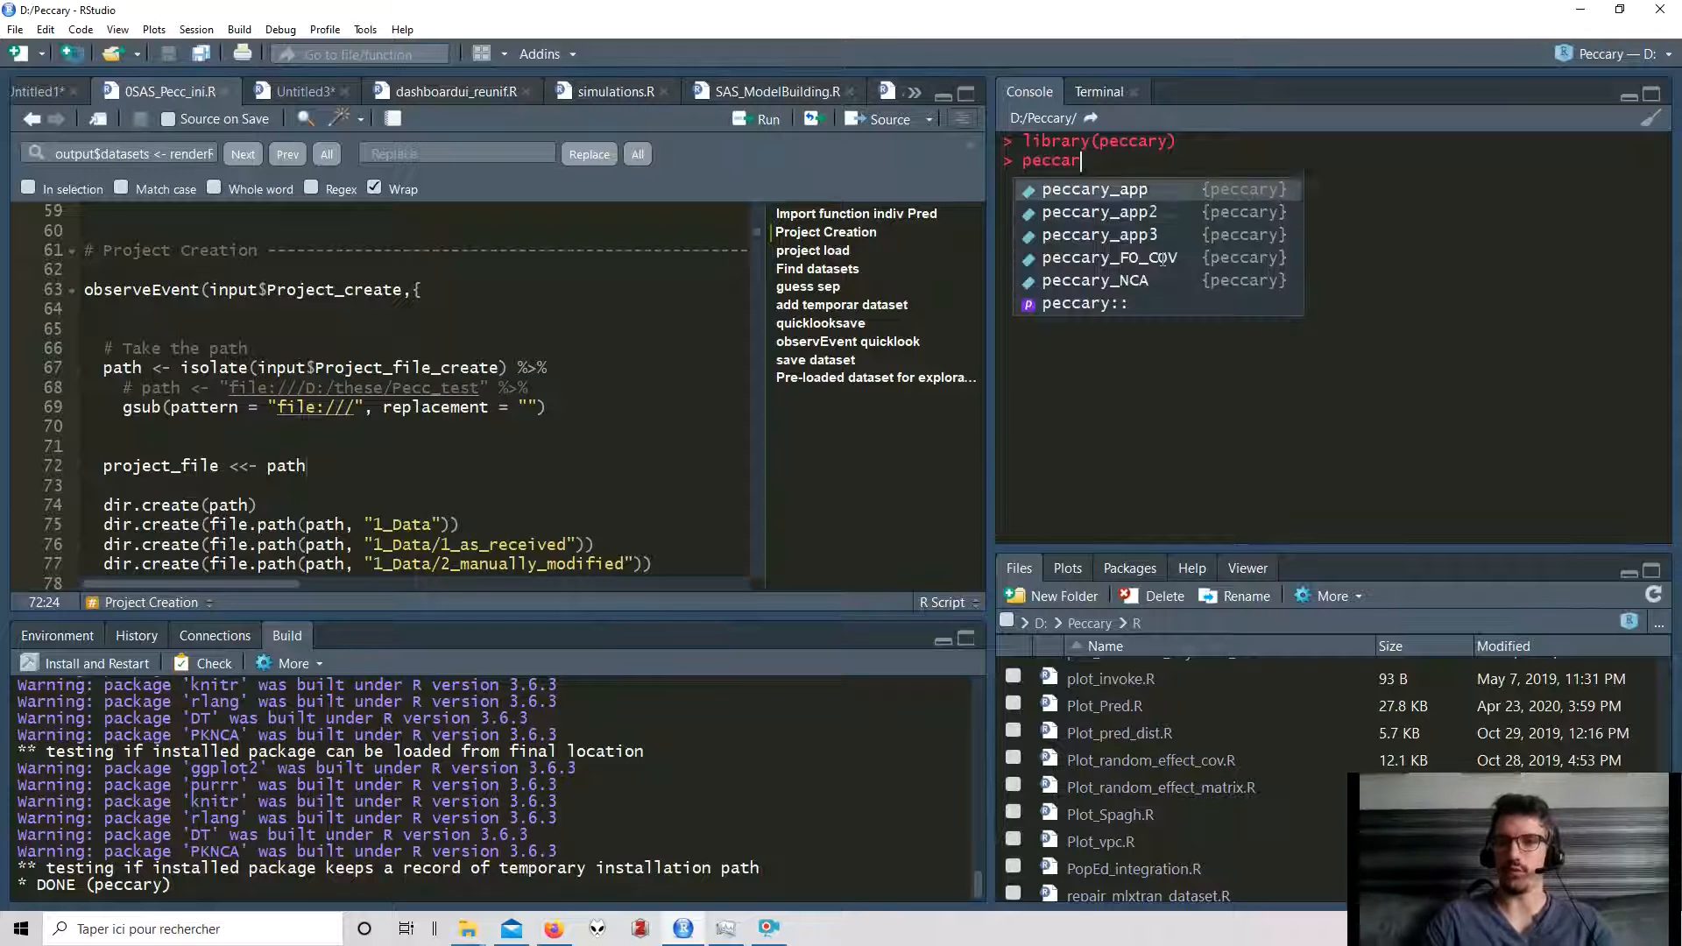
- Launch the Peccary Shiny app from the console and maximize its window
key(Return)
key(Return)
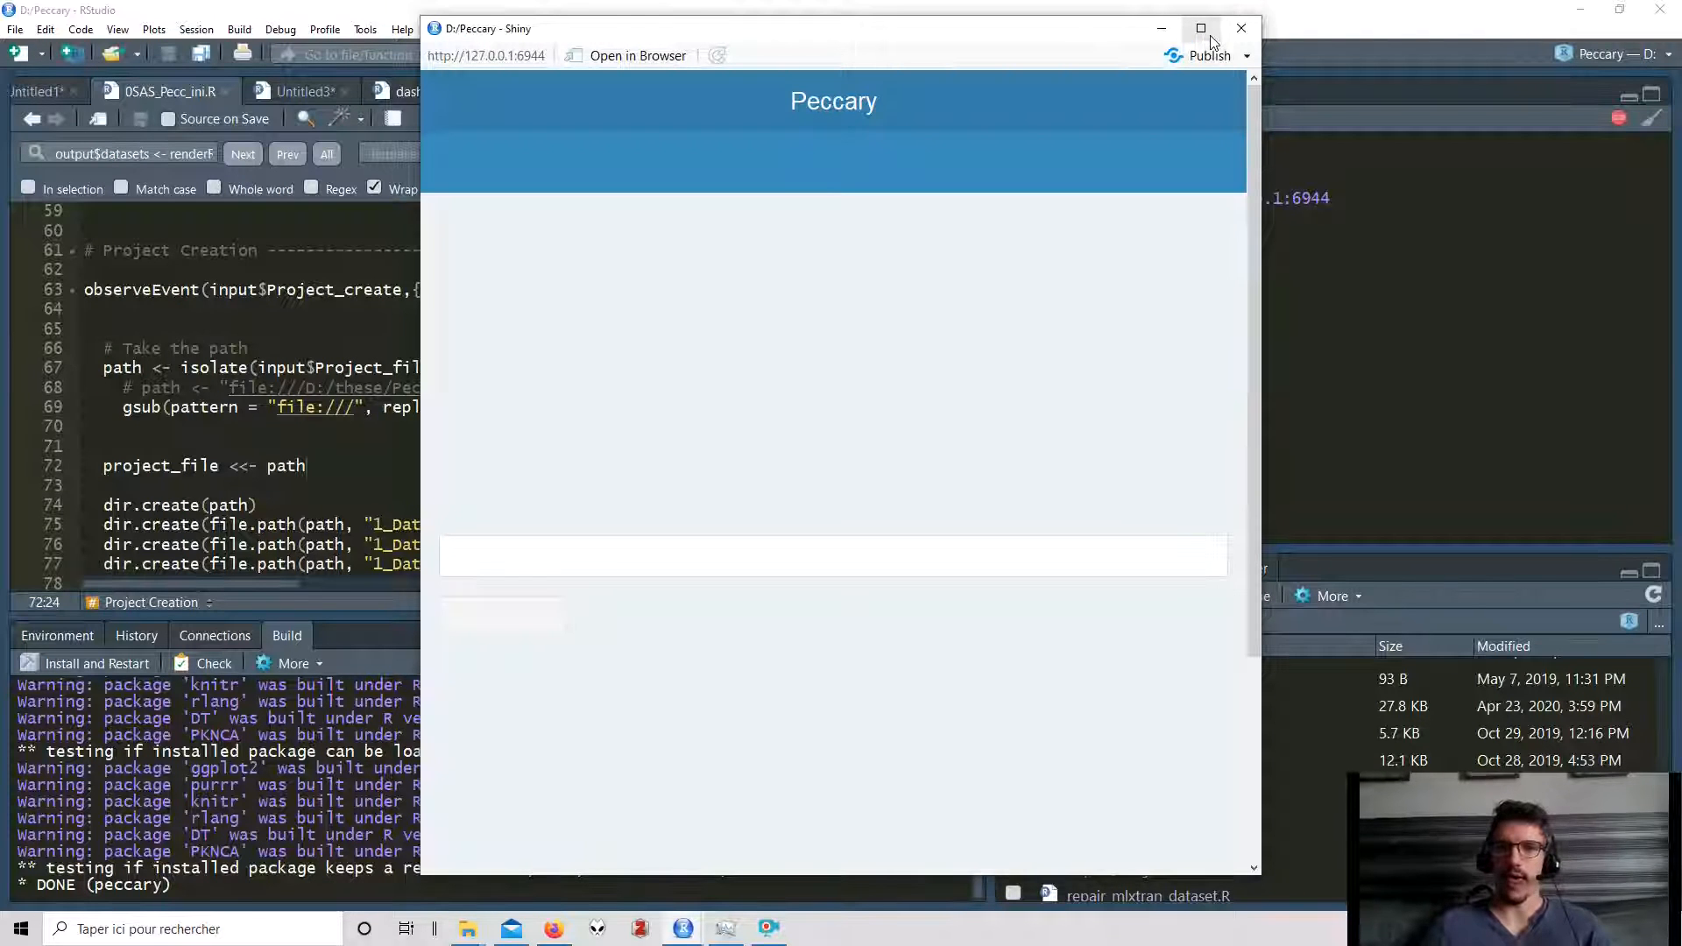
click(1211, 39)
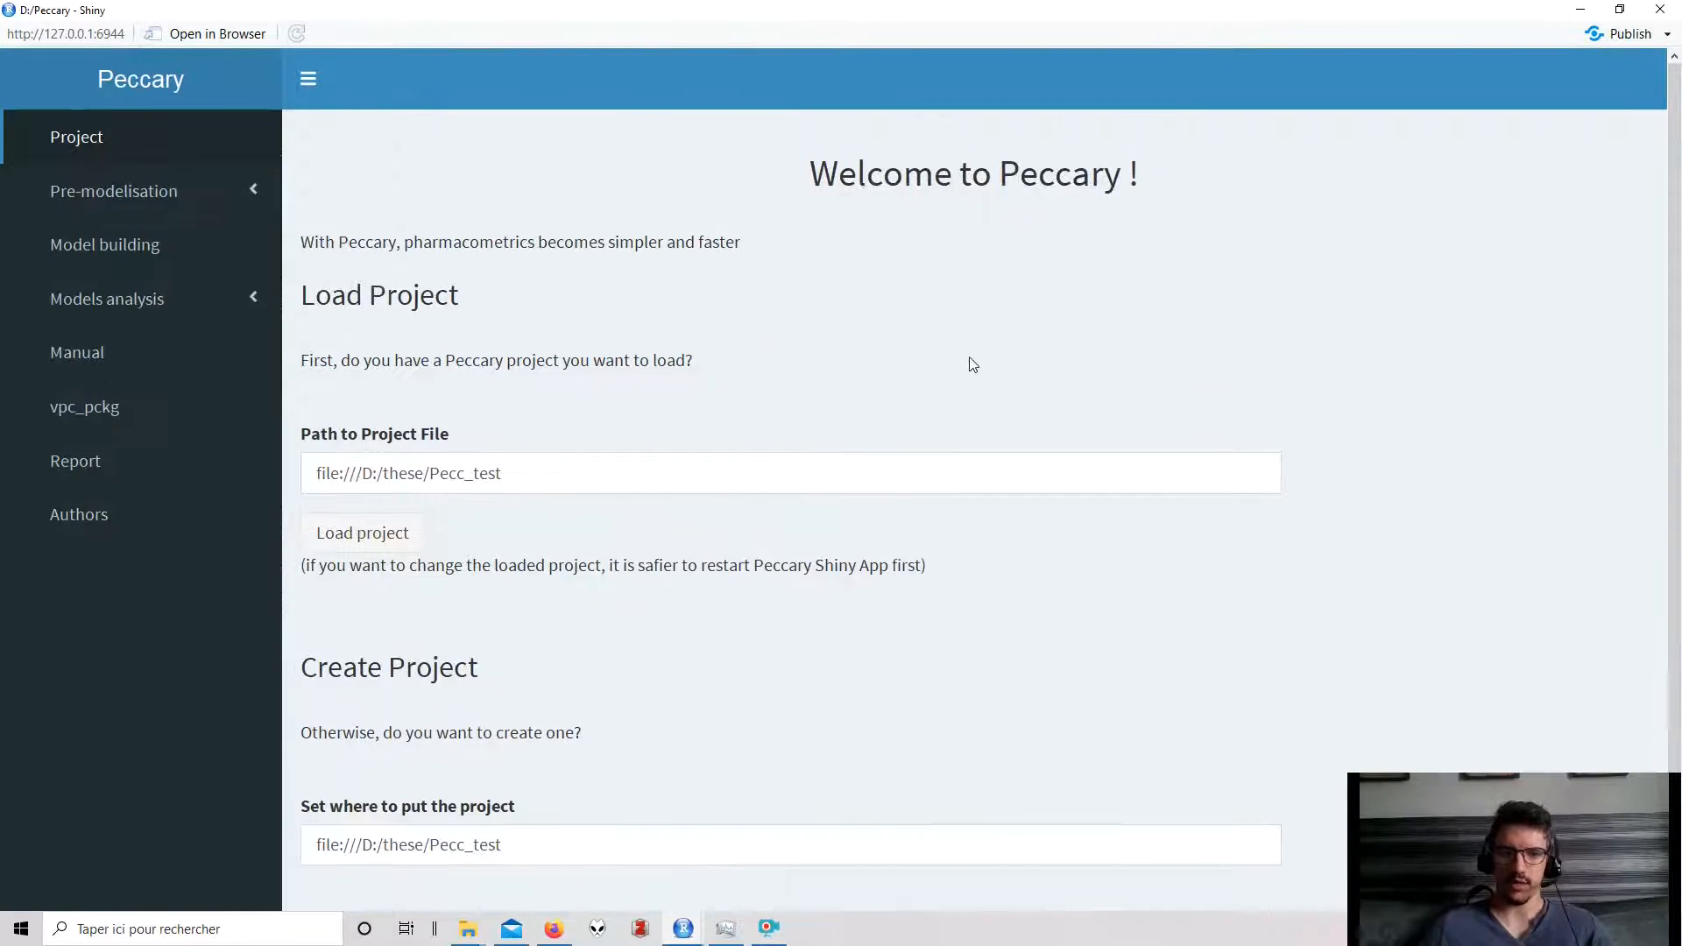
- Create a new project at file:///D:/these/demo
scroll(876, 482, down, 2)
drag(502, 715, 432, 720)
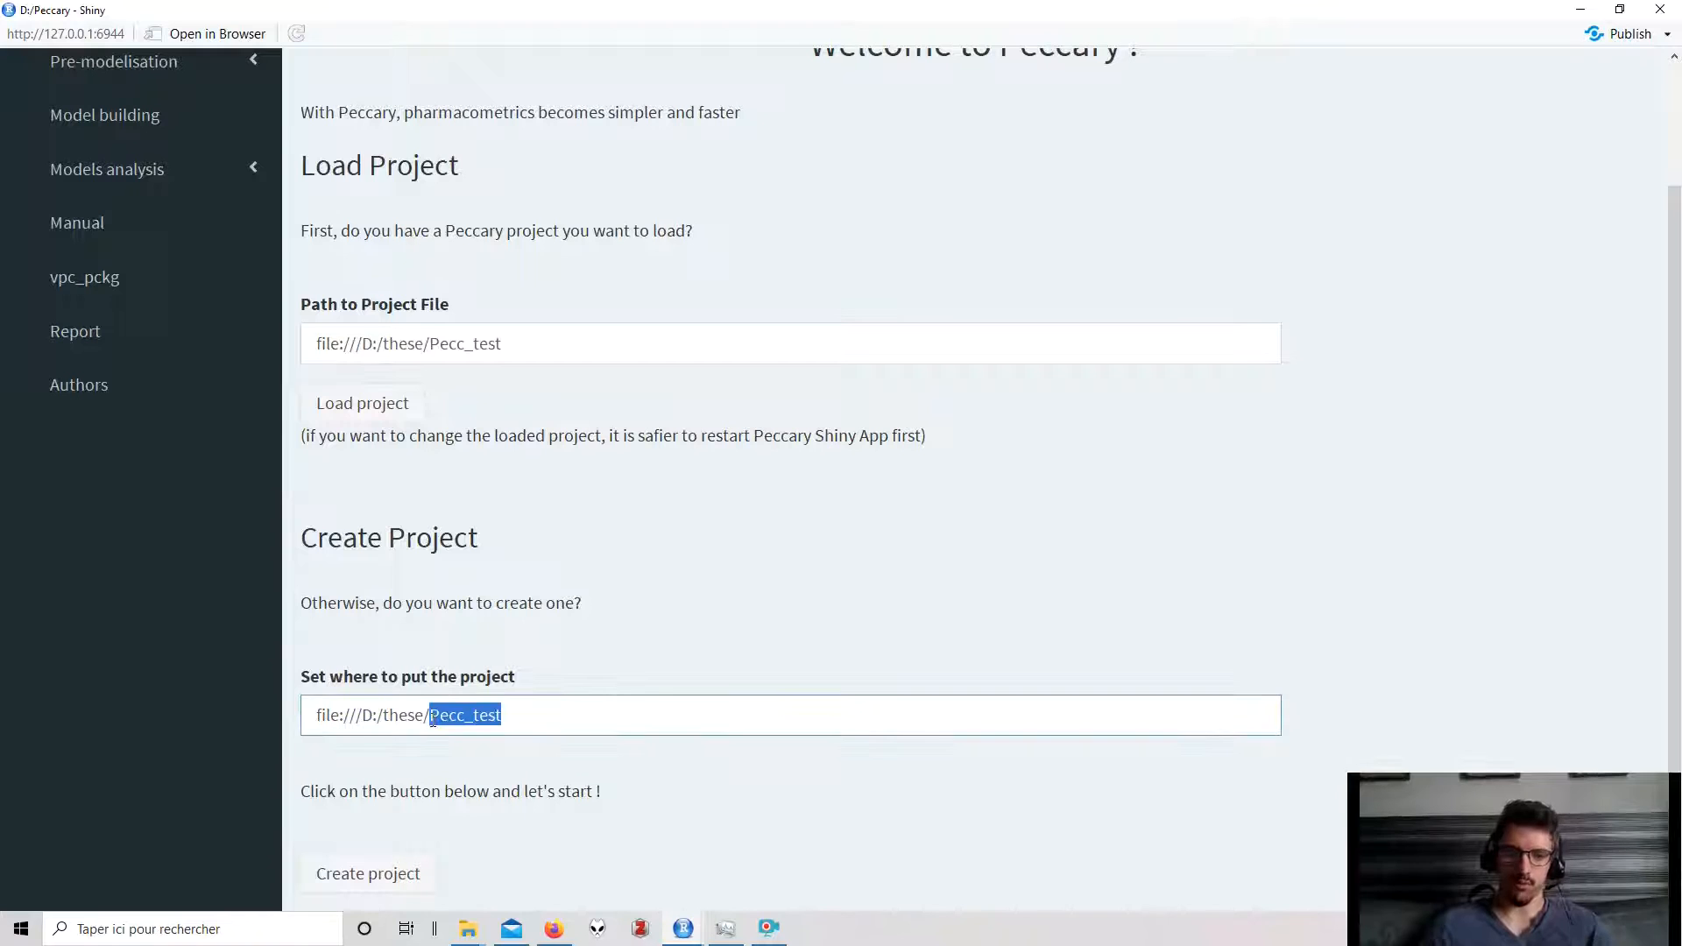
text(demo)
click(402, 873)
- Open the Datasets page under Pre-modelisation
scroll(473, 526, up, 2)
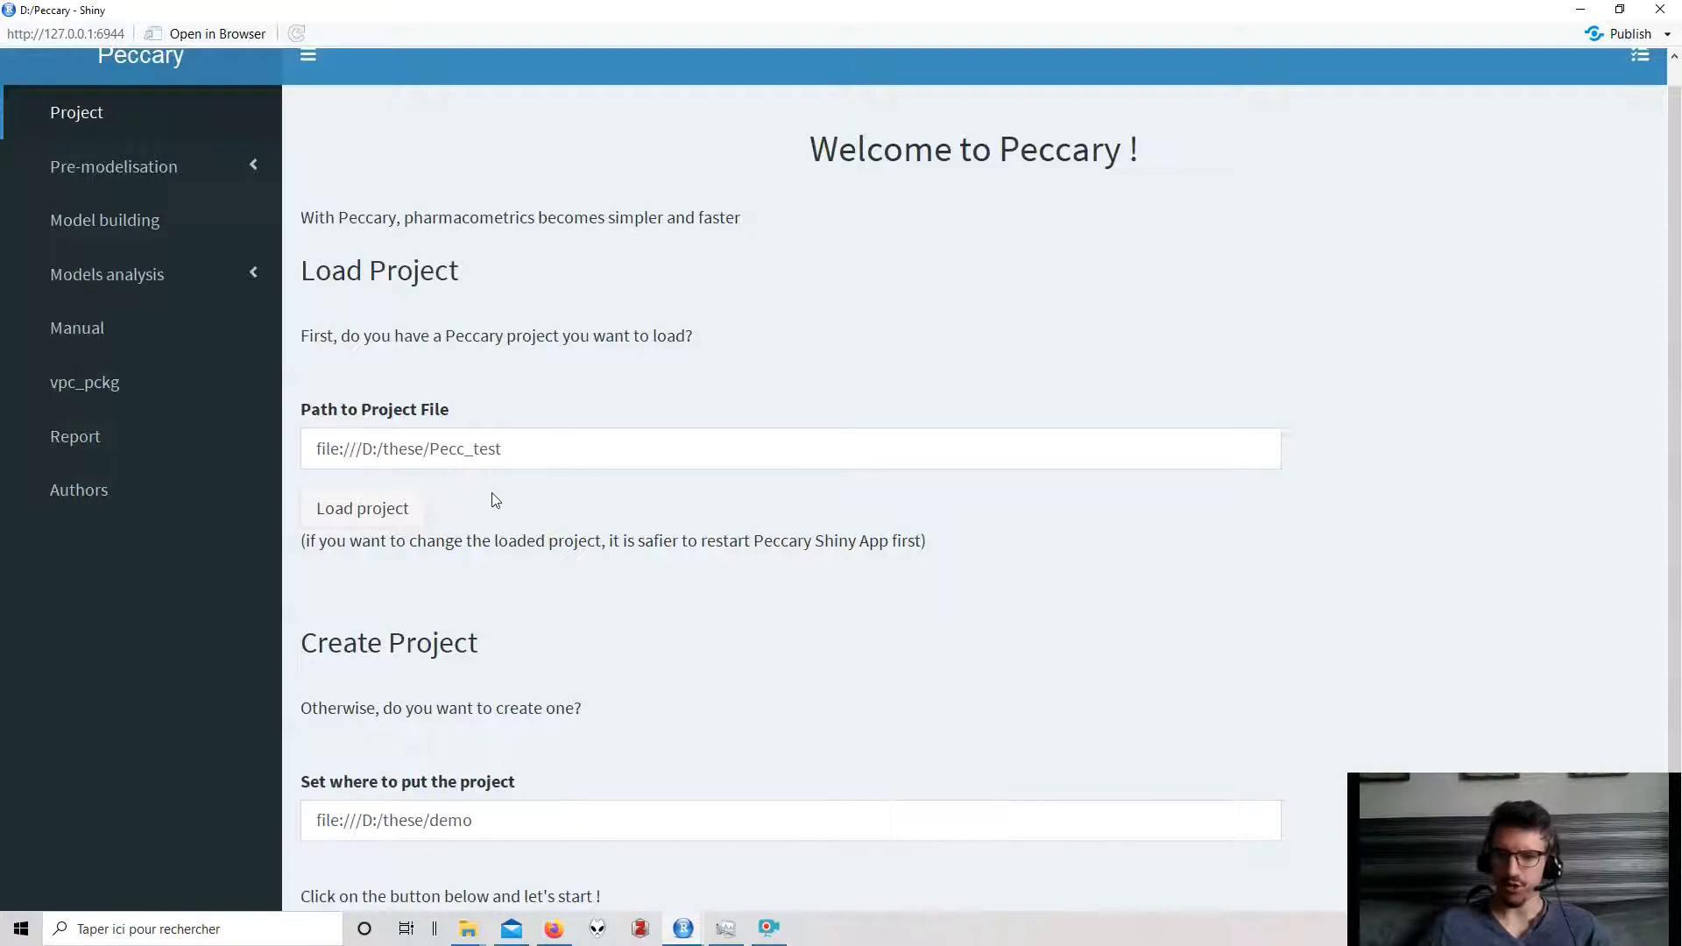
click(193, 169)
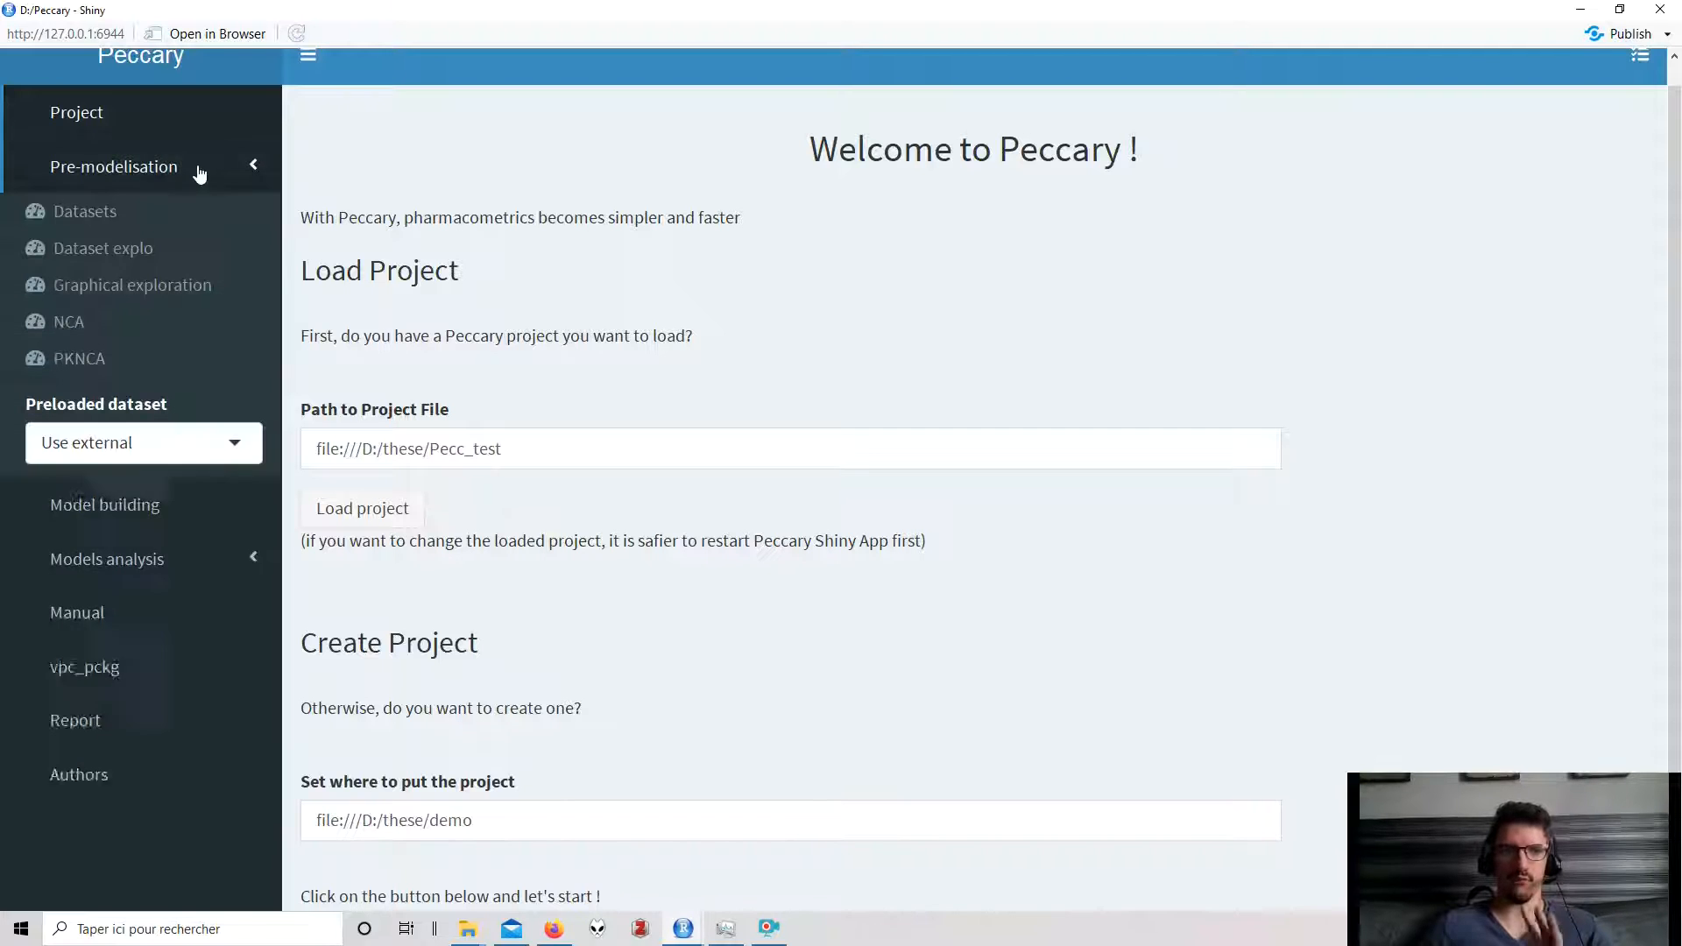
click(123, 221)
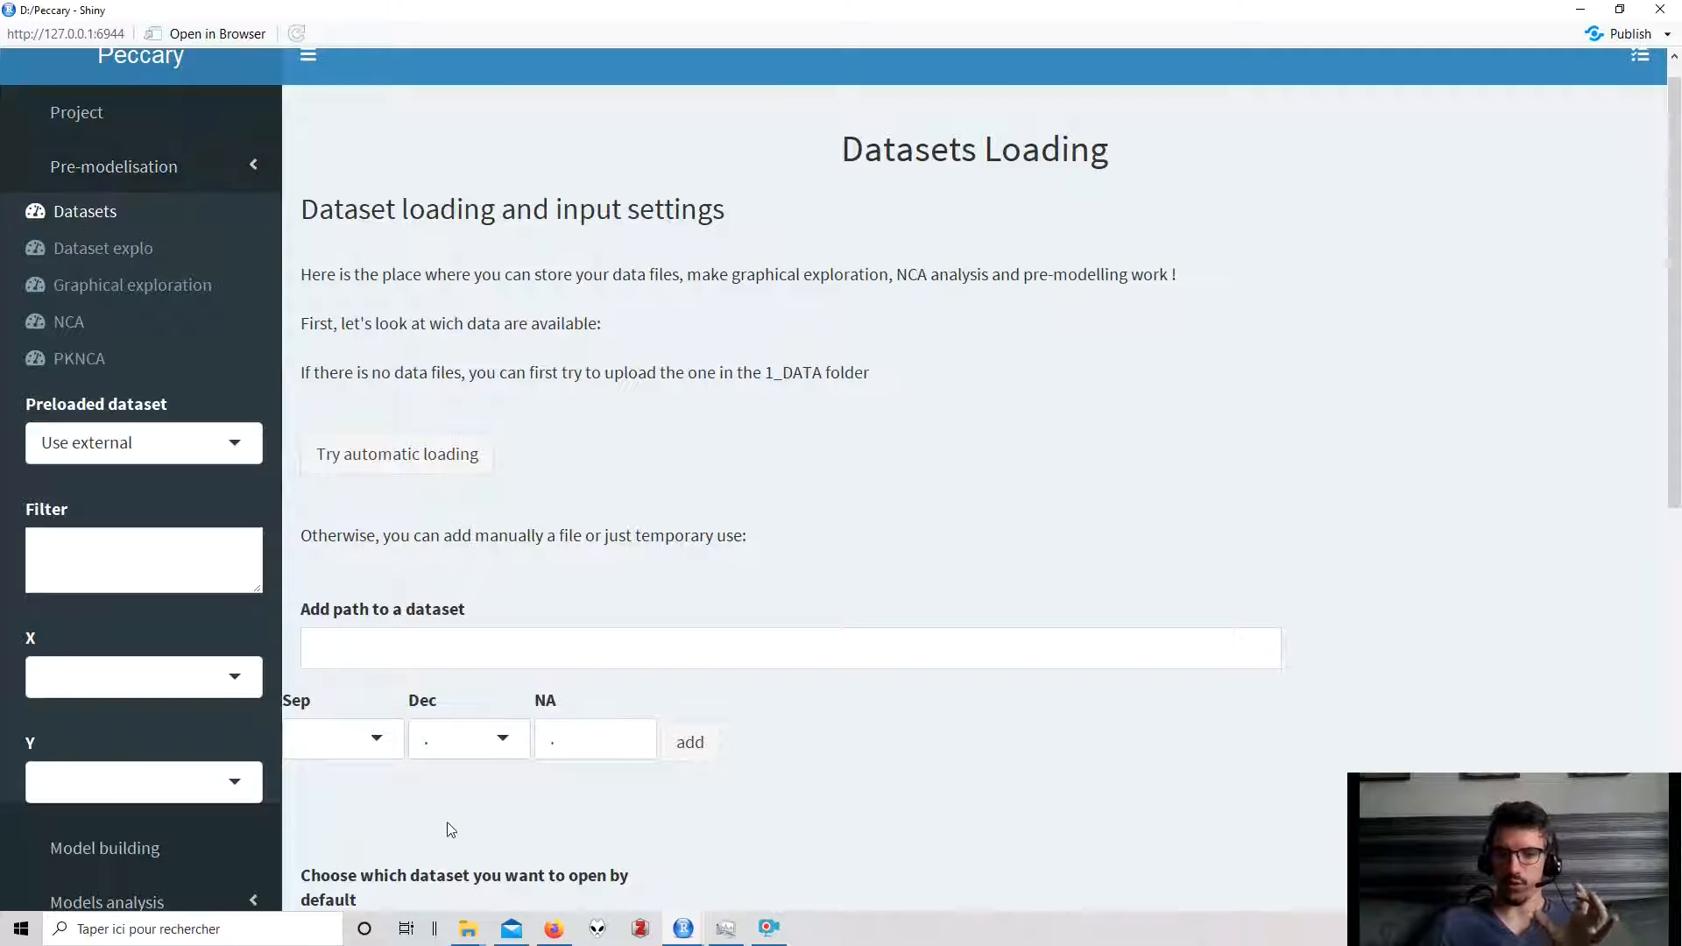
- Copy the Simeoni.txt file from the Peccary Exemple_demo DATA folder in File Explorer
mouse_move(467, 929)
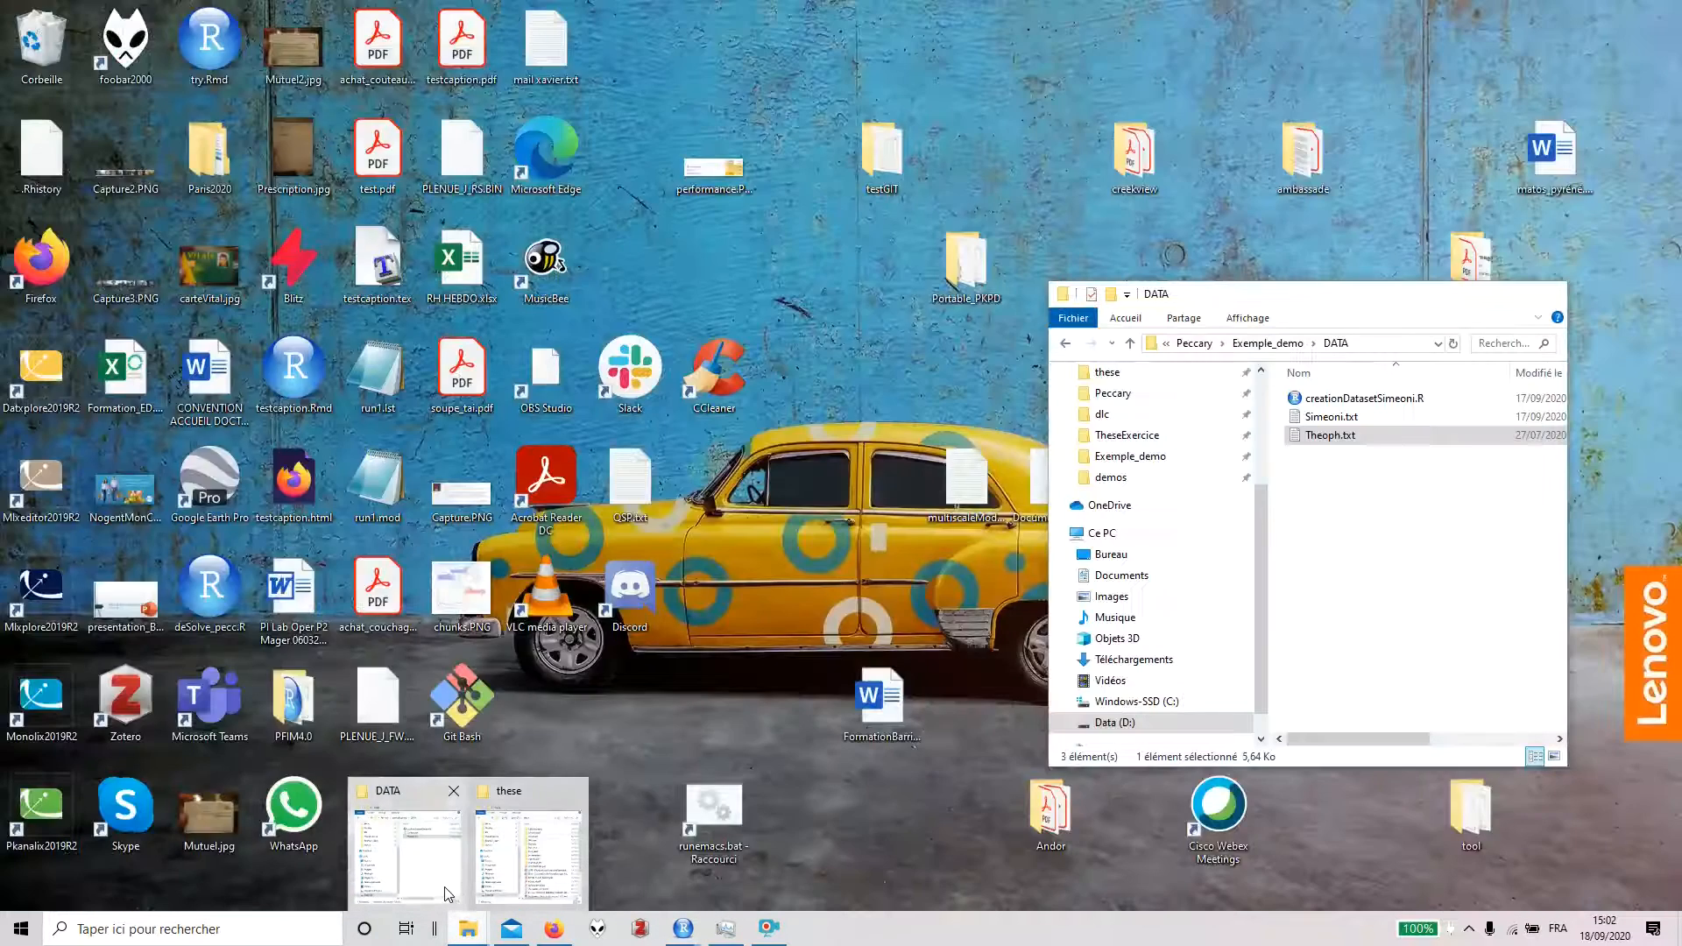
click(454, 894)
double_click(1336, 417)
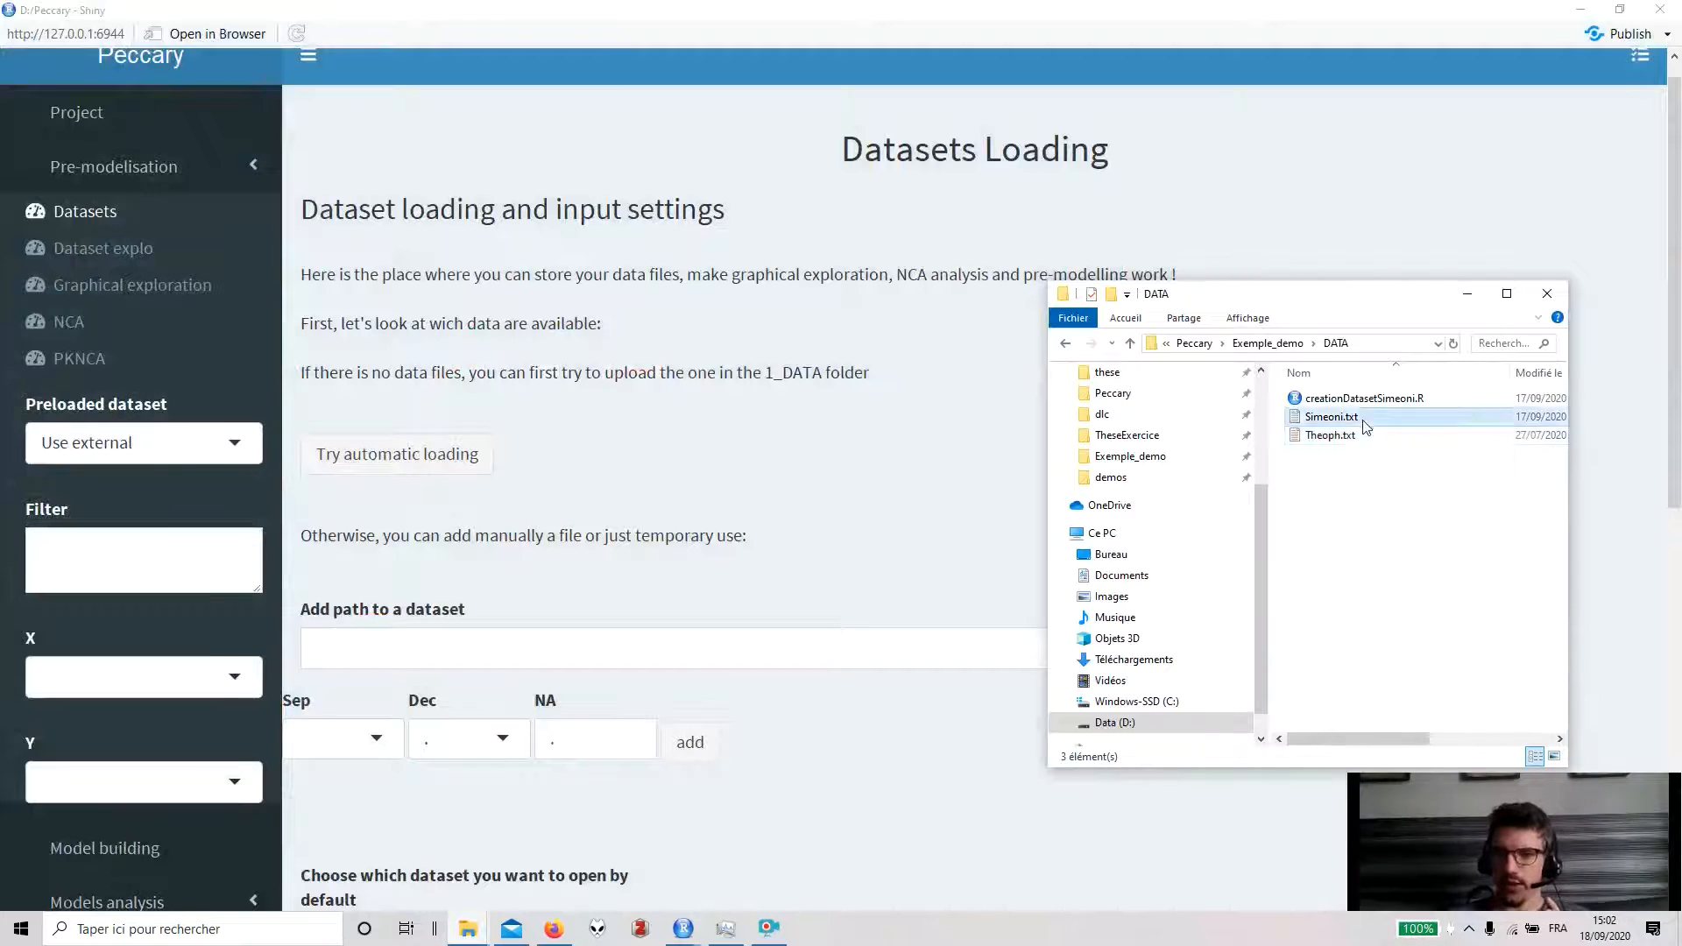
click(1587, 337)
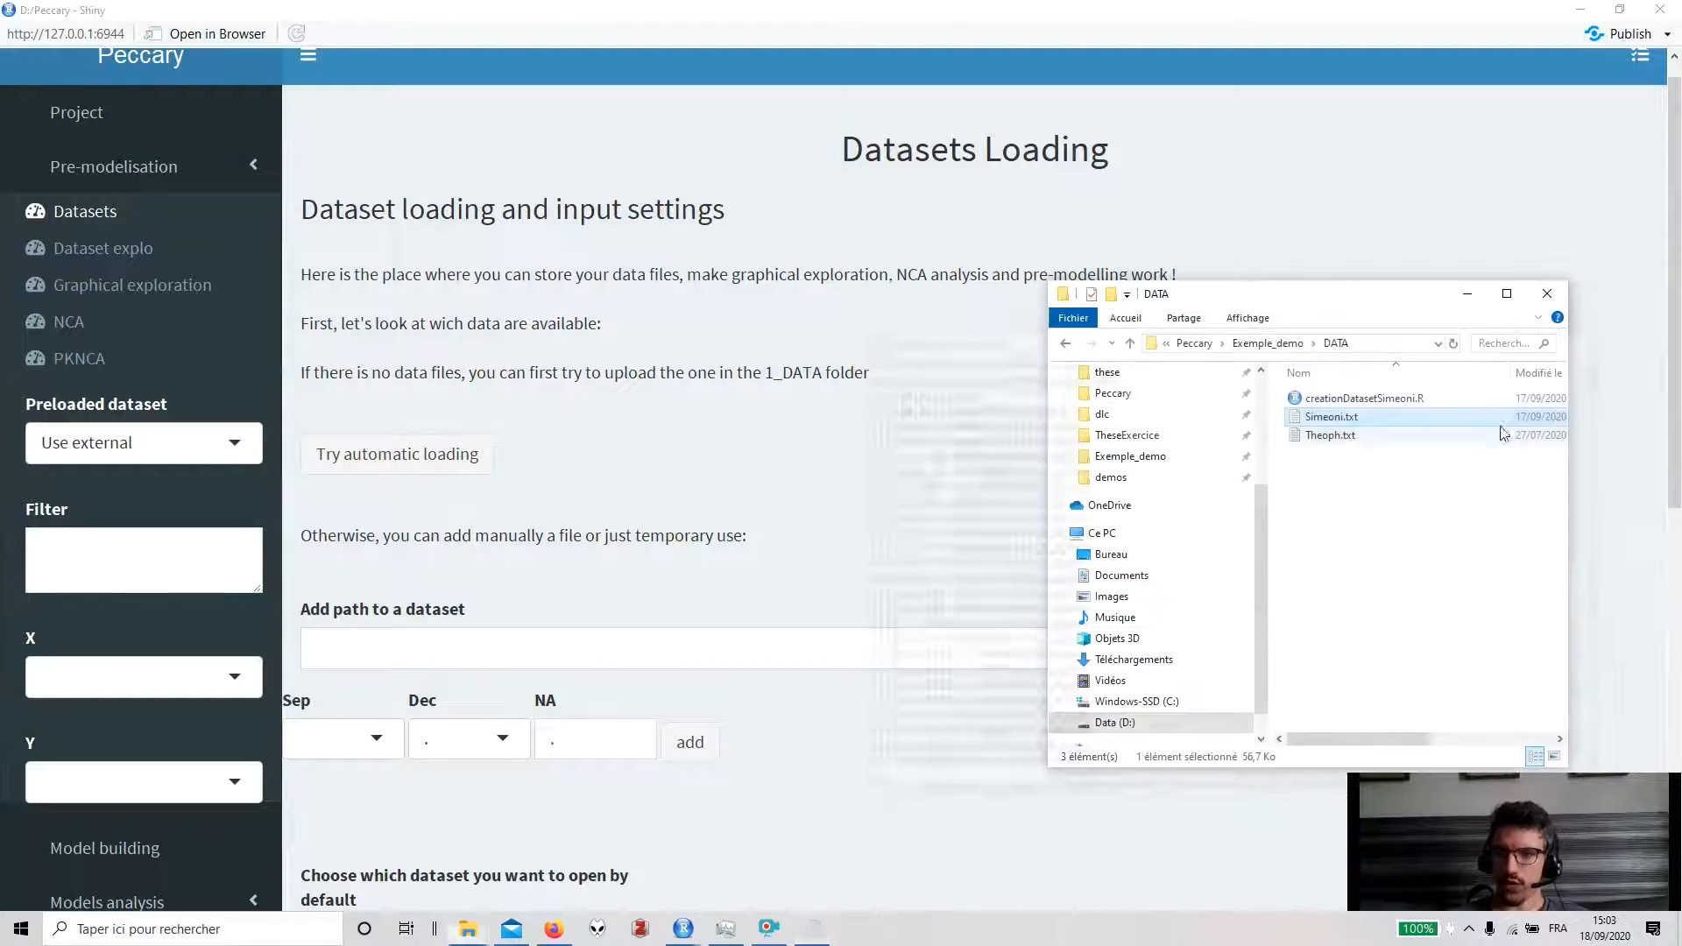
- Paste the Simeoni.txt path into the dataset path field and add the dataset
click(860, 632)
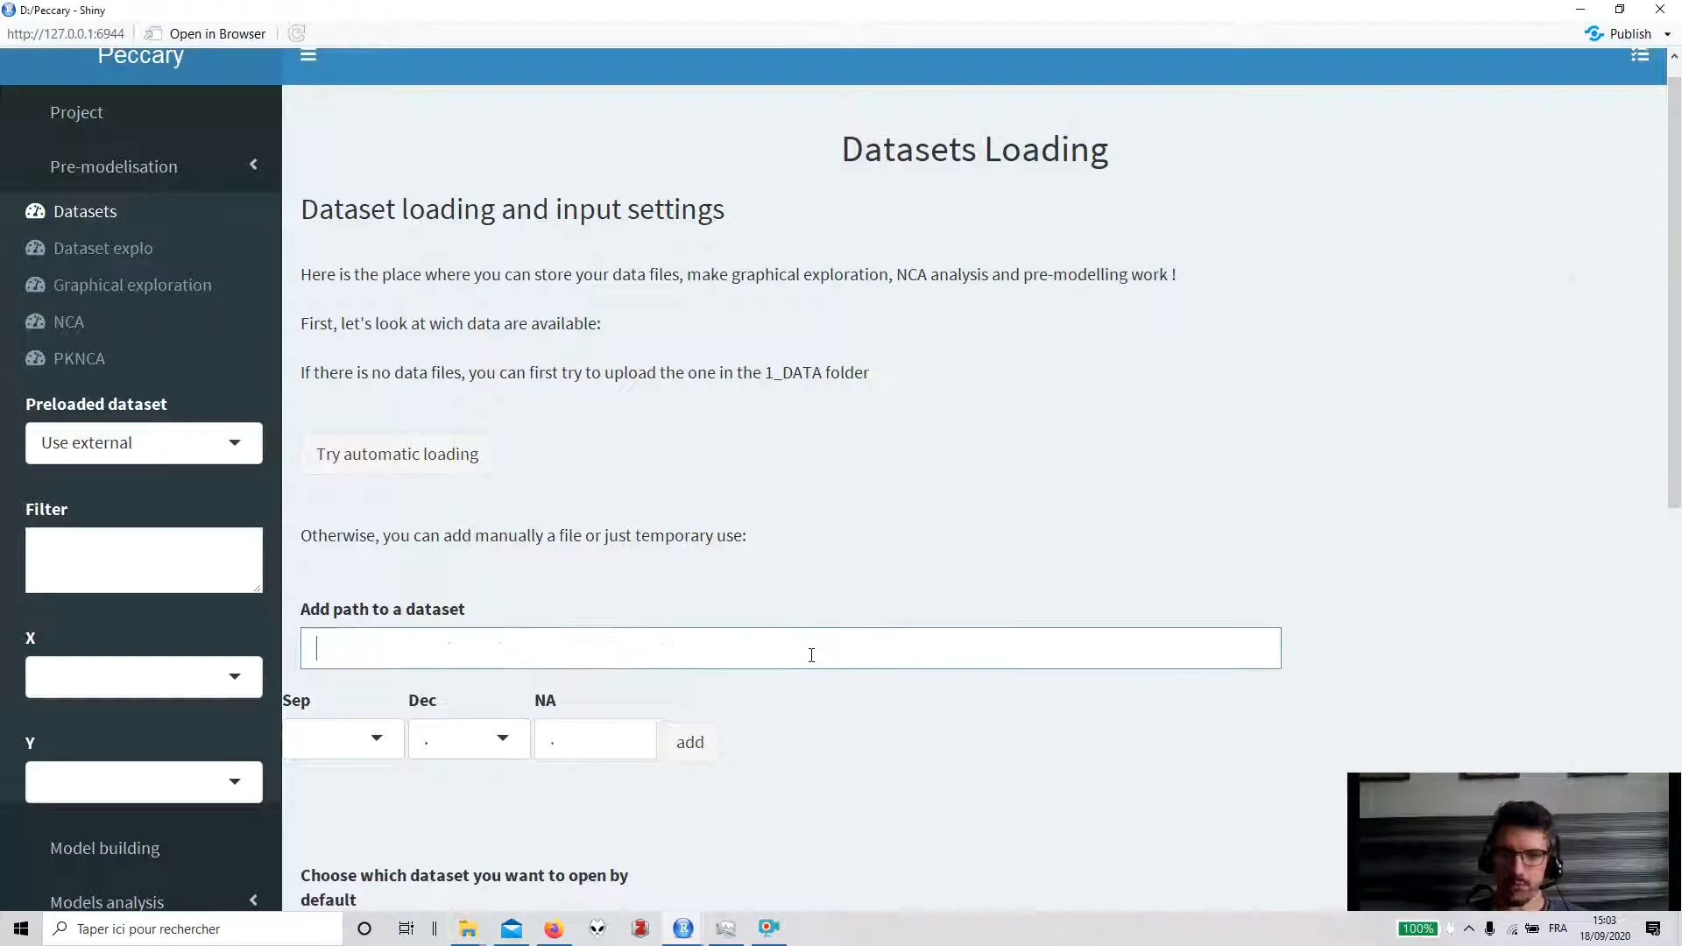
text(file:///D:/Peccary/Exemple_demo/DATA/Simeoni.txt)
drag(752, 666, 317, 666)
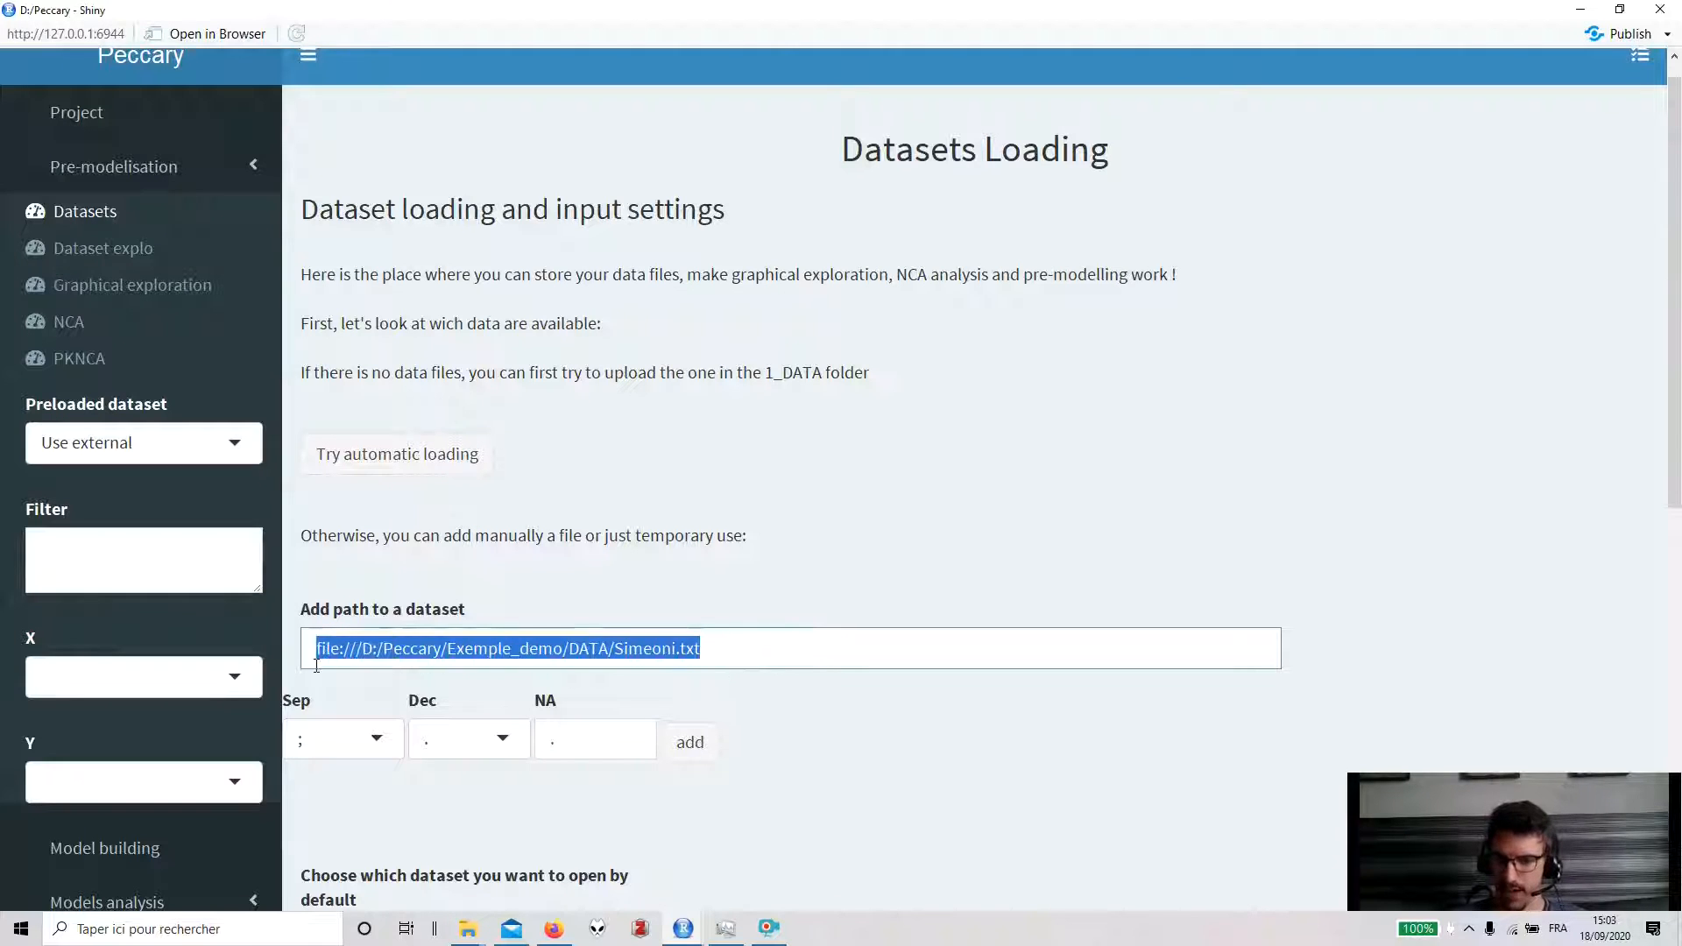
scroll(623, 601, down, 1)
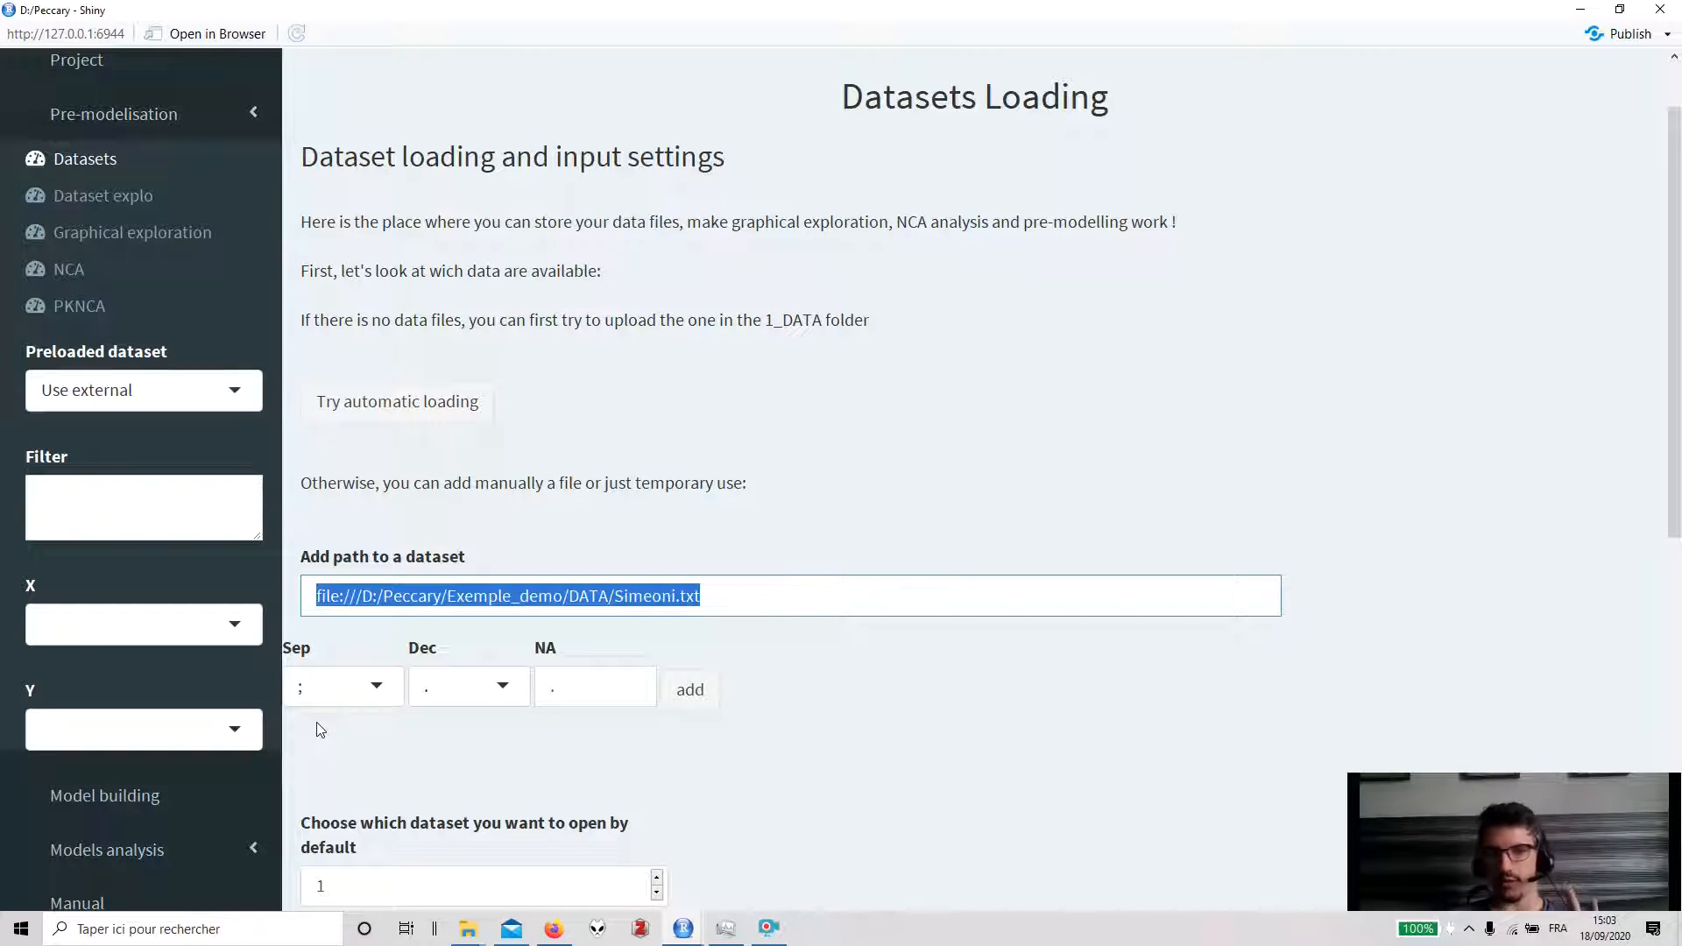
click(684, 697)
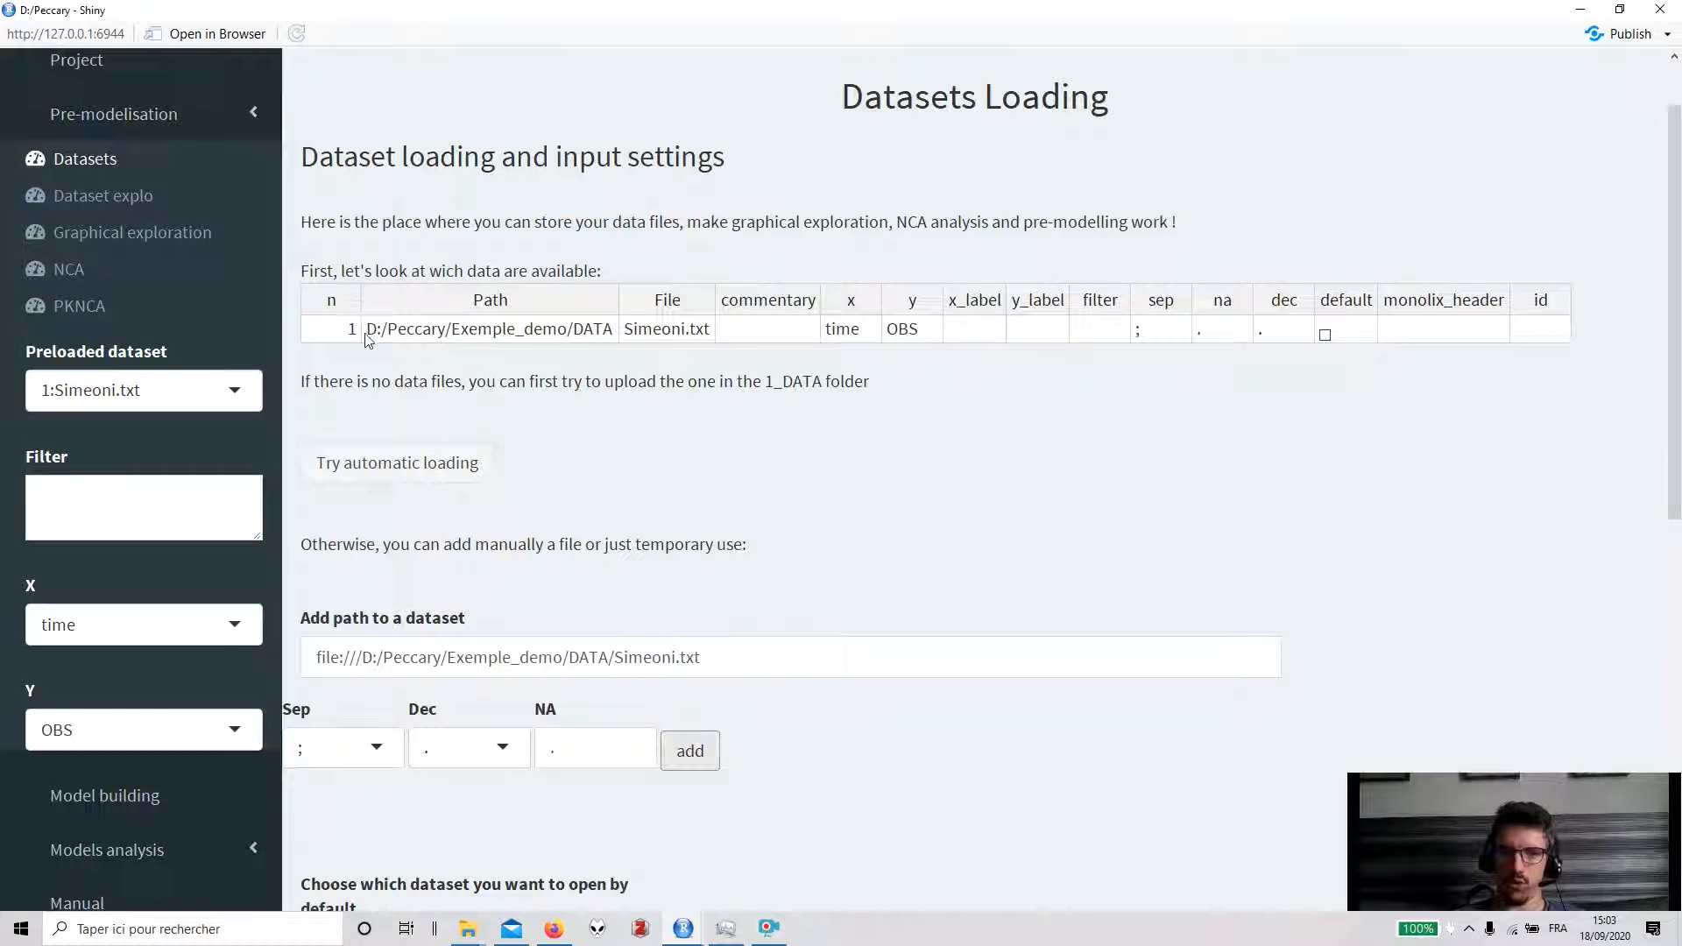
- Copy the Theoph.txt file from the same DATA folder in File Explorer
click(451, 331)
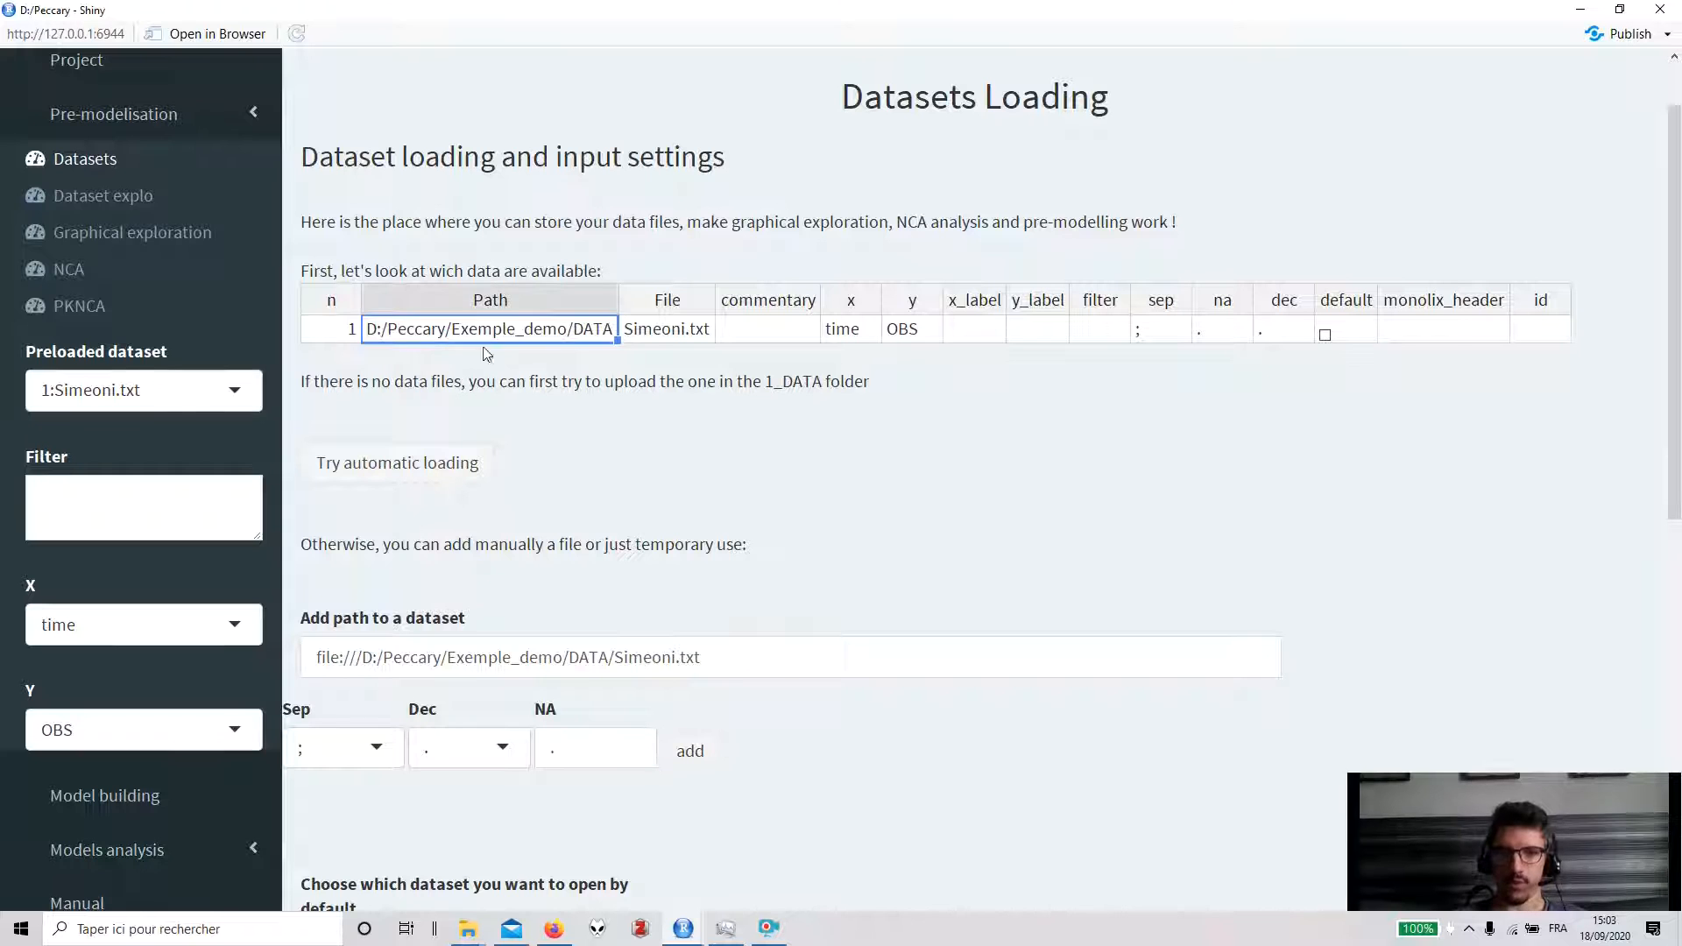
mouse_move(468, 929)
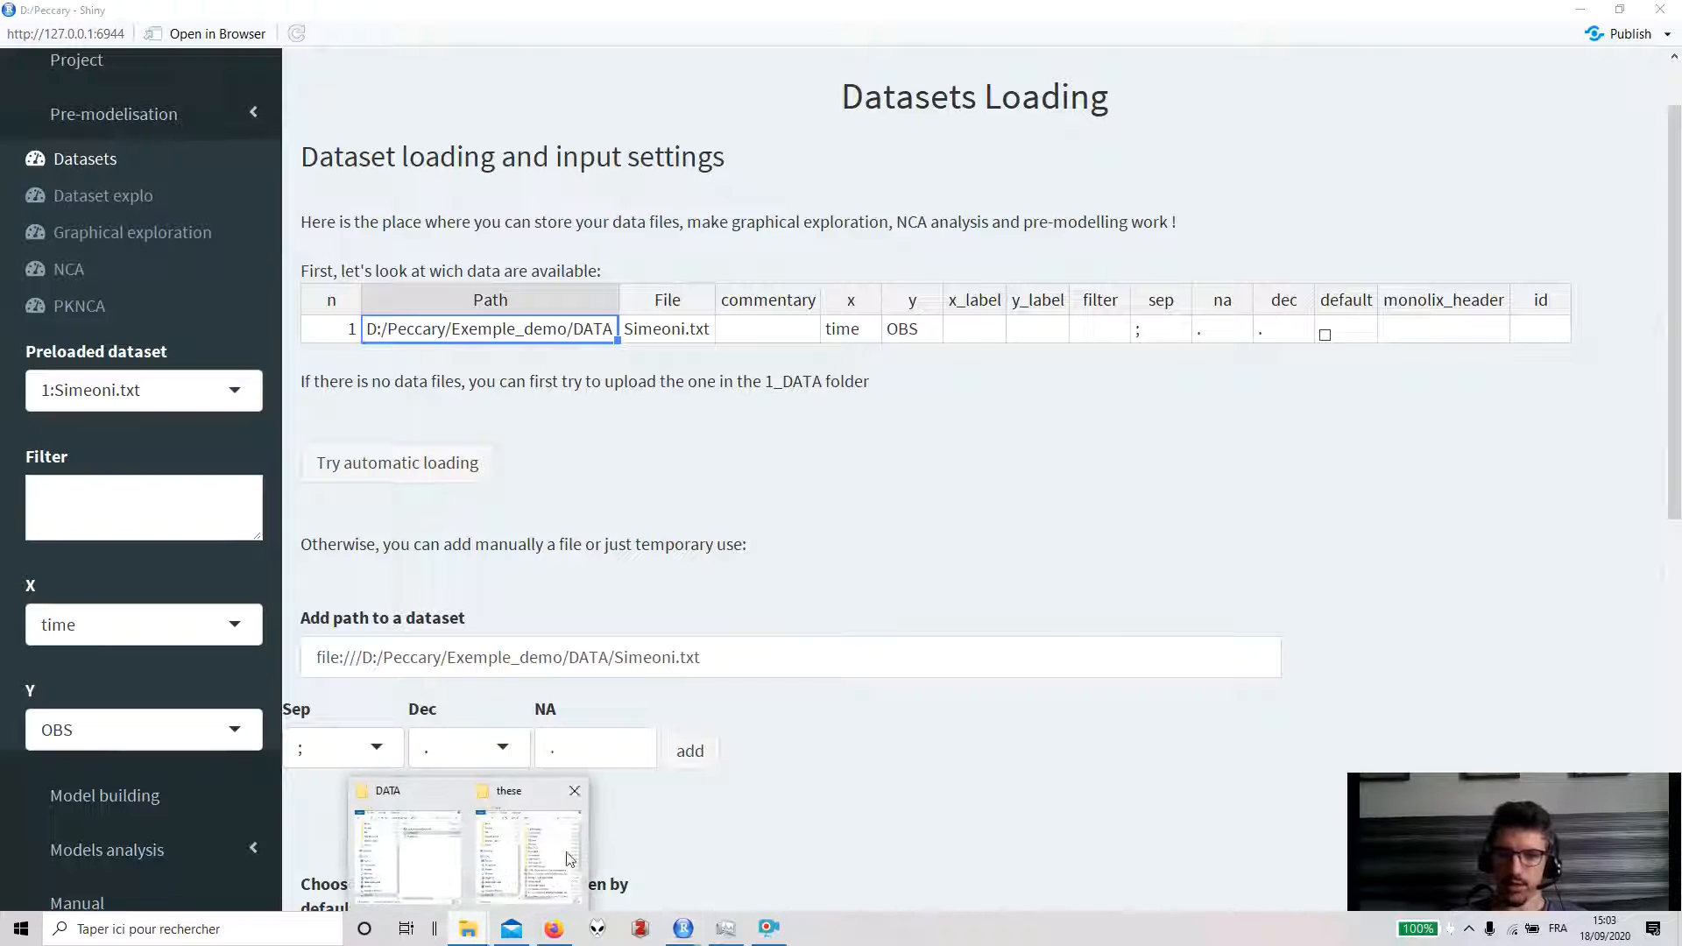
click(448, 856)
click(1401, 441)
key(ctrl+c)
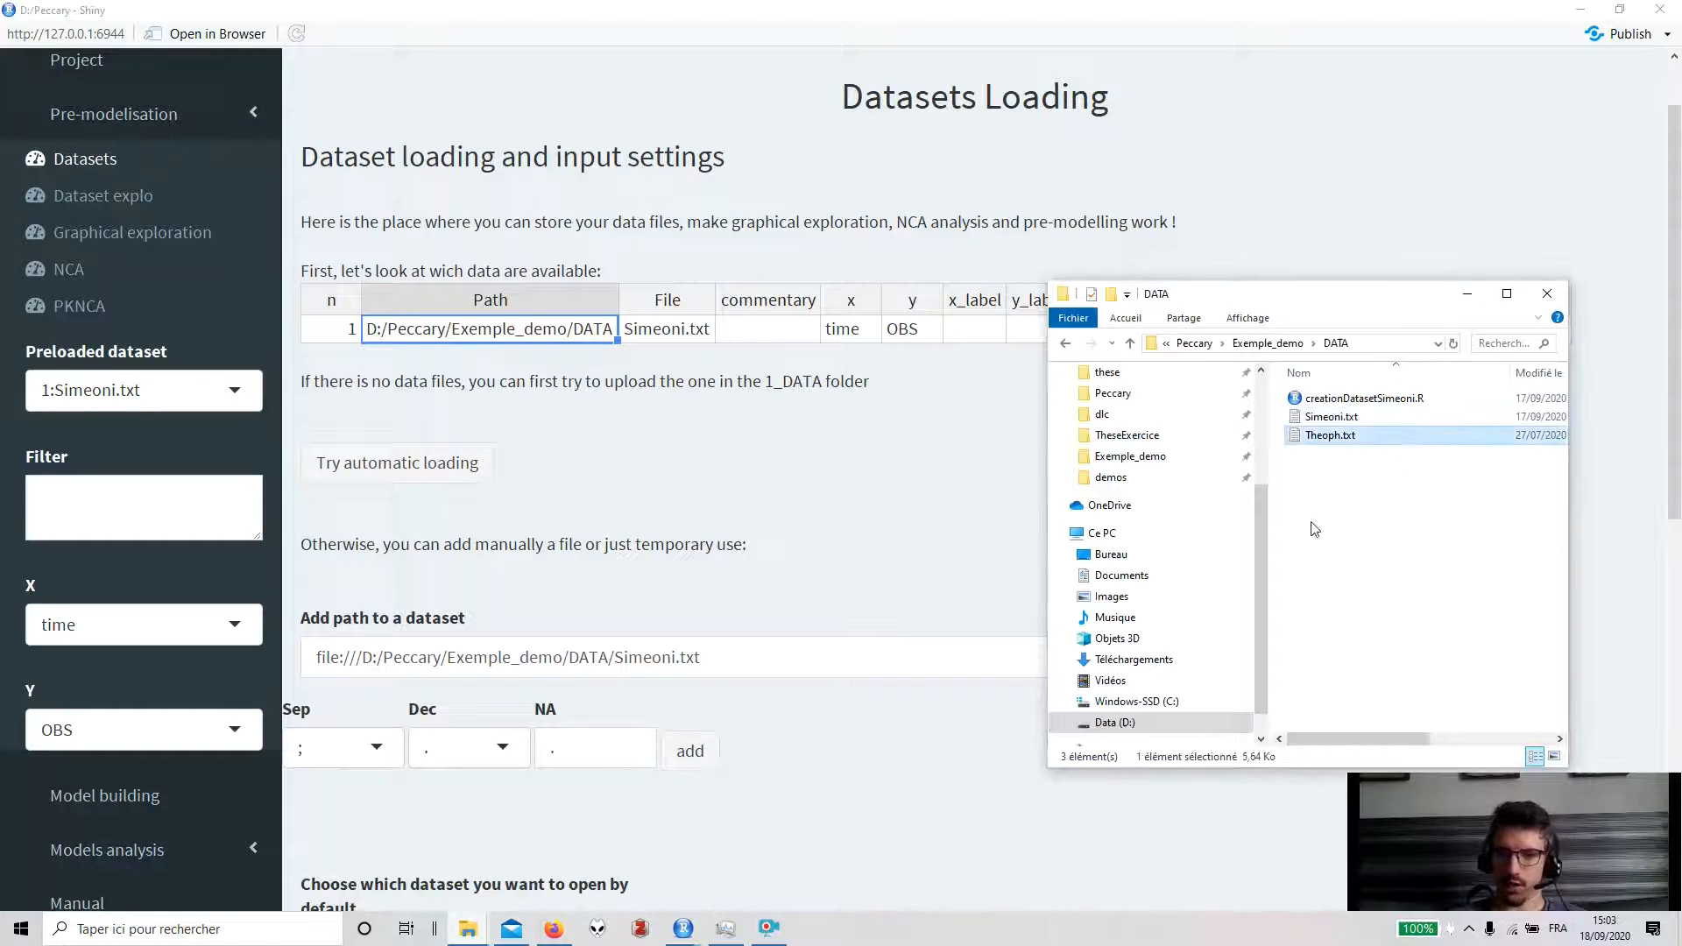
- Replace the dataset path with the Theoph.txt path and add it as a second dataset
click(963, 646)
key(ctrl+a)
key(ctrl+v)
click(688, 751)
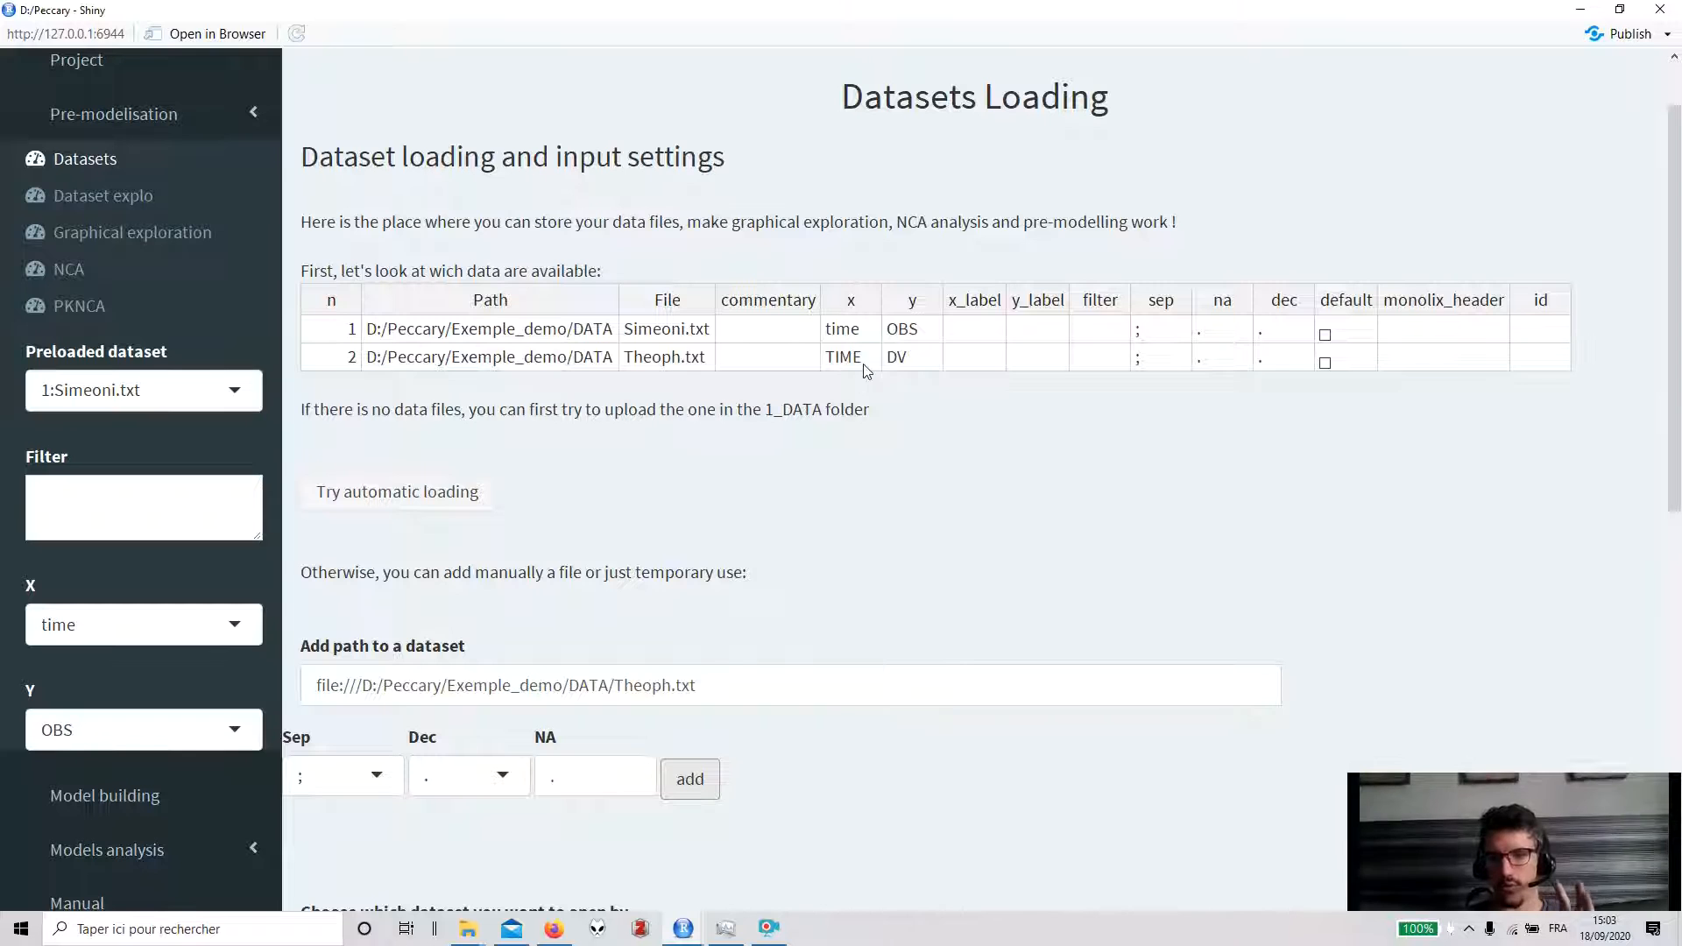
- Save the dataset modifications
click(864, 337)
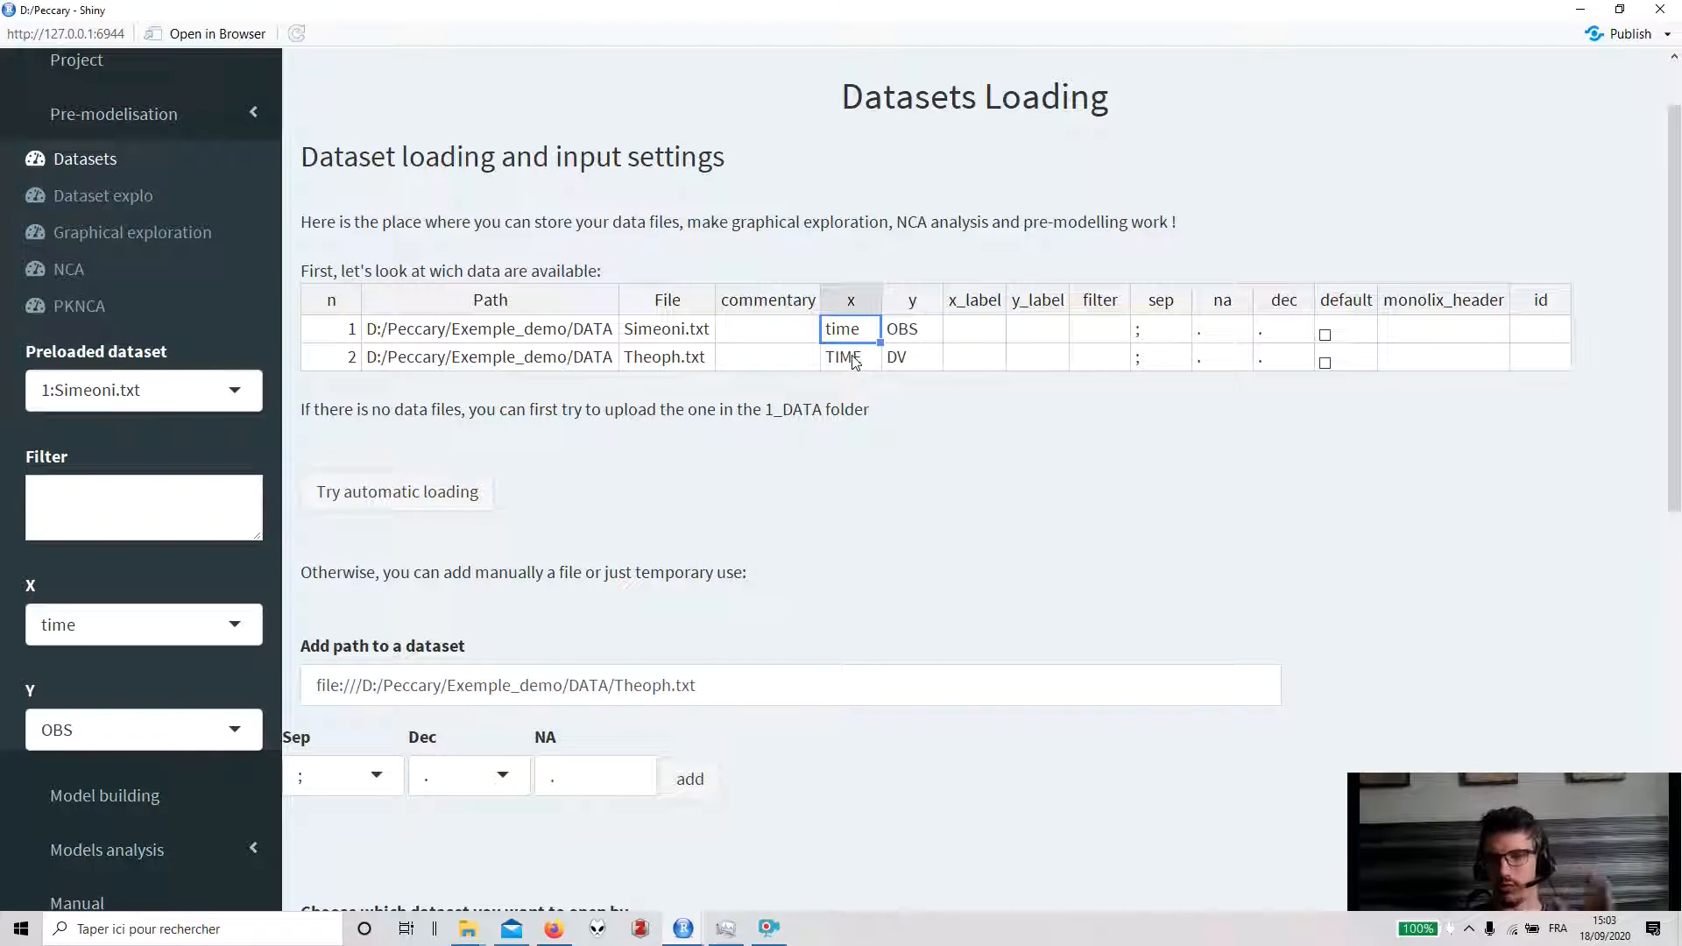
click(910, 341)
scroll(860, 452, down, 5)
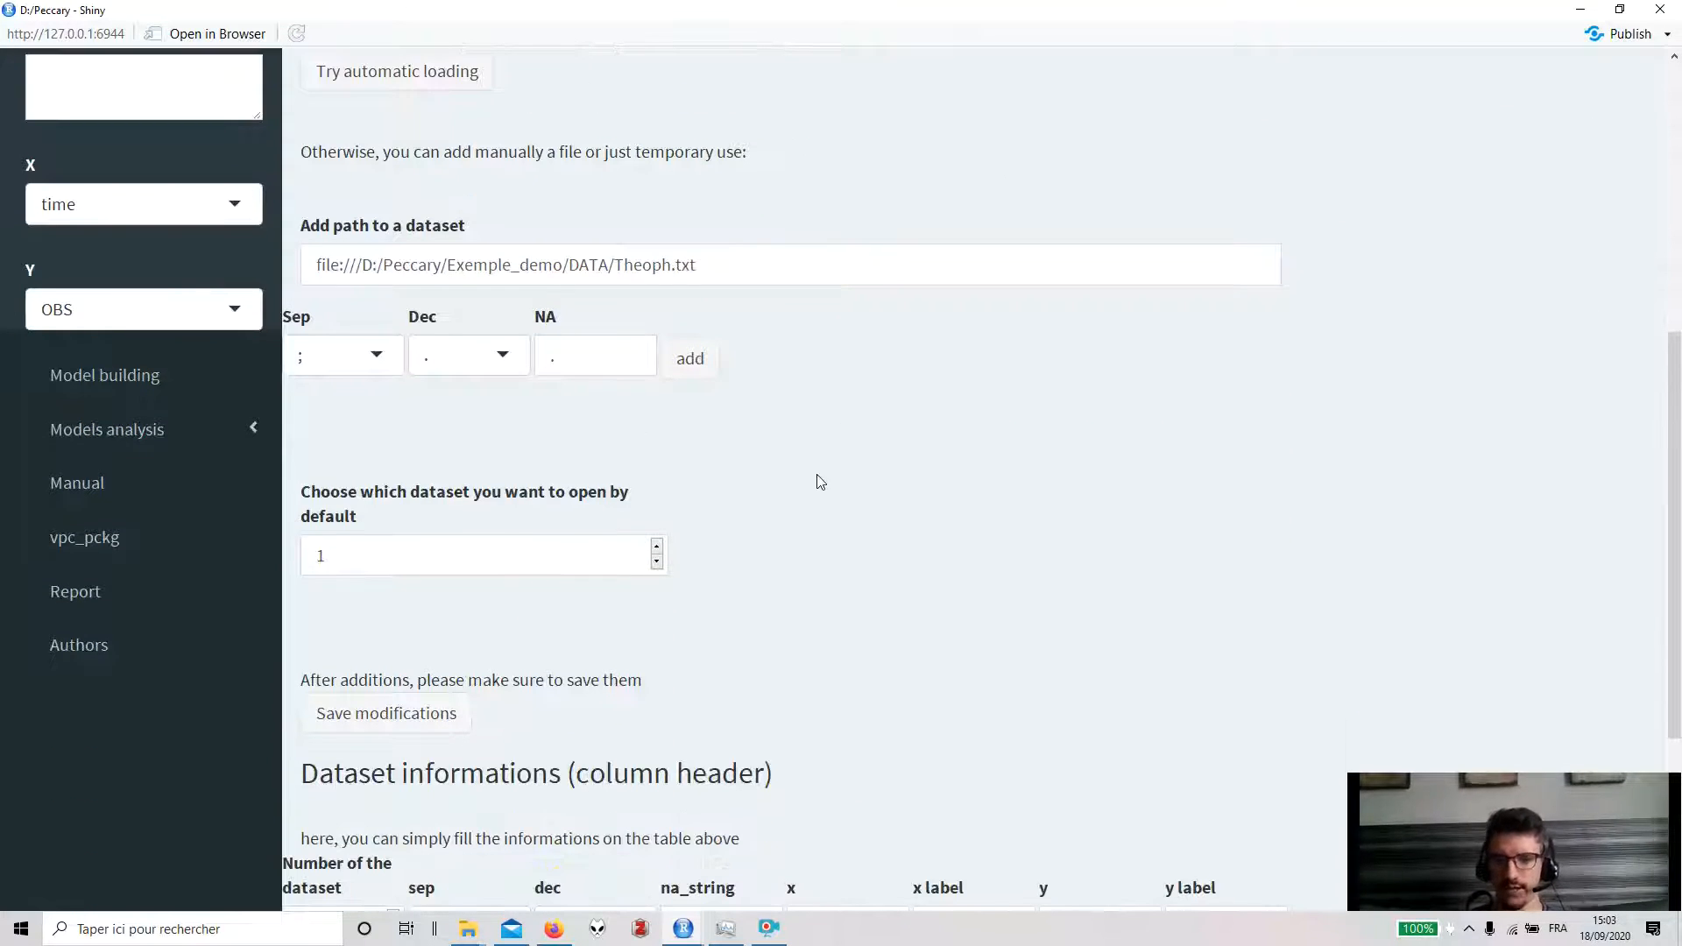
click(456, 713)
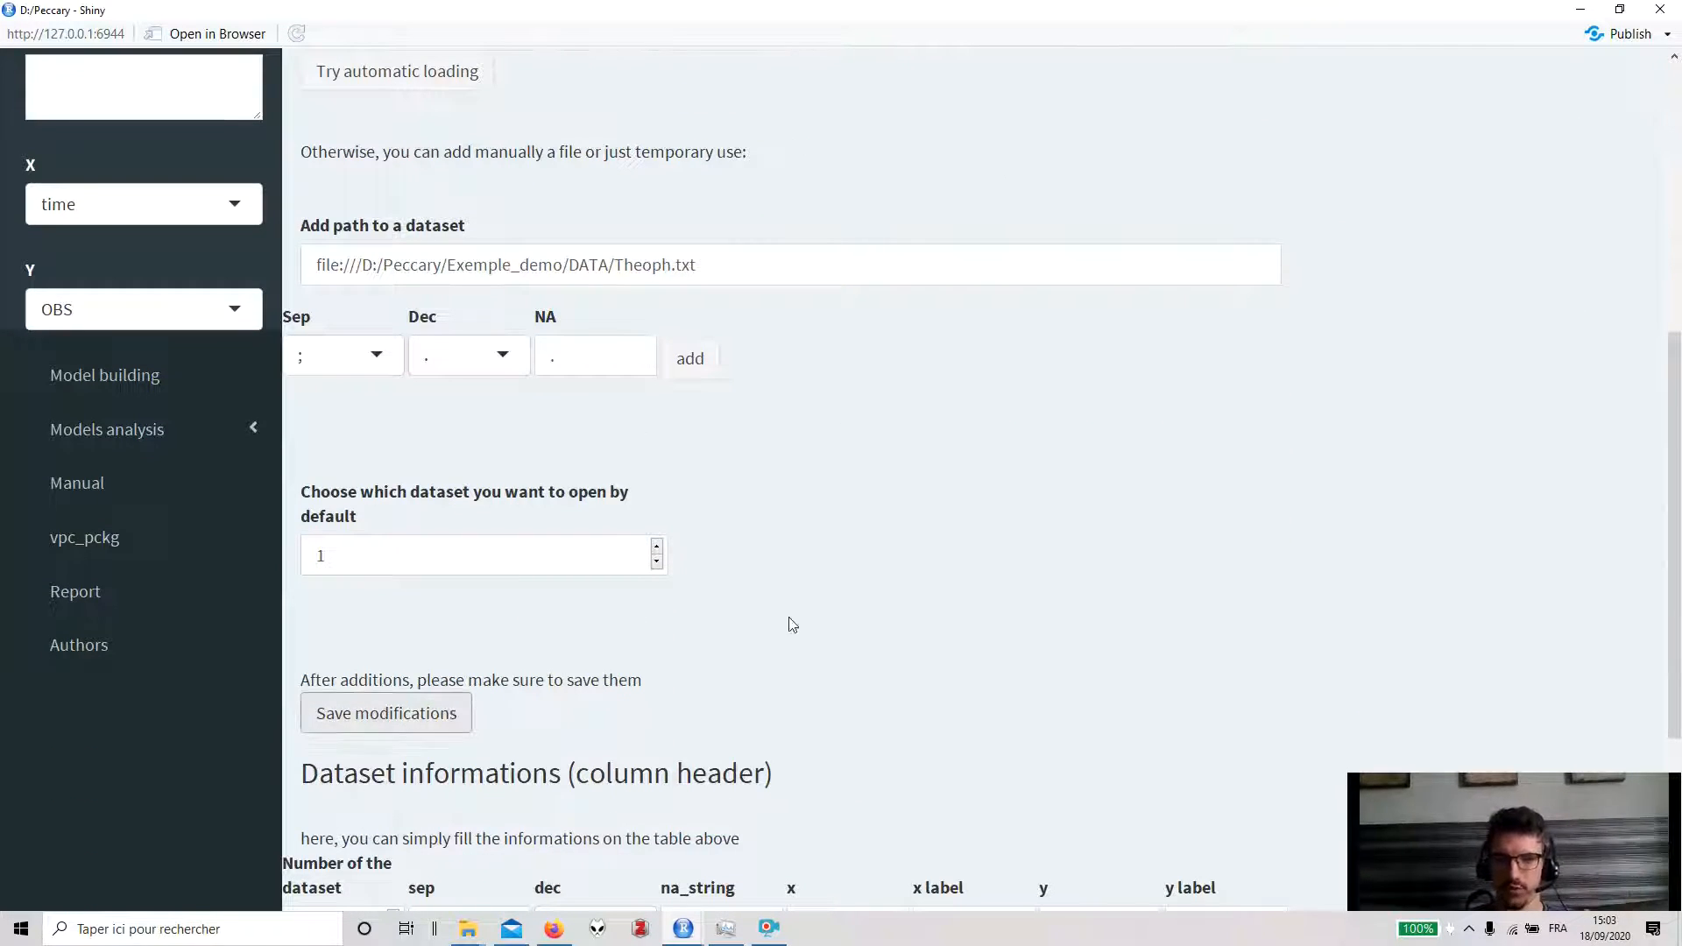
- Open the Dataset explo page
scroll(790, 618, up, 6)
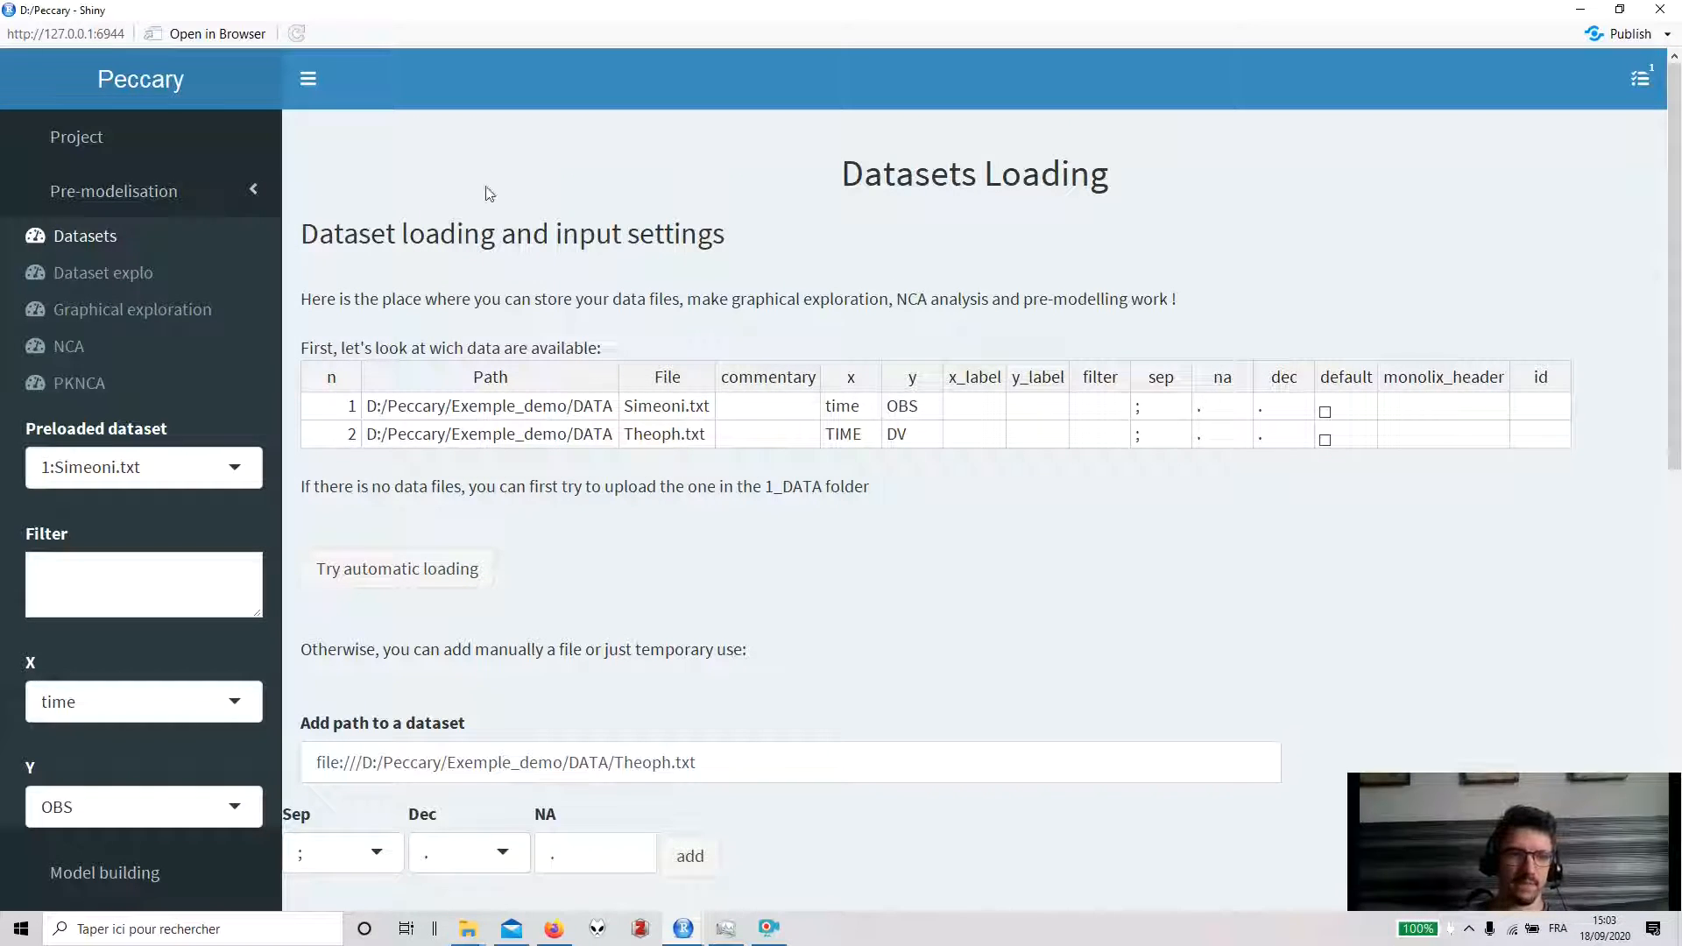
click(241, 467)
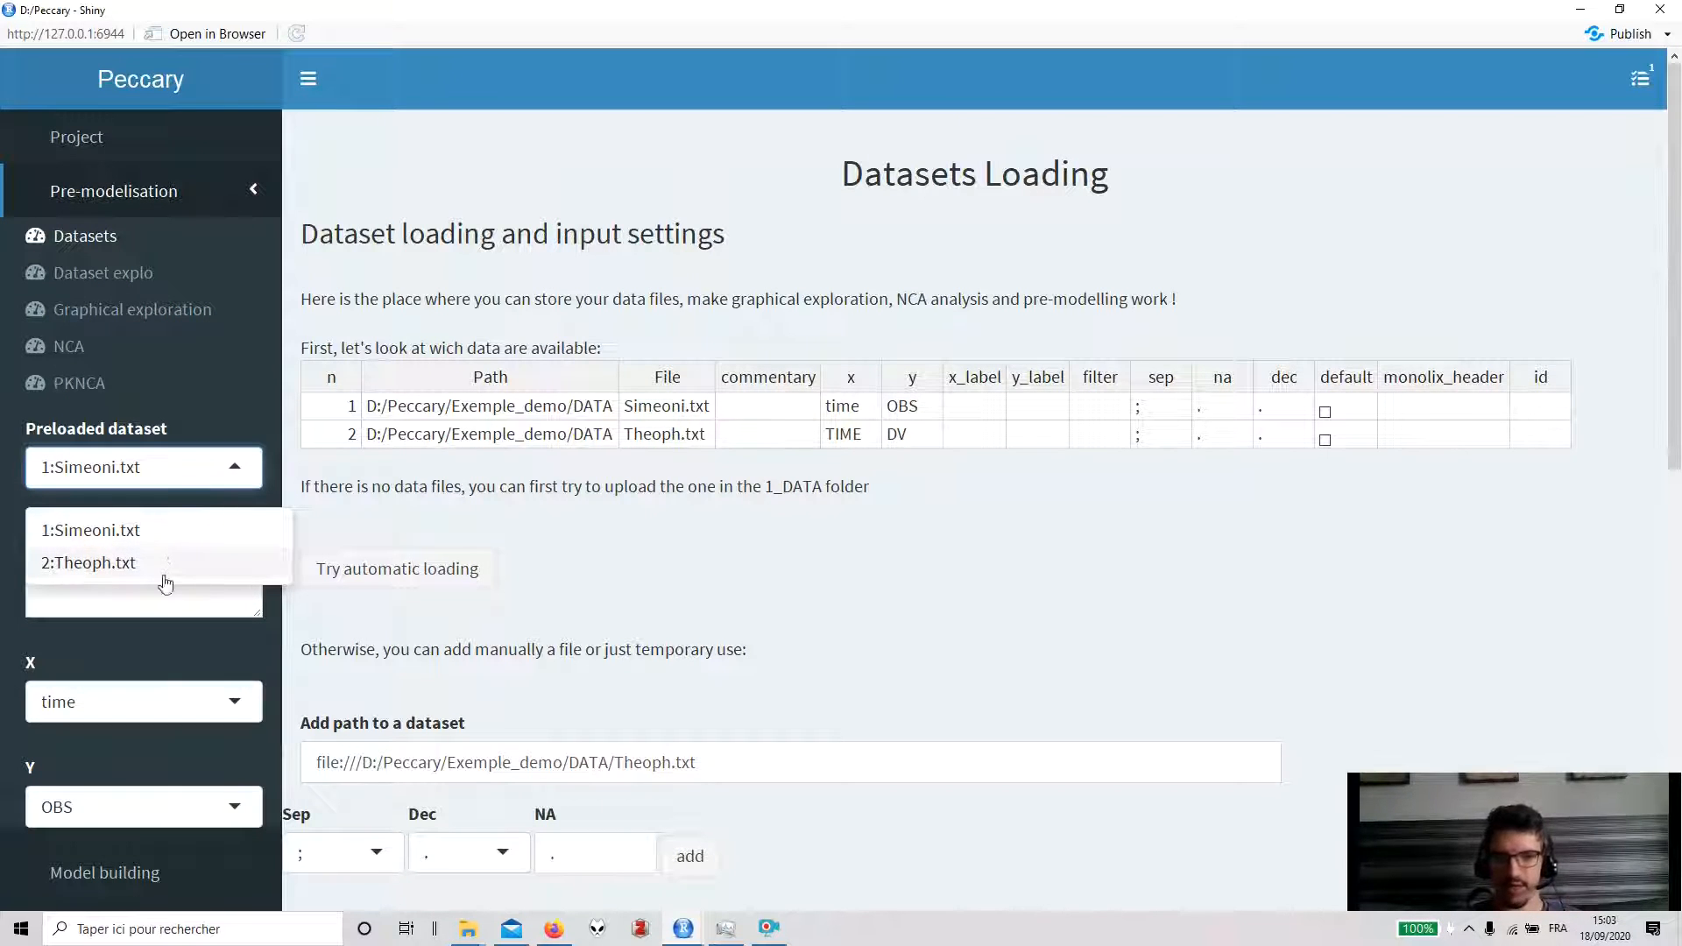
click(180, 279)
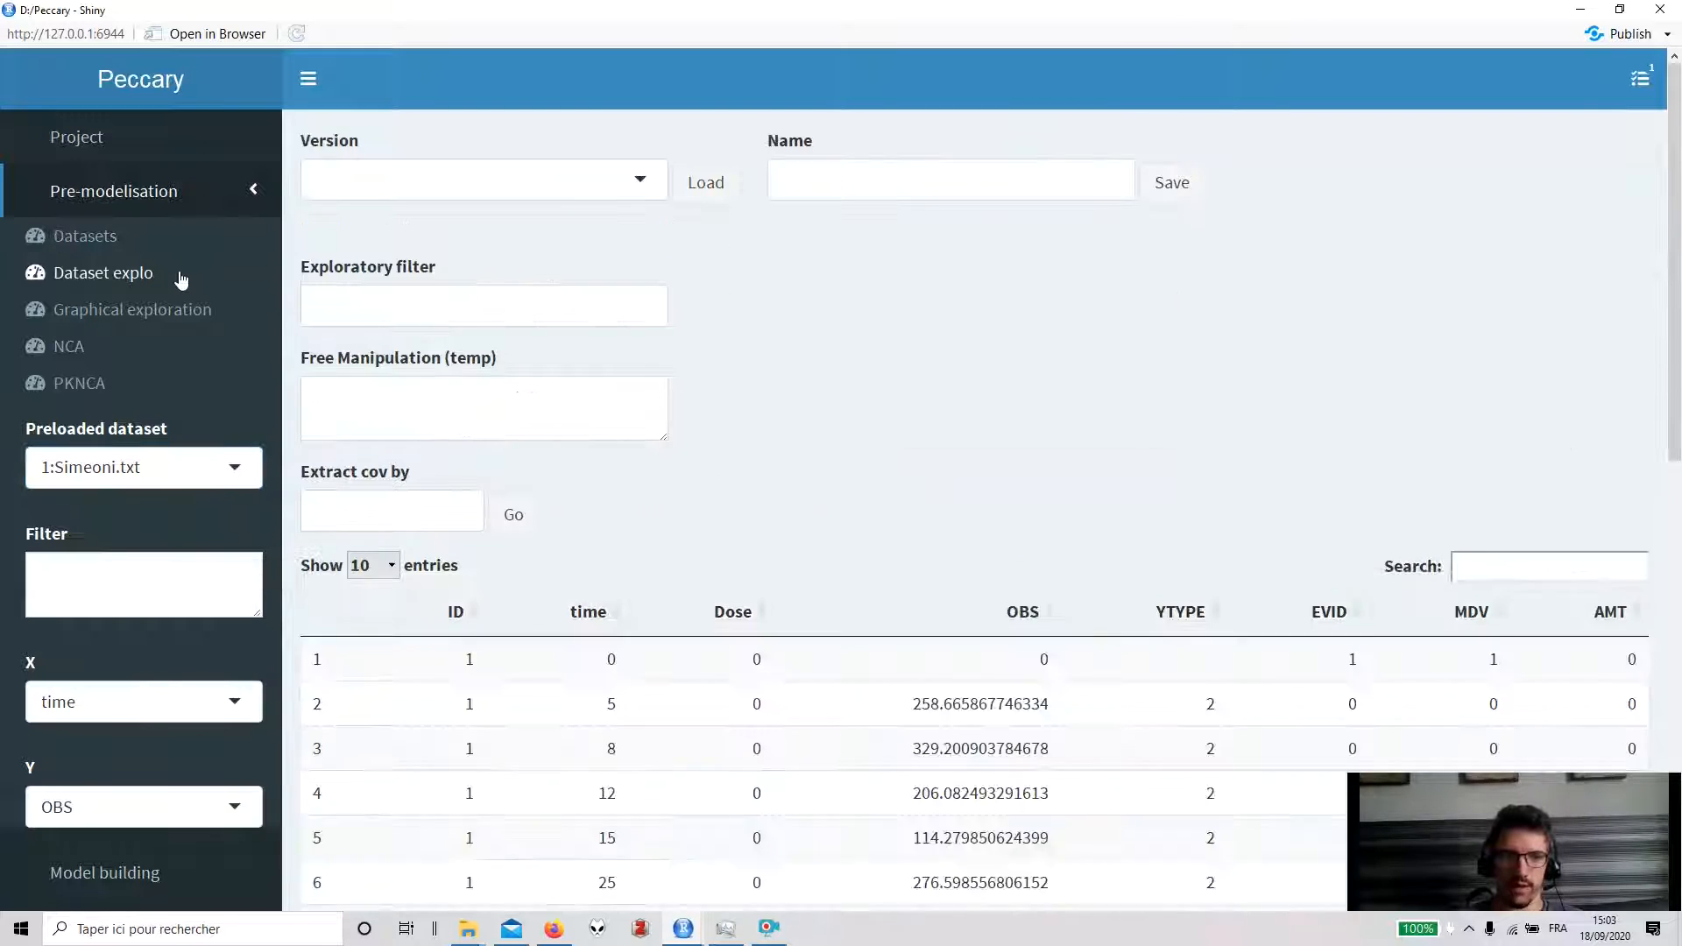
- Switch the preloaded dataset to 2:Theoph.txt
scroll(1106, 624, down, 2)
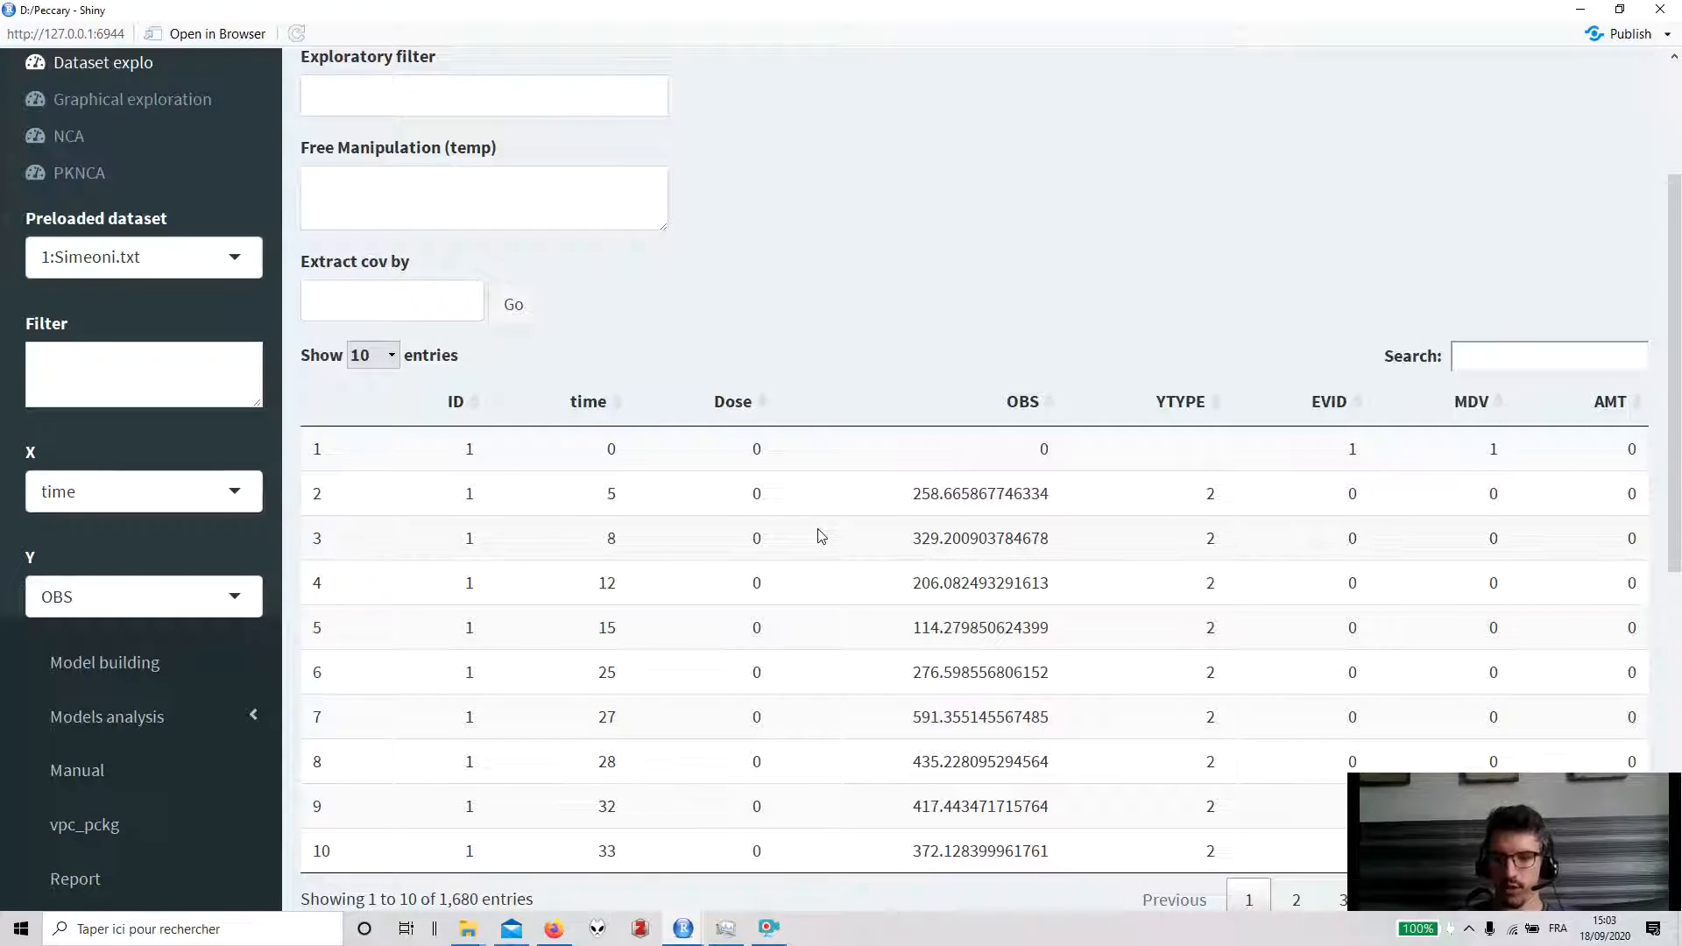
scroll(821, 537, up, 1)
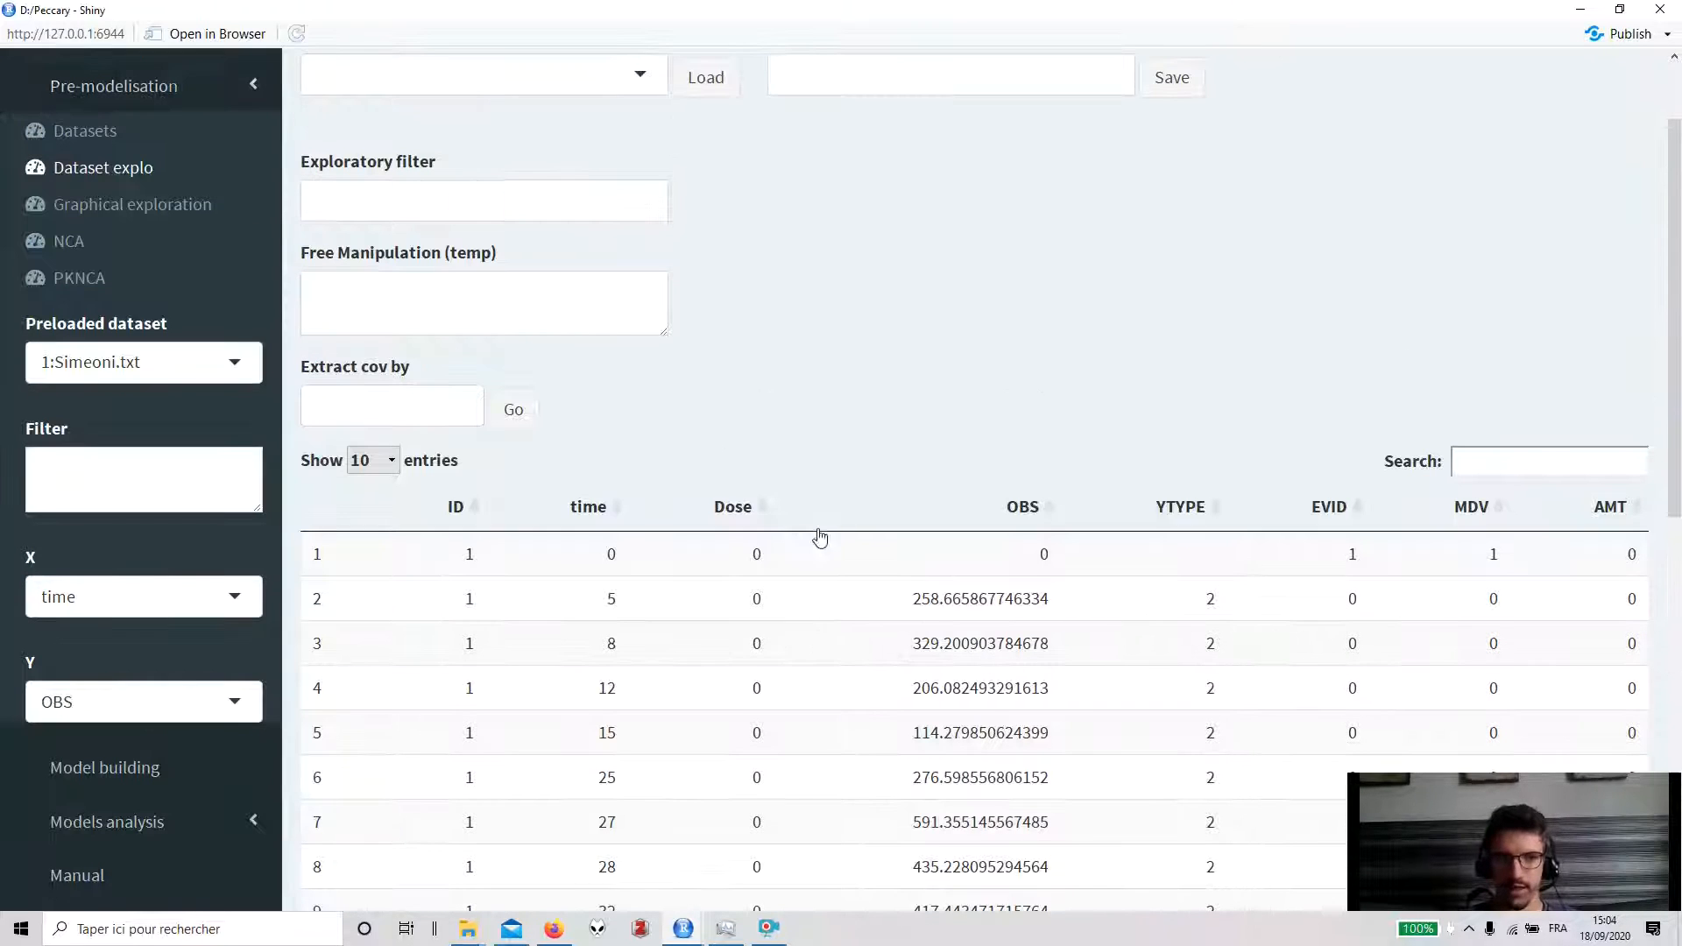
click(175, 362)
click(164, 459)
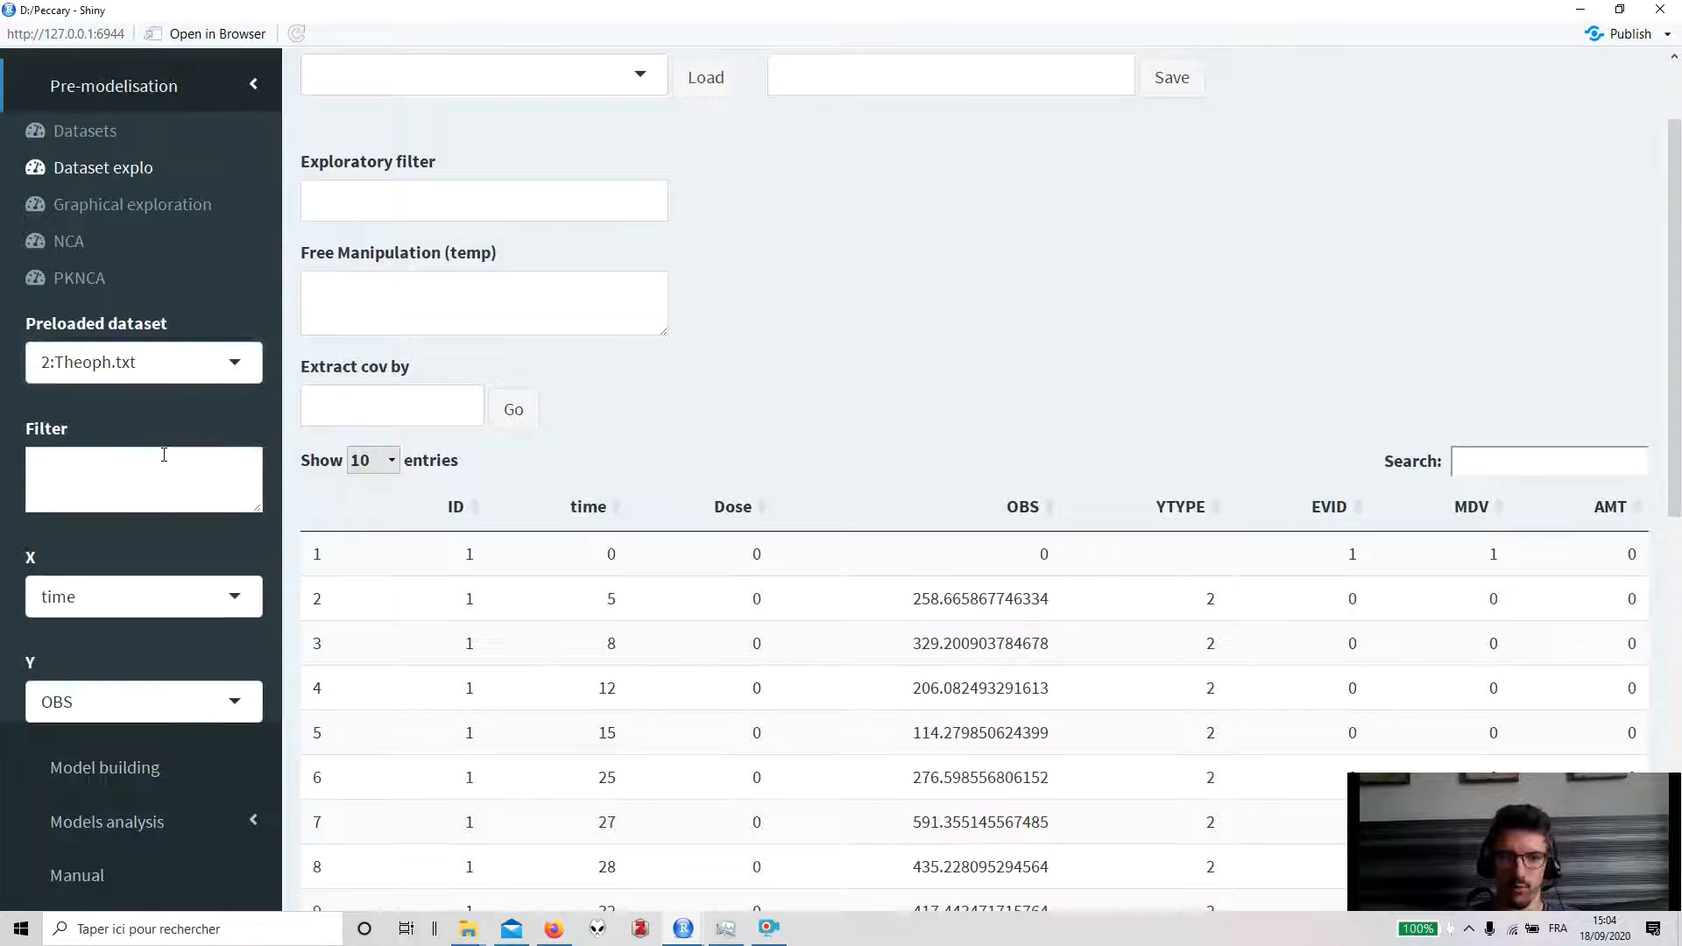
- Browse the rows of the Theoph data table
scroll(587, 572, down, 1)
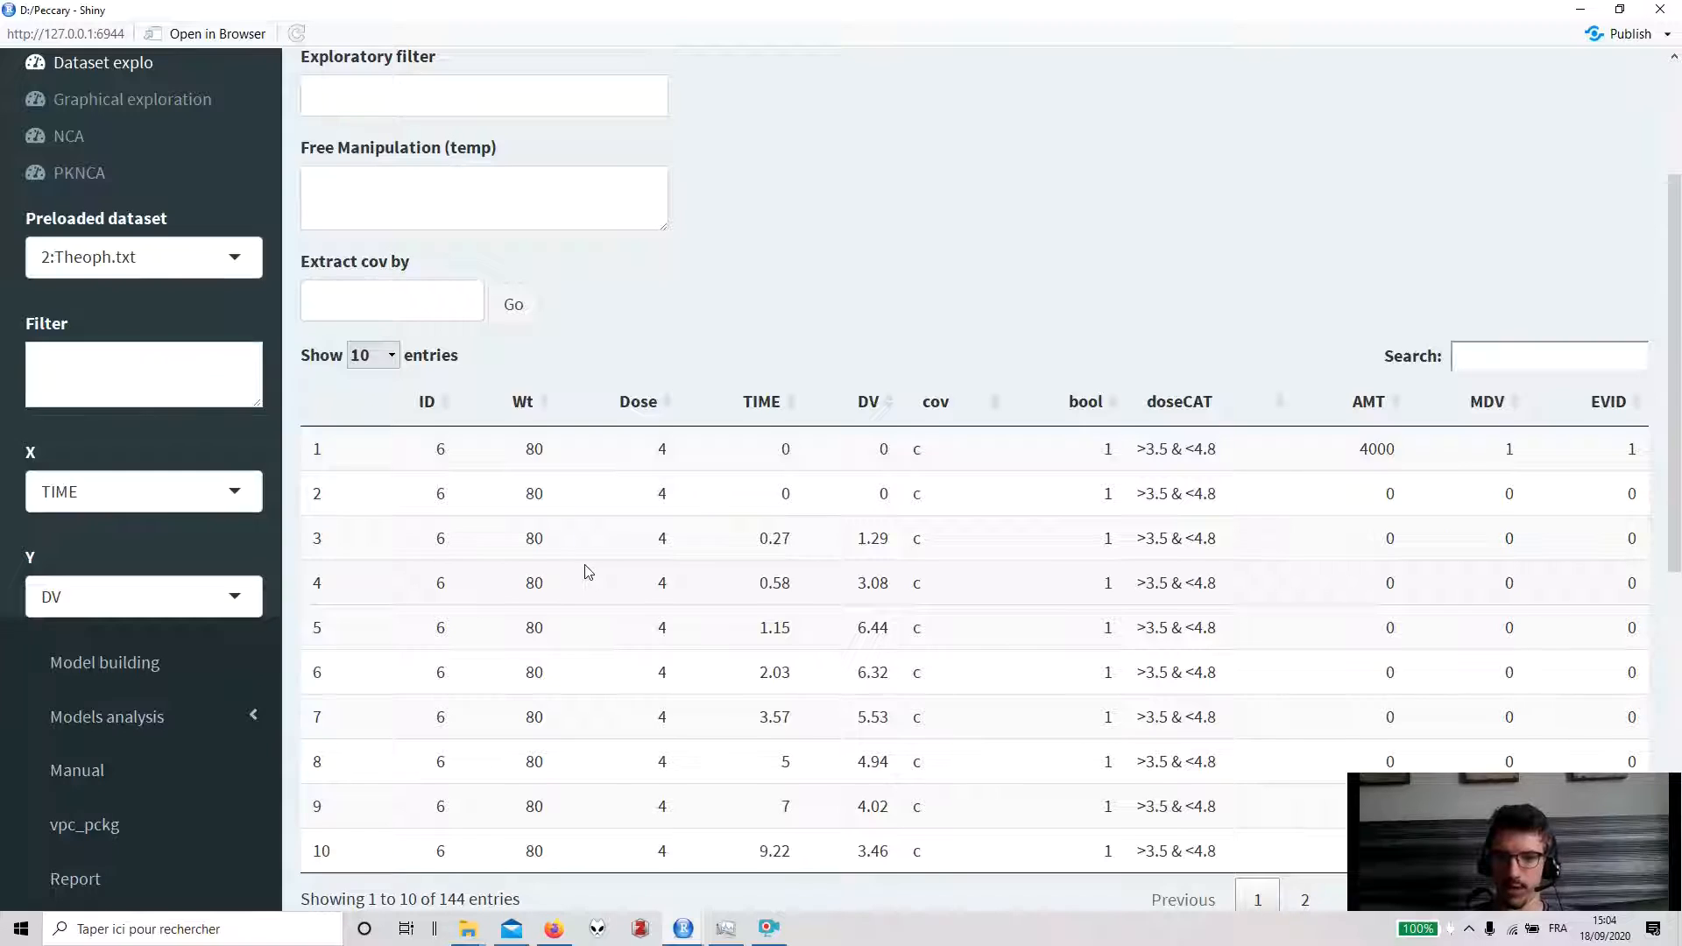
scroll(587, 572, up, 1)
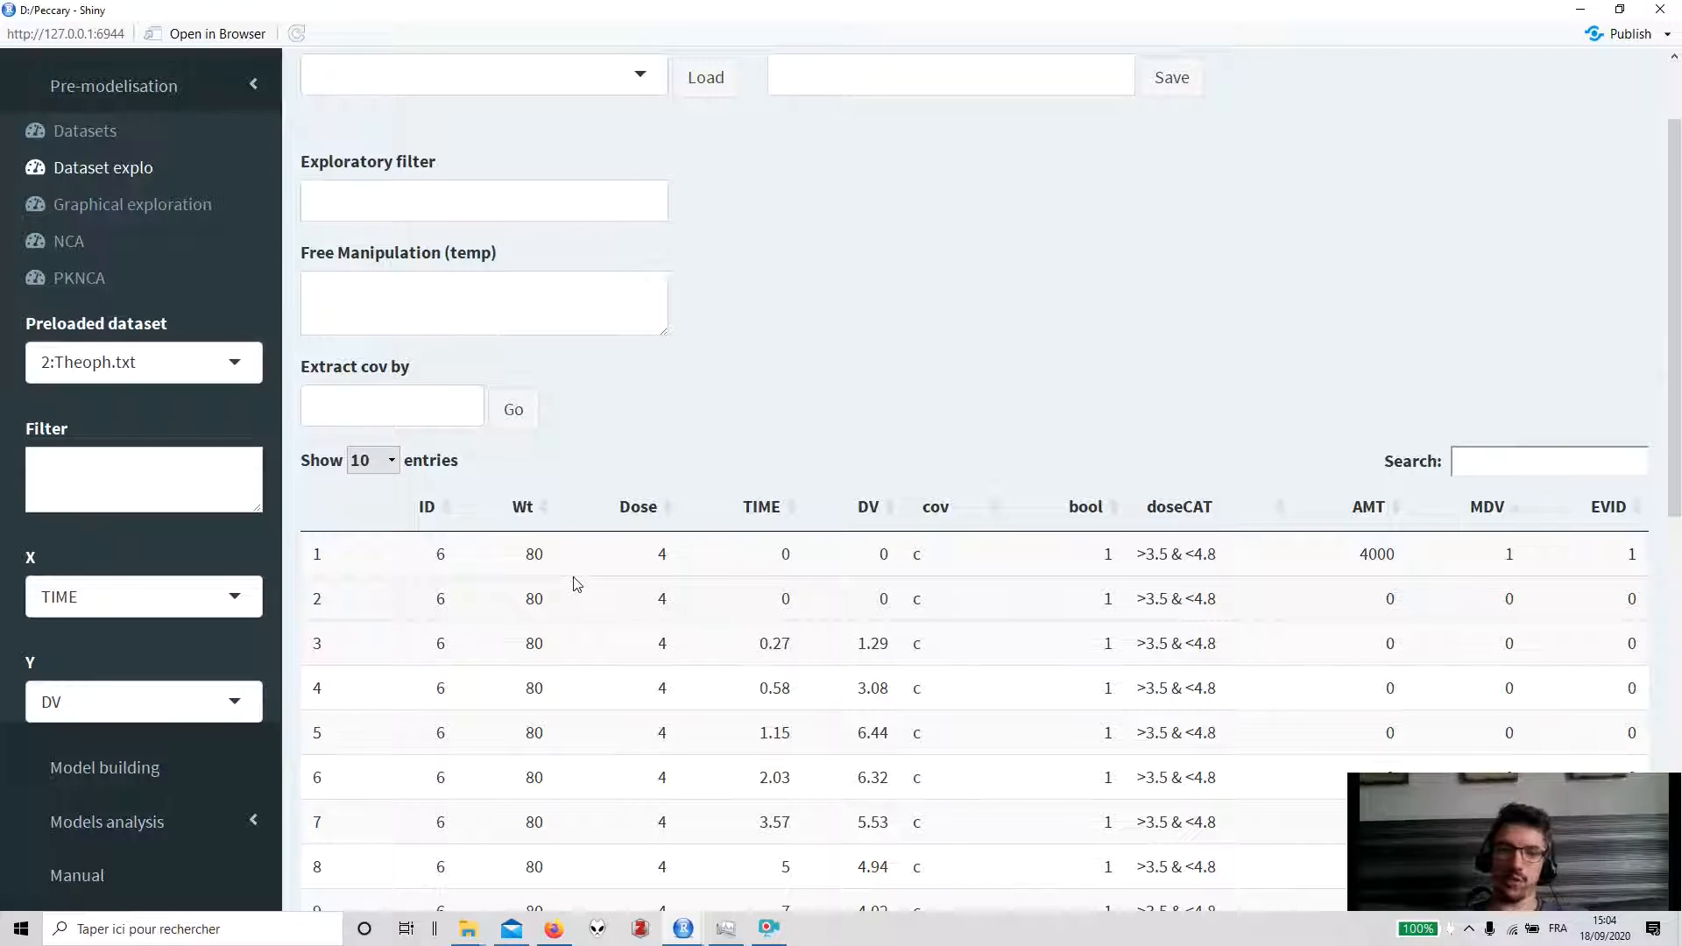
scroll(576, 583, down, 1)
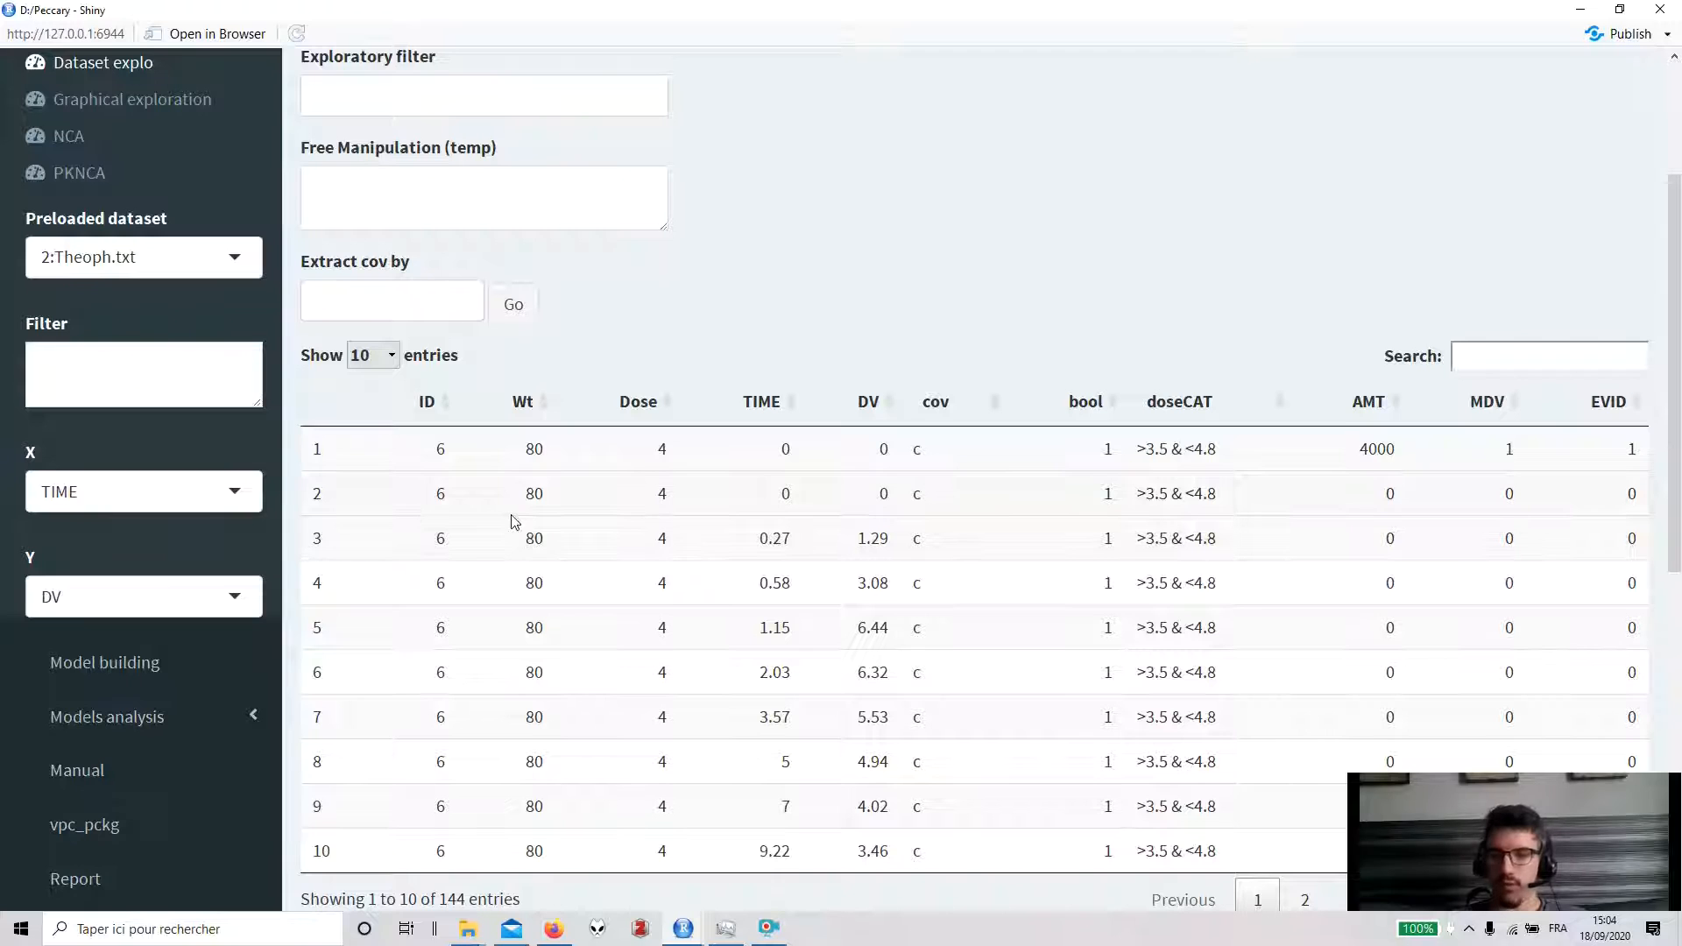
drag(436, 449, 668, 764)
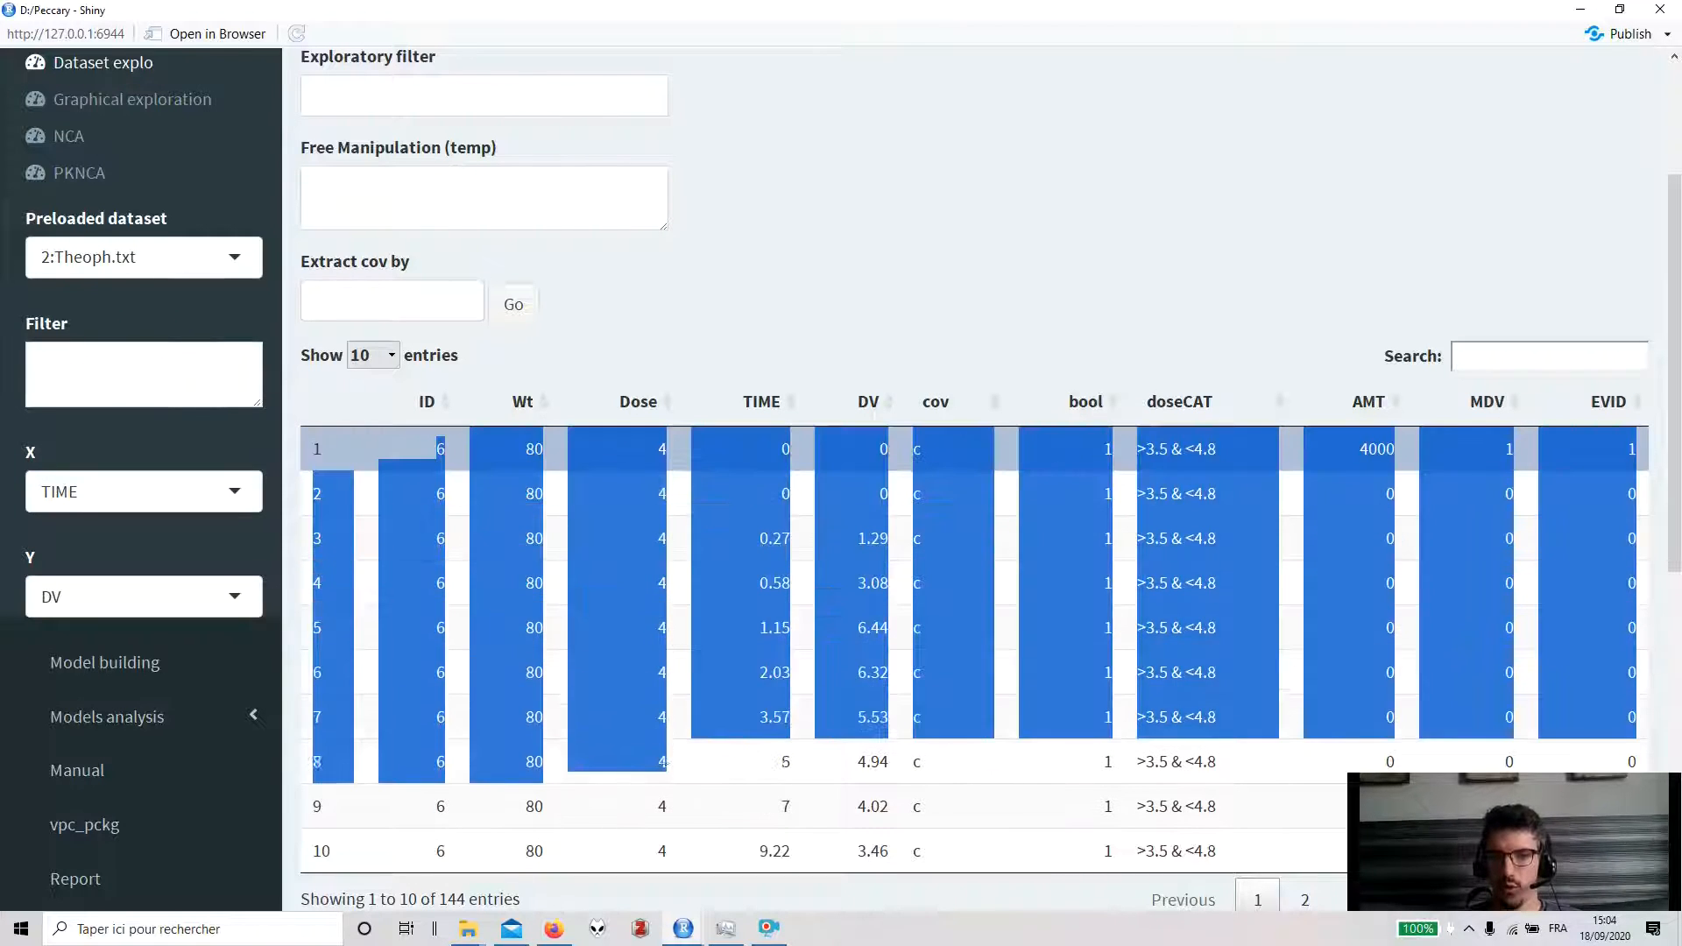
click(668, 764)
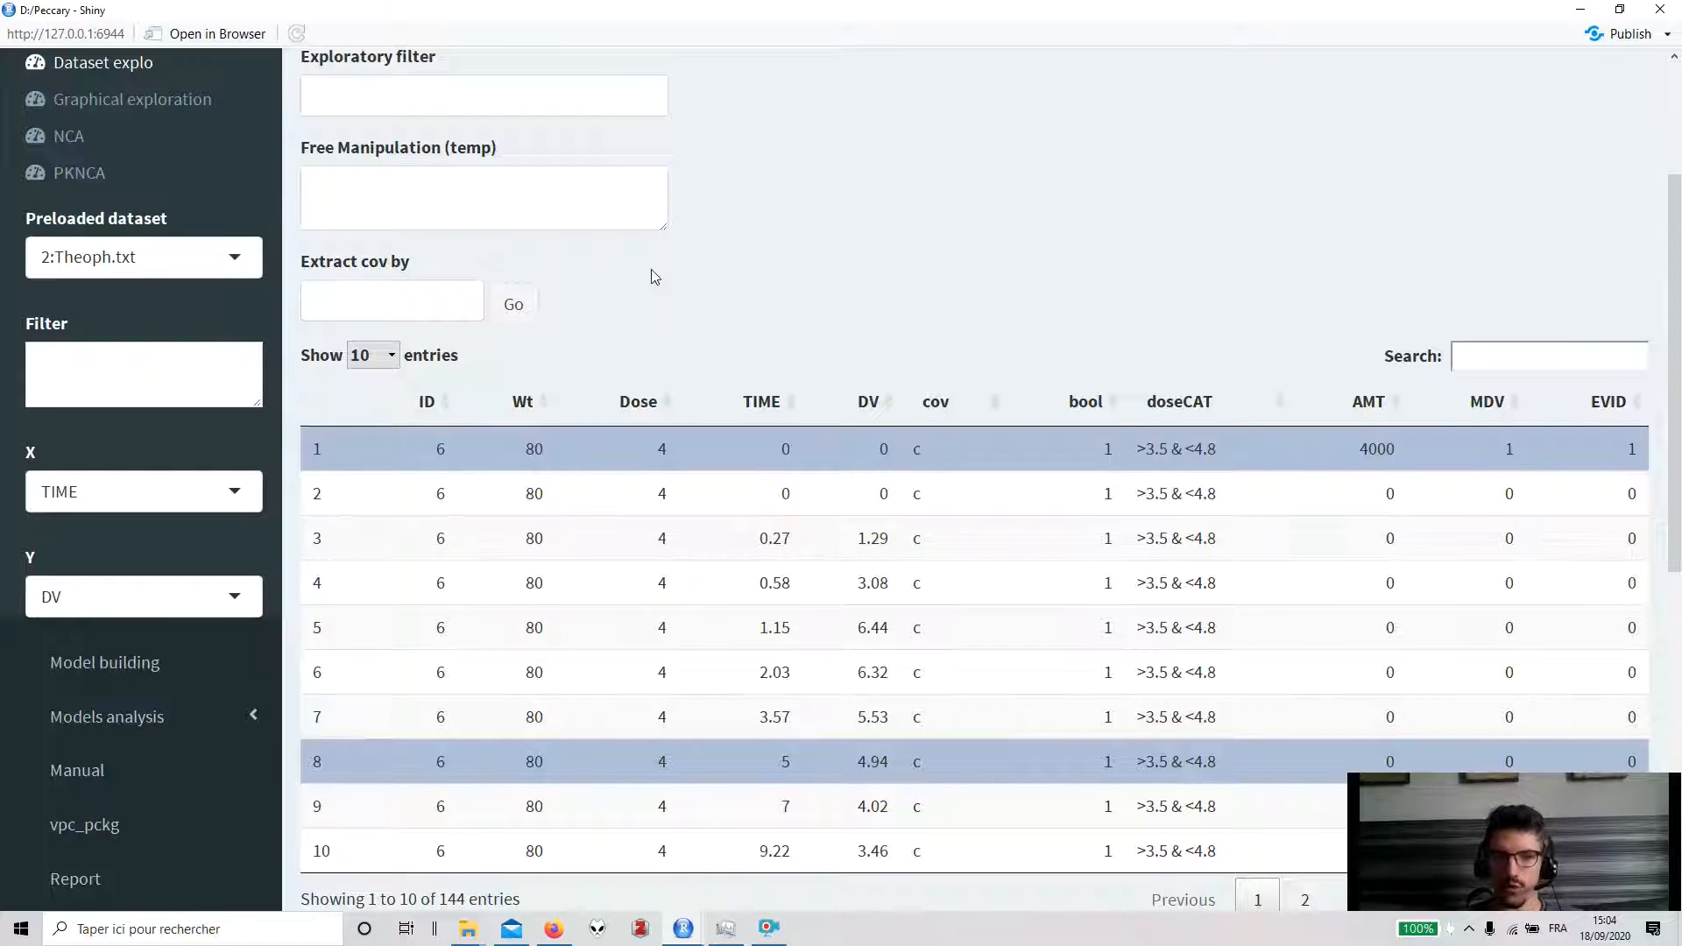
- Extract the covariates by ID
click(412, 307)
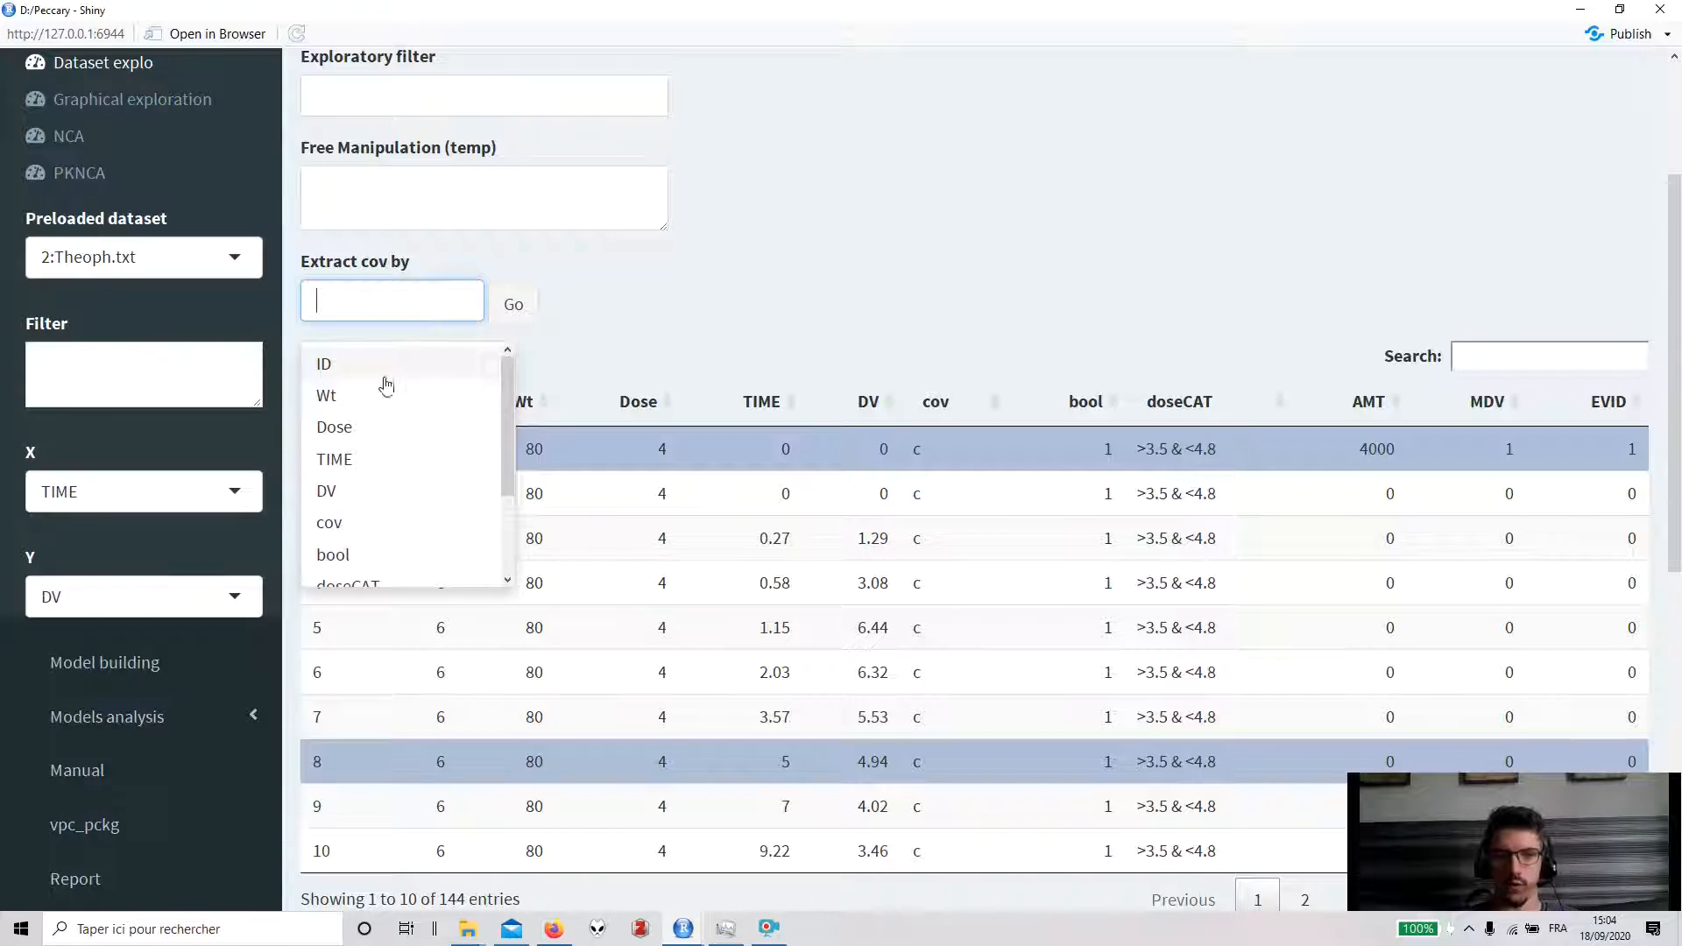
click(379, 361)
click(644, 342)
click(514, 309)
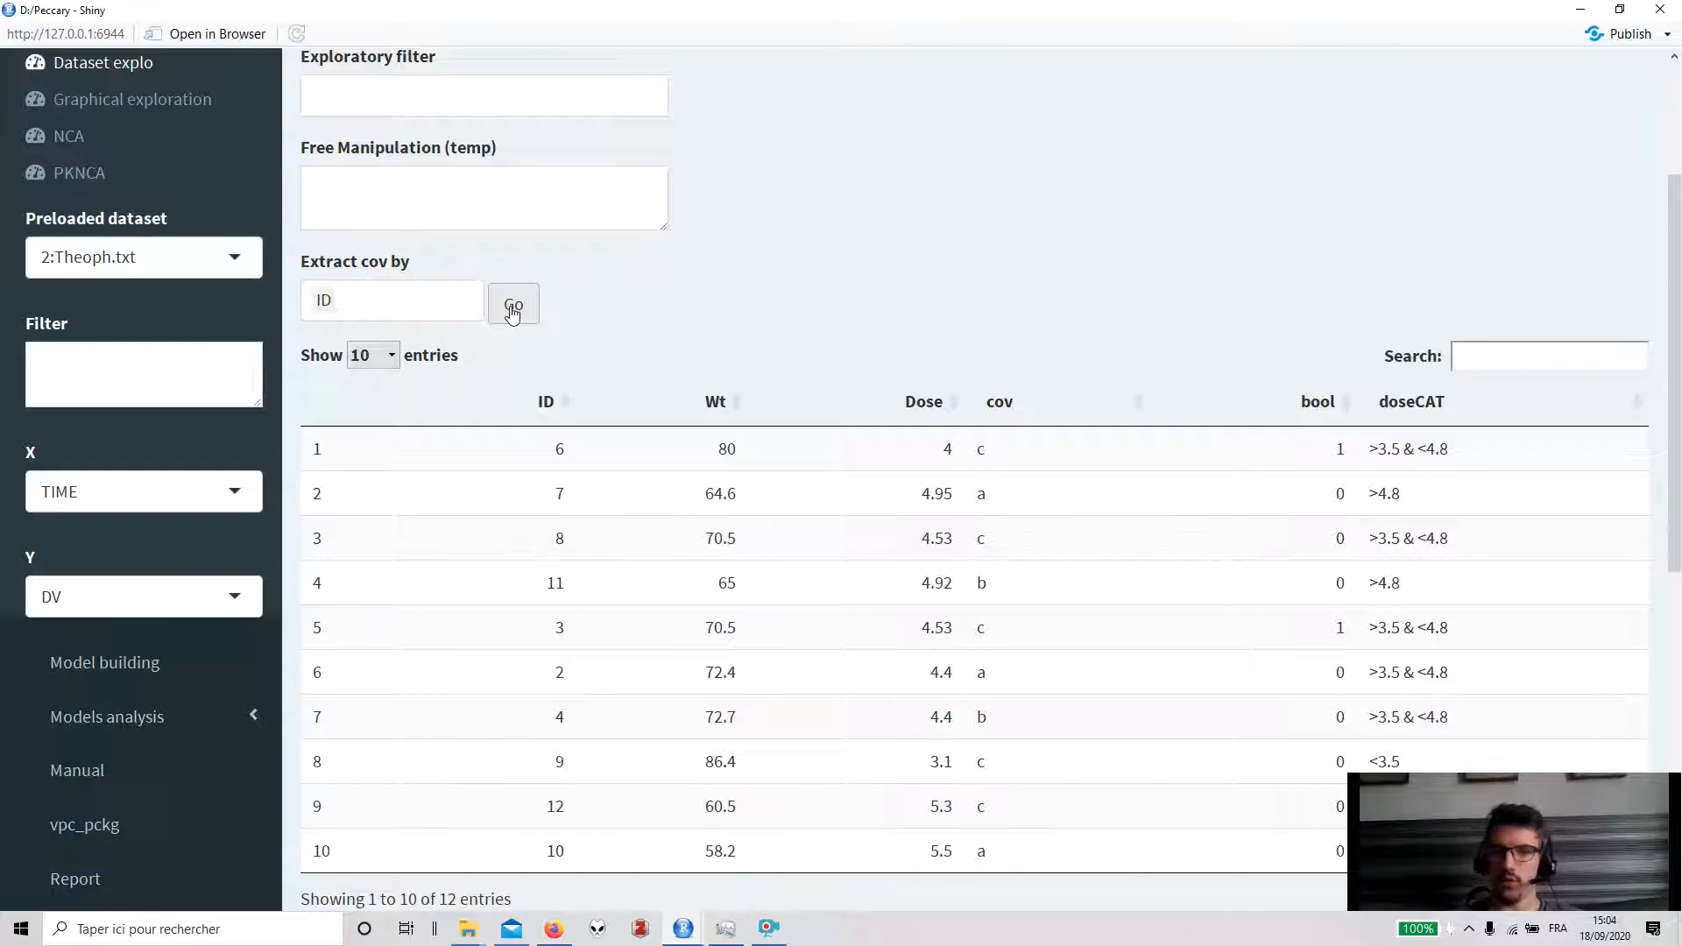
click(422, 299)
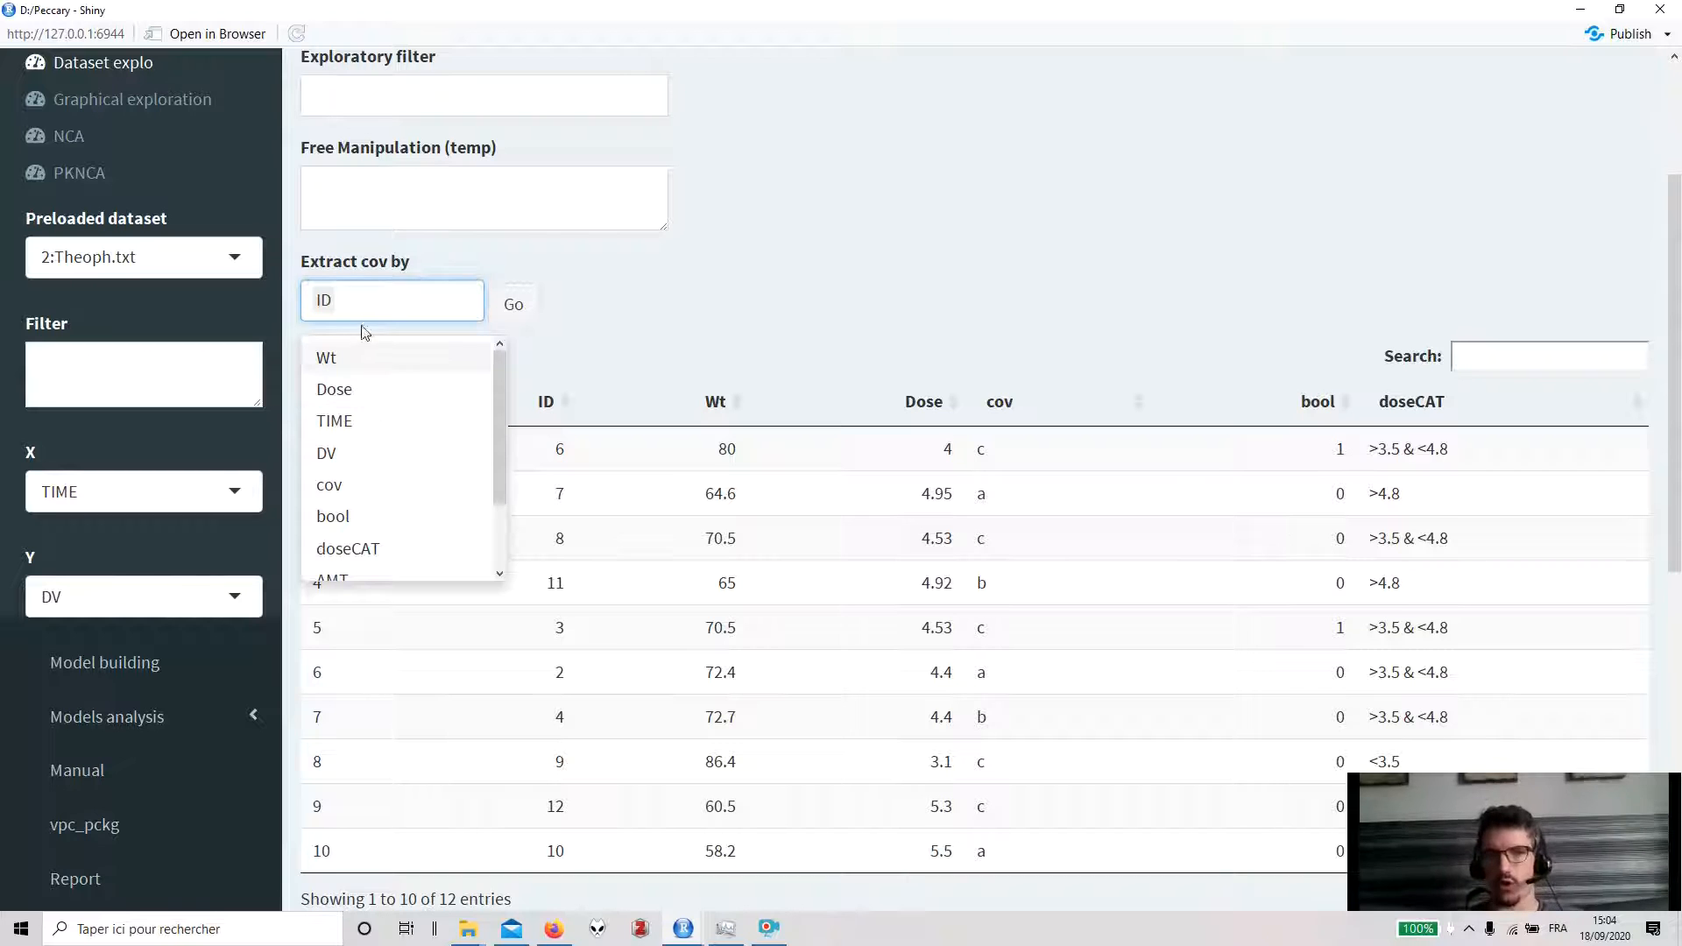
click(712, 350)
scroll(713, 354, down, 1)
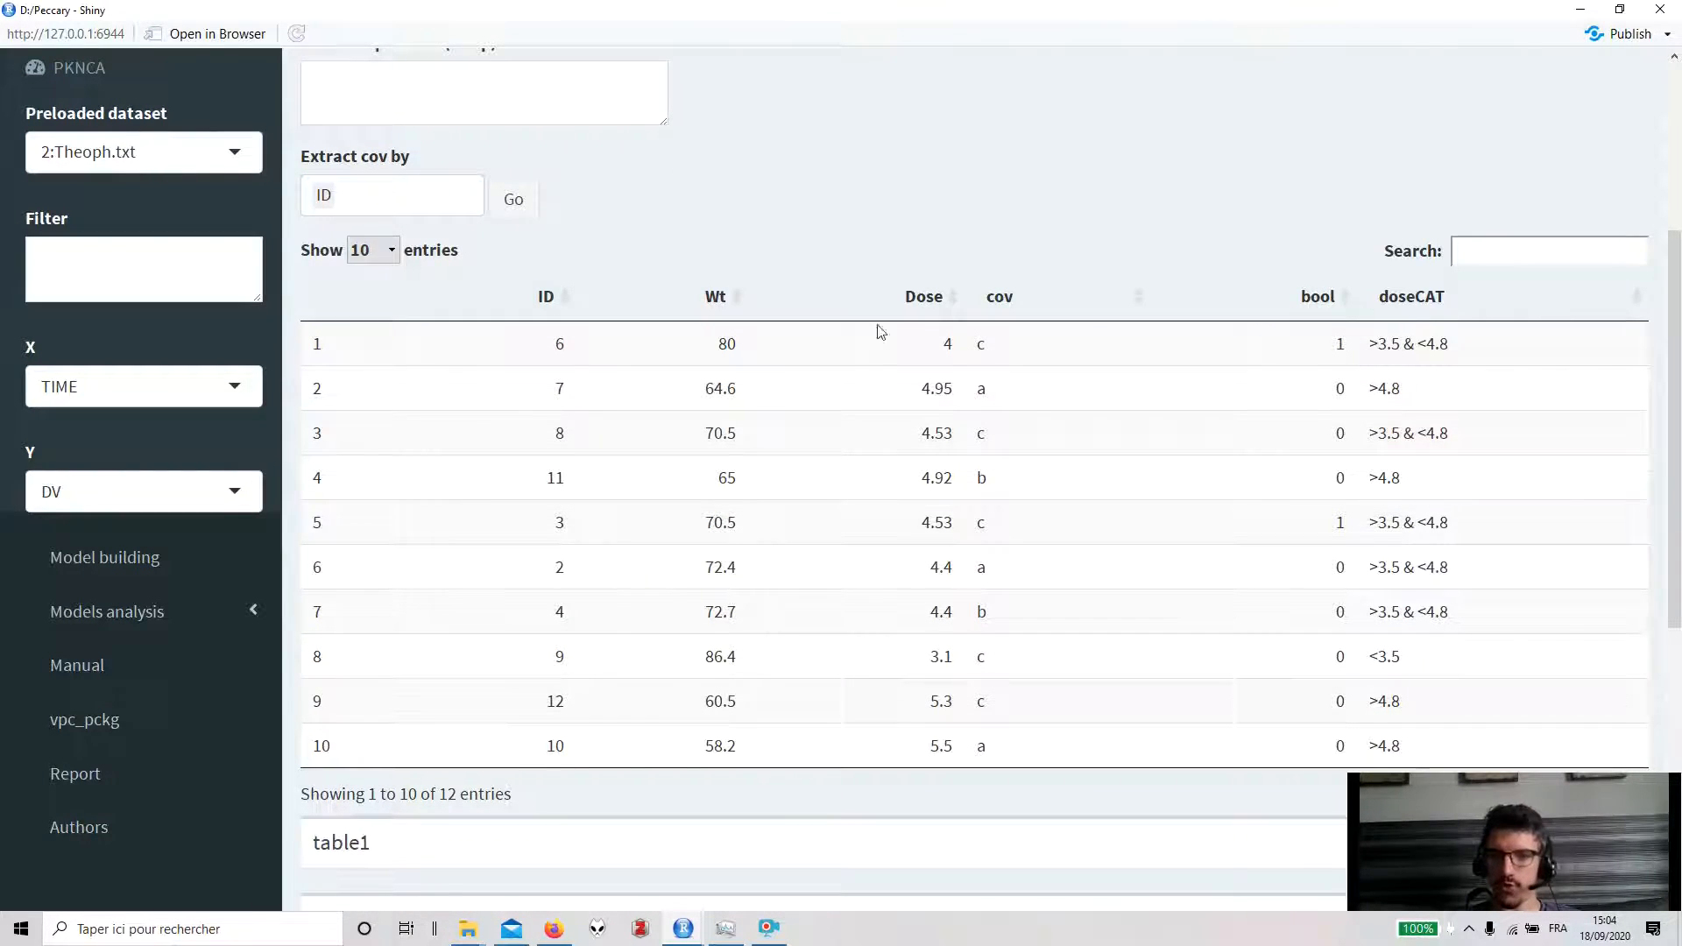
- Build table1 with Wt_cont and cov_cat in rows and bool in columns
scroll(1303, 630, down, 5)
click(1623, 336)
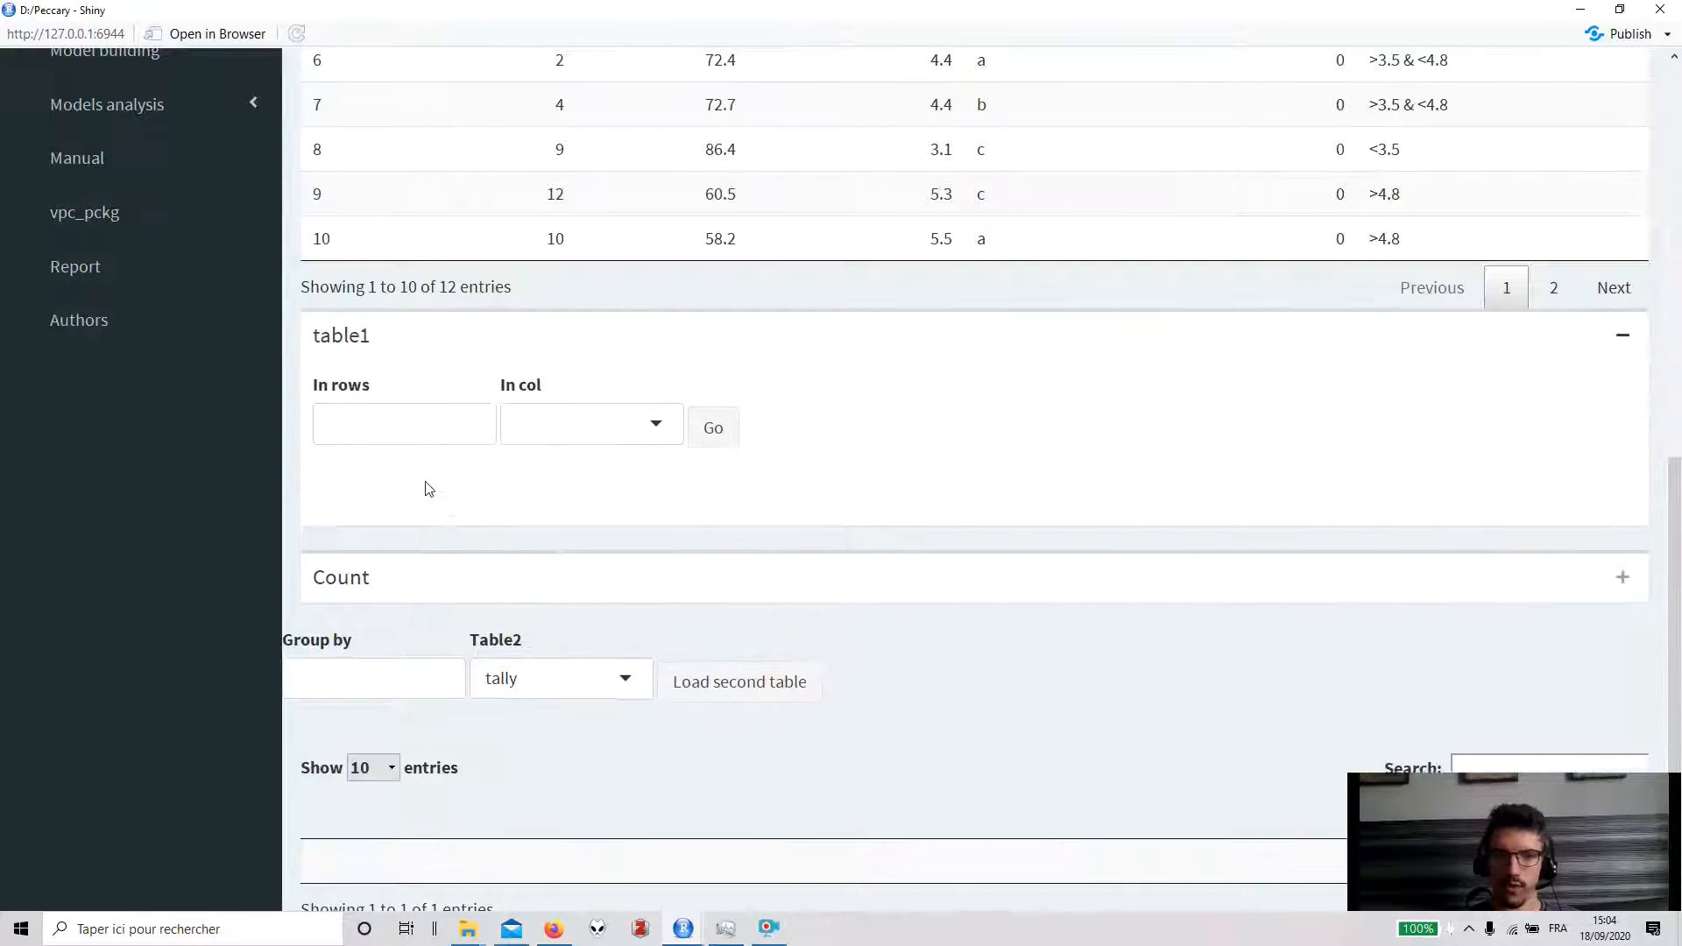
click(416, 436)
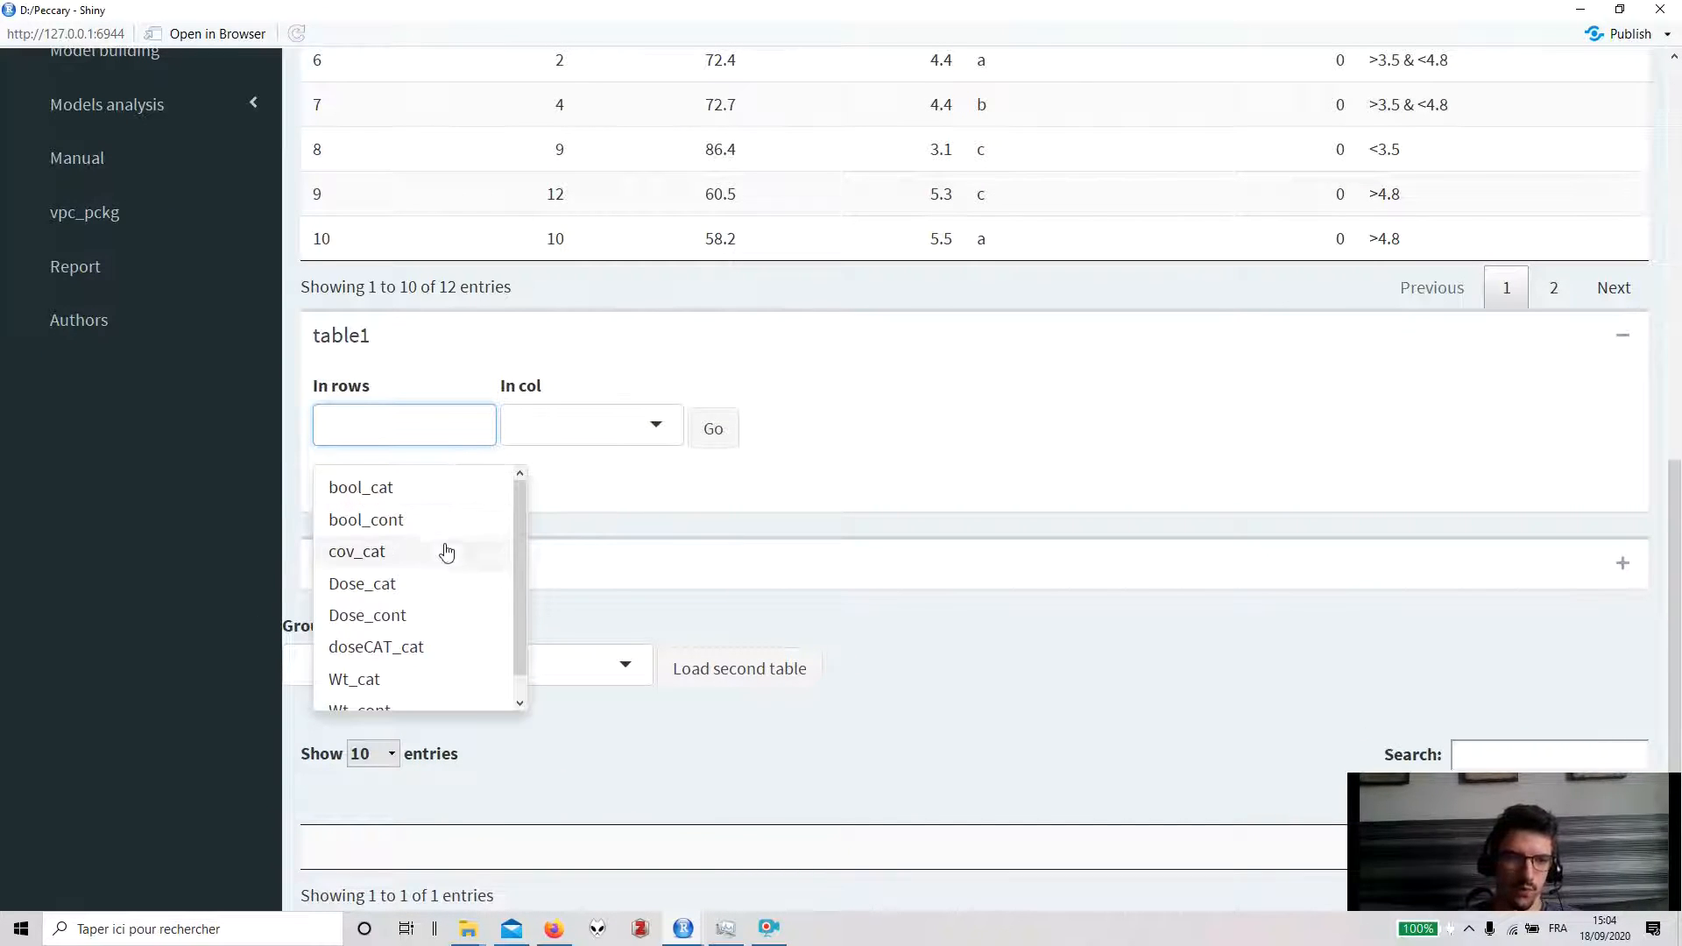
scroll(440, 632, down, 1)
scroll(443, 632, down, 1)
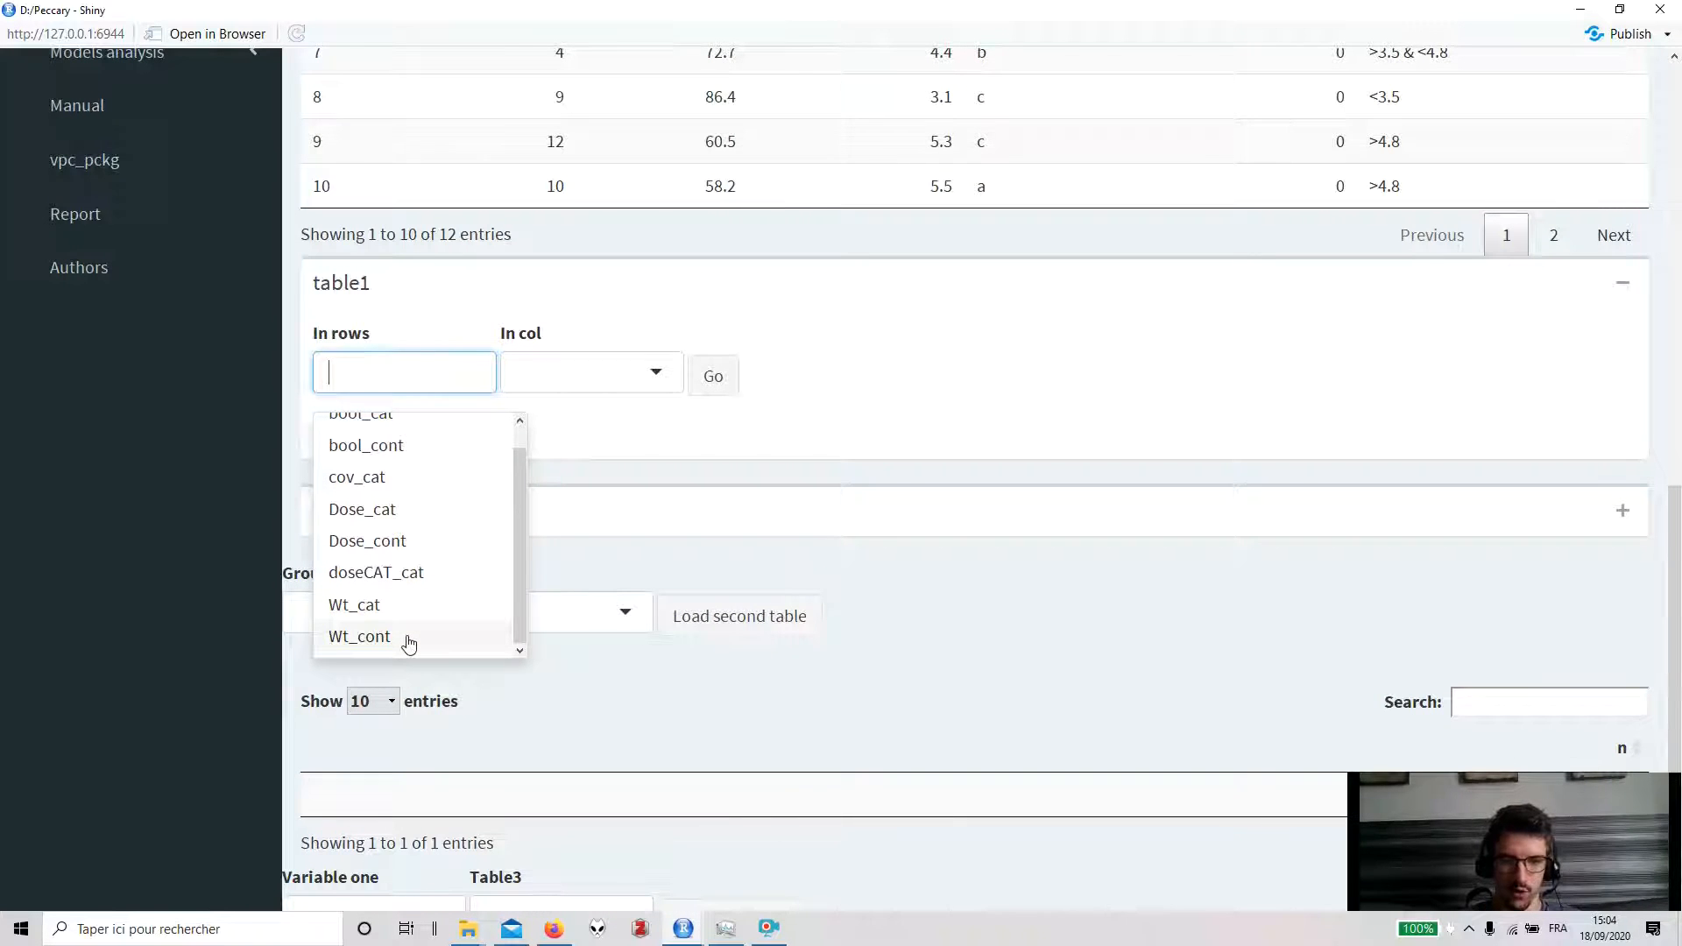
click(408, 637)
scroll(409, 499, up, 1)
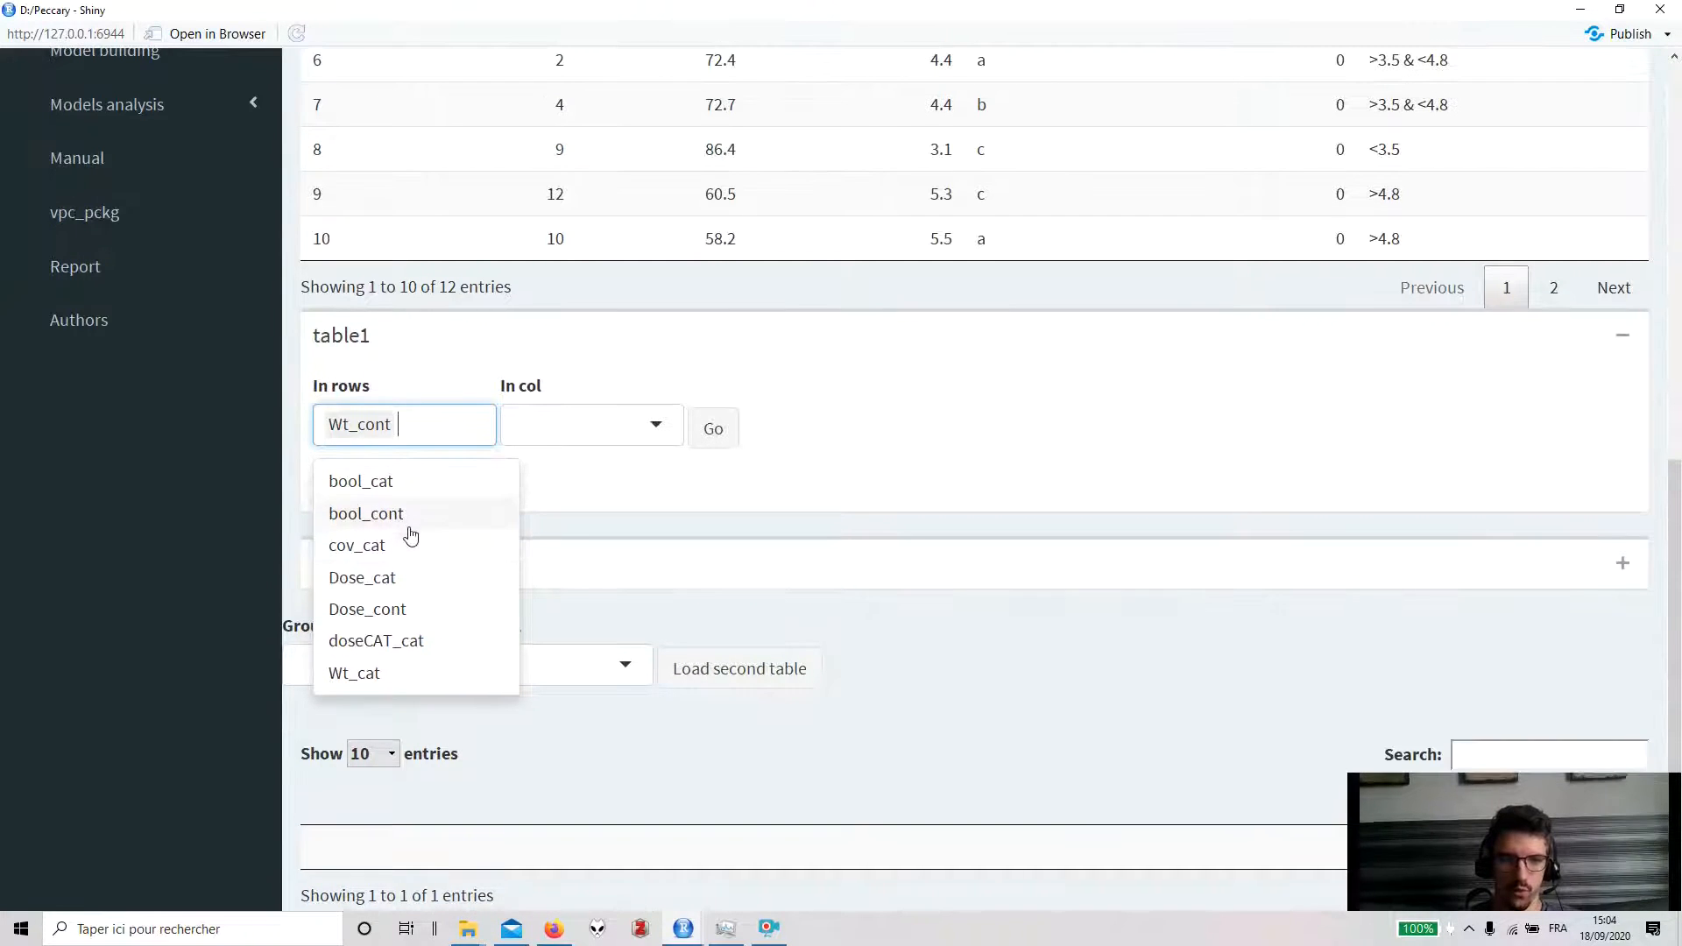
click(409, 546)
click(606, 425)
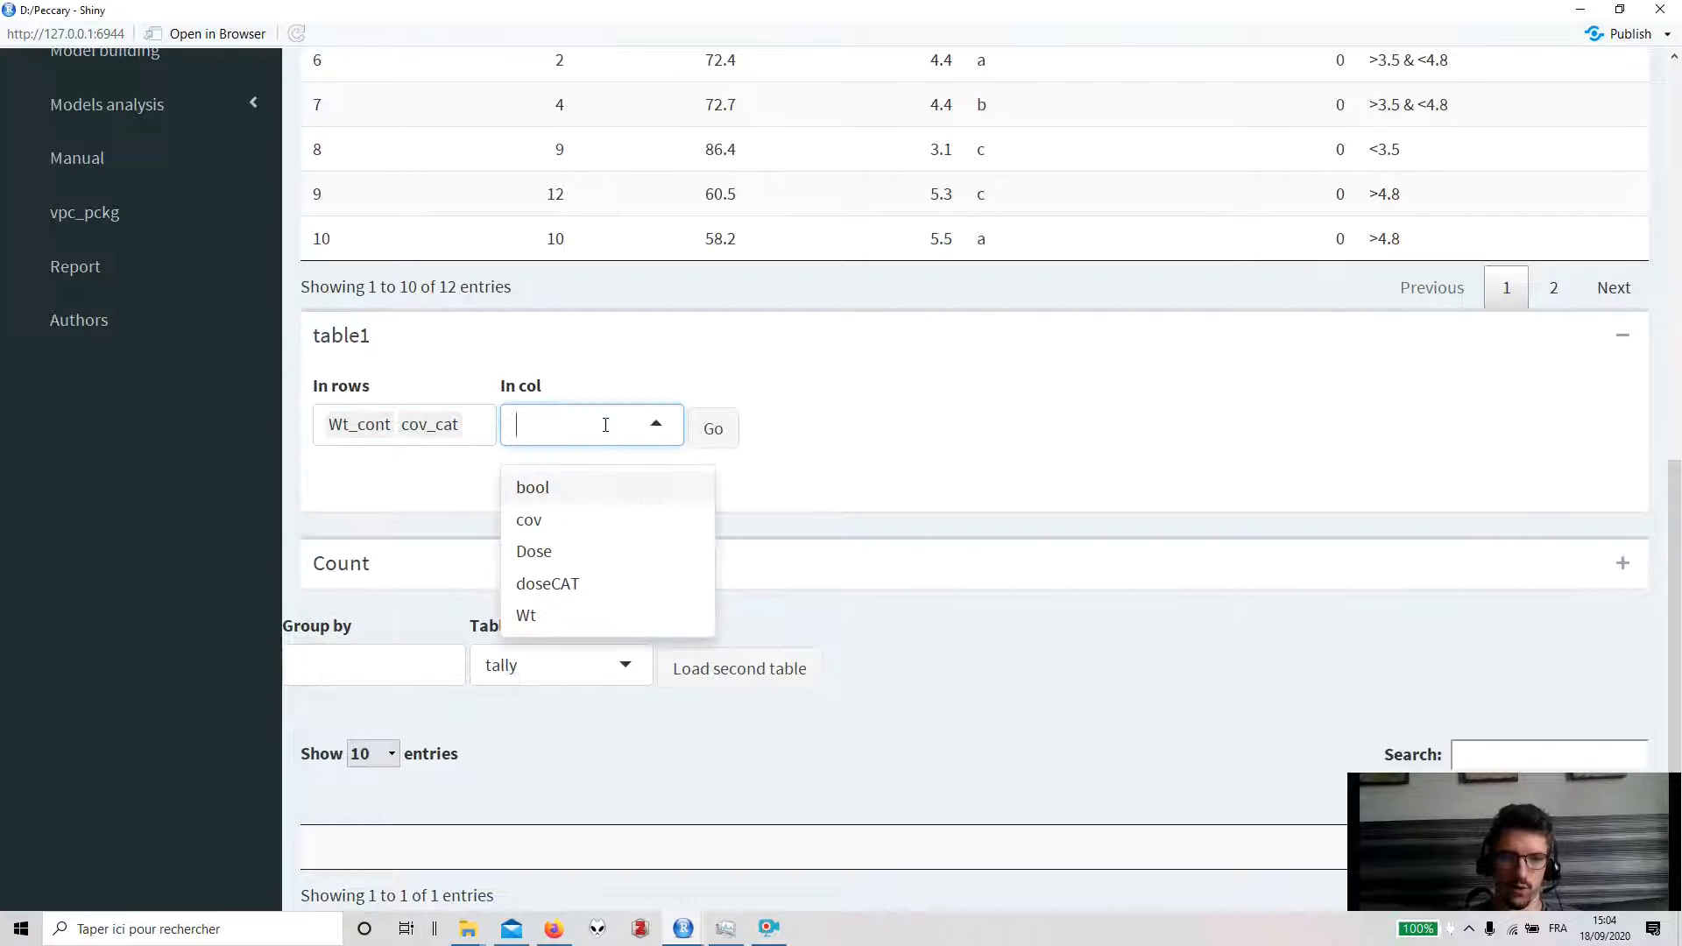
click(585, 491)
click(730, 438)
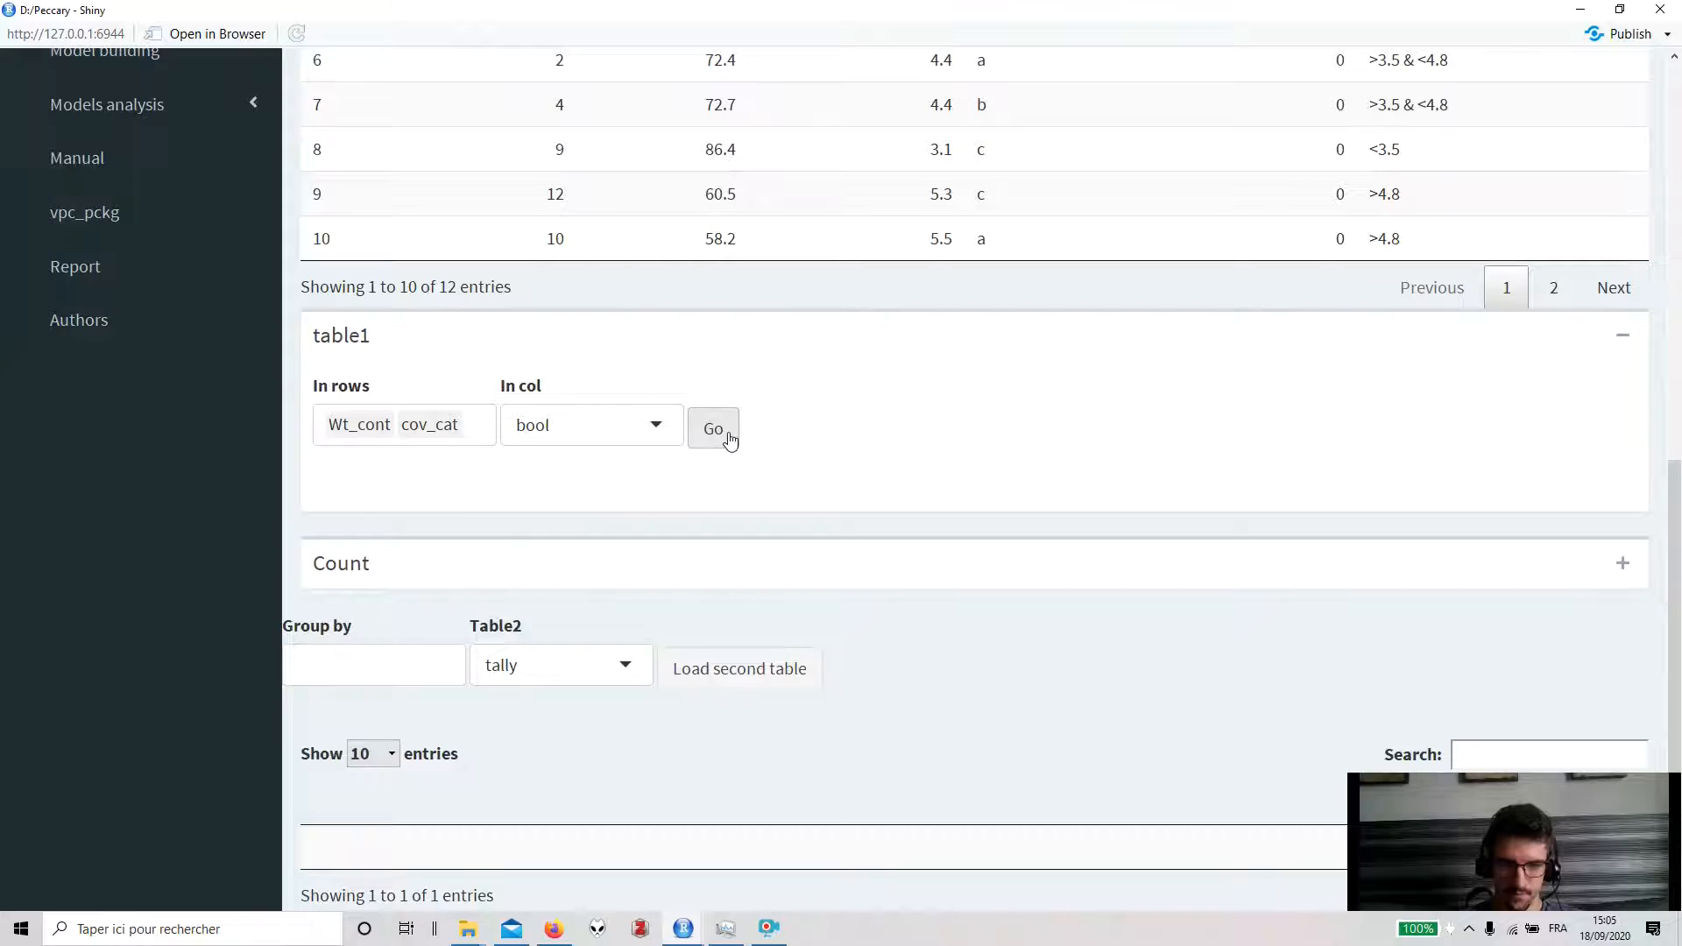
scroll(603, 523, down, 1)
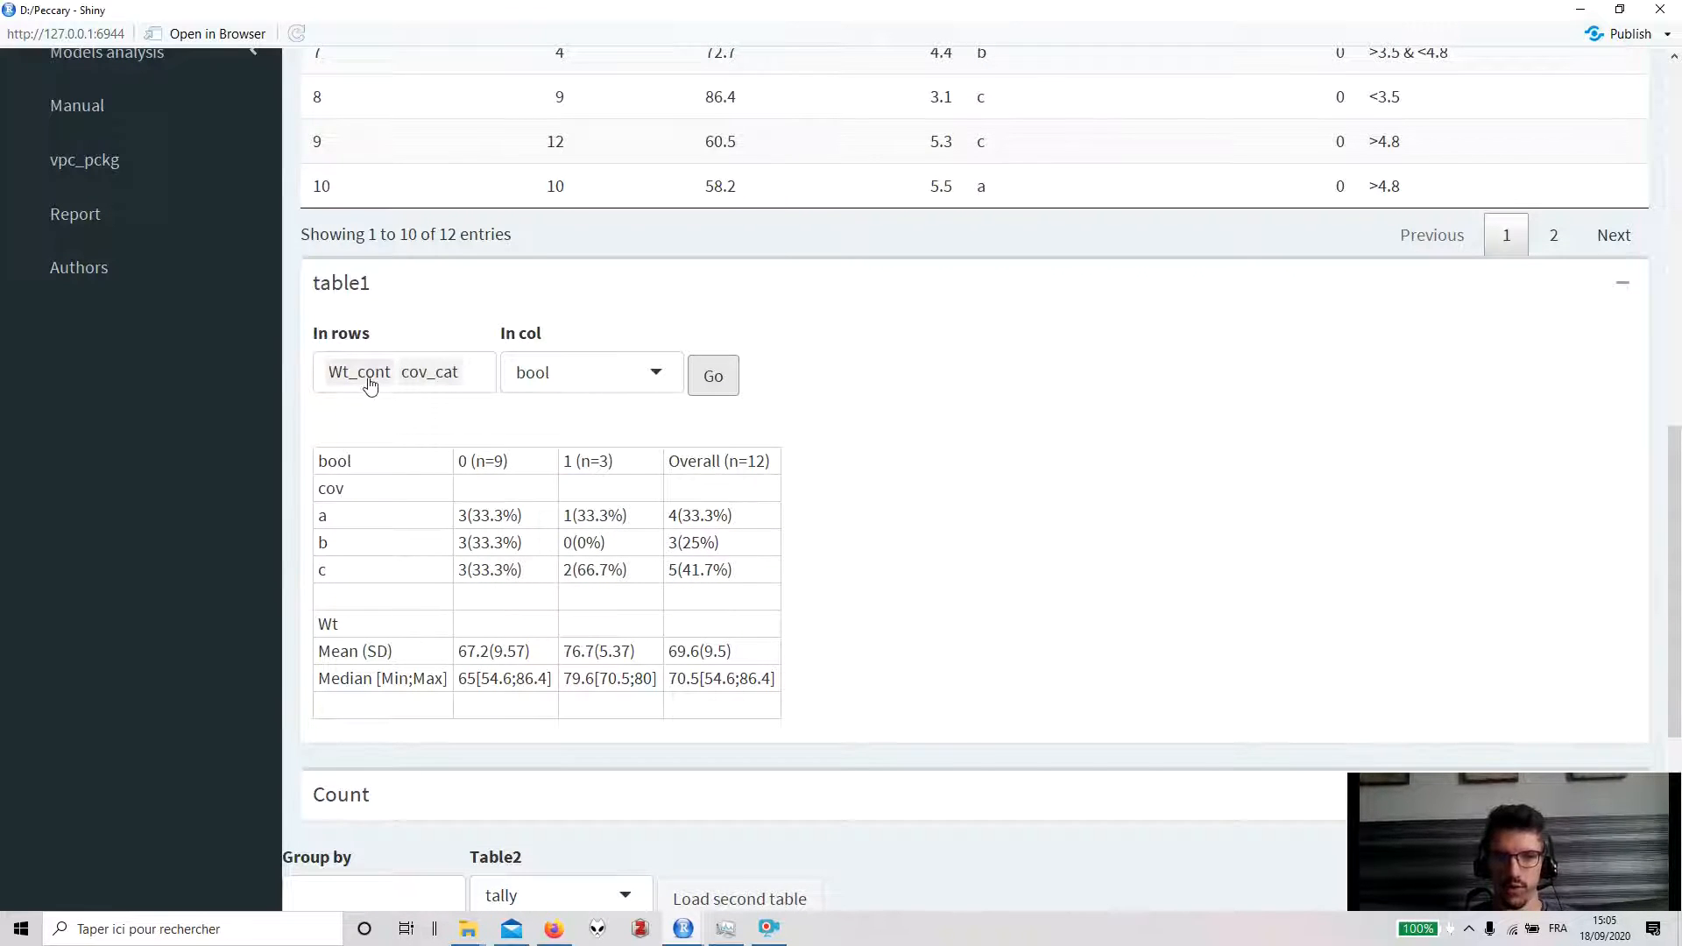
scroll(372, 464, down, 1)
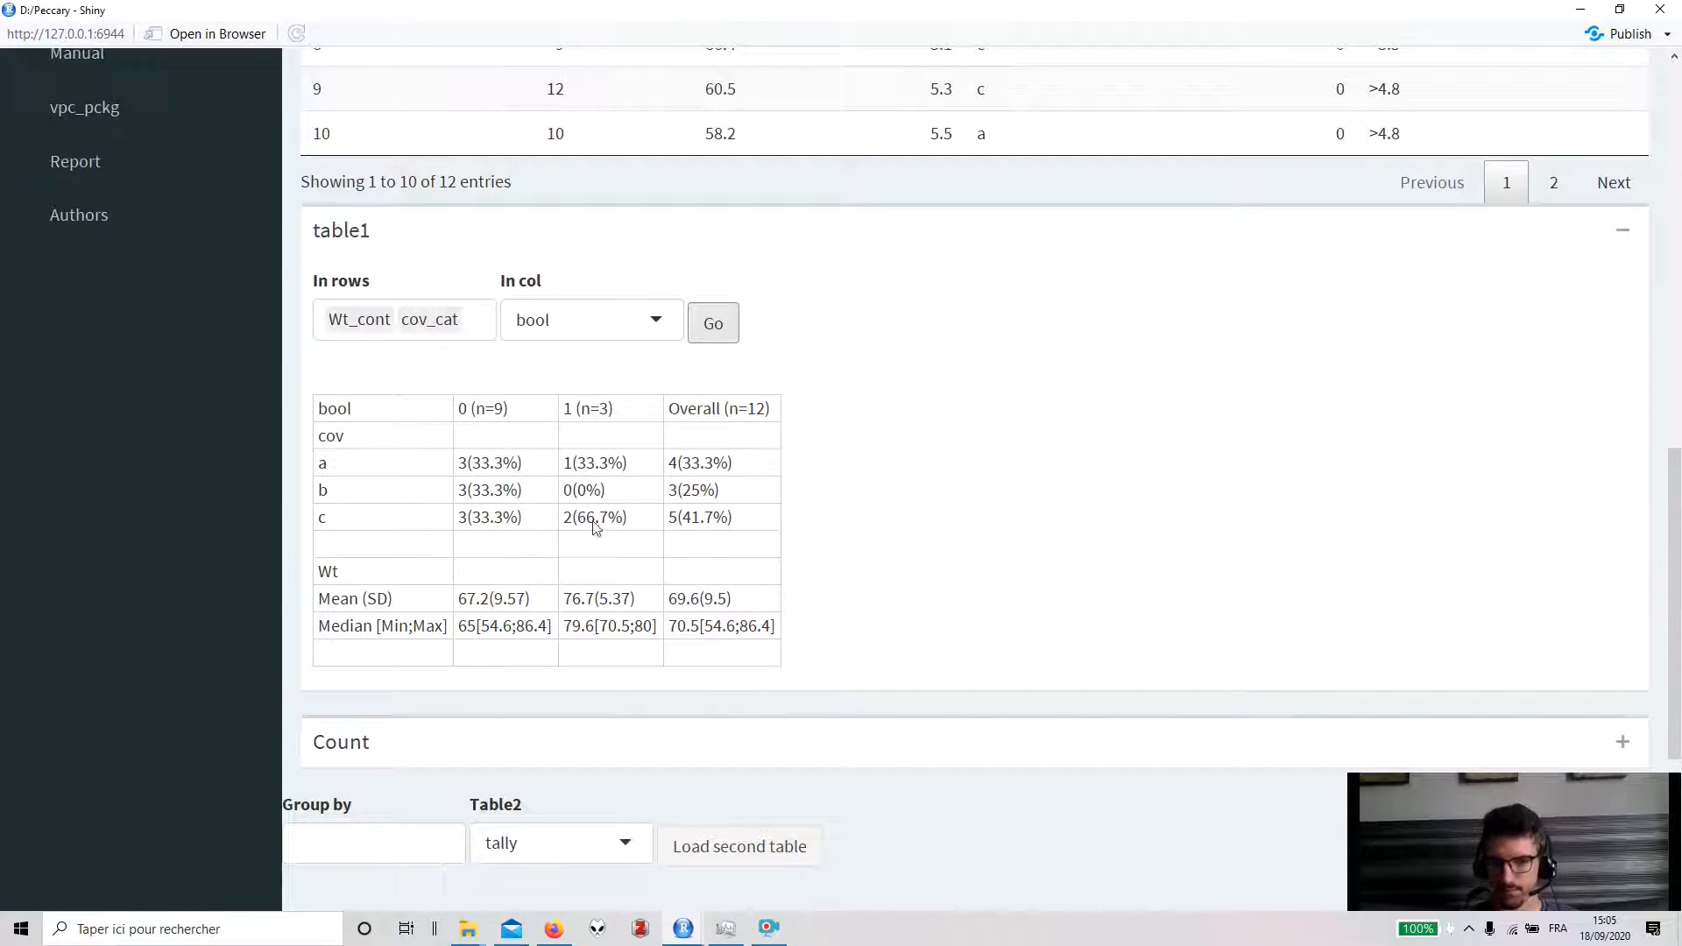
scroll(584, 543, down, 1)
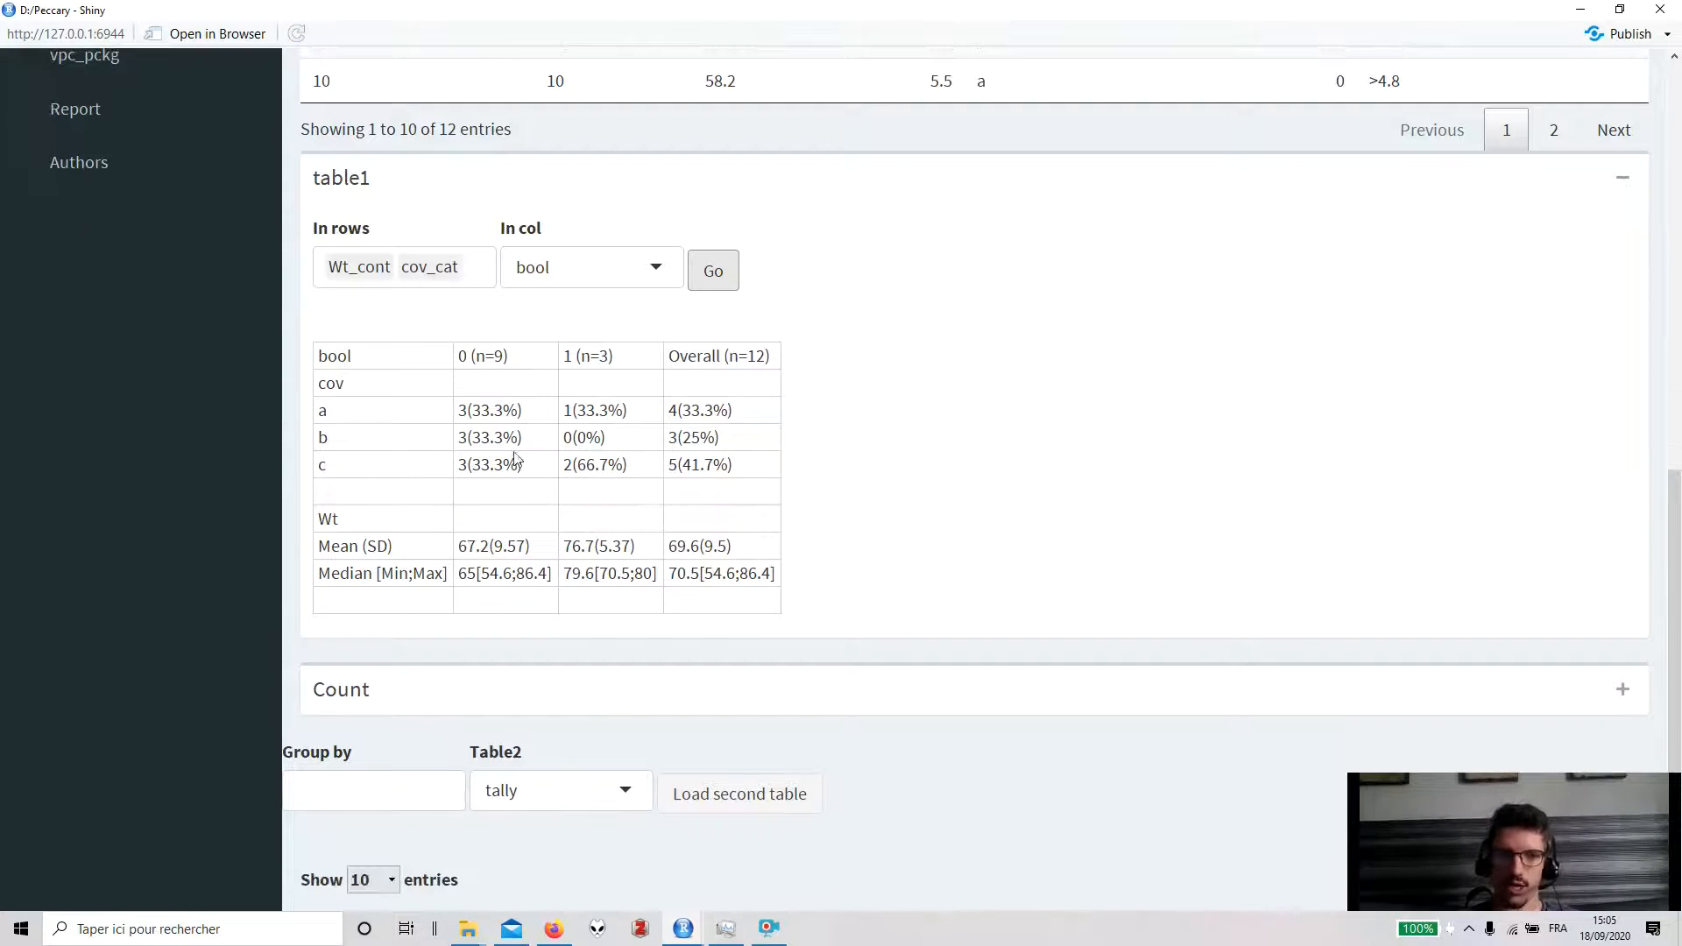
scroll(526, 438, down, 3)
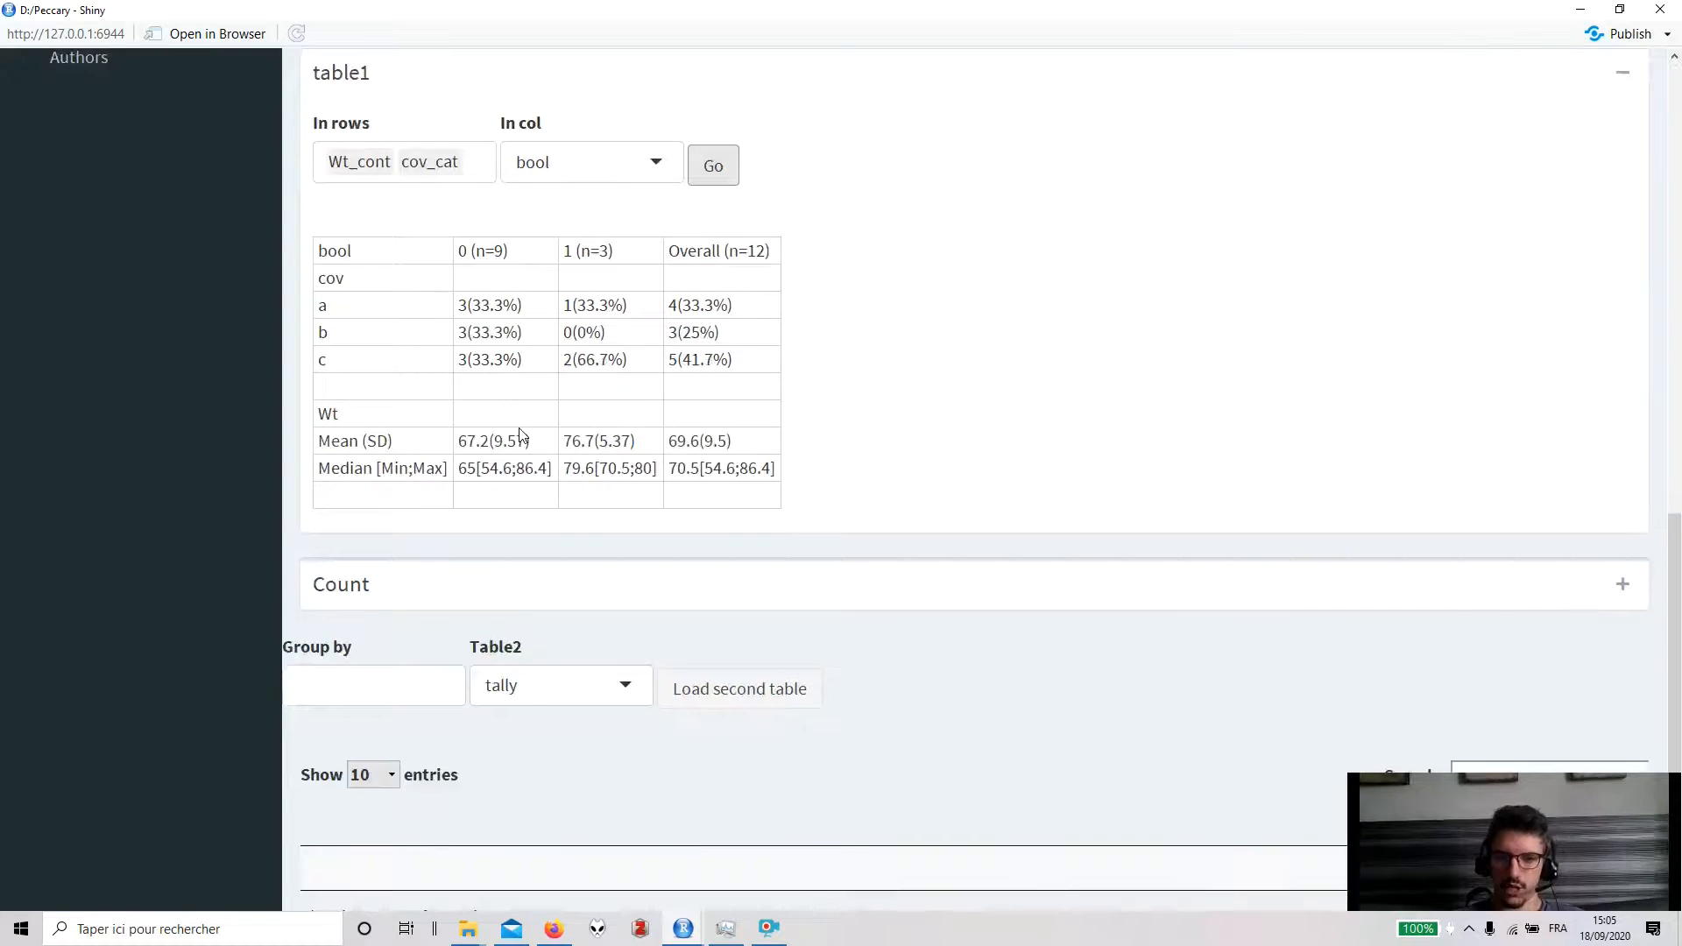
- In the Count panel, count bool with cov in rows and doseCAT in columns
click(1622, 532)
scroll(1112, 590, down, 2)
click(427, 519)
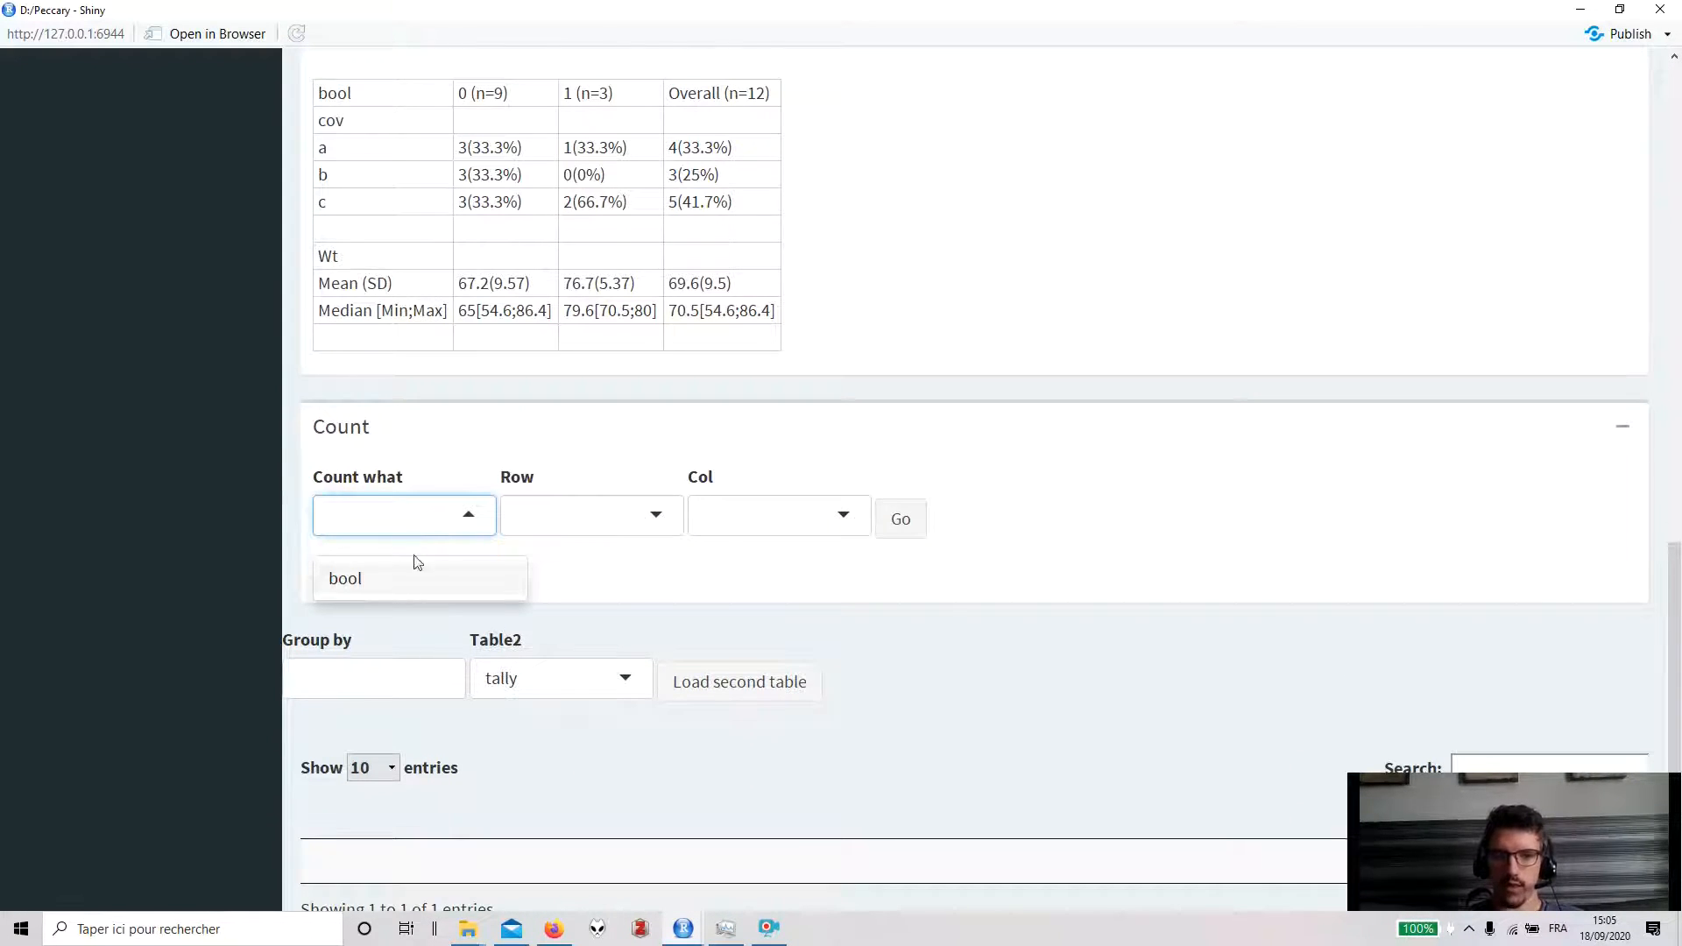
scroll(490, 578, up, 5)
scroll(563, 595, down, 2)
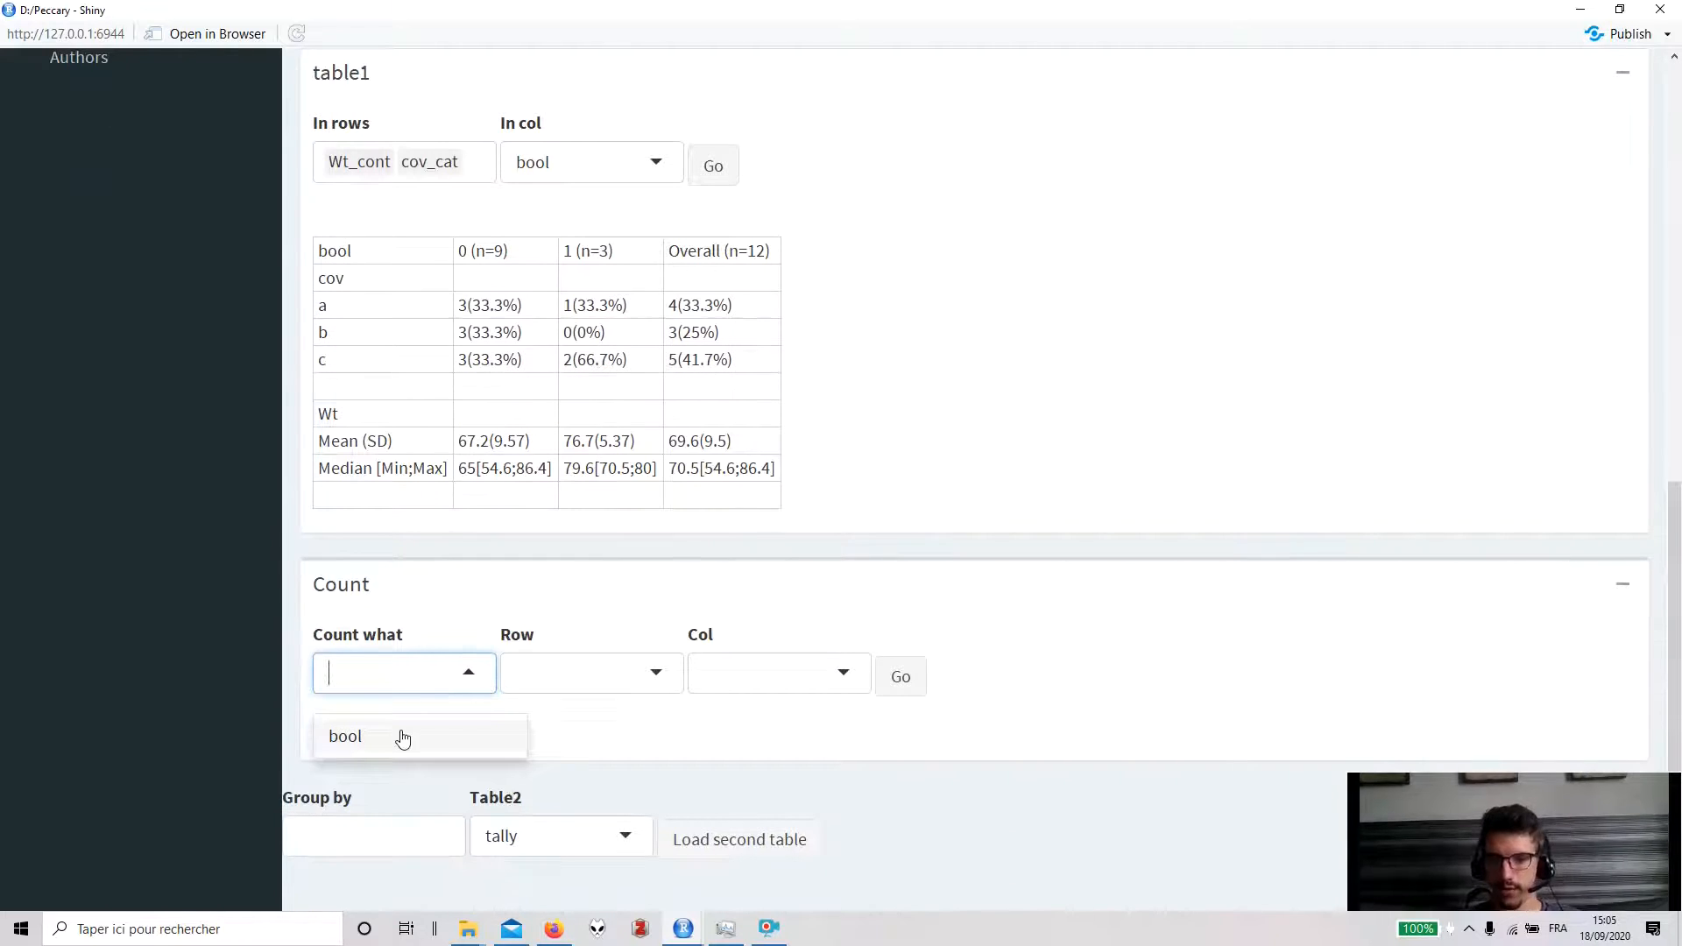
scroll(785, 691, up, 10)
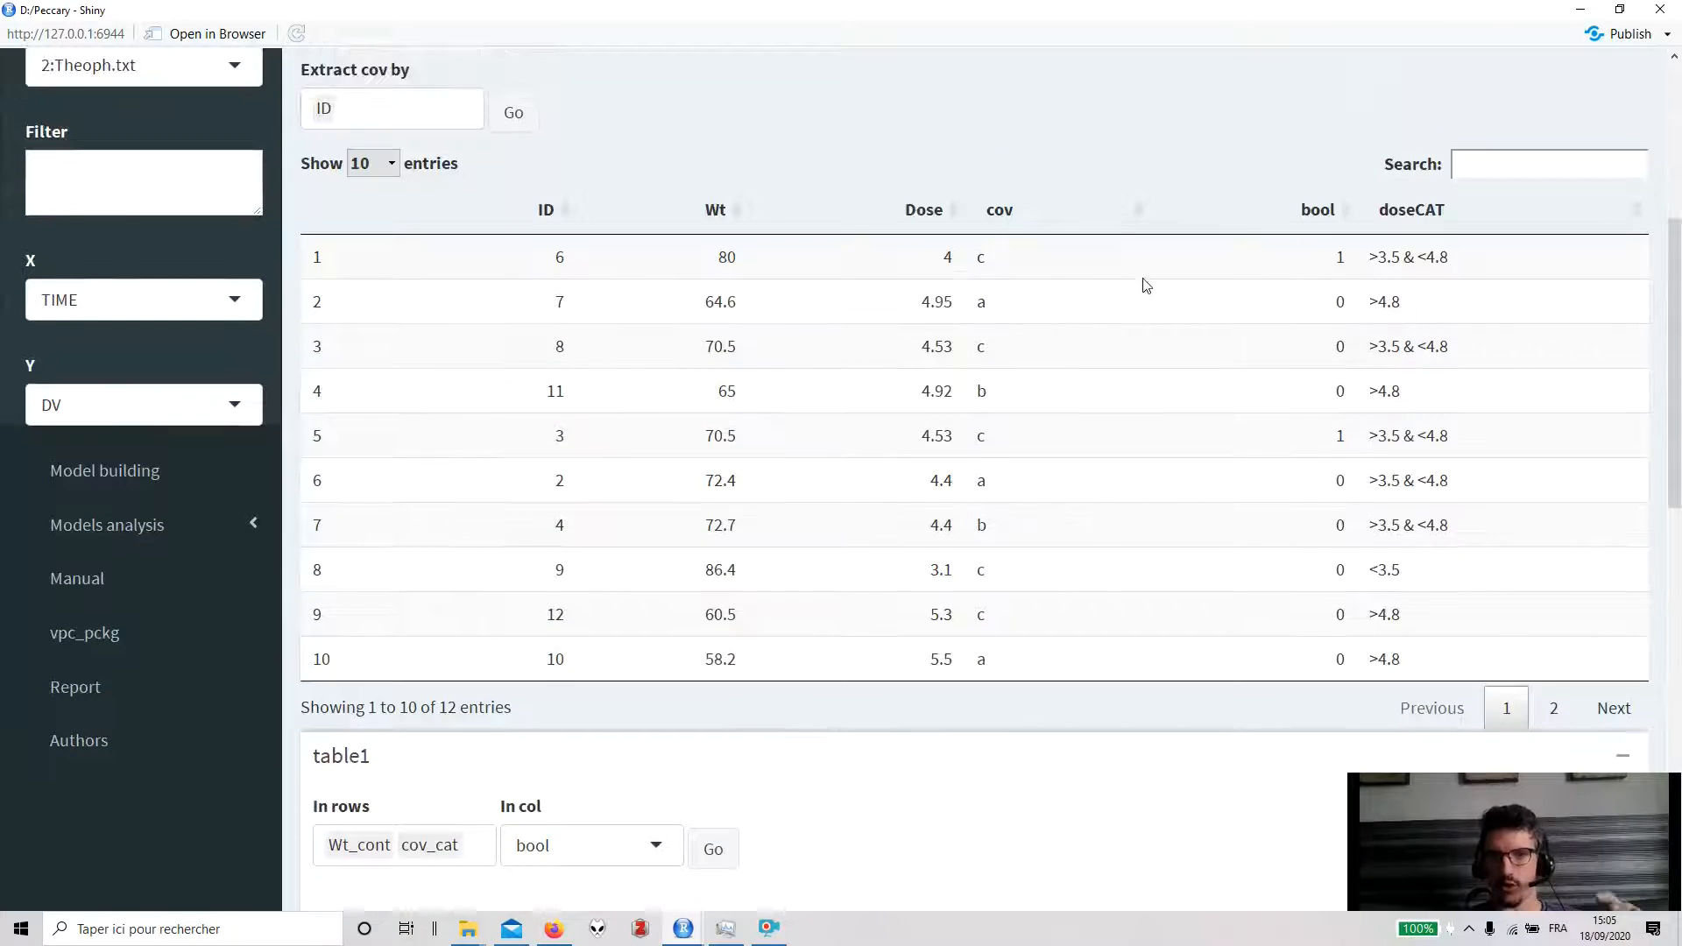
scroll(1117, 377, down, 8)
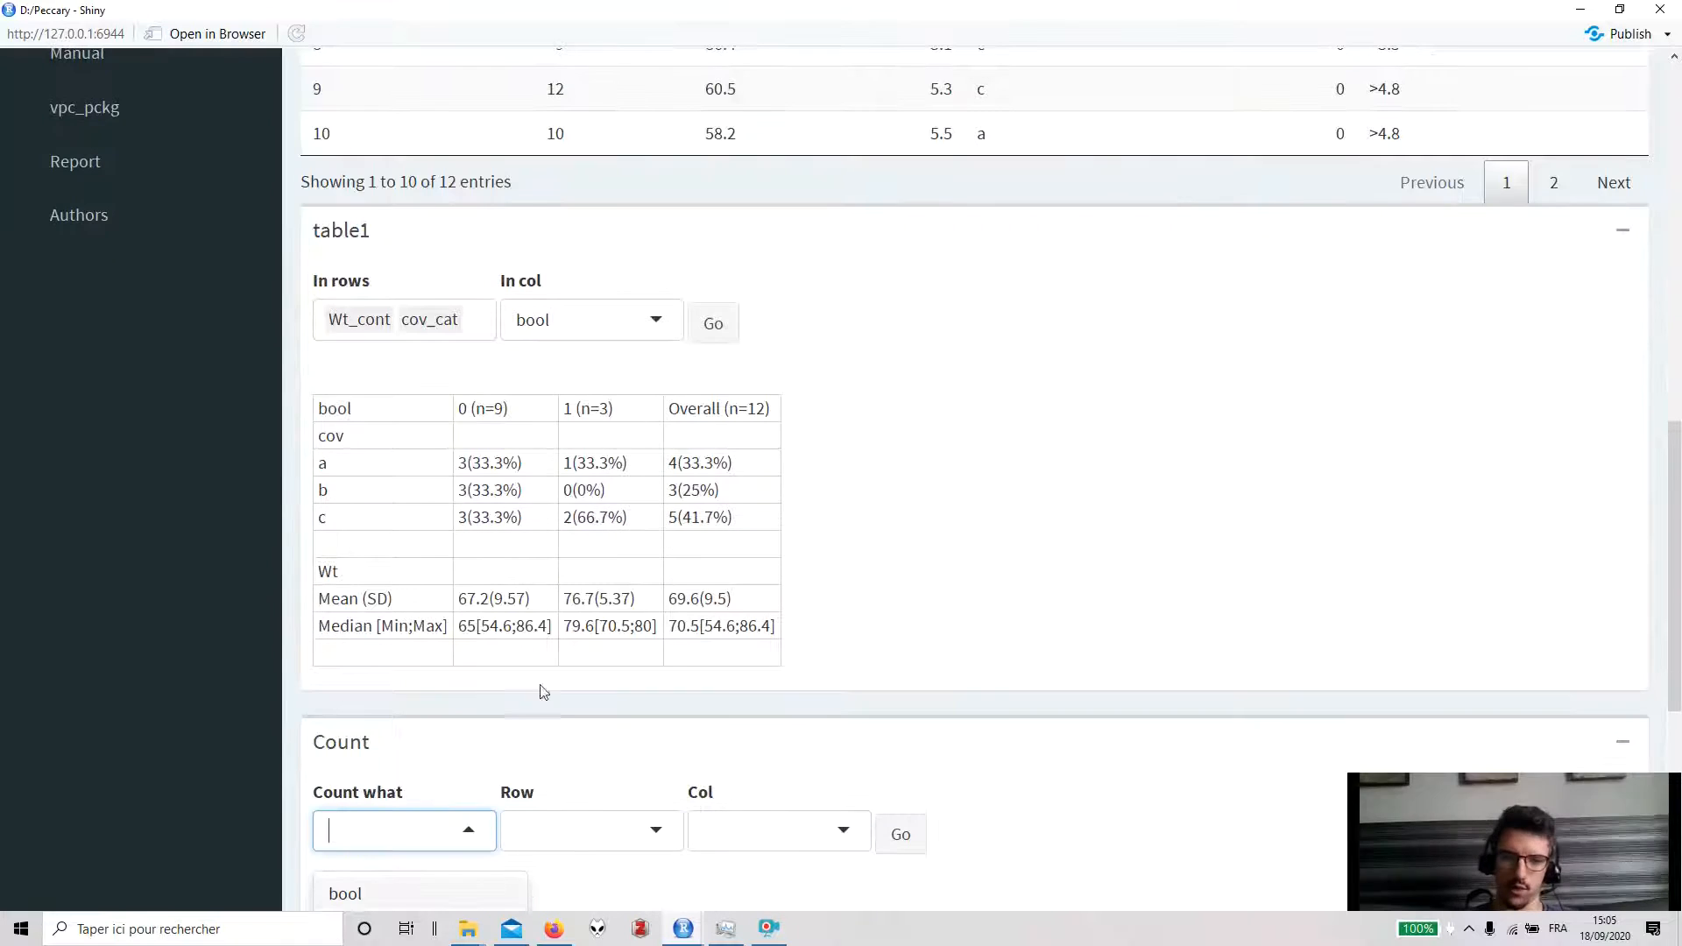
click(424, 845)
scroll(775, 771, down, 3)
click(612, 509)
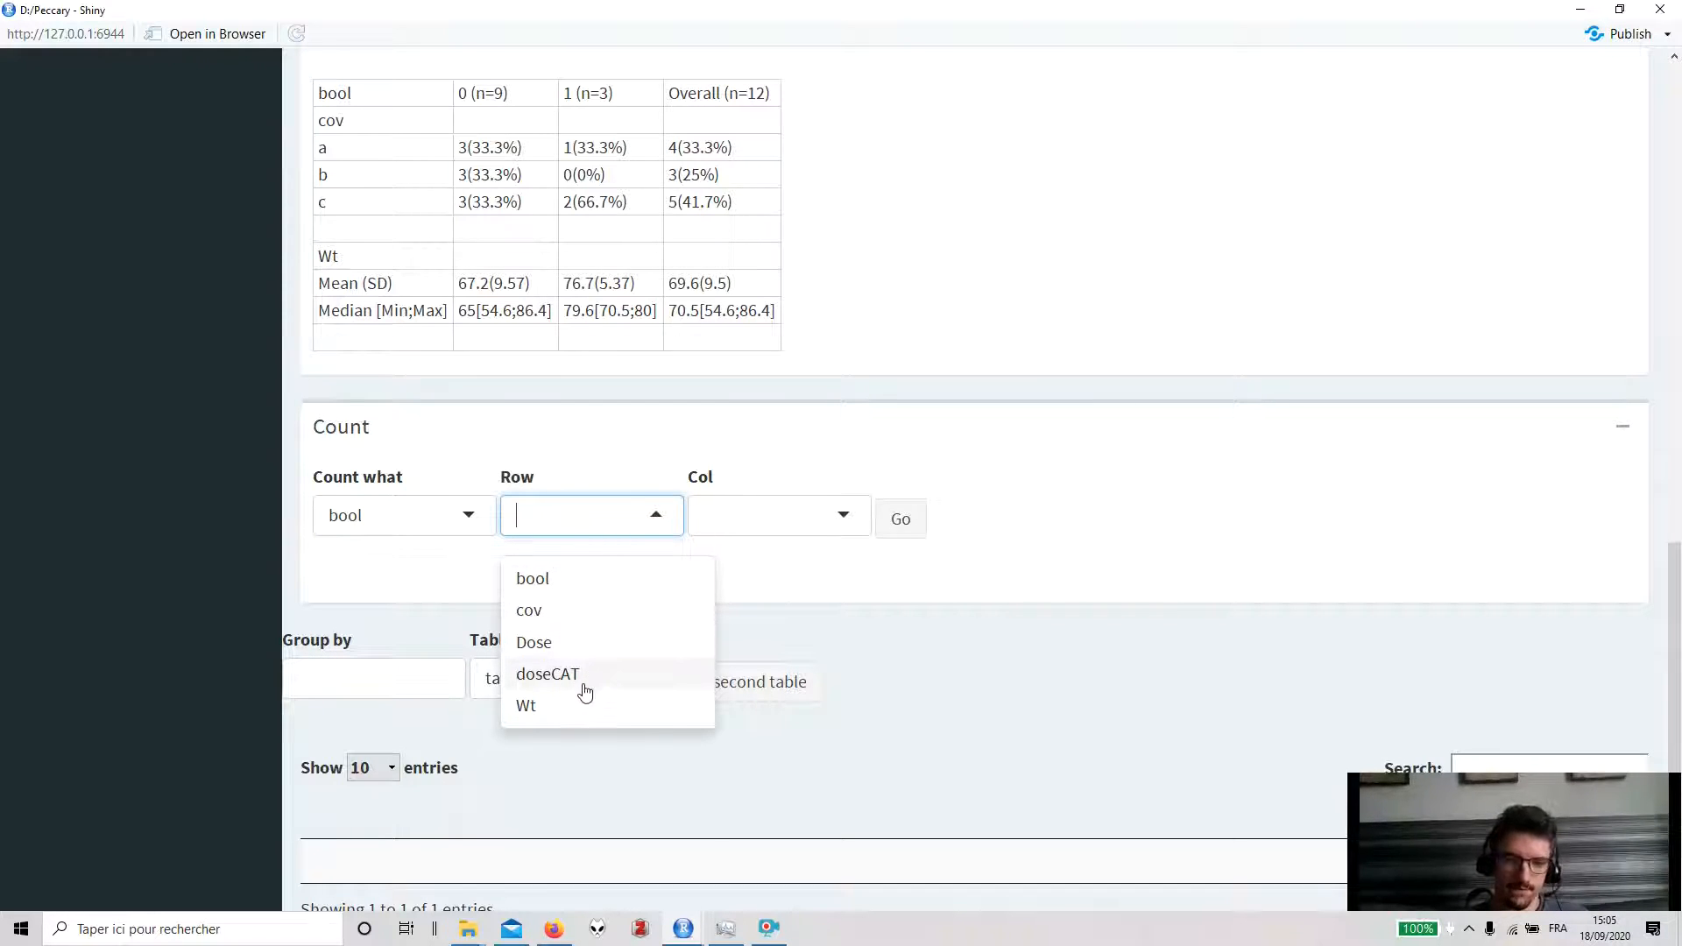
click(593, 612)
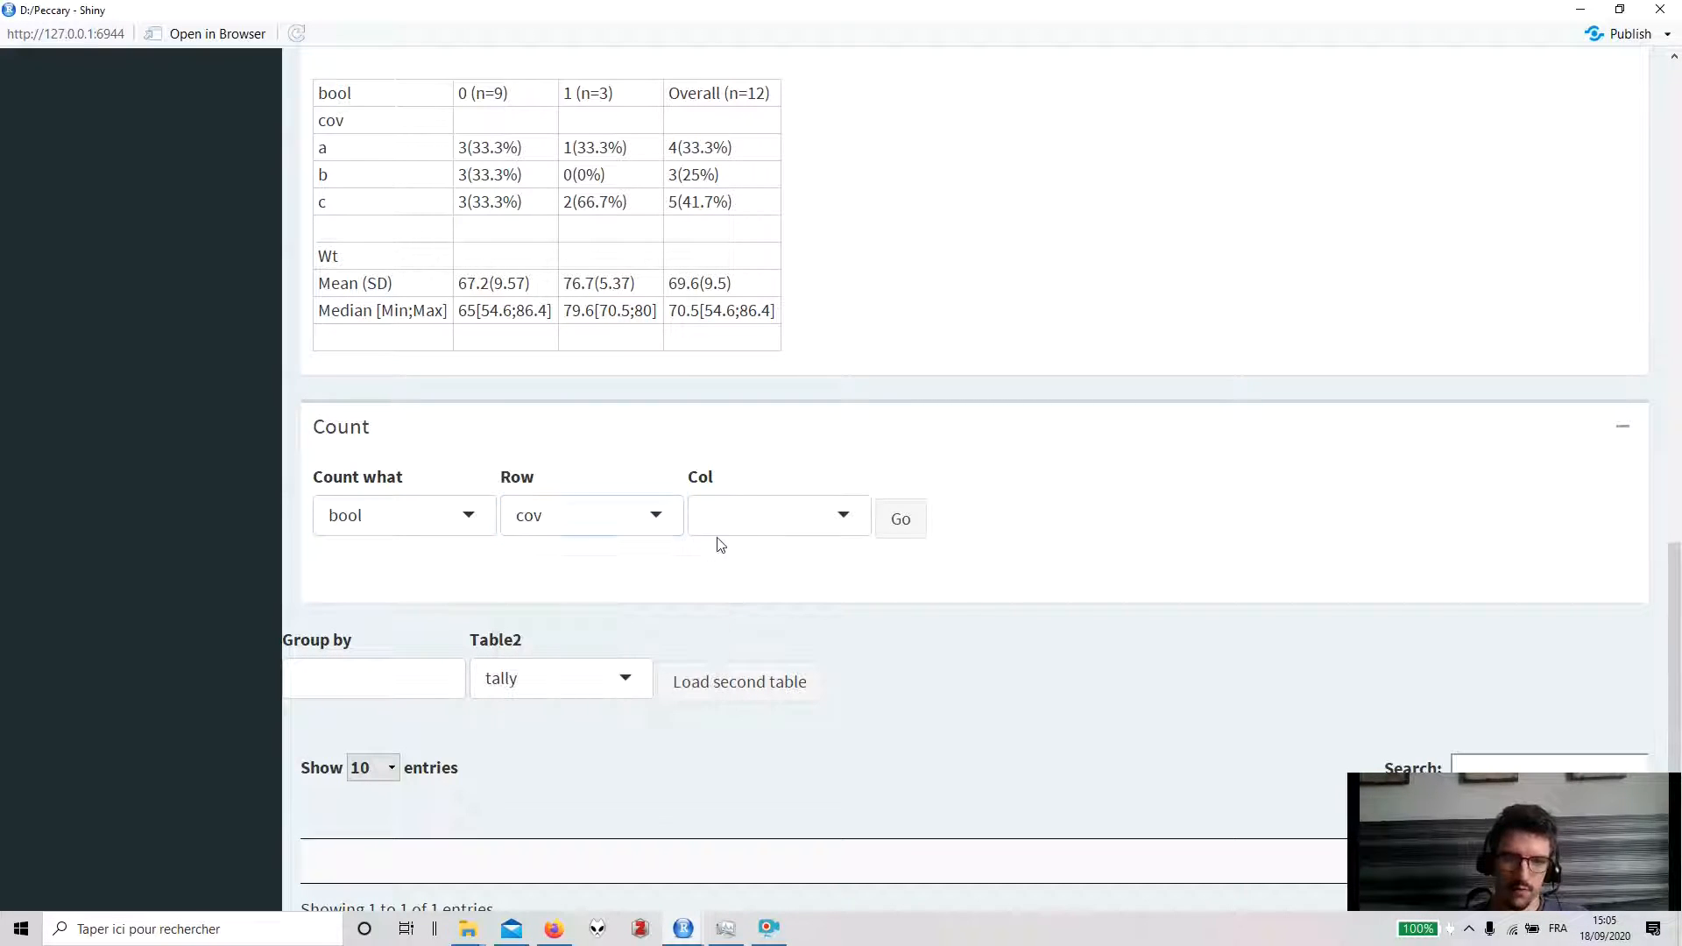
click(758, 524)
click(771, 675)
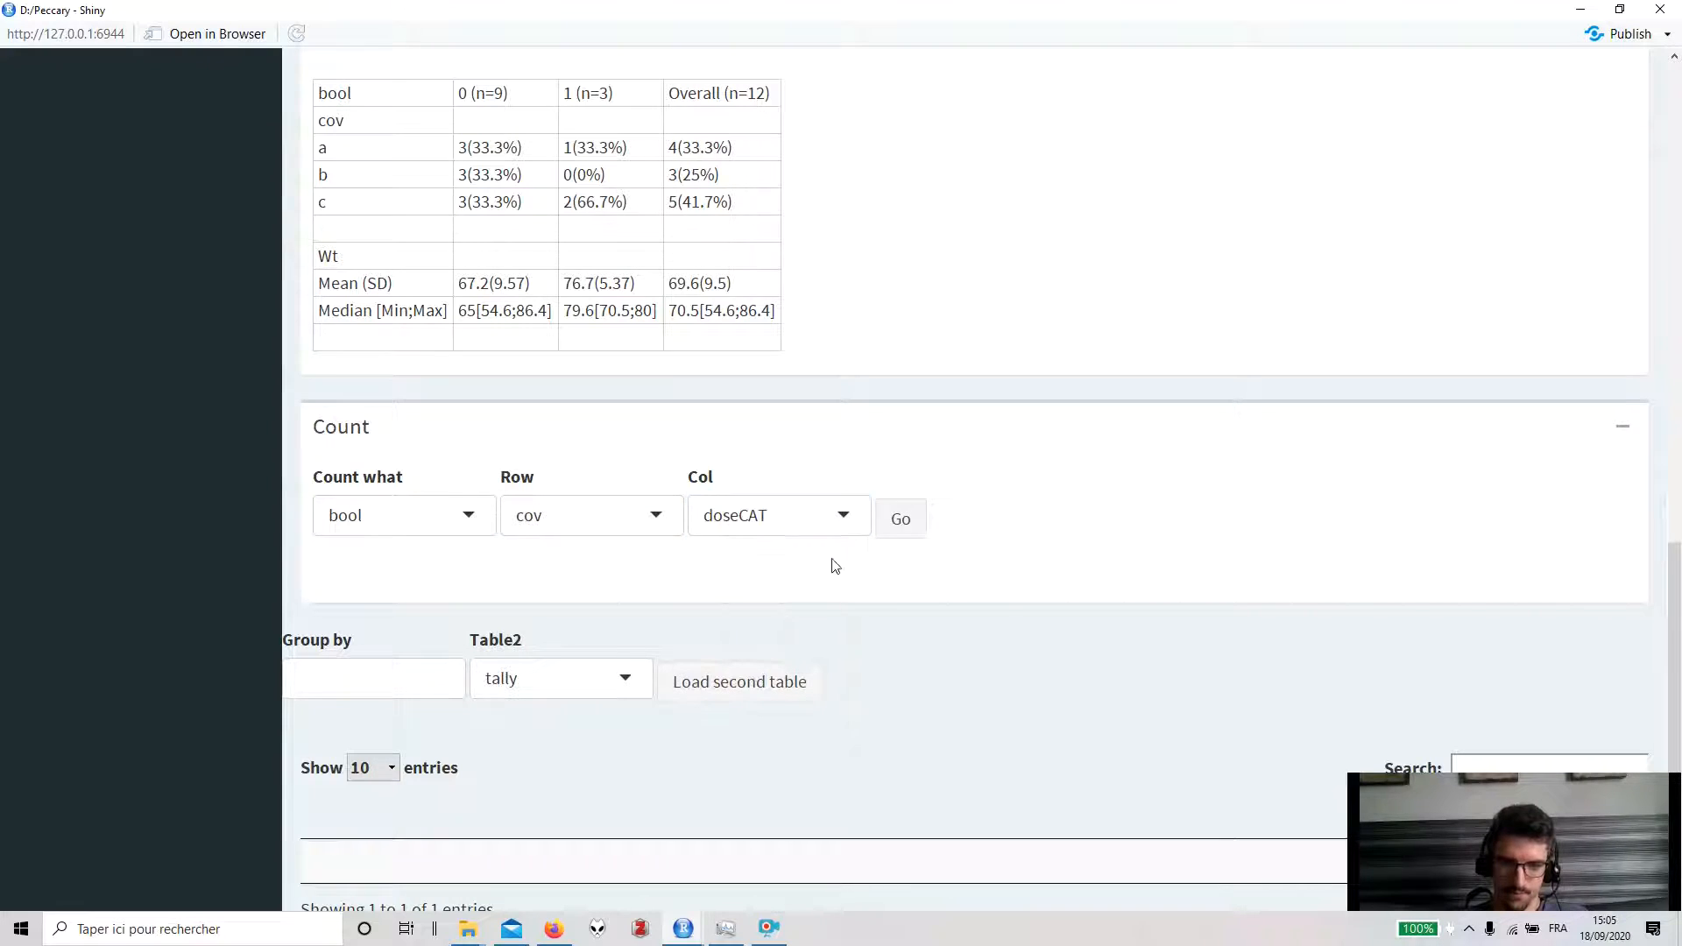
click(896, 523)
scroll(845, 652, down, 1)
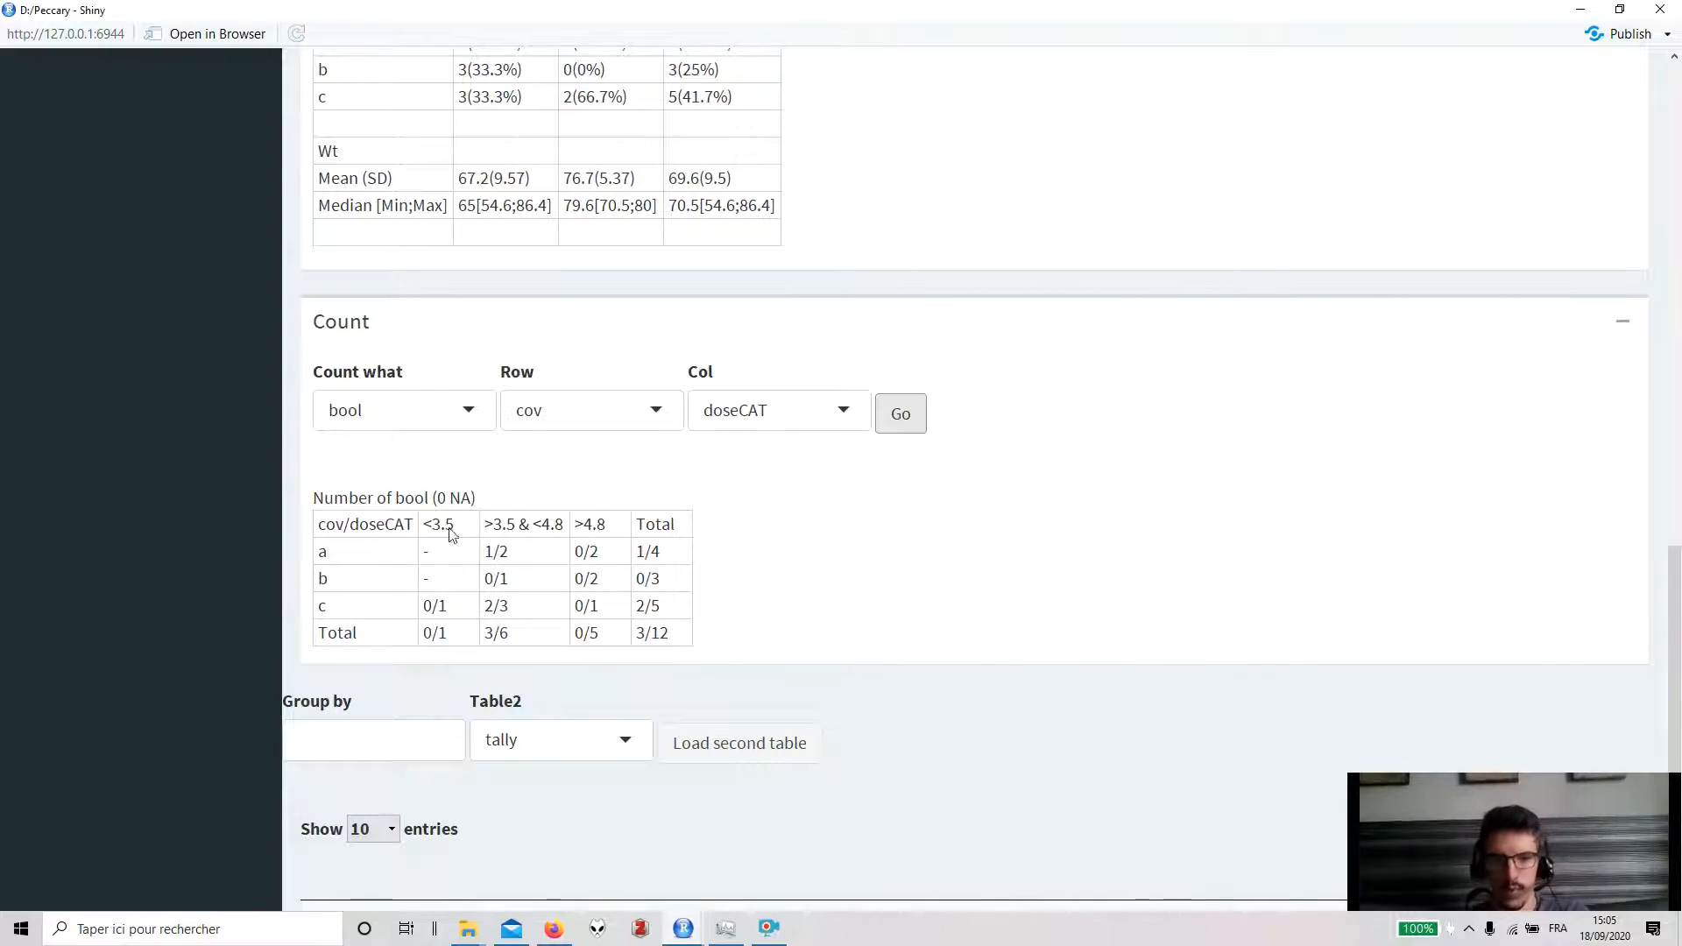
- Save the current exploration as a version named testsaving
scroll(491, 627, up, 8)
scroll(648, 634, up, 7)
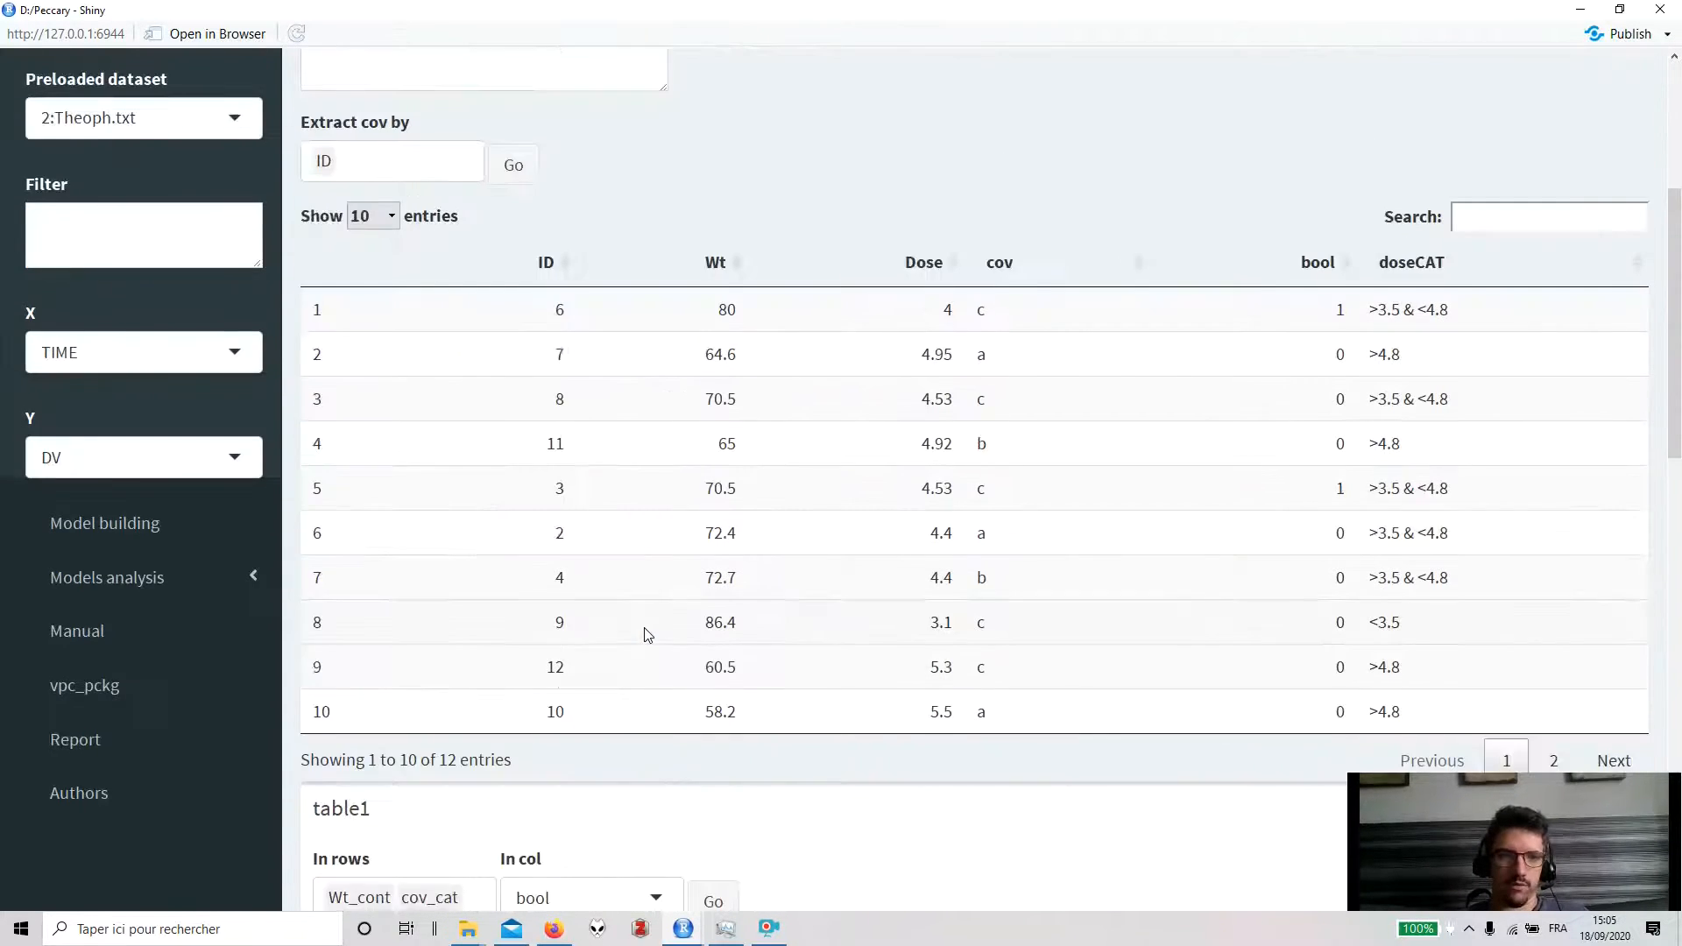
scroll(648, 635, down, 16)
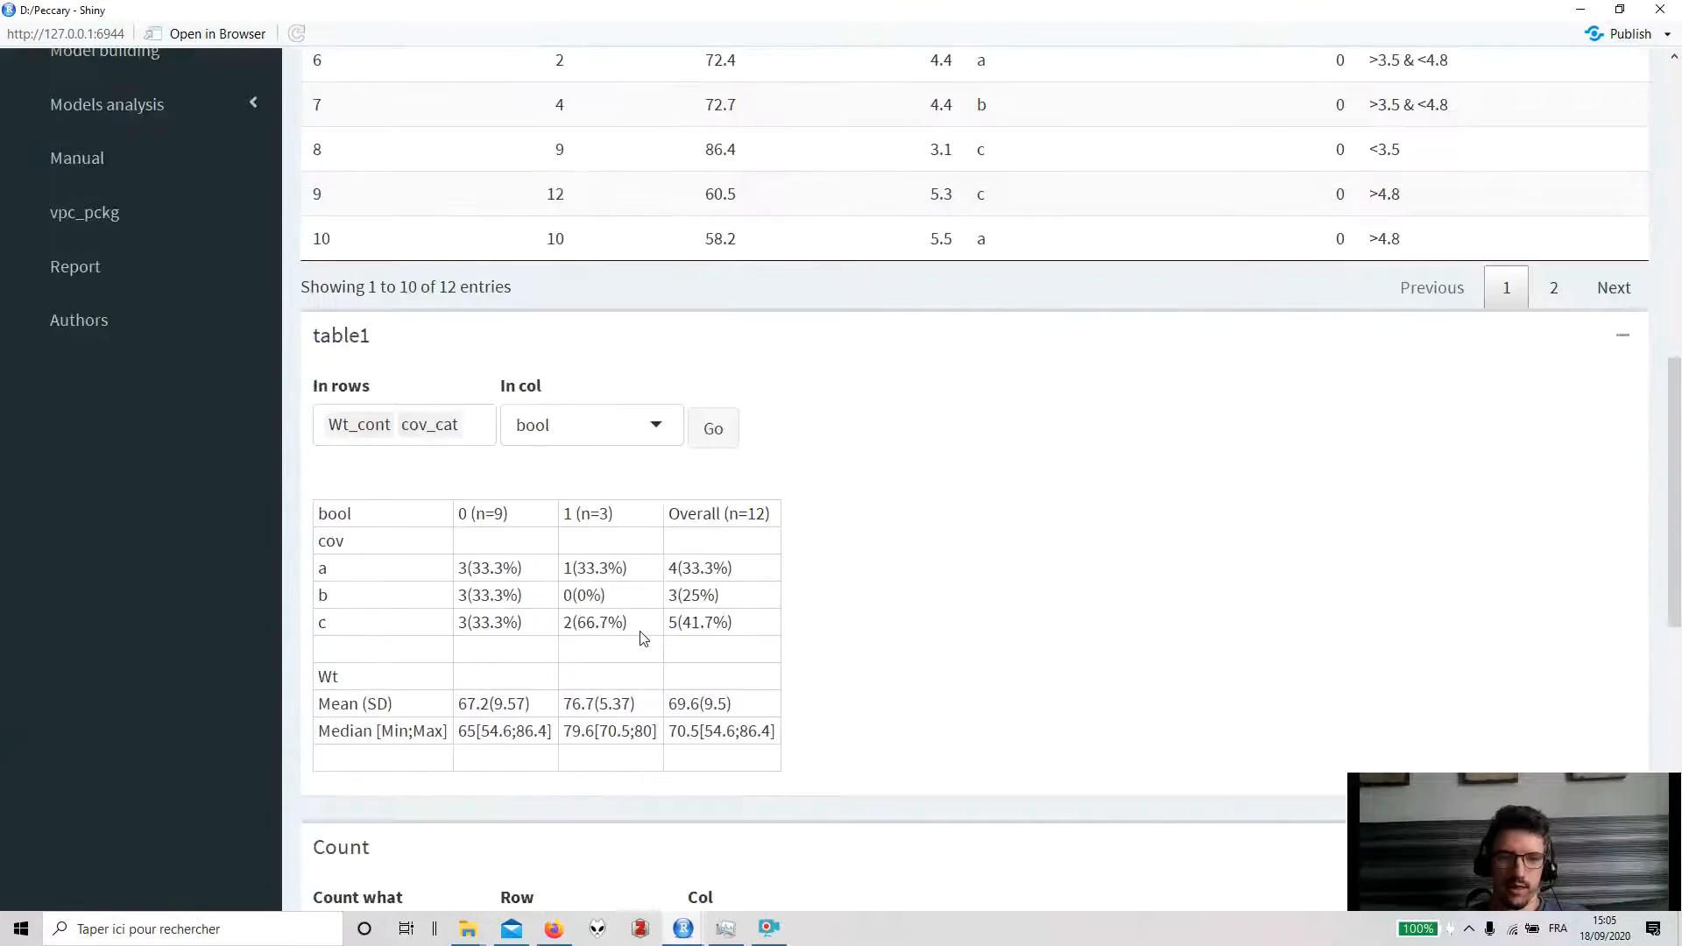
scroll(644, 638, up, 16)
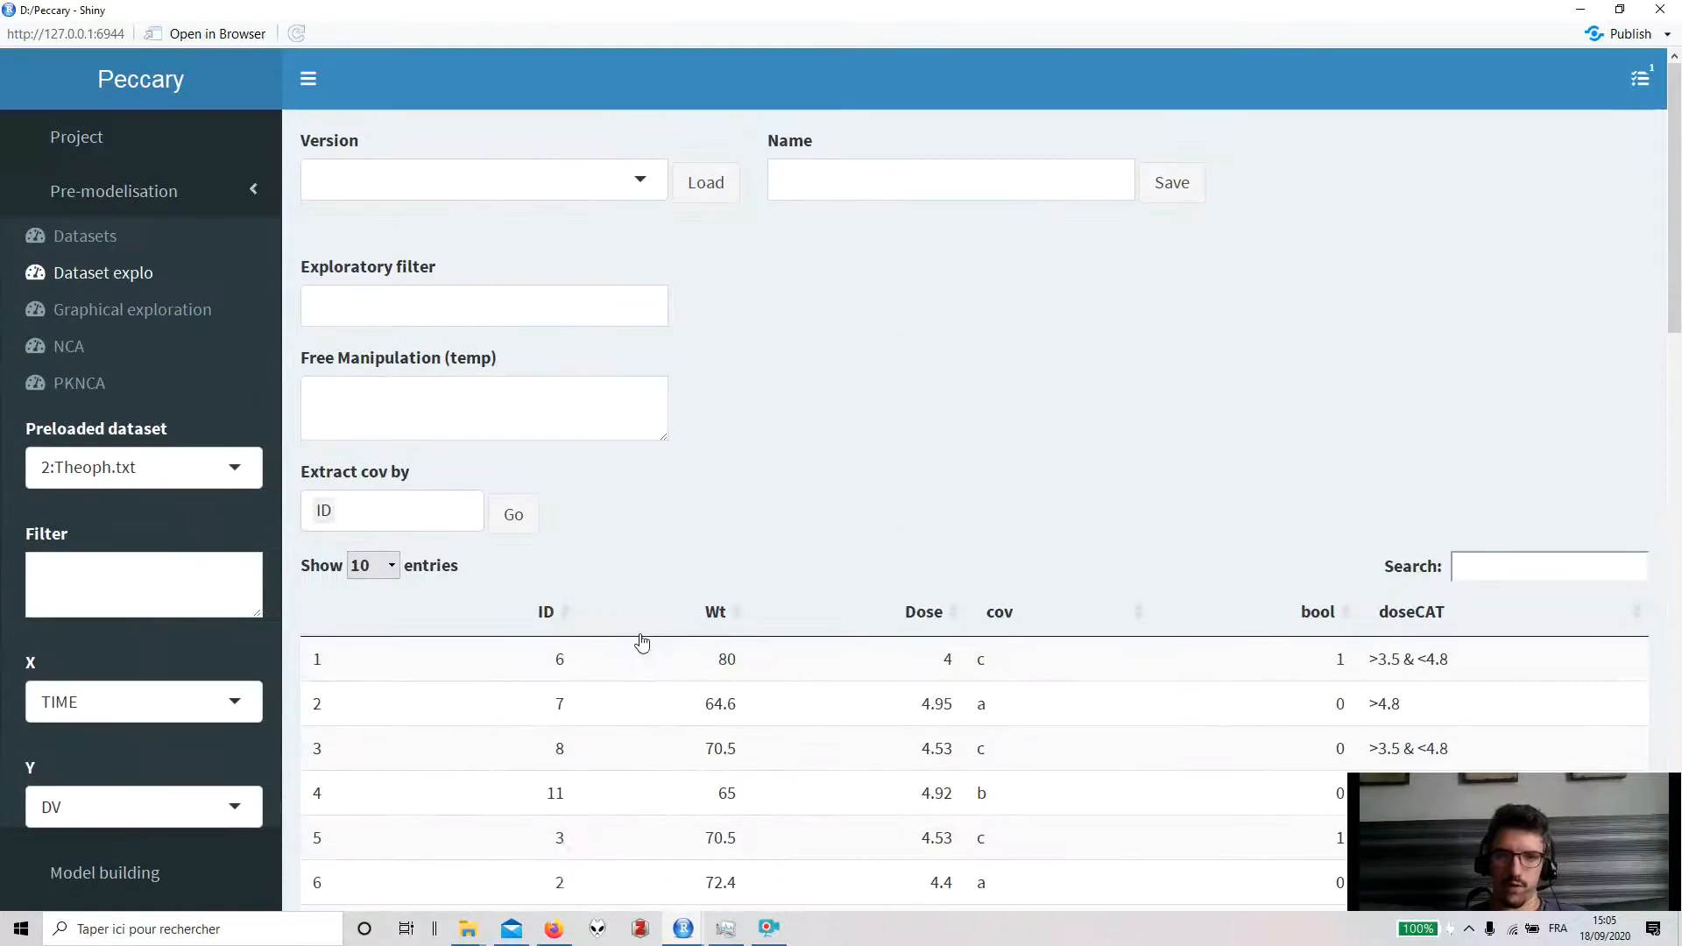
click(840, 194)
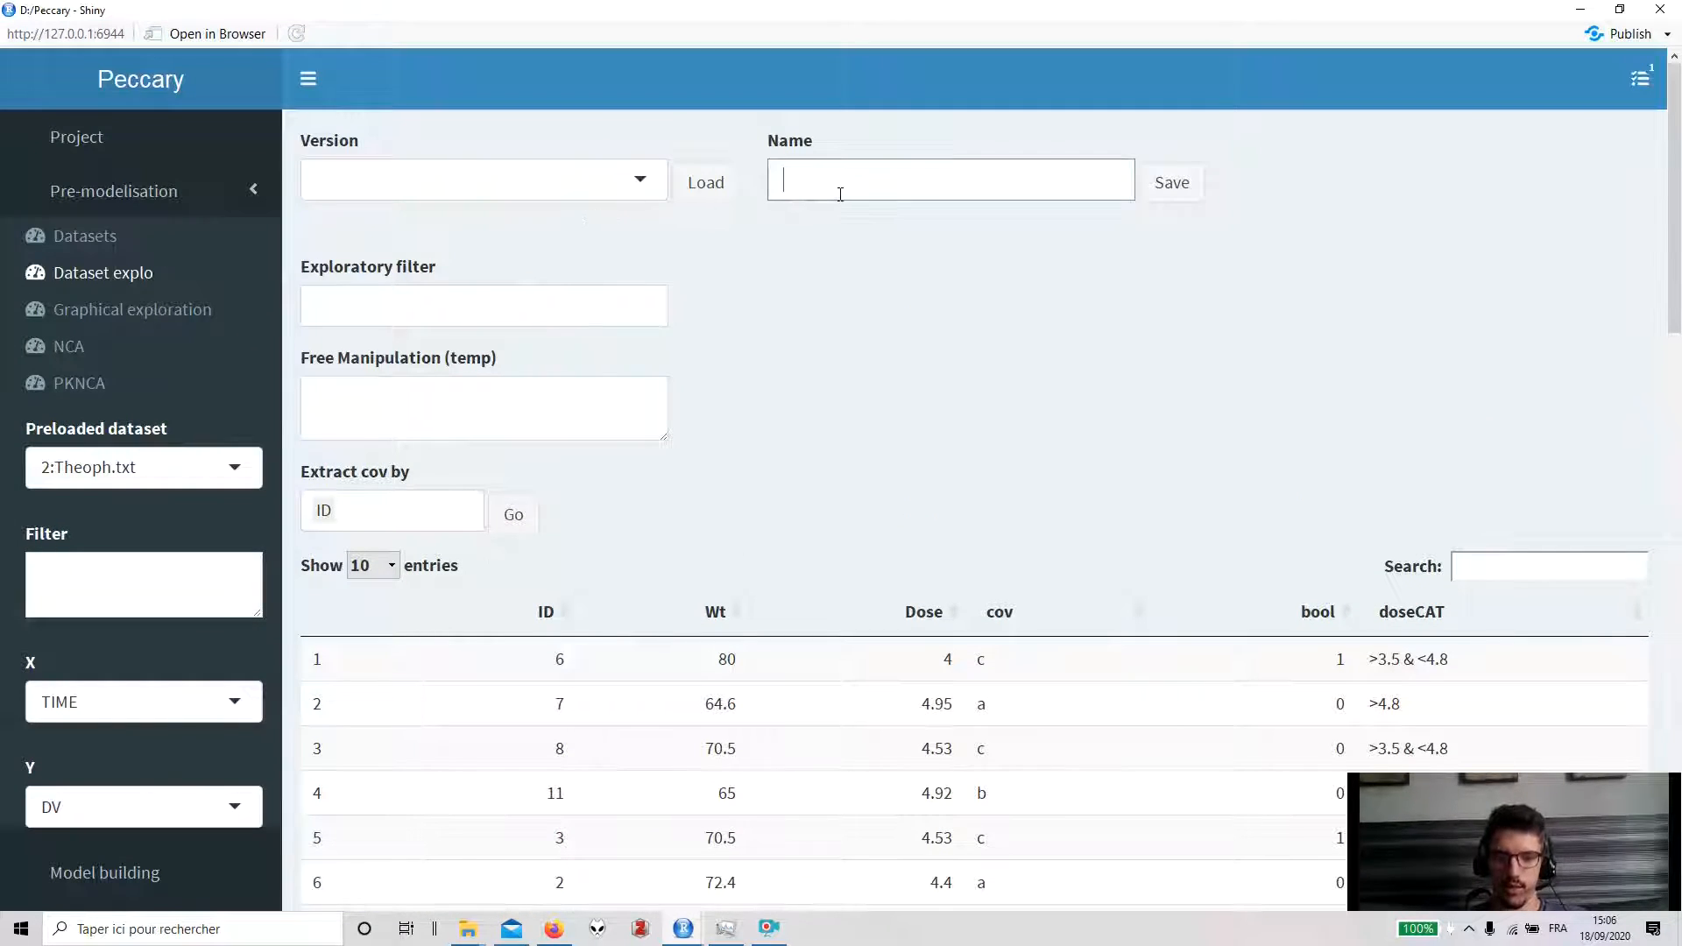
text(testsave)
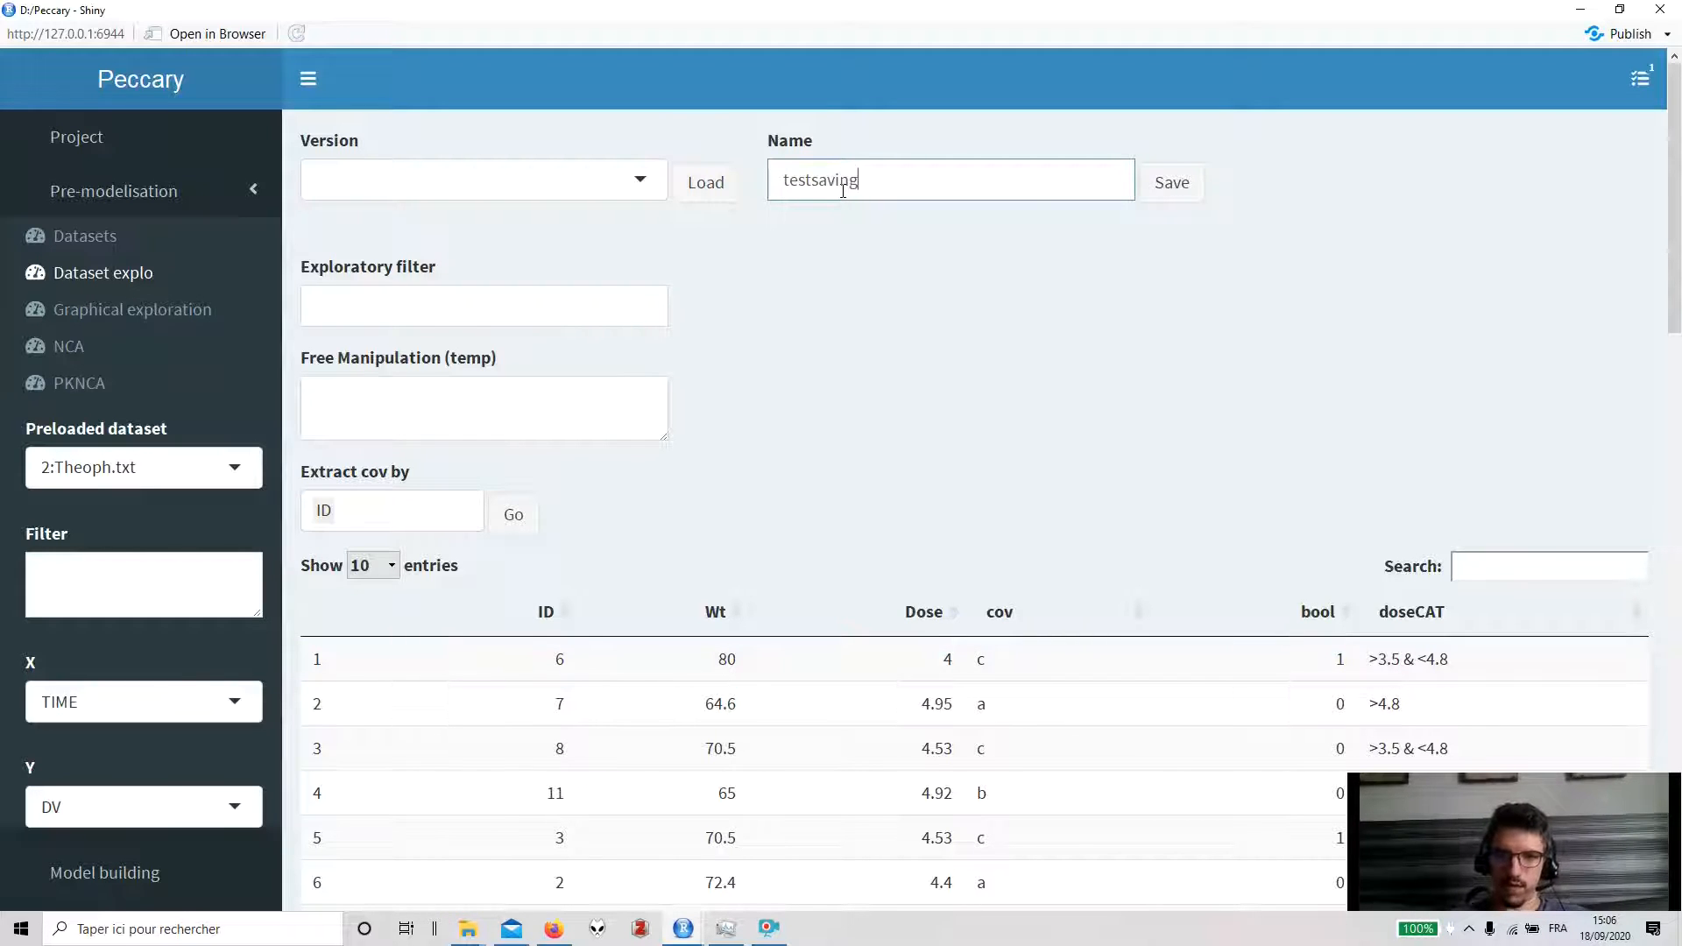
click(1183, 182)
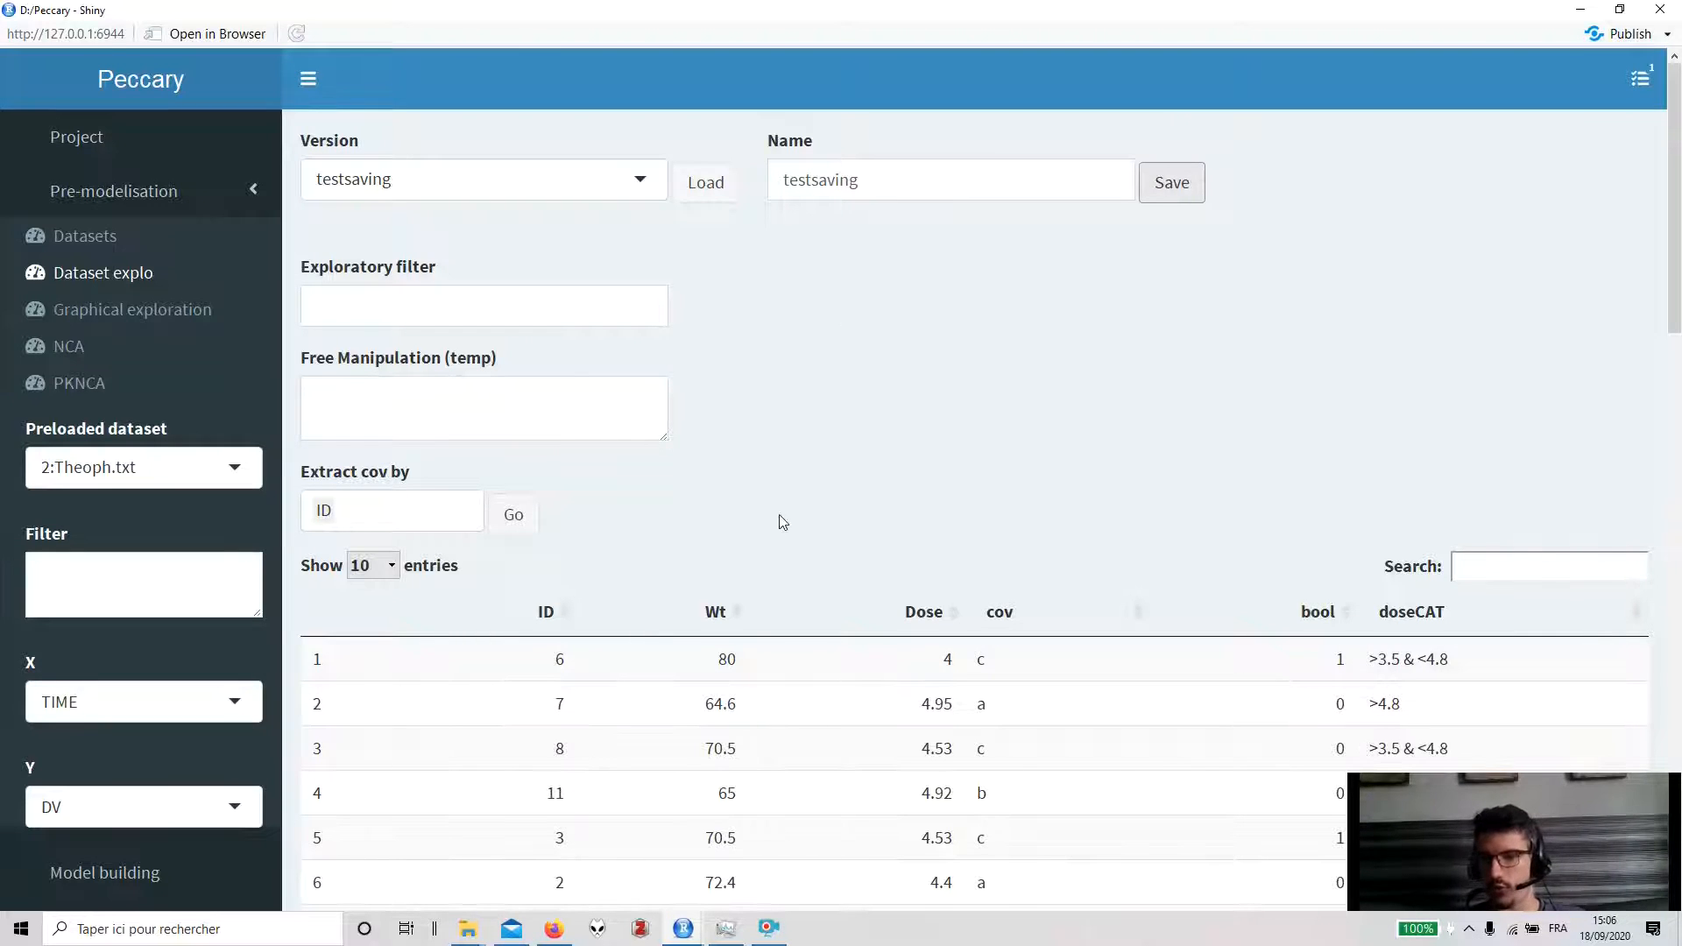
- Review the saved versions available in the Version list
scroll(779, 513, down, 2)
scroll(538, 515, down, 3)
scroll(538, 515, down, 4)
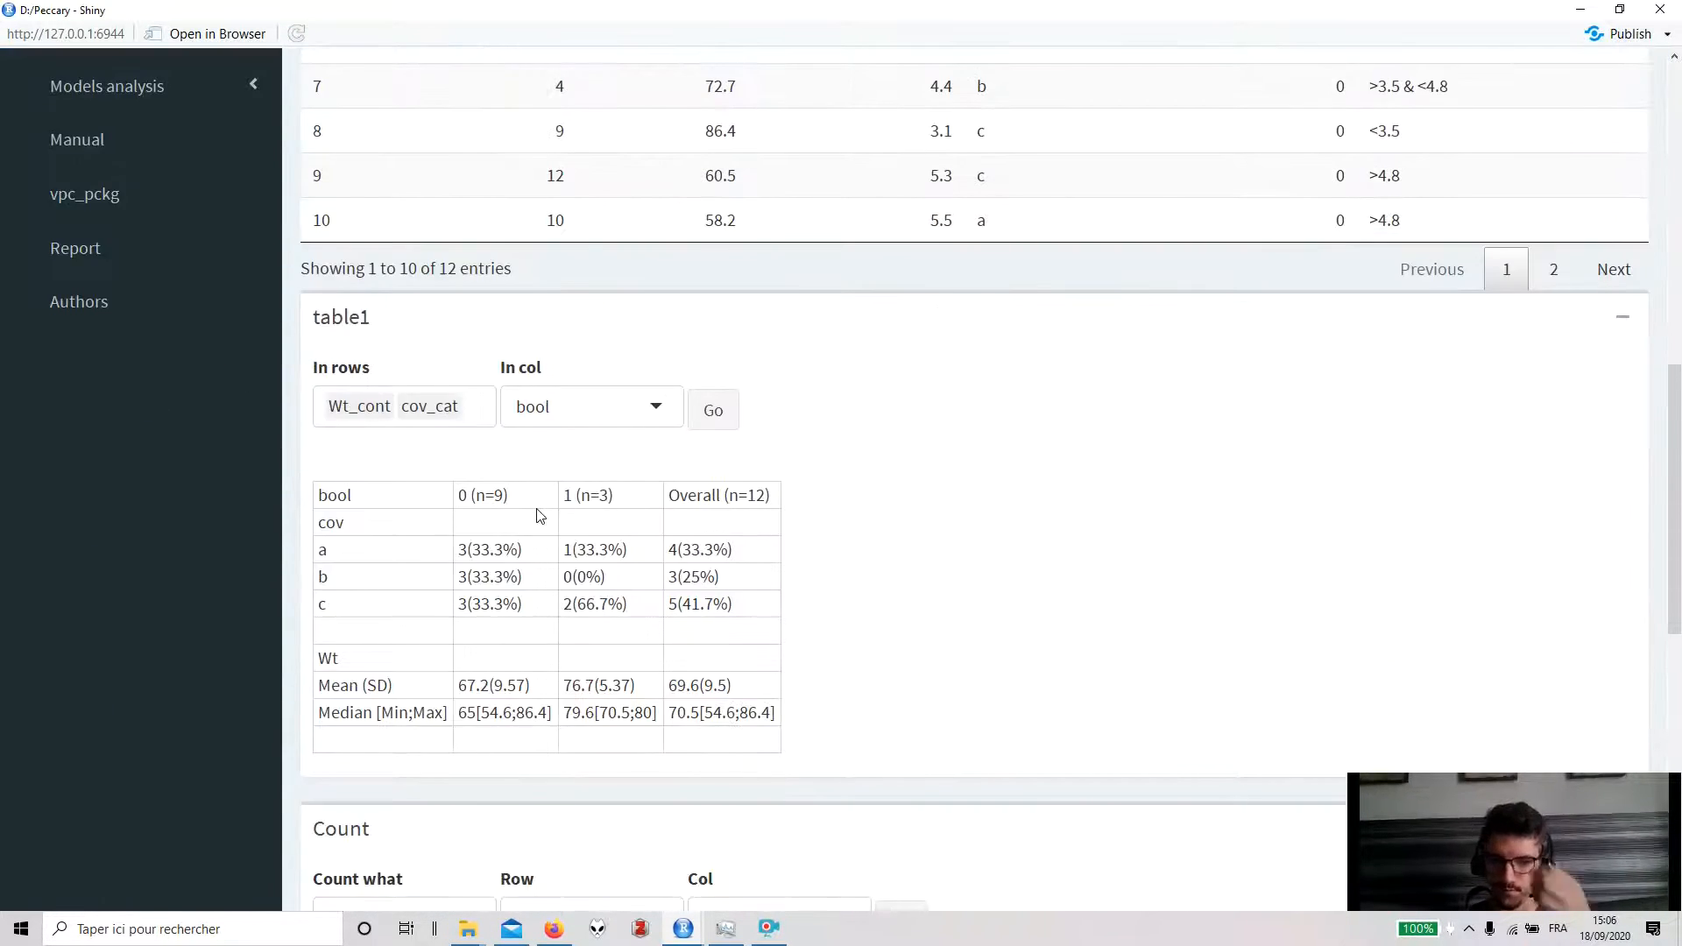
scroll(538, 514, up, 10)
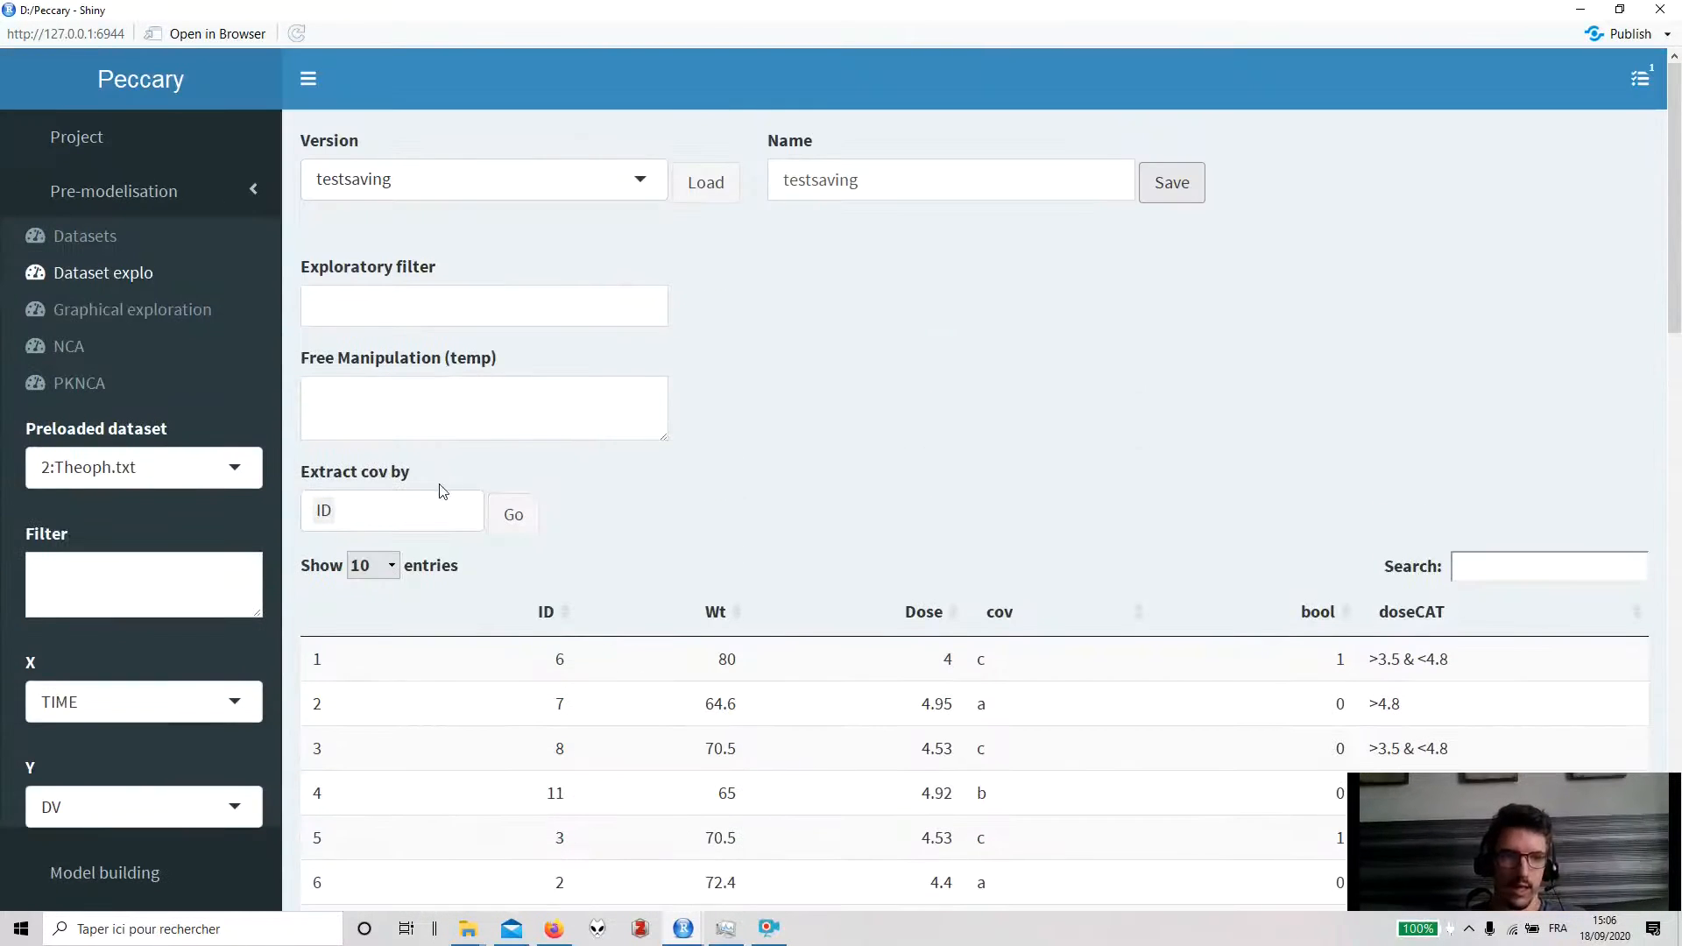
click(606, 186)
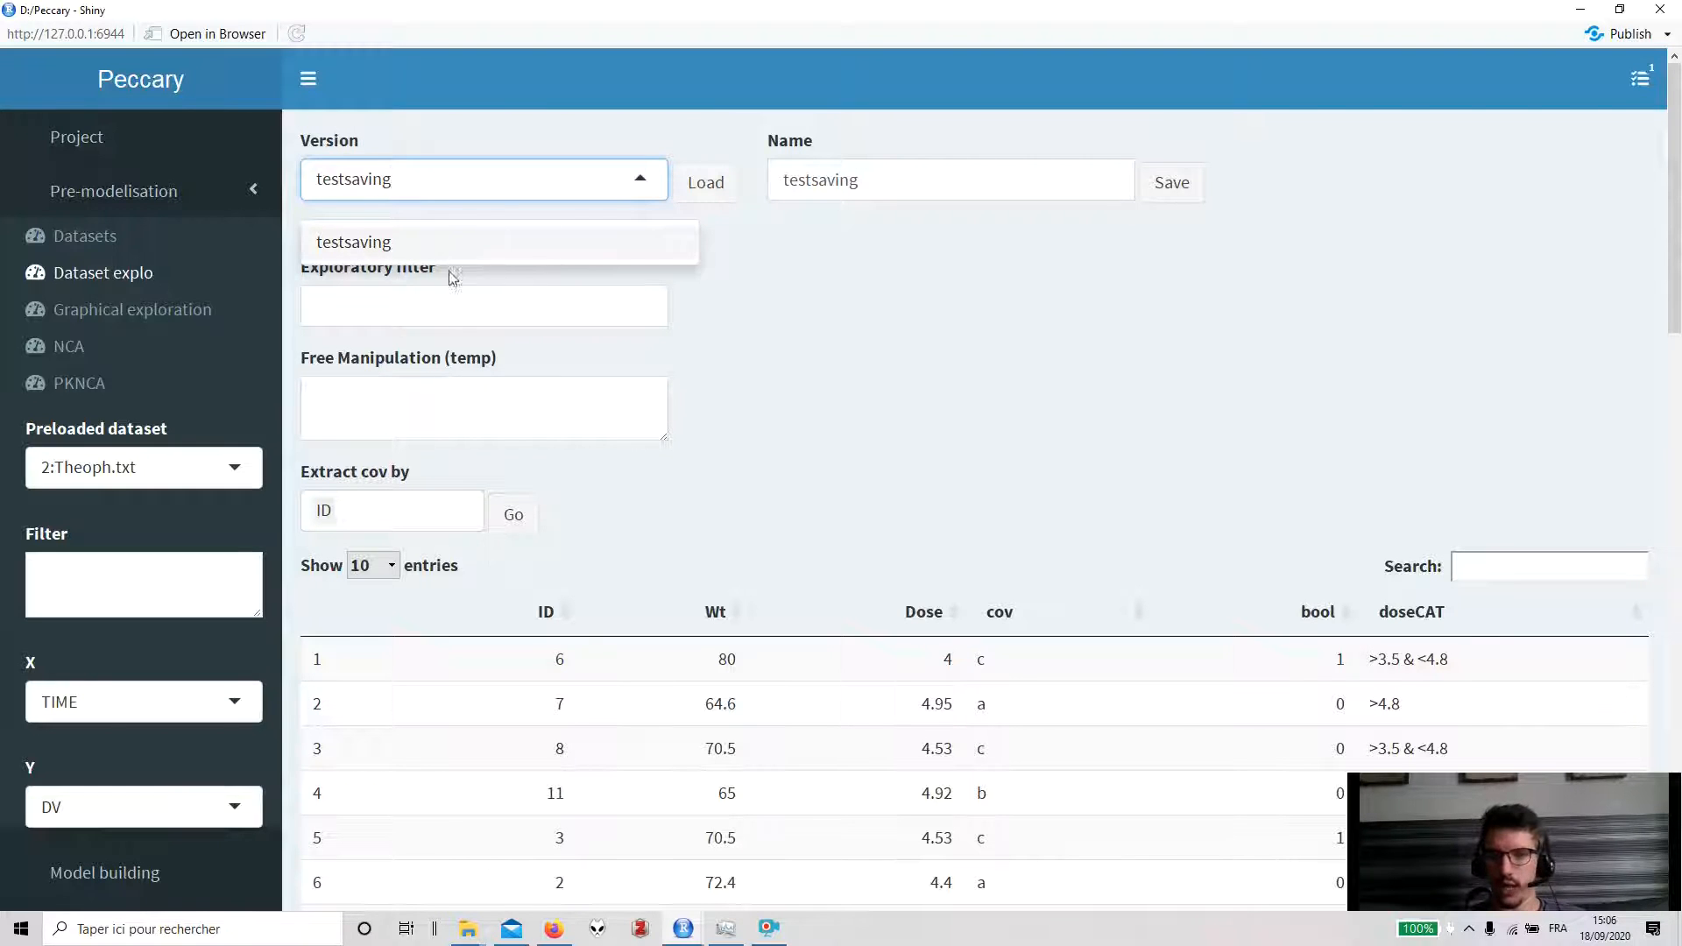
click(901, 307)
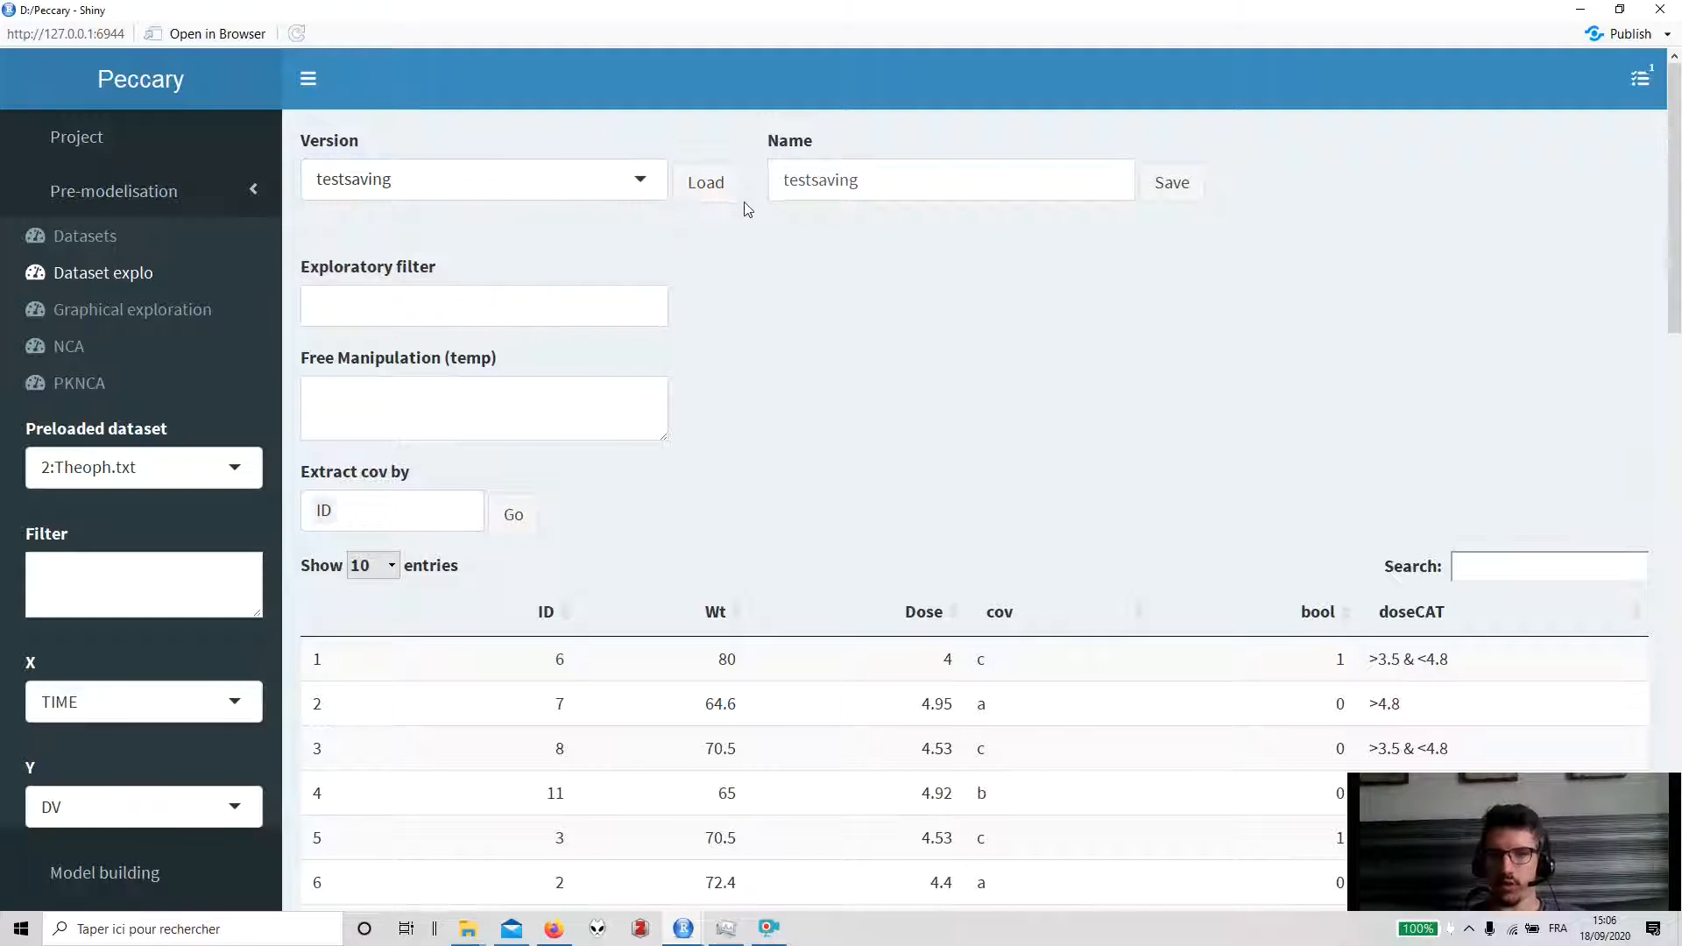
scroll(661, 570, down, 7)
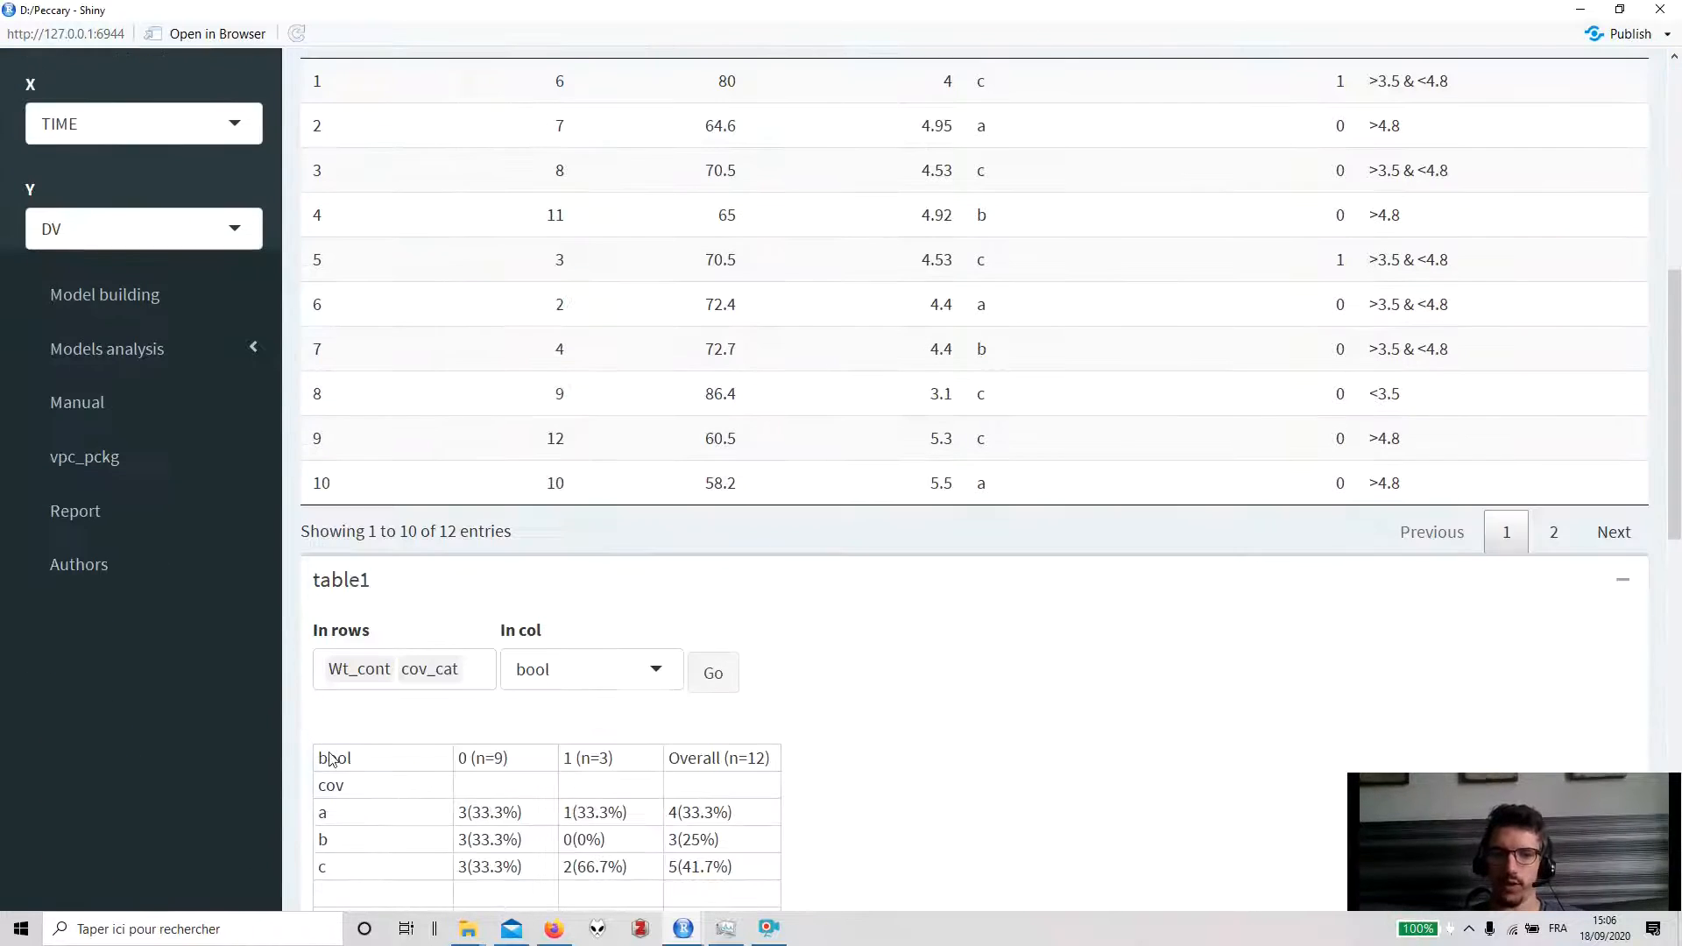
scroll(530, 691, up, 7)
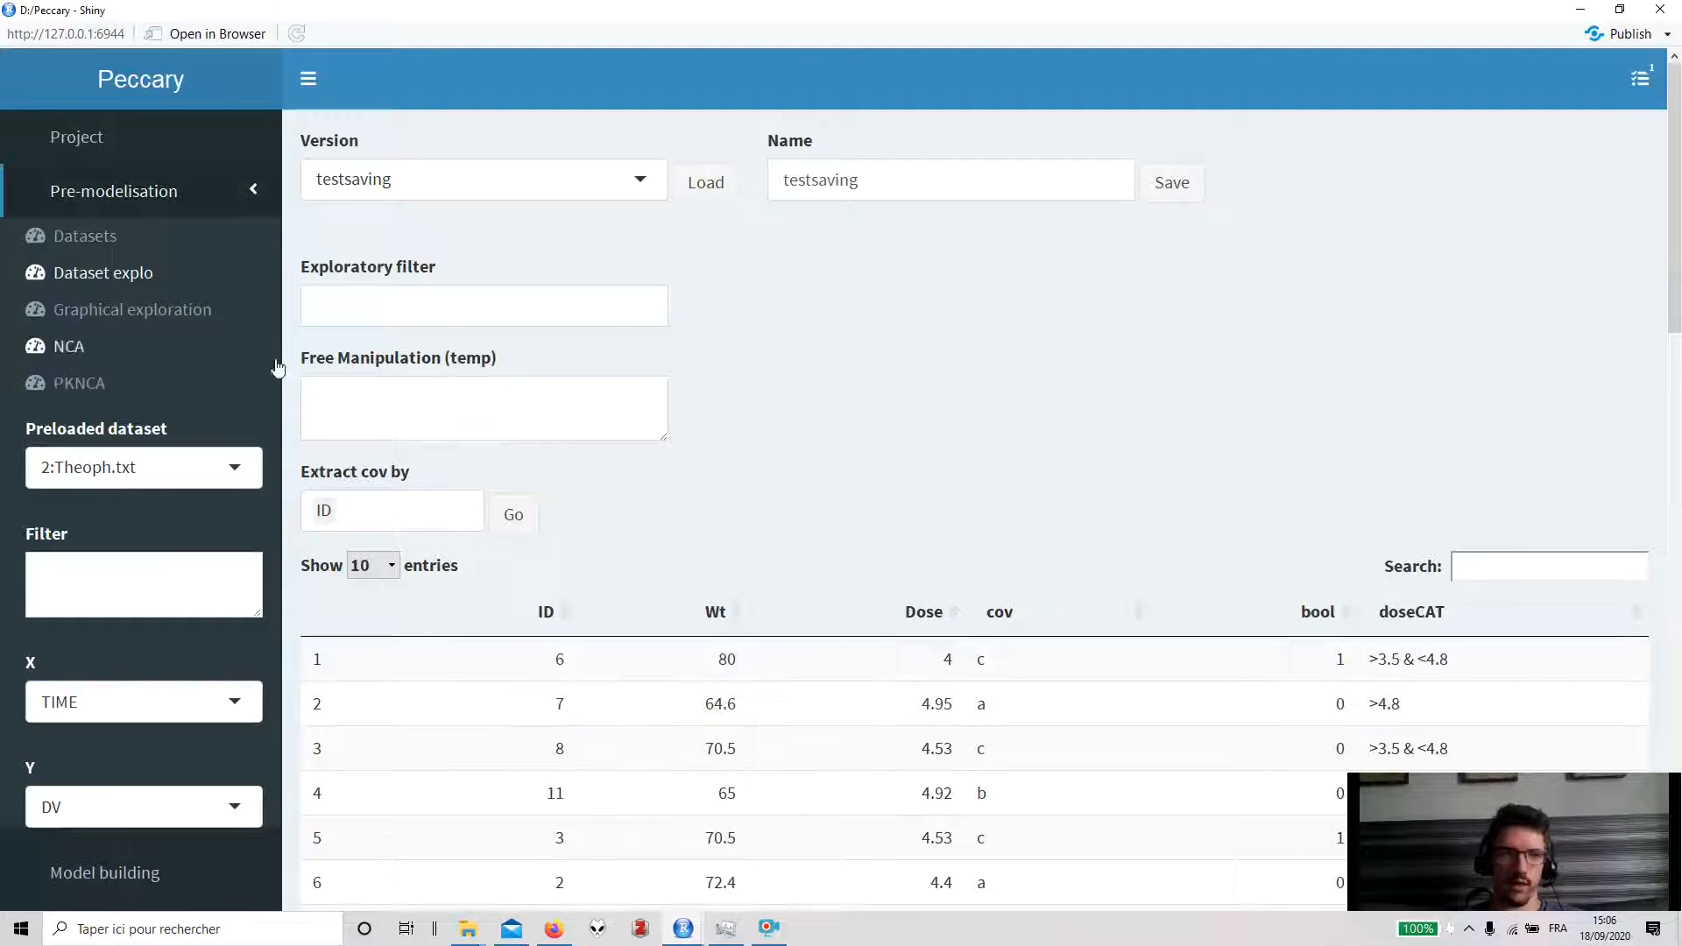
- Open Graphical exploration and resize the DV versus TIME plot smaller
click(156, 312)
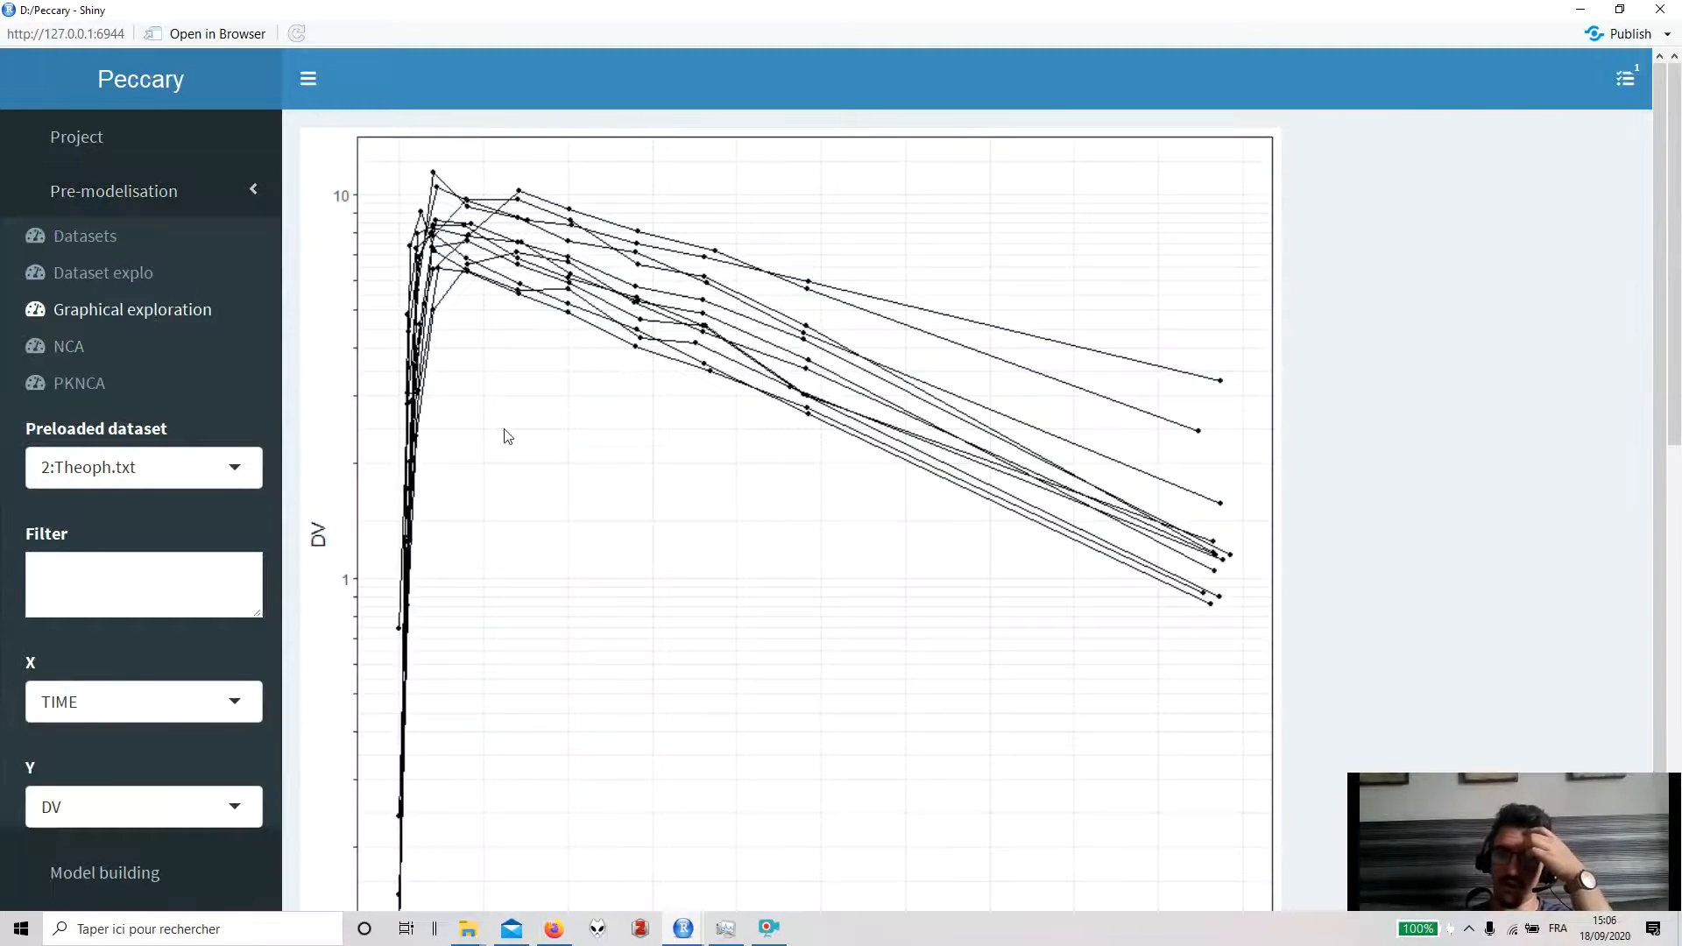
scroll(506, 438, down, 1)
scroll(506, 440, up, 1)
scroll(505, 440, down, 1)
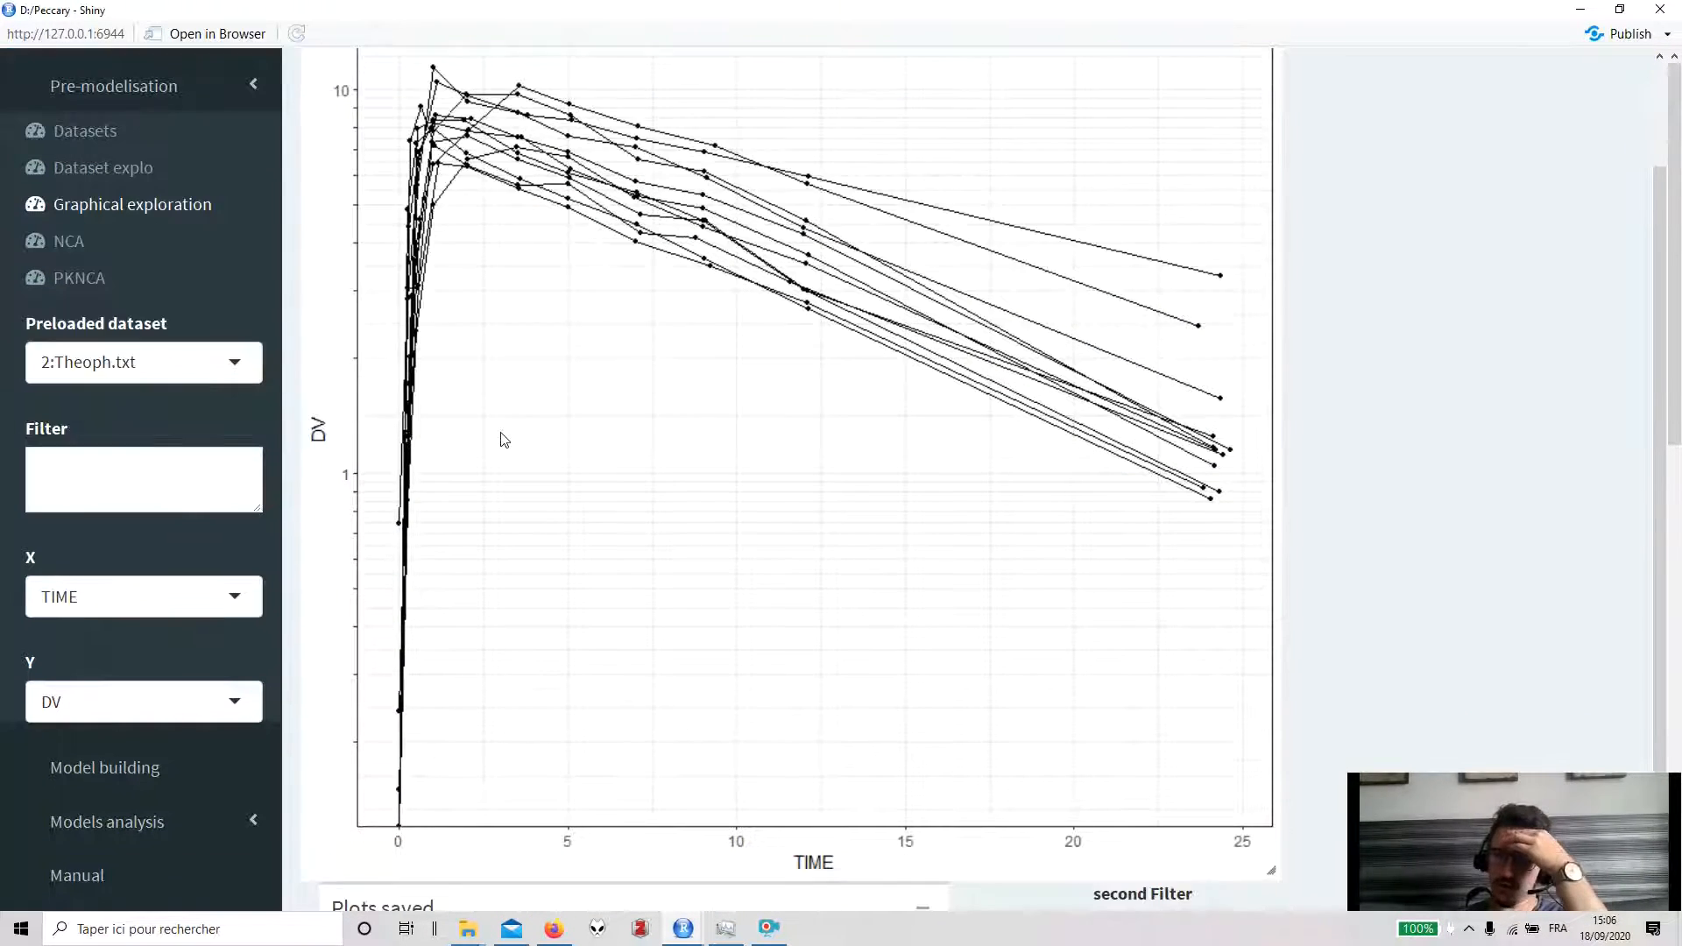
drag(1274, 880, 1151, 726)
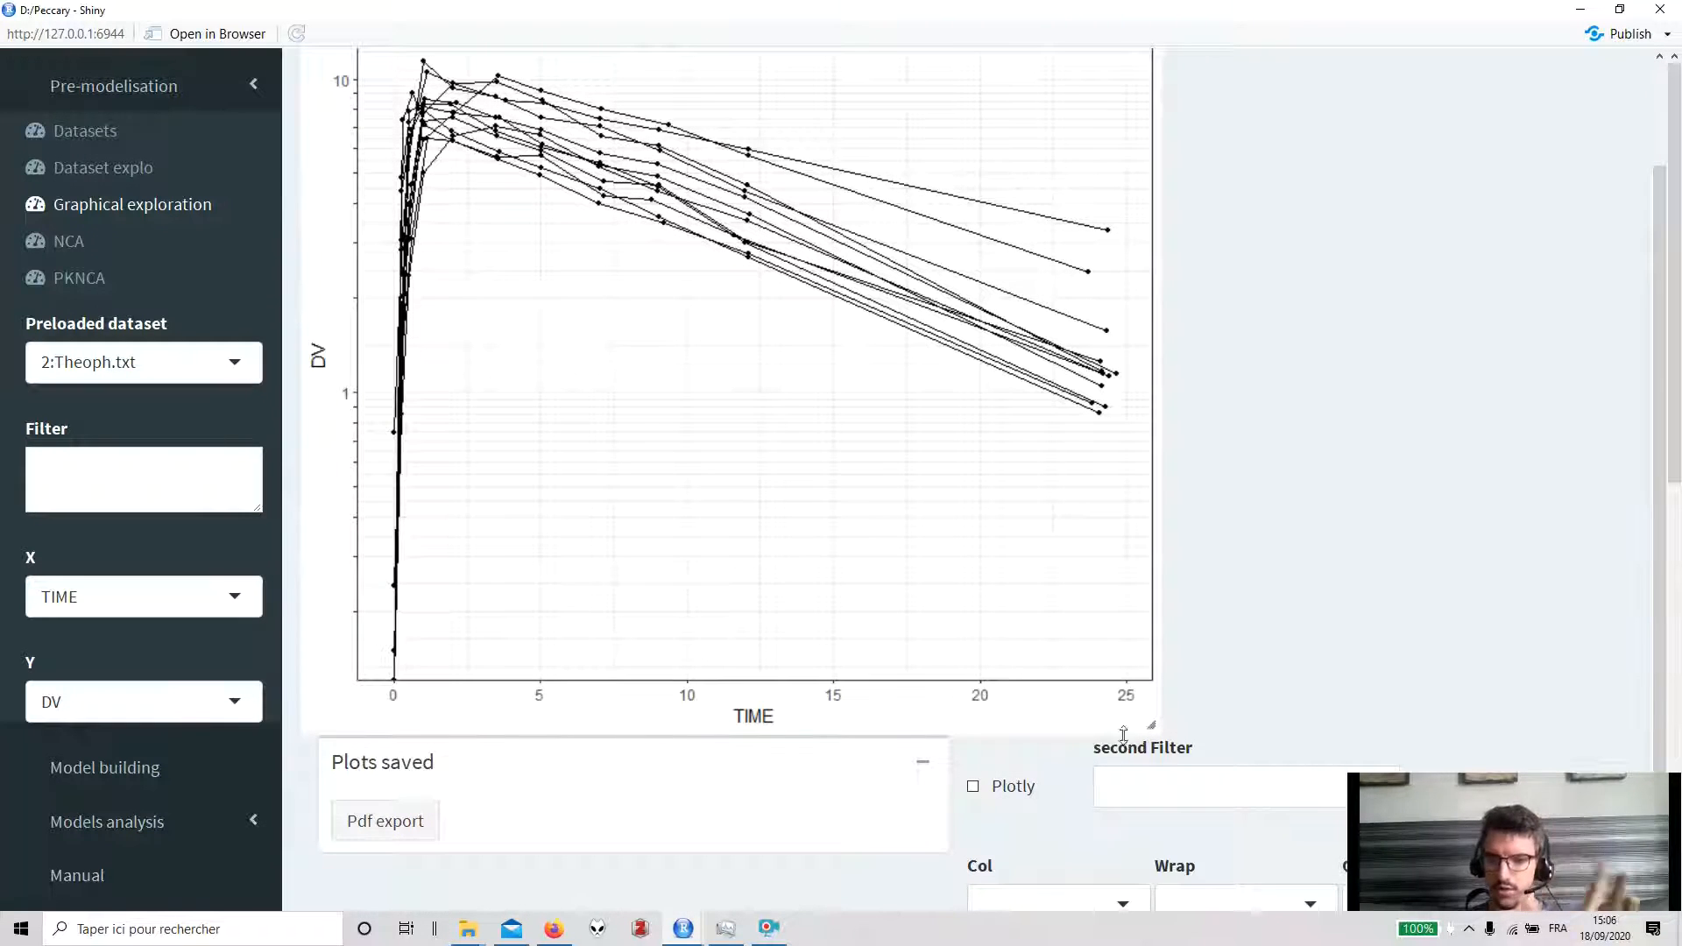
mouse_move(1151, 727)
mouse_down()
mouse_move(1122, 704)
mouse_move(1164, 705)
mouse_move(1149, 697)
mouse_up()
- Switch the preloaded dataset to 1:Simeoni.txt for the graphical exploration
click(149, 373)
click(139, 422)
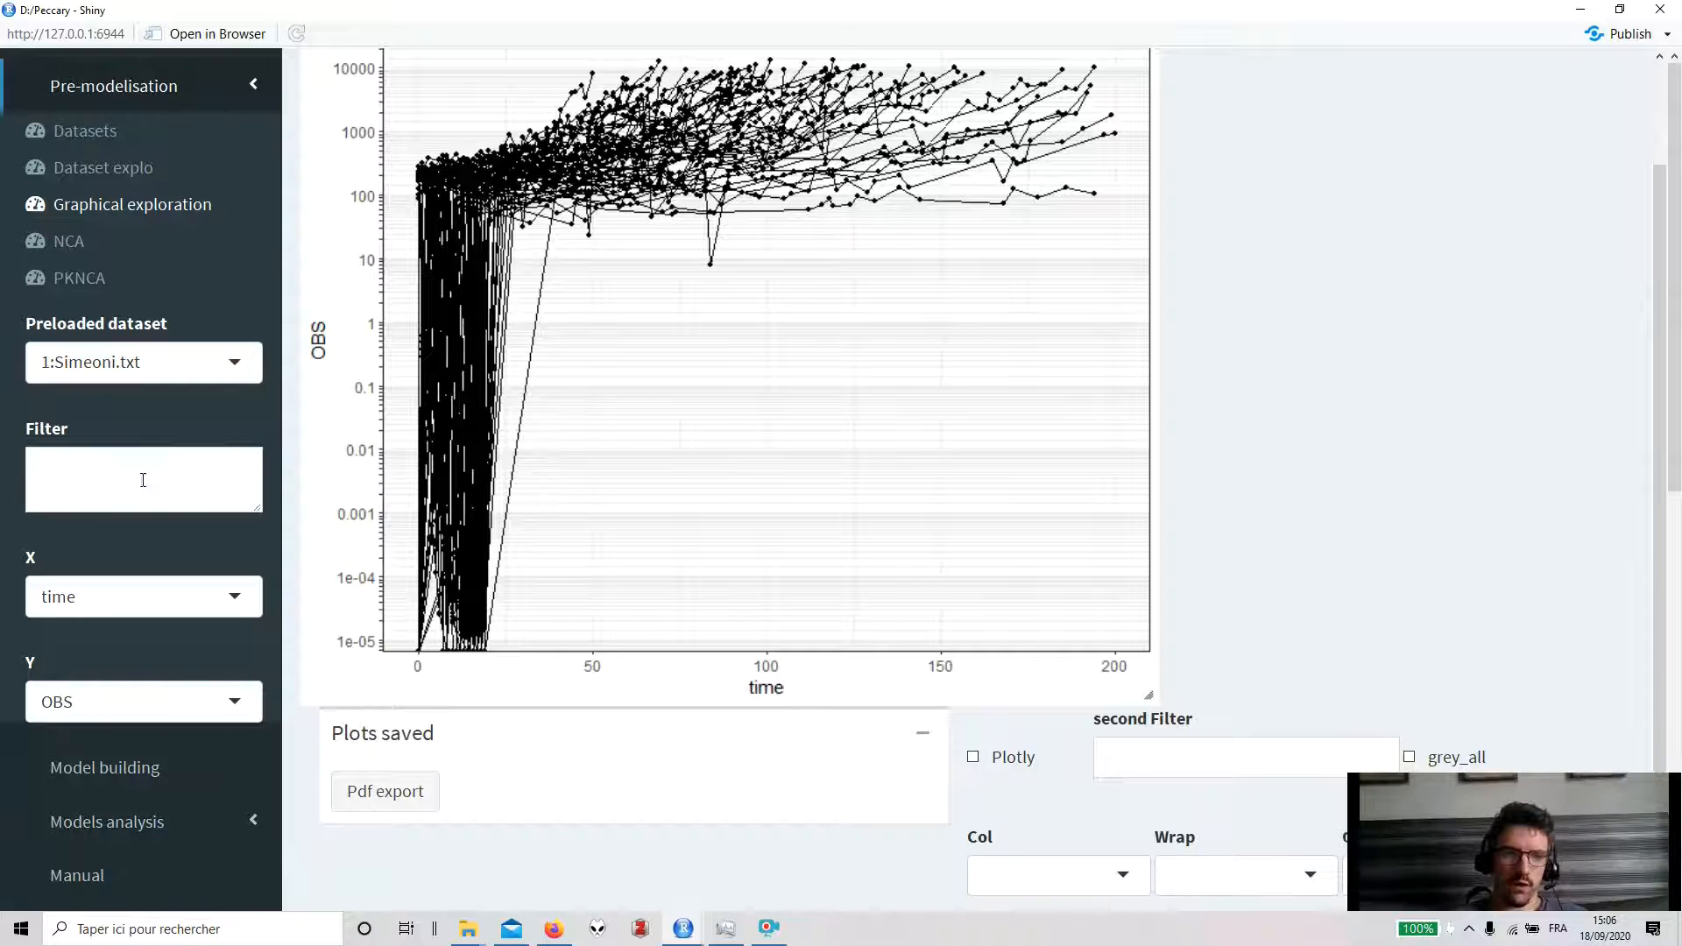
scroll(1077, 712, down, 5)
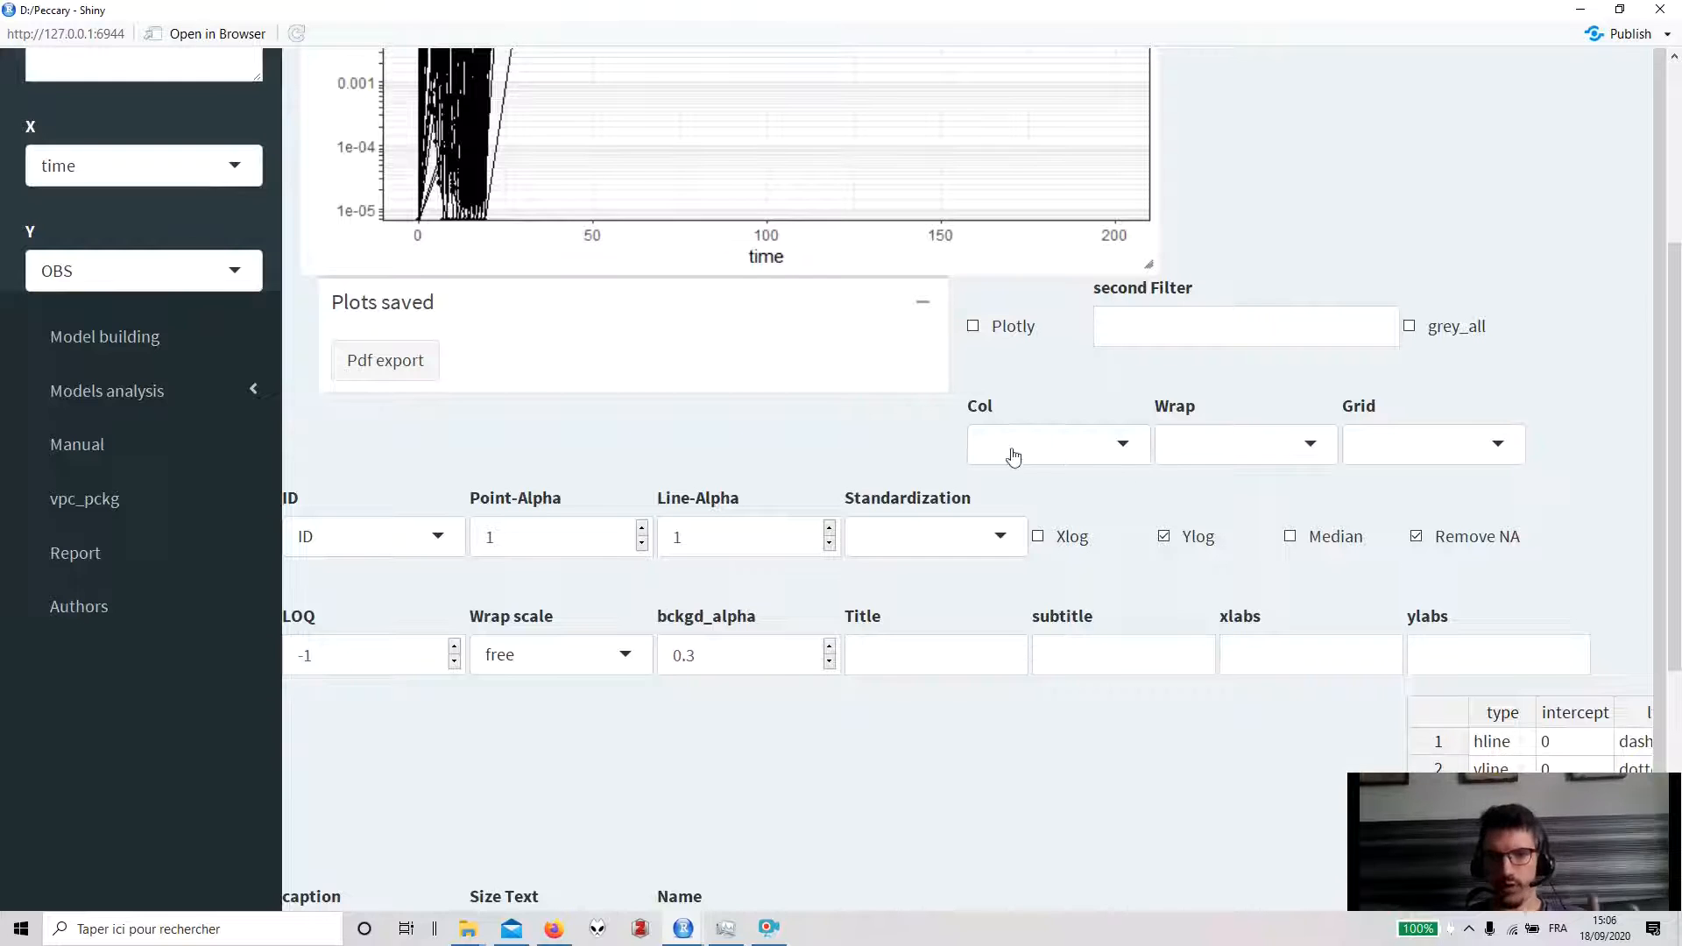
- Wrap the graphical exploration plot by YTYPE
click(1311, 446)
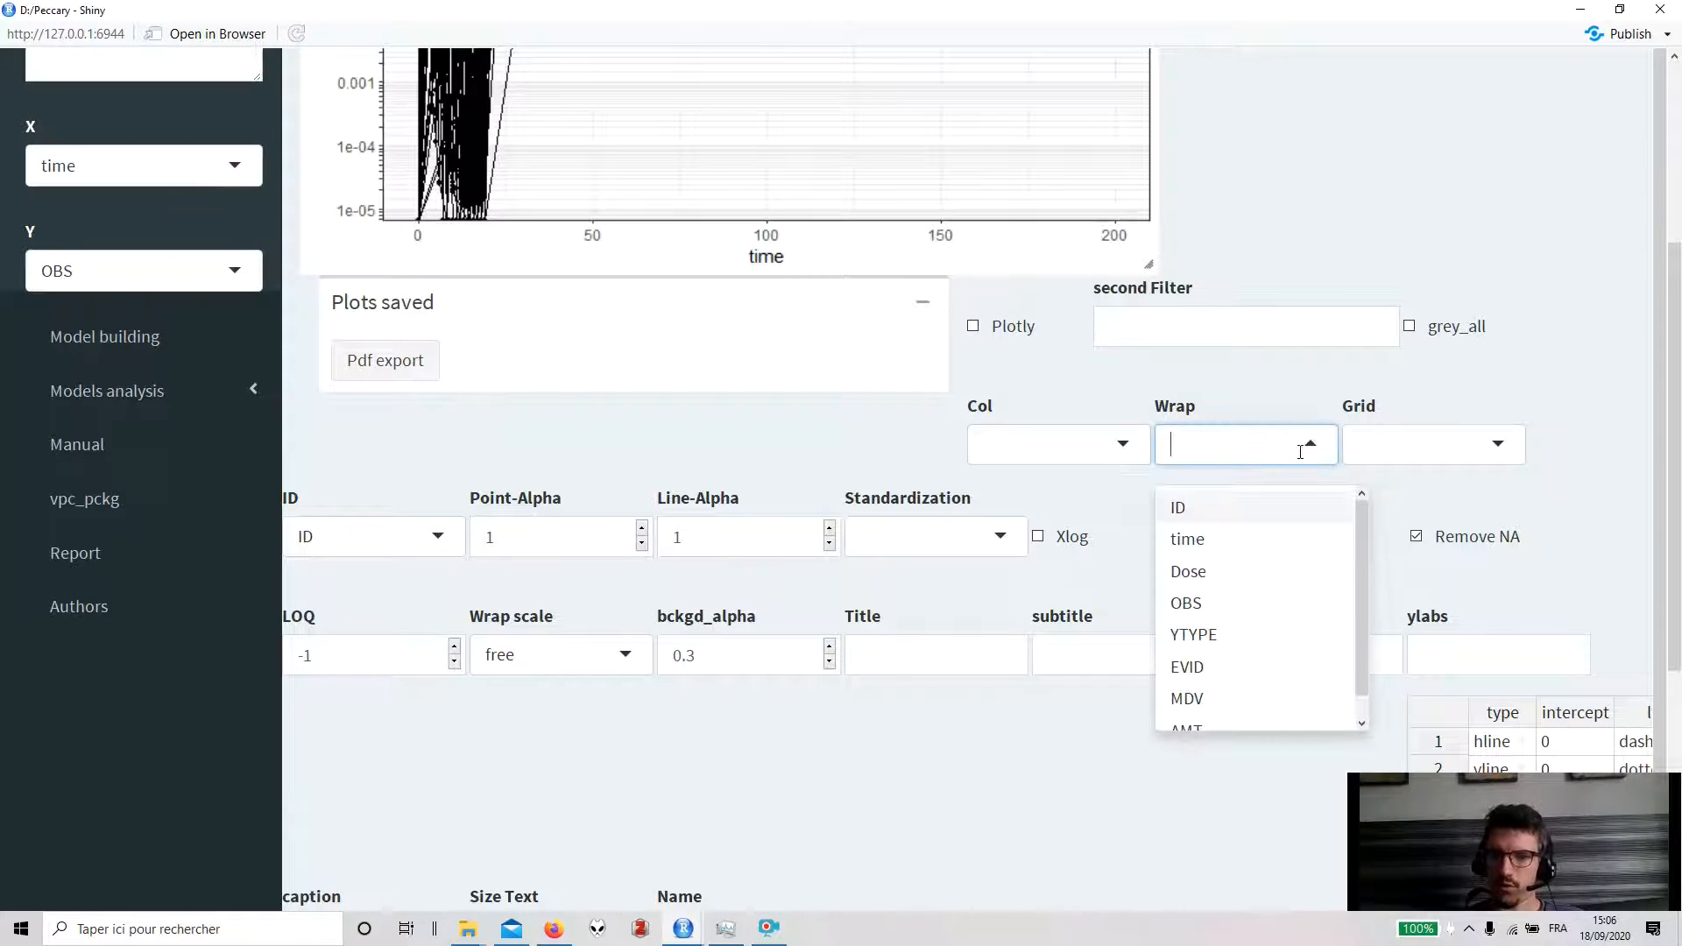
click(1201, 633)
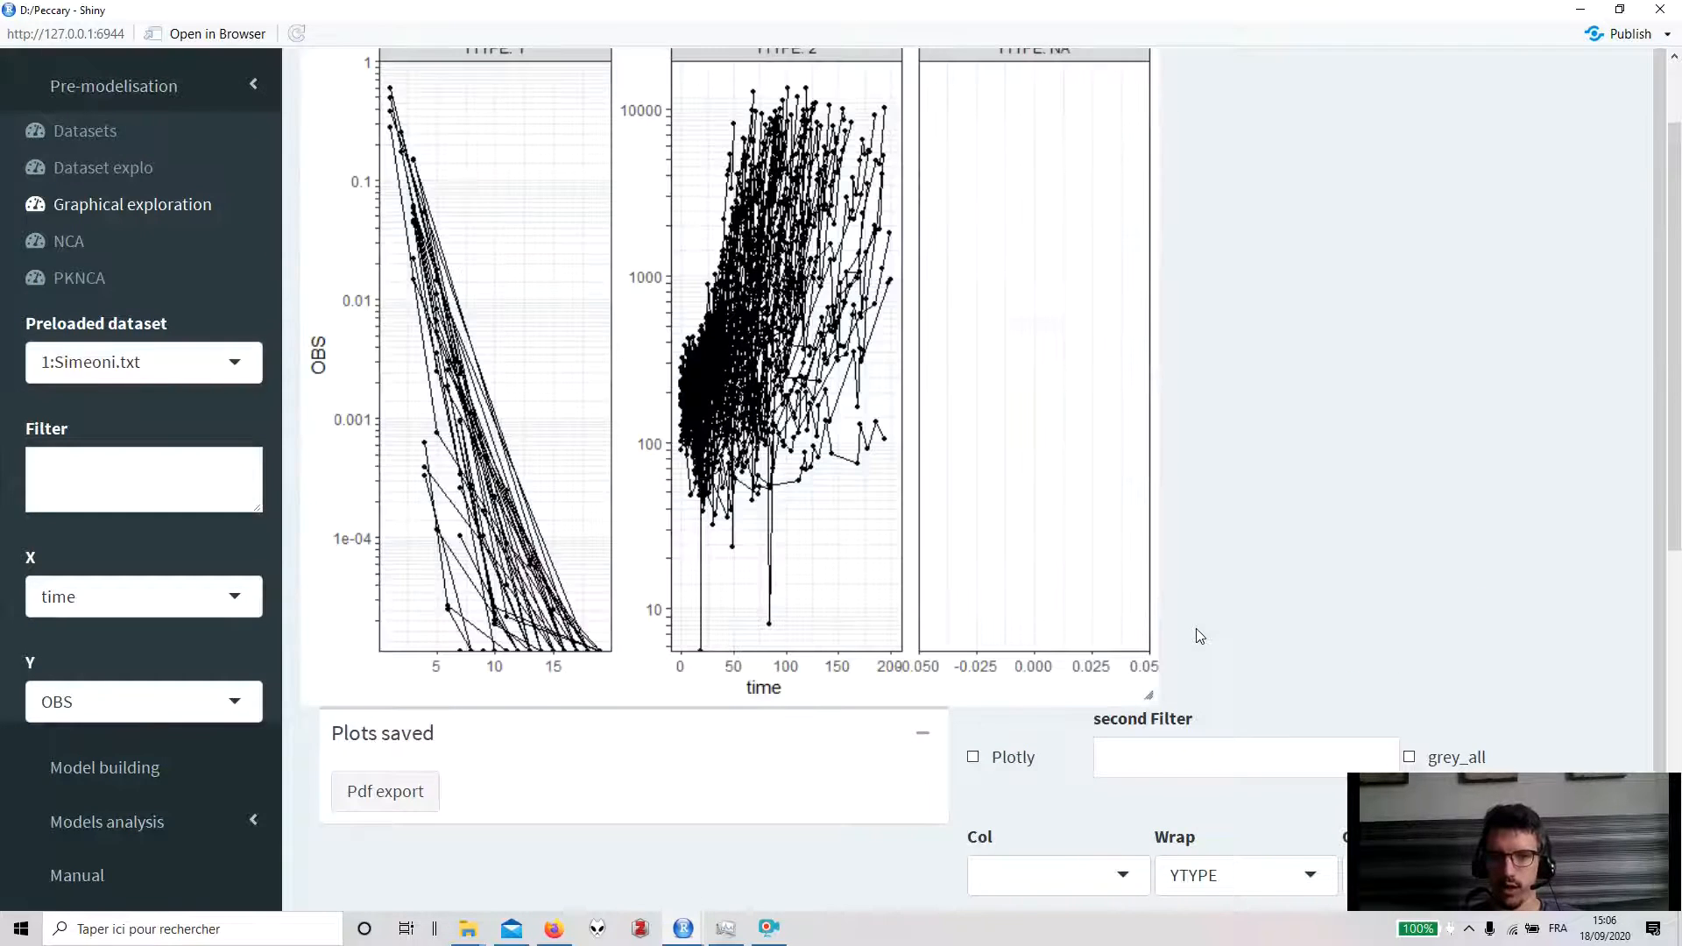
- Filter the Simeoni data to rows with non-missing YTYPE using !is.na(YTYPE)
scroll(1050, 576, up, 3)
click(147, 559)
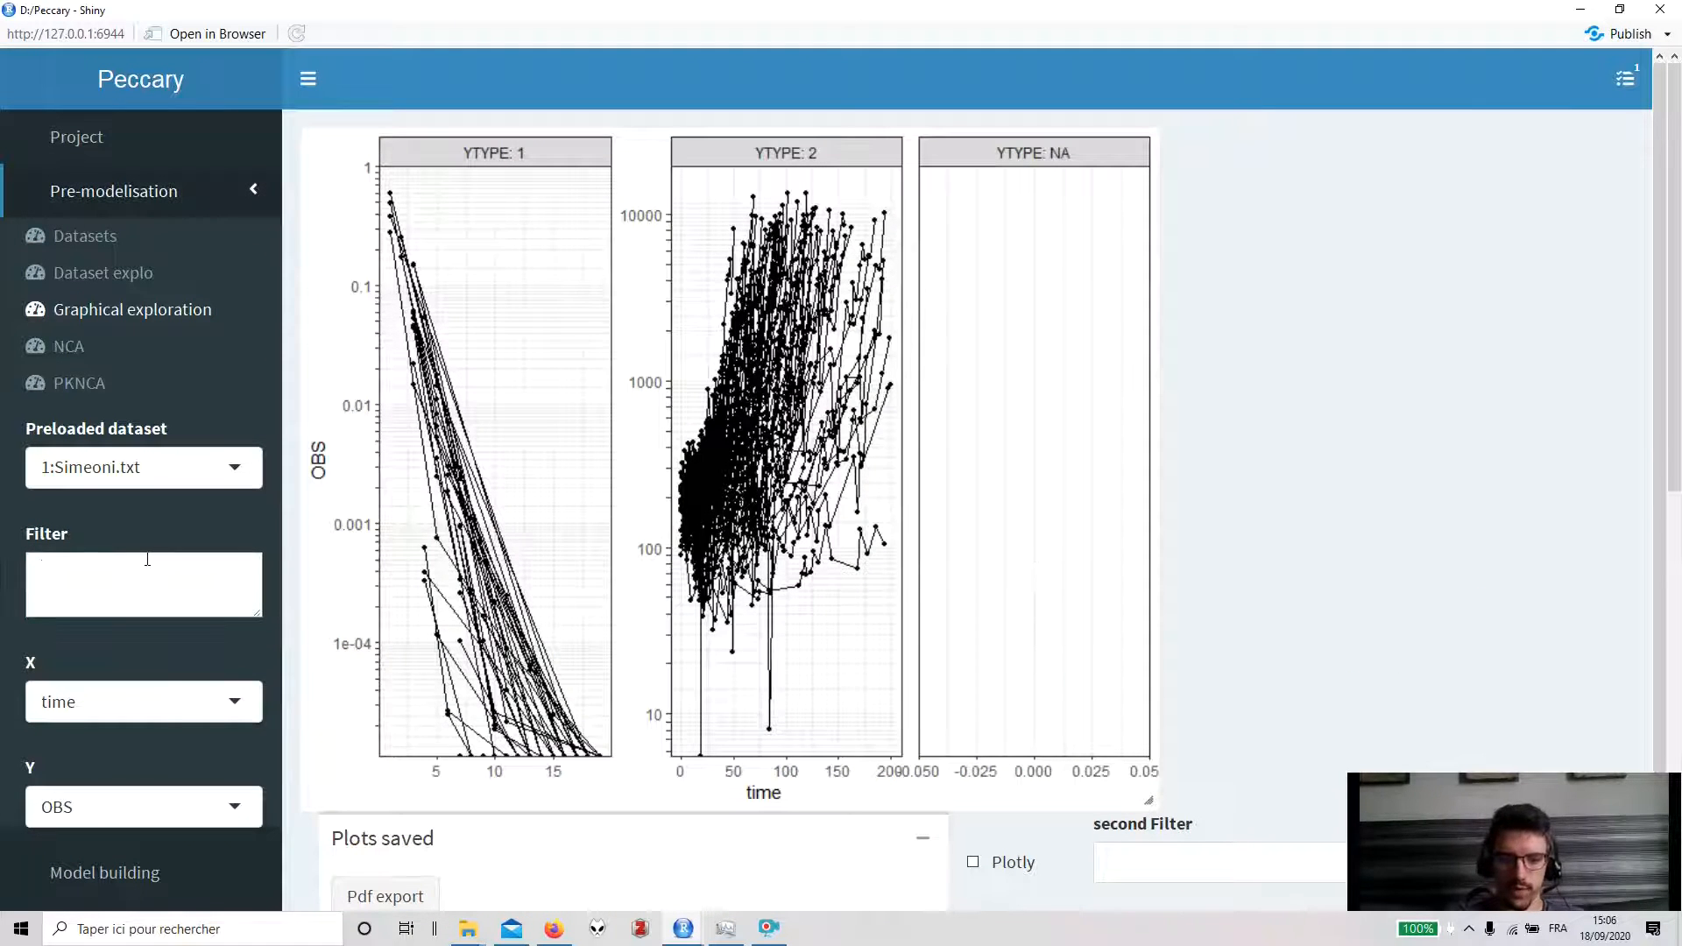
text(!is.na(YTYPE)
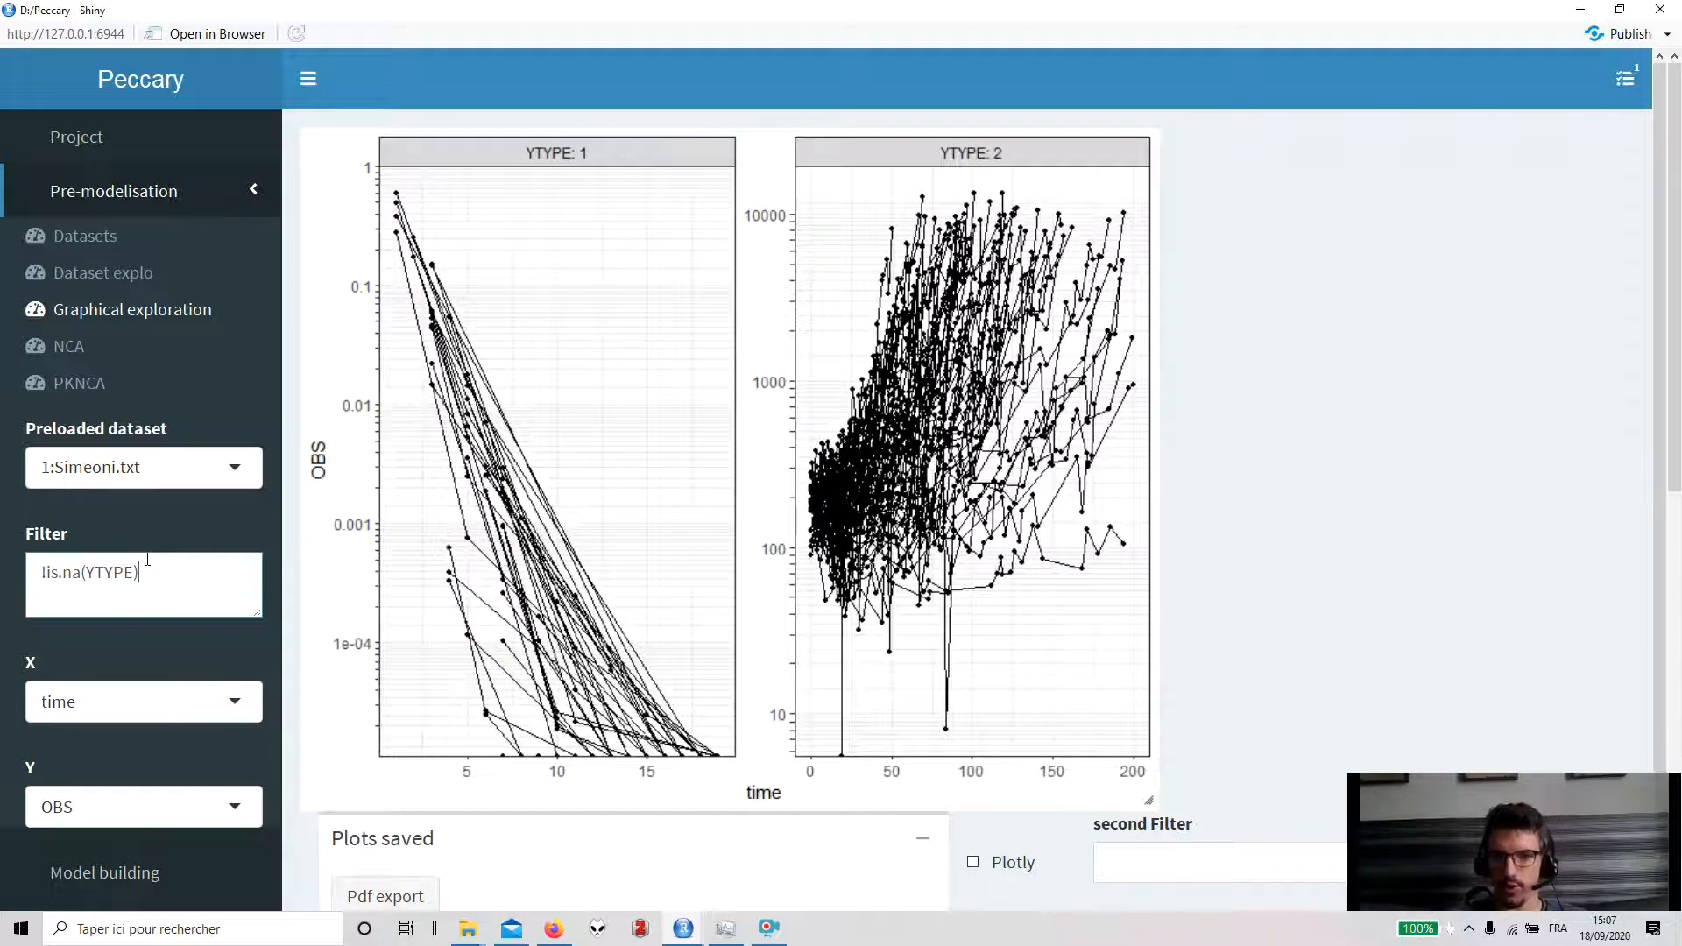
- Colour the plot lines by Dose
scroll(983, 569, down, 2)
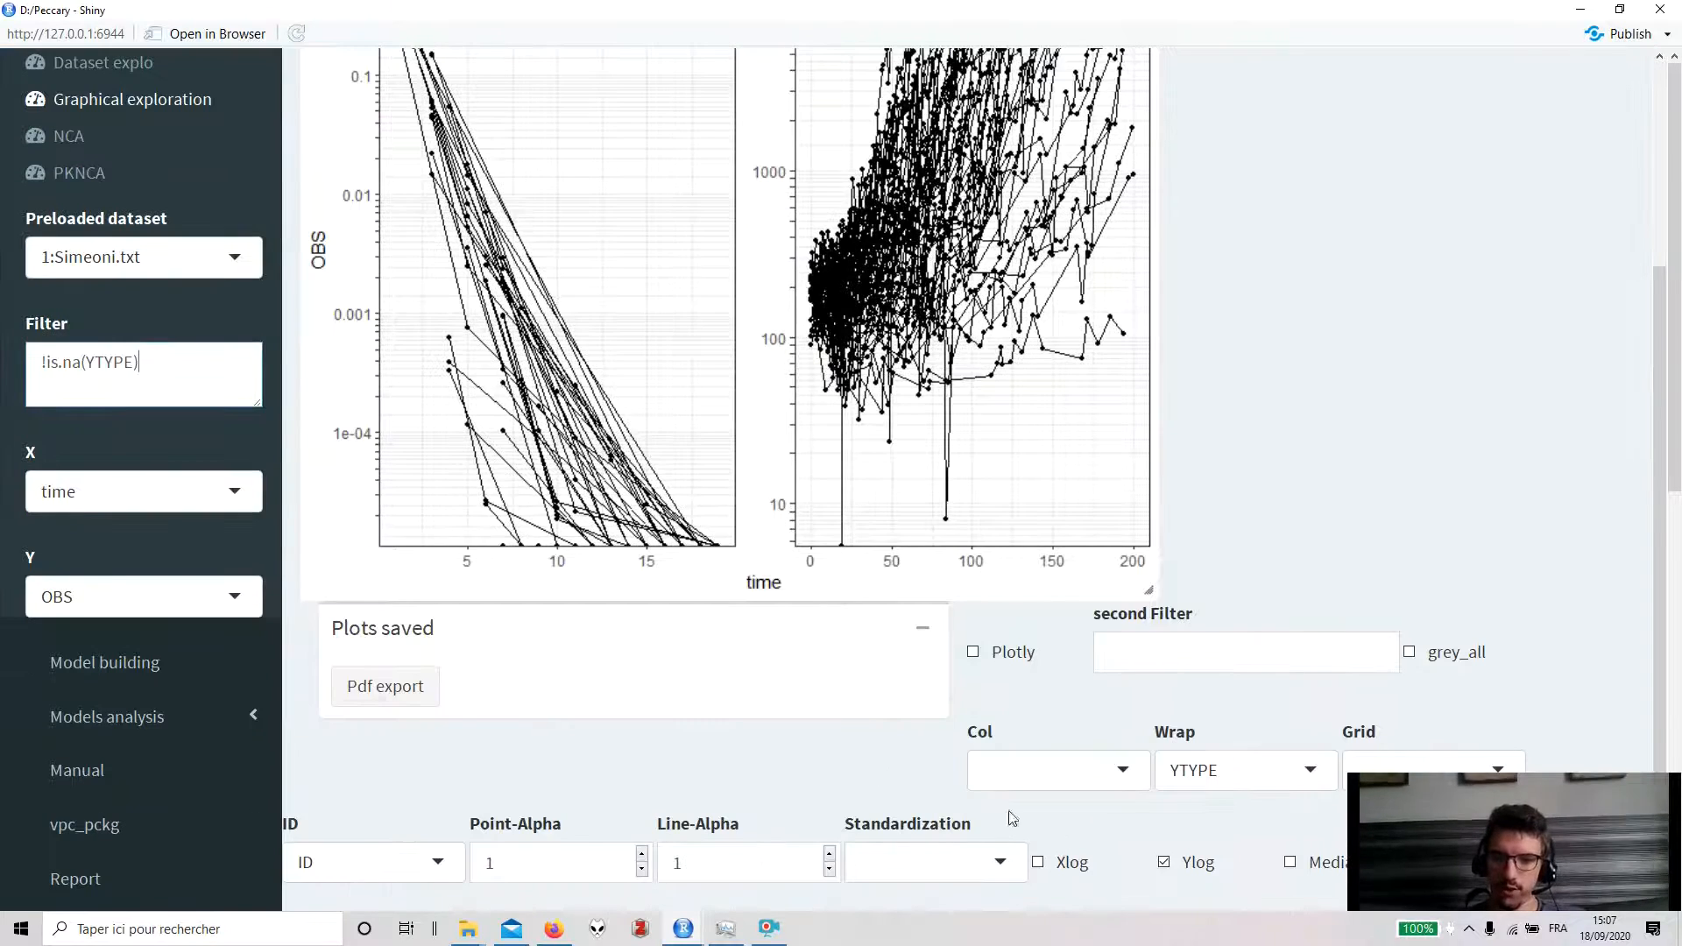
click(1019, 769)
scroll(1056, 811, down, 1)
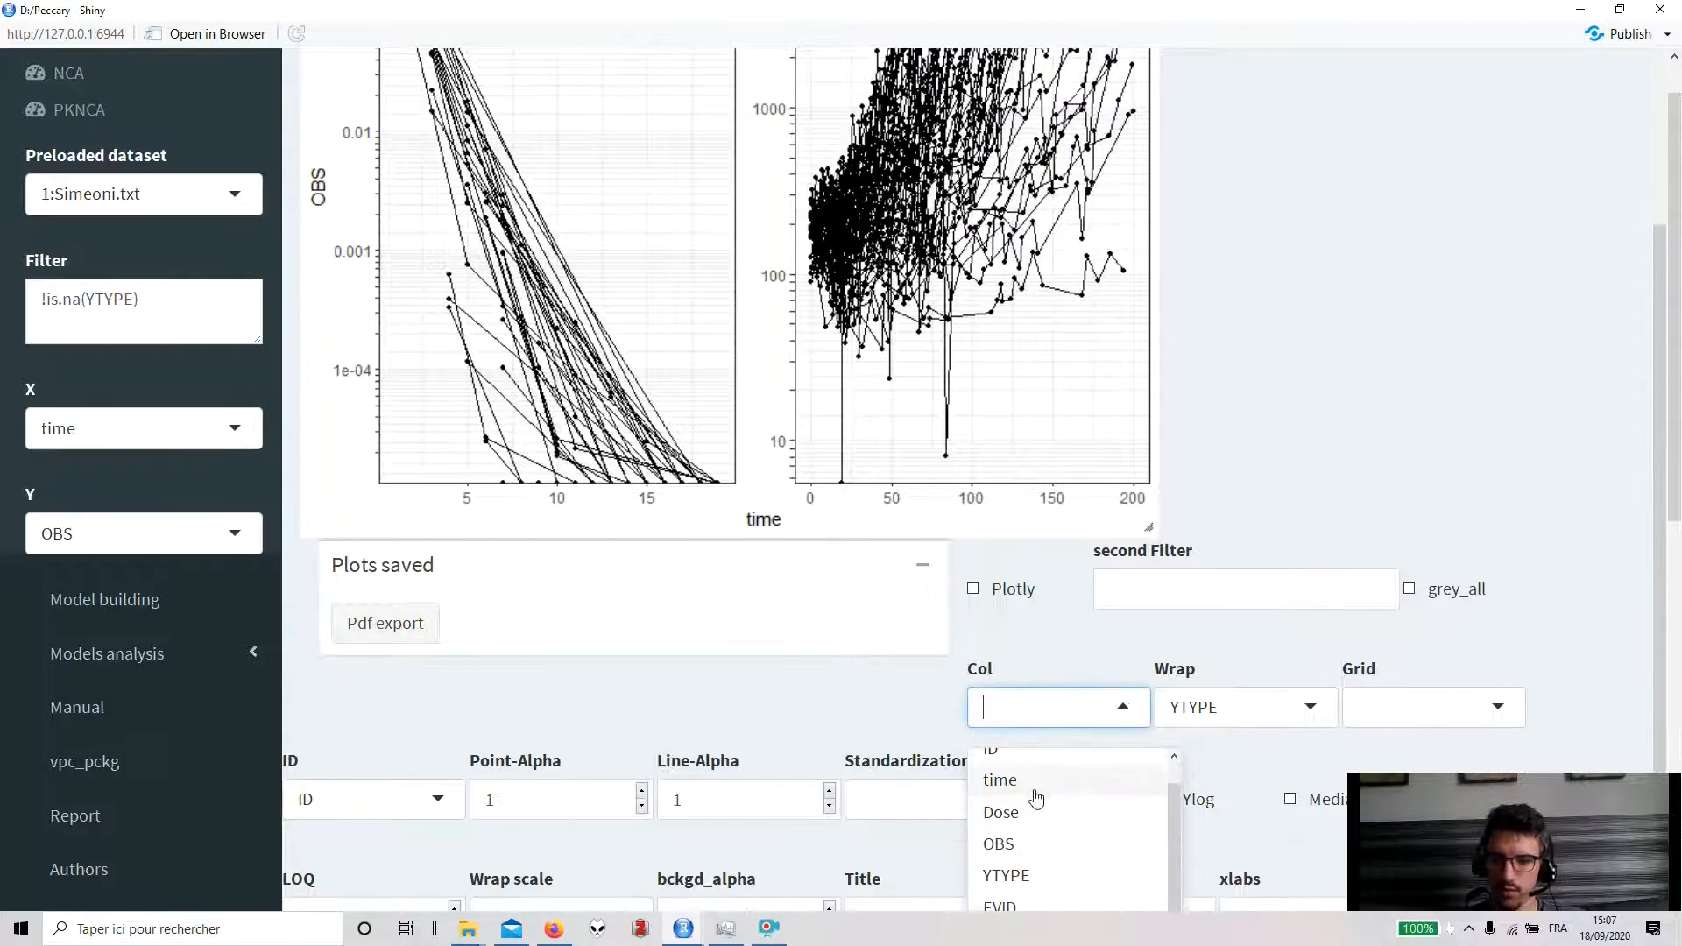
click(1034, 811)
scroll(1017, 666, up, 2)
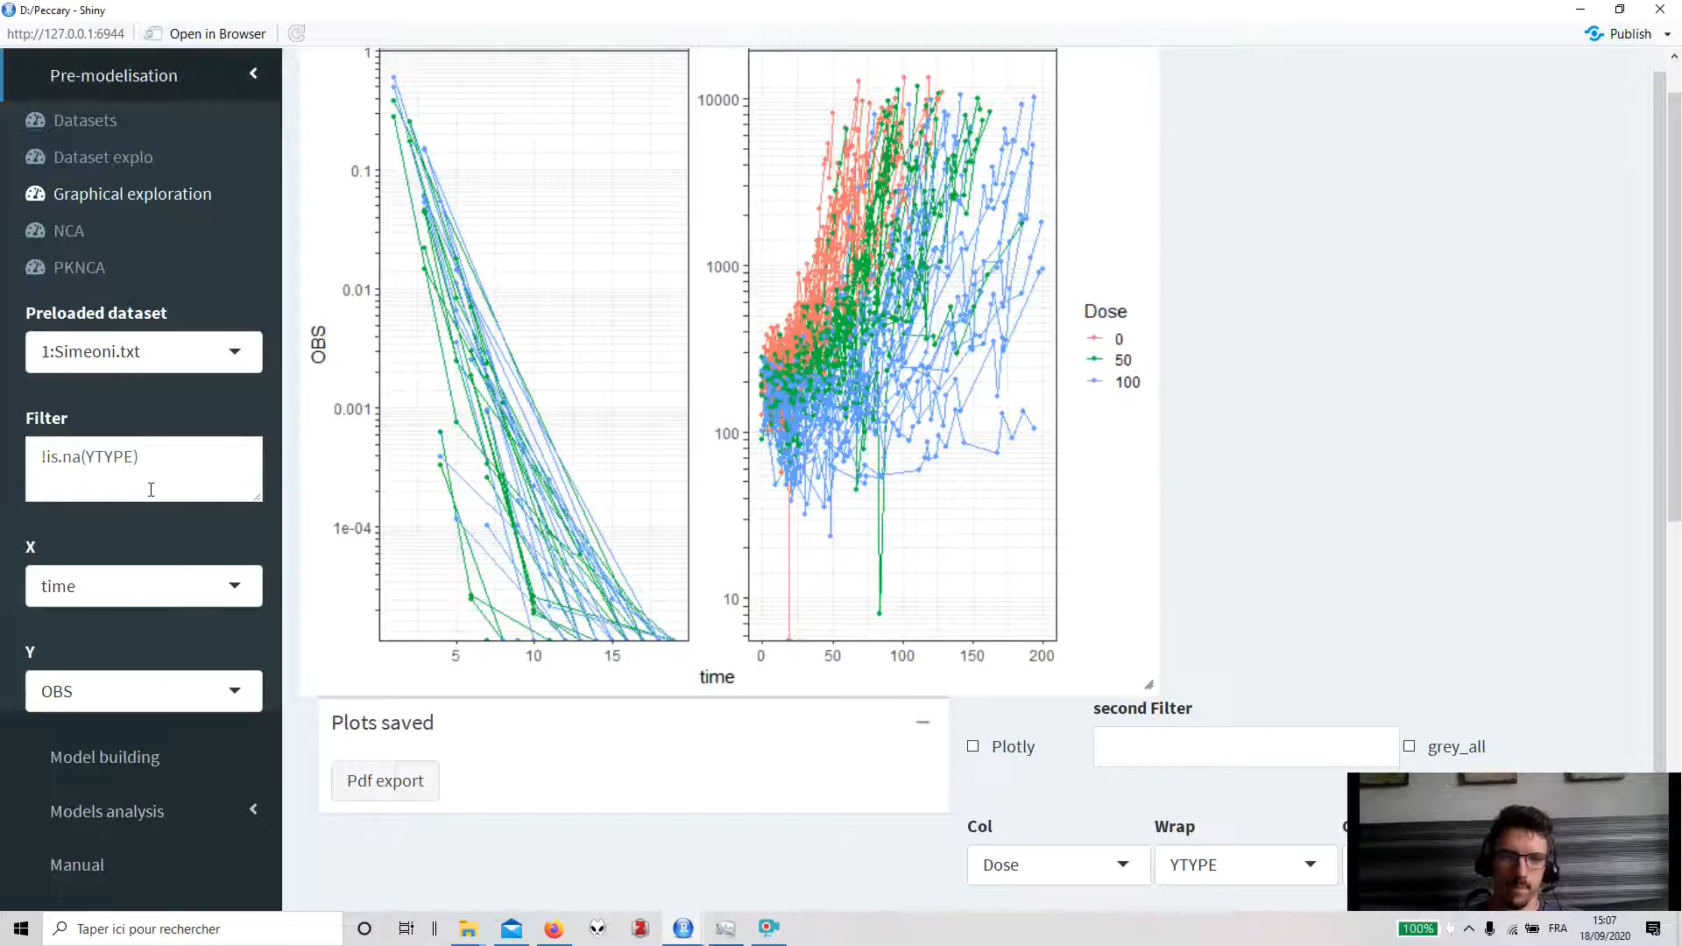
- Extend the filter to !is.na(YTYPE) & ID > 100 & ID < 200 & YTYPE == 2
click(180, 458)
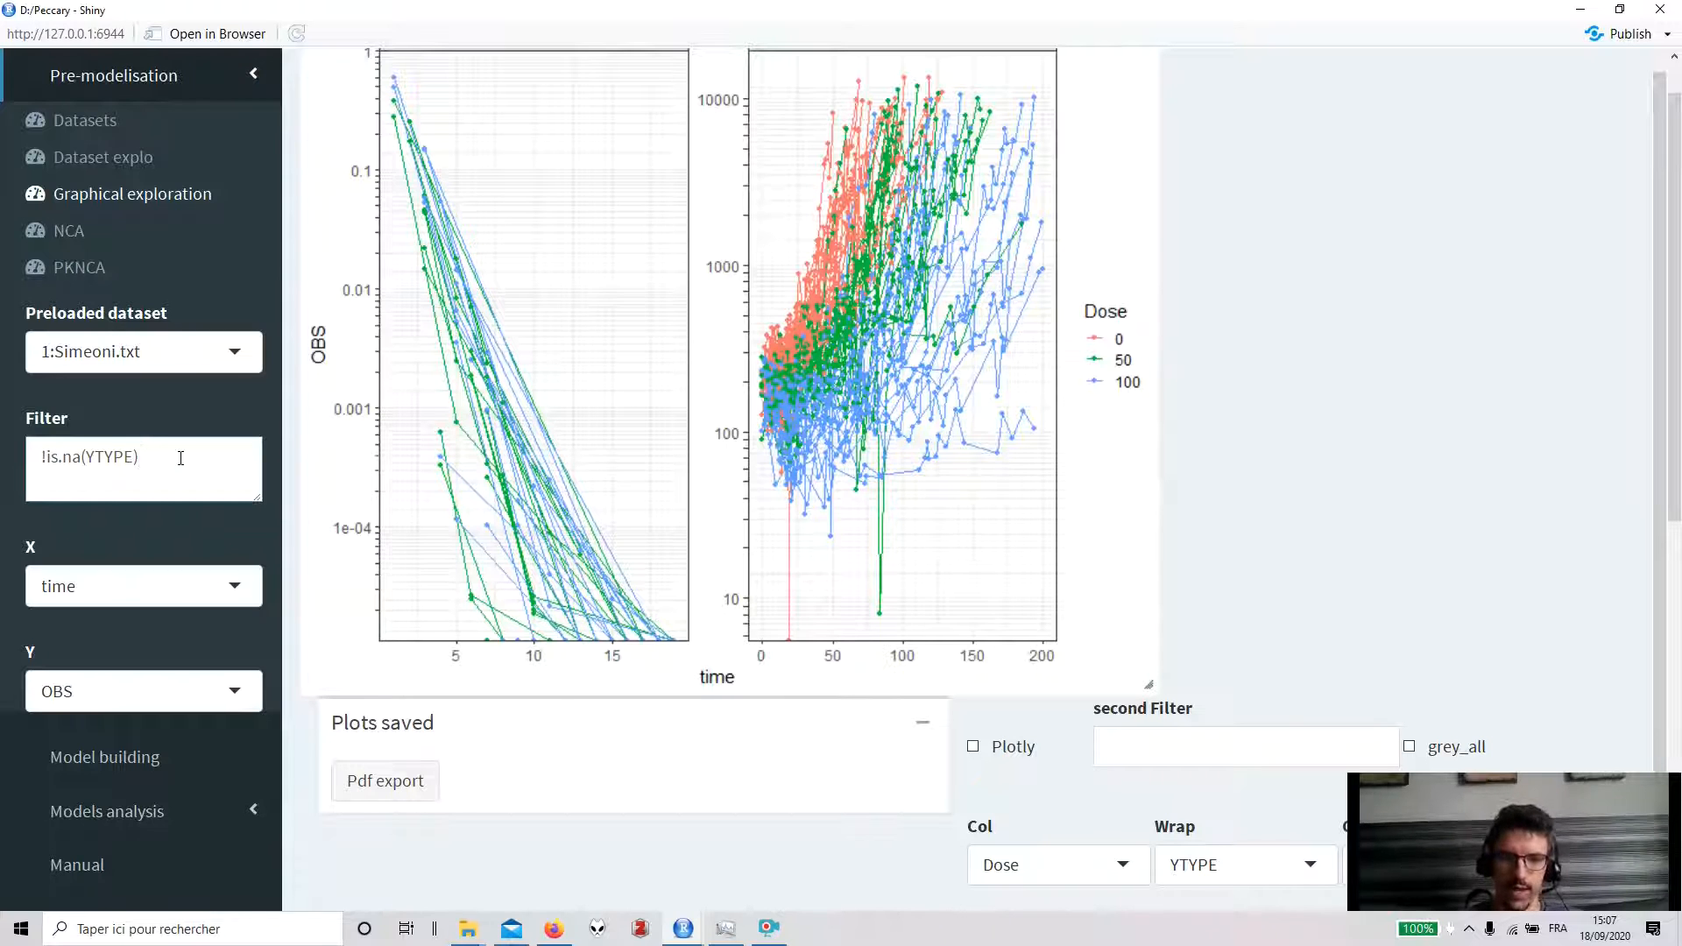
text(& ID)
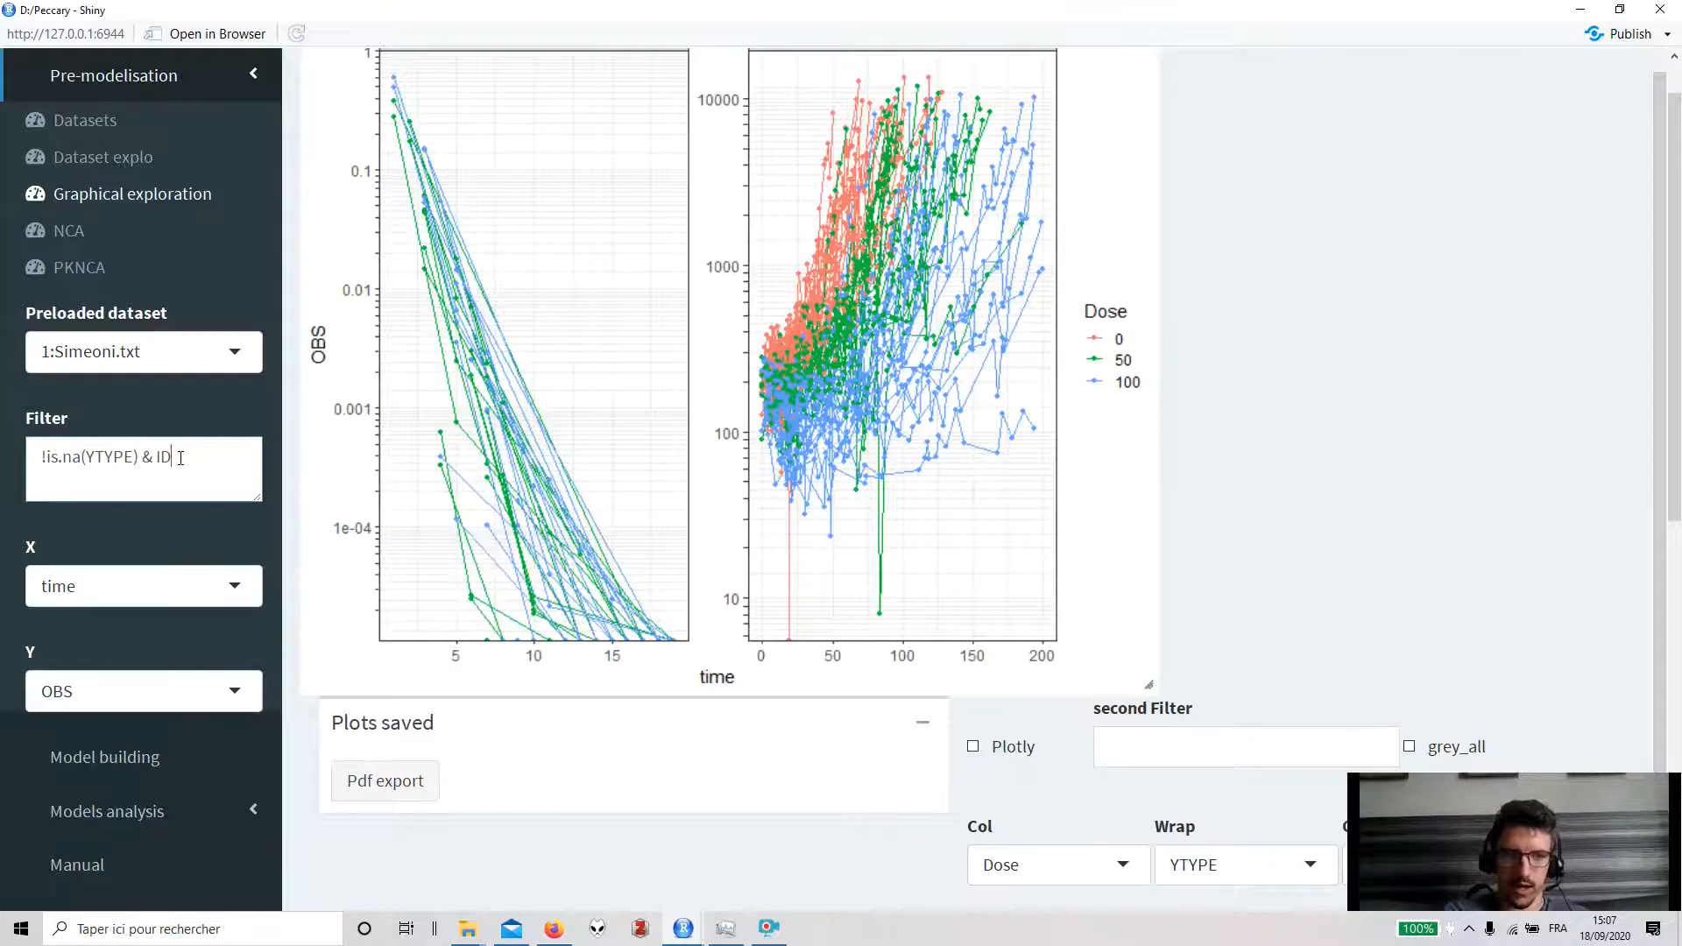
text( >)
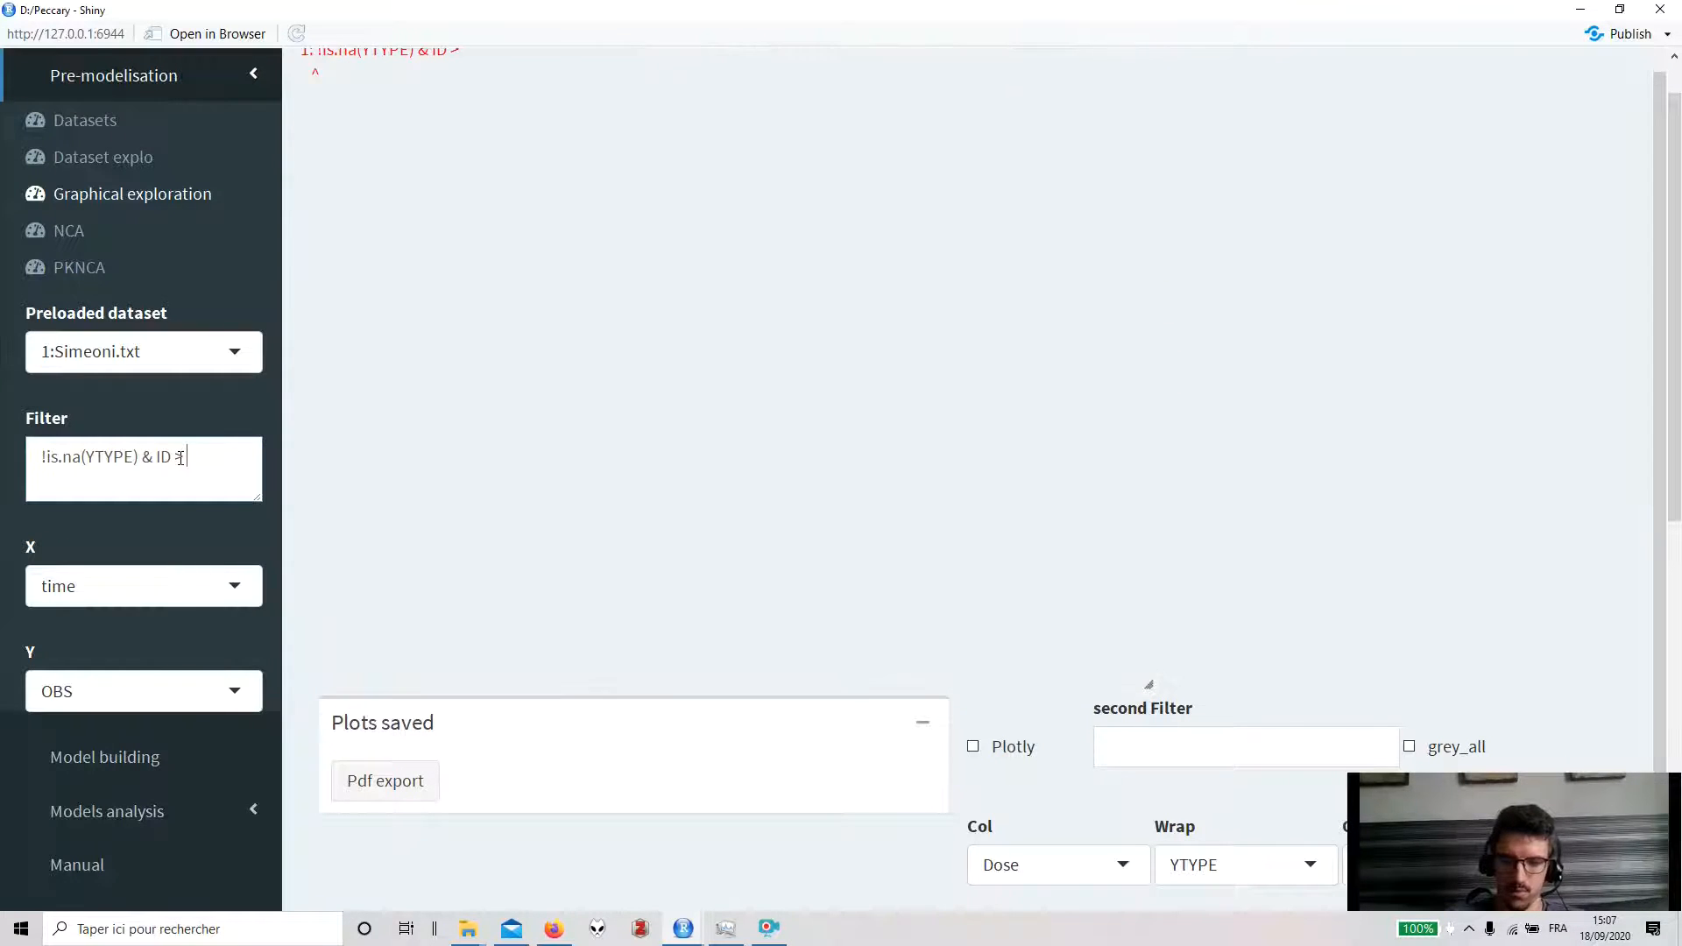
text( 100 &)
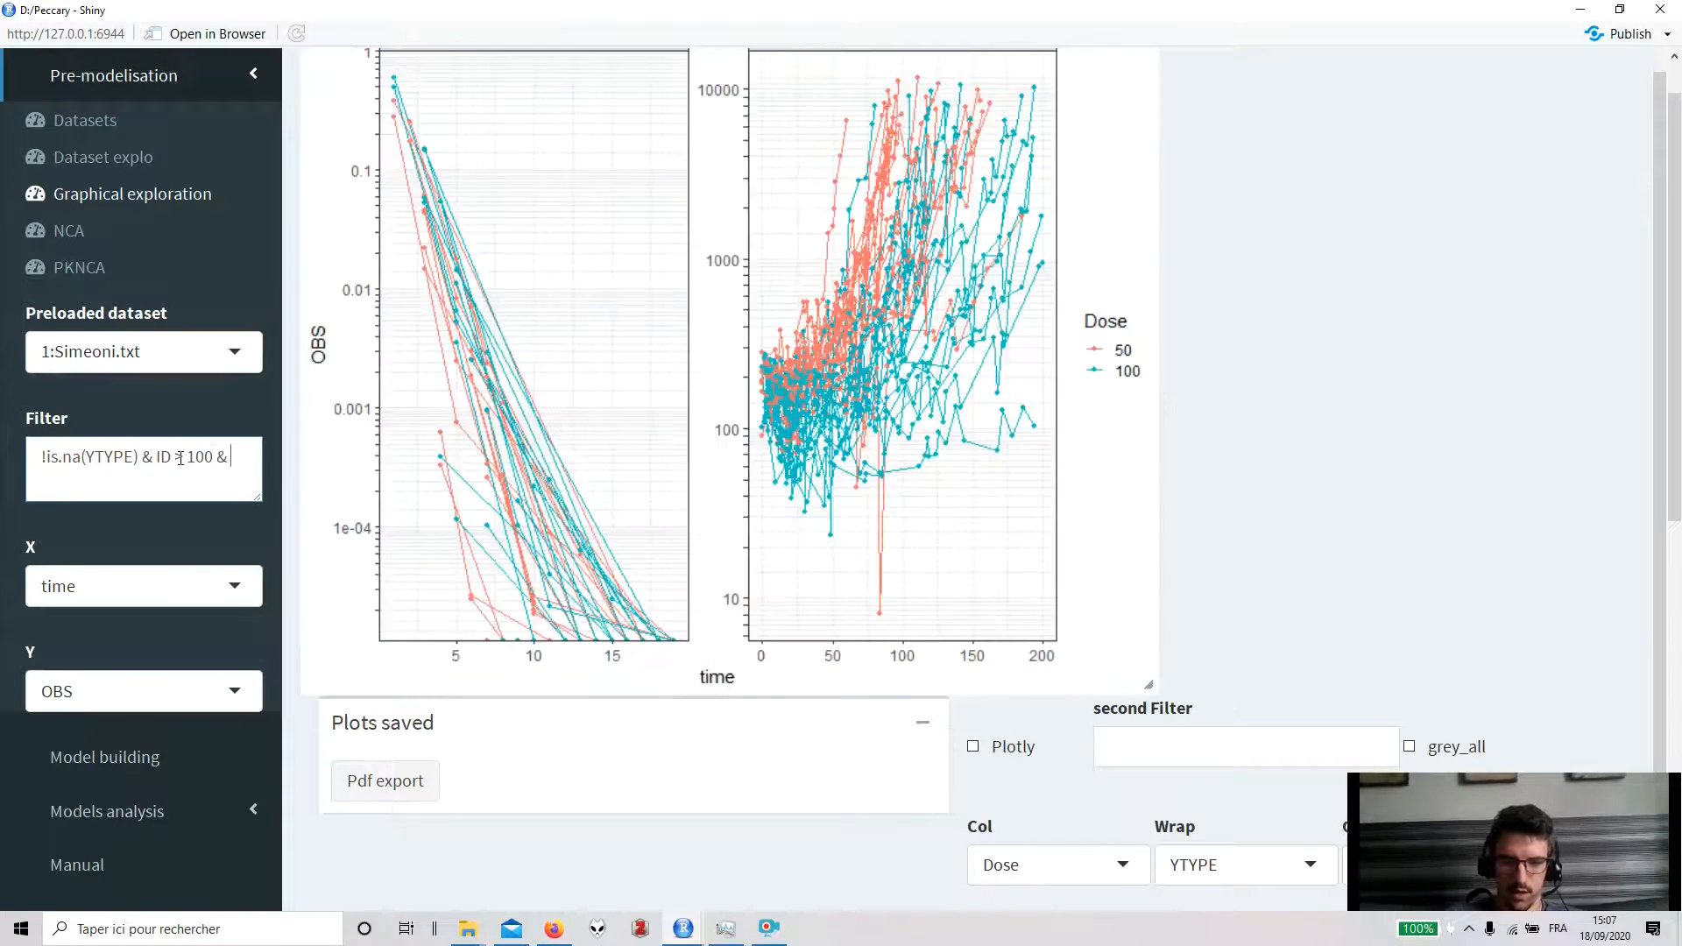
text( ID < 200)
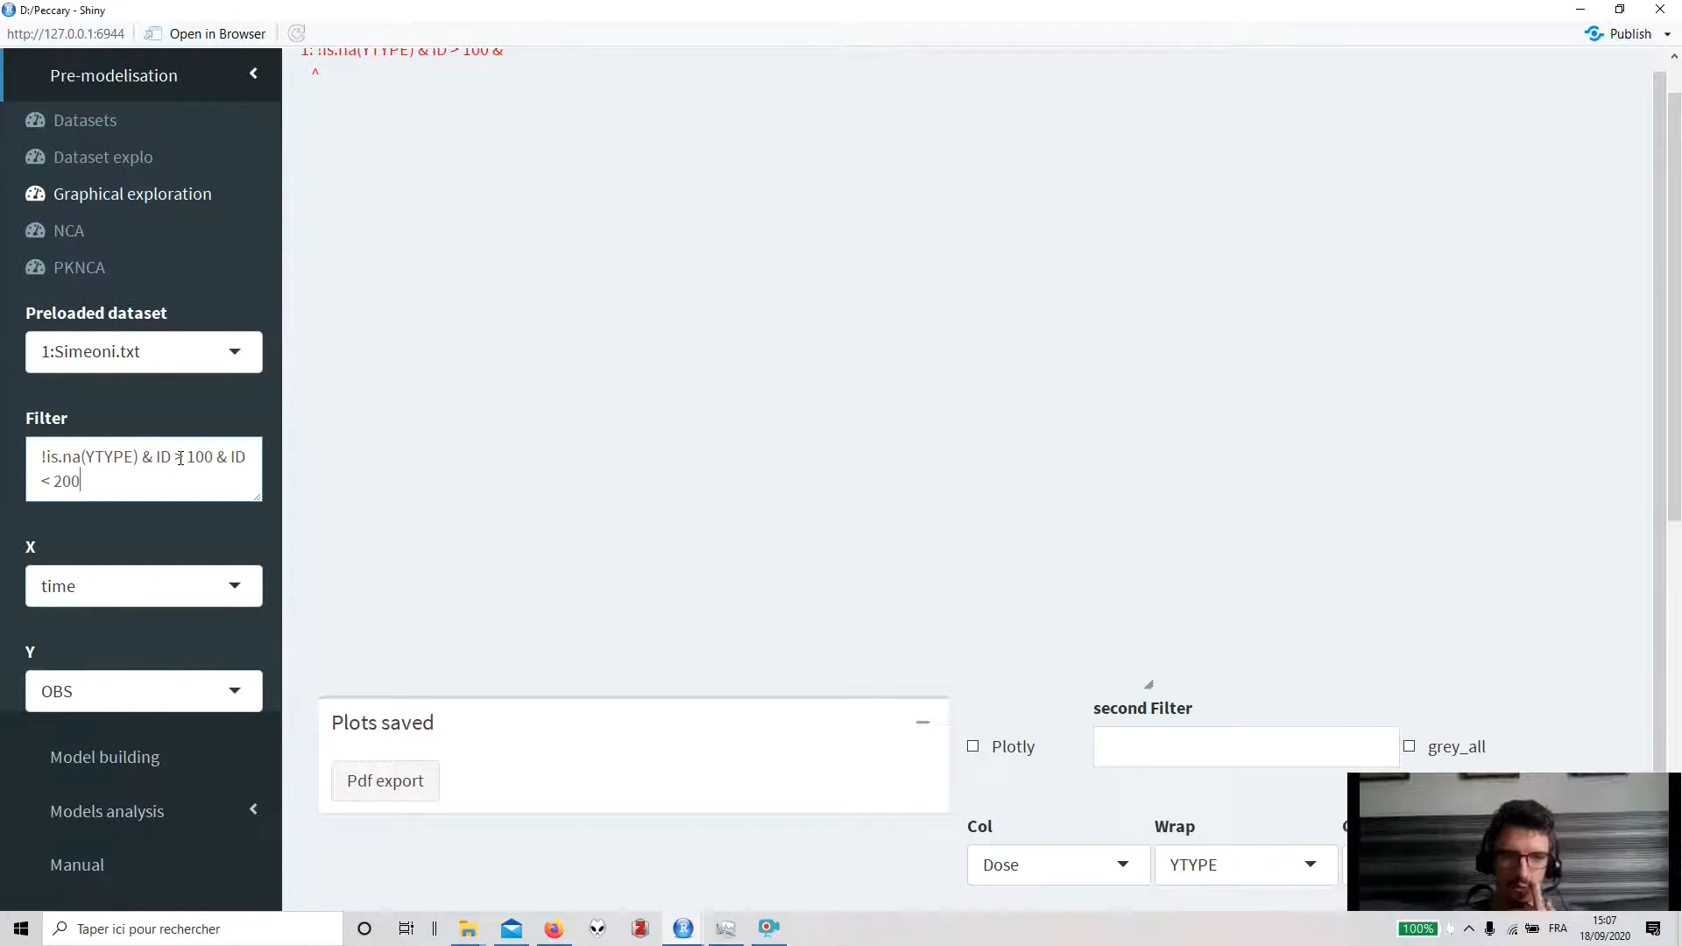
text( & YTYPE == 2)
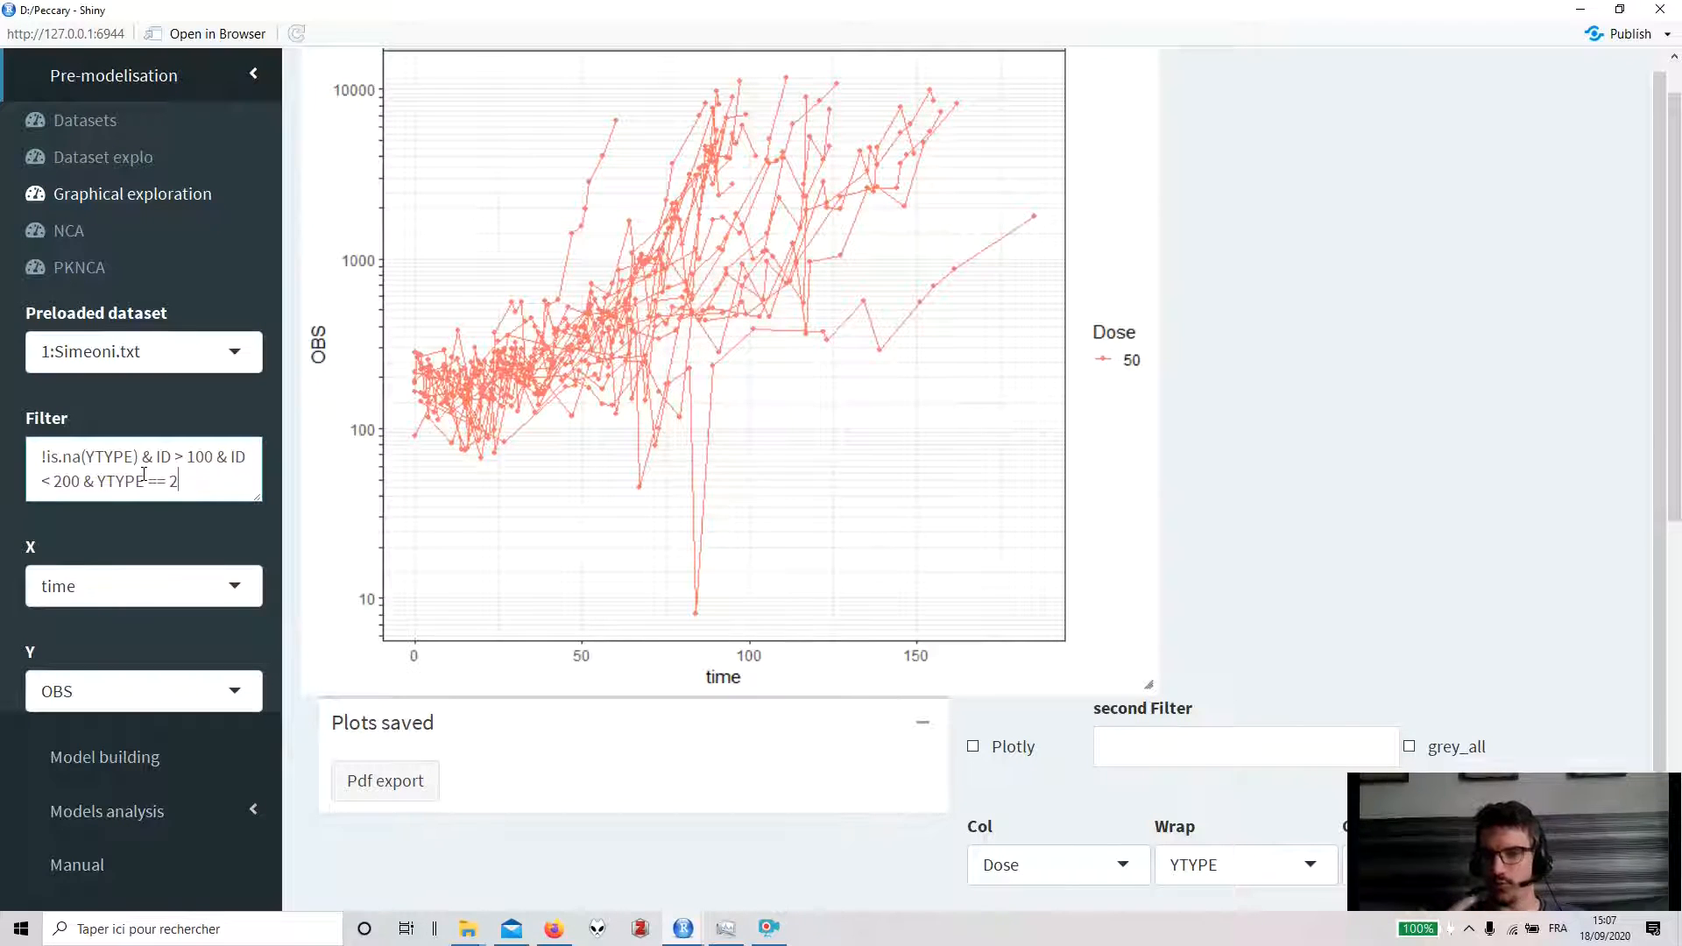
- Change the plot wrapping from YTYPE to ID so each individual gets its own panel
scroll(937, 556, down, 1)
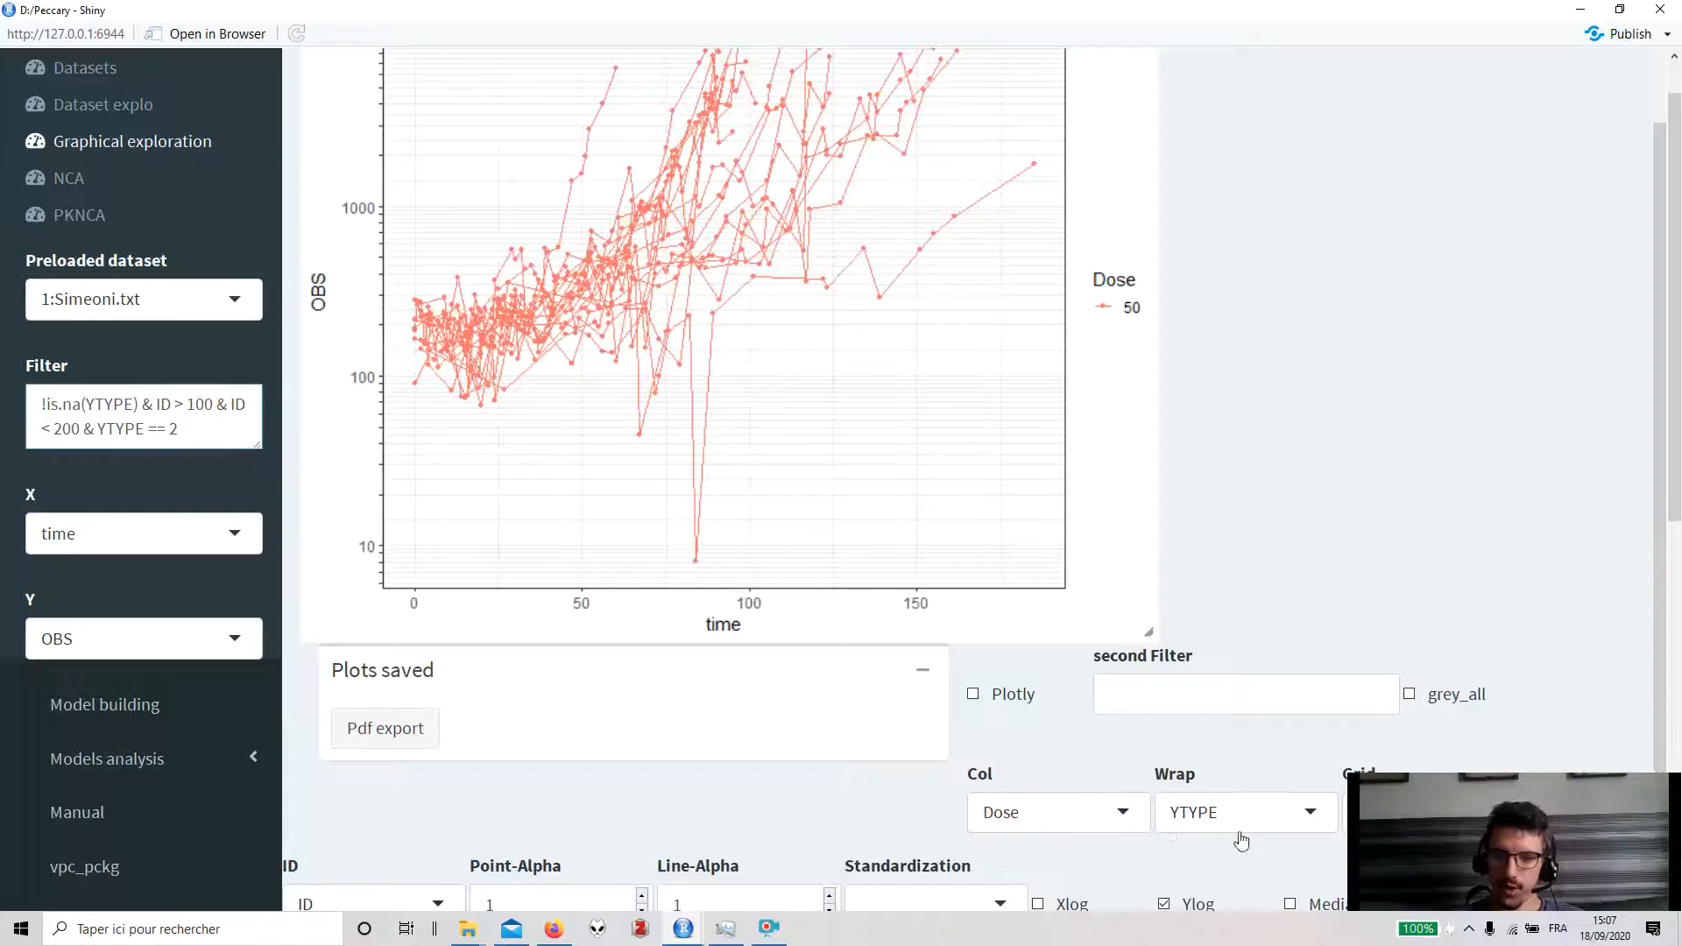
scroll(1147, 828, down, 1)
click(1187, 767)
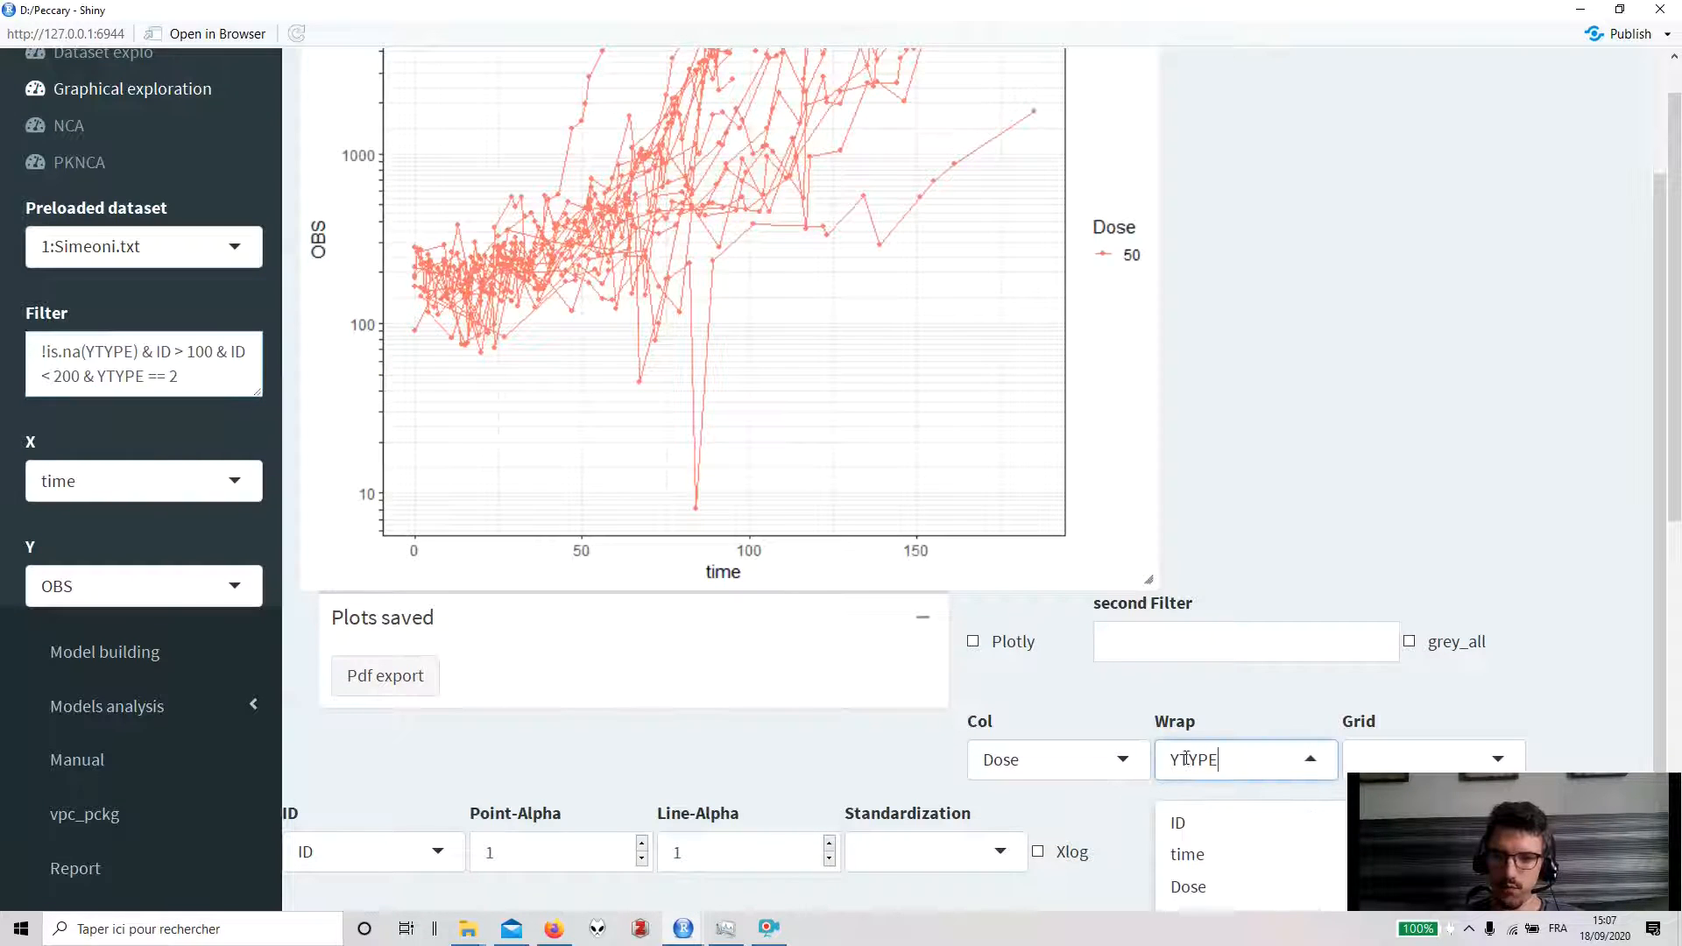
click(1179, 821)
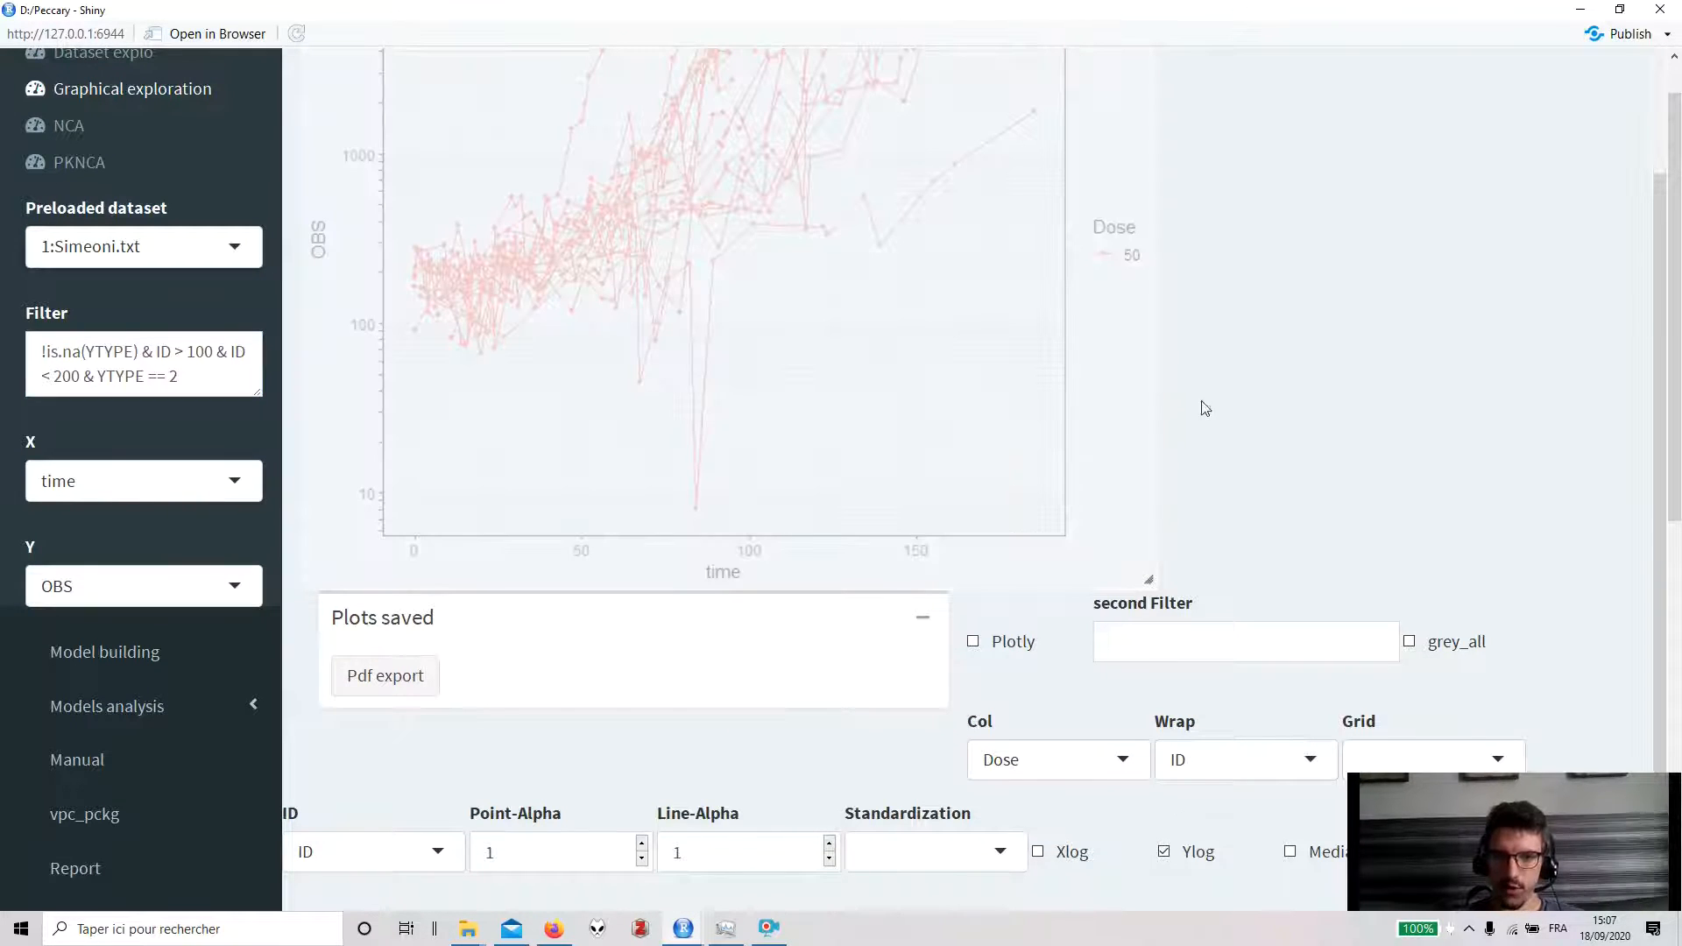
scroll(1182, 424, up, 1)
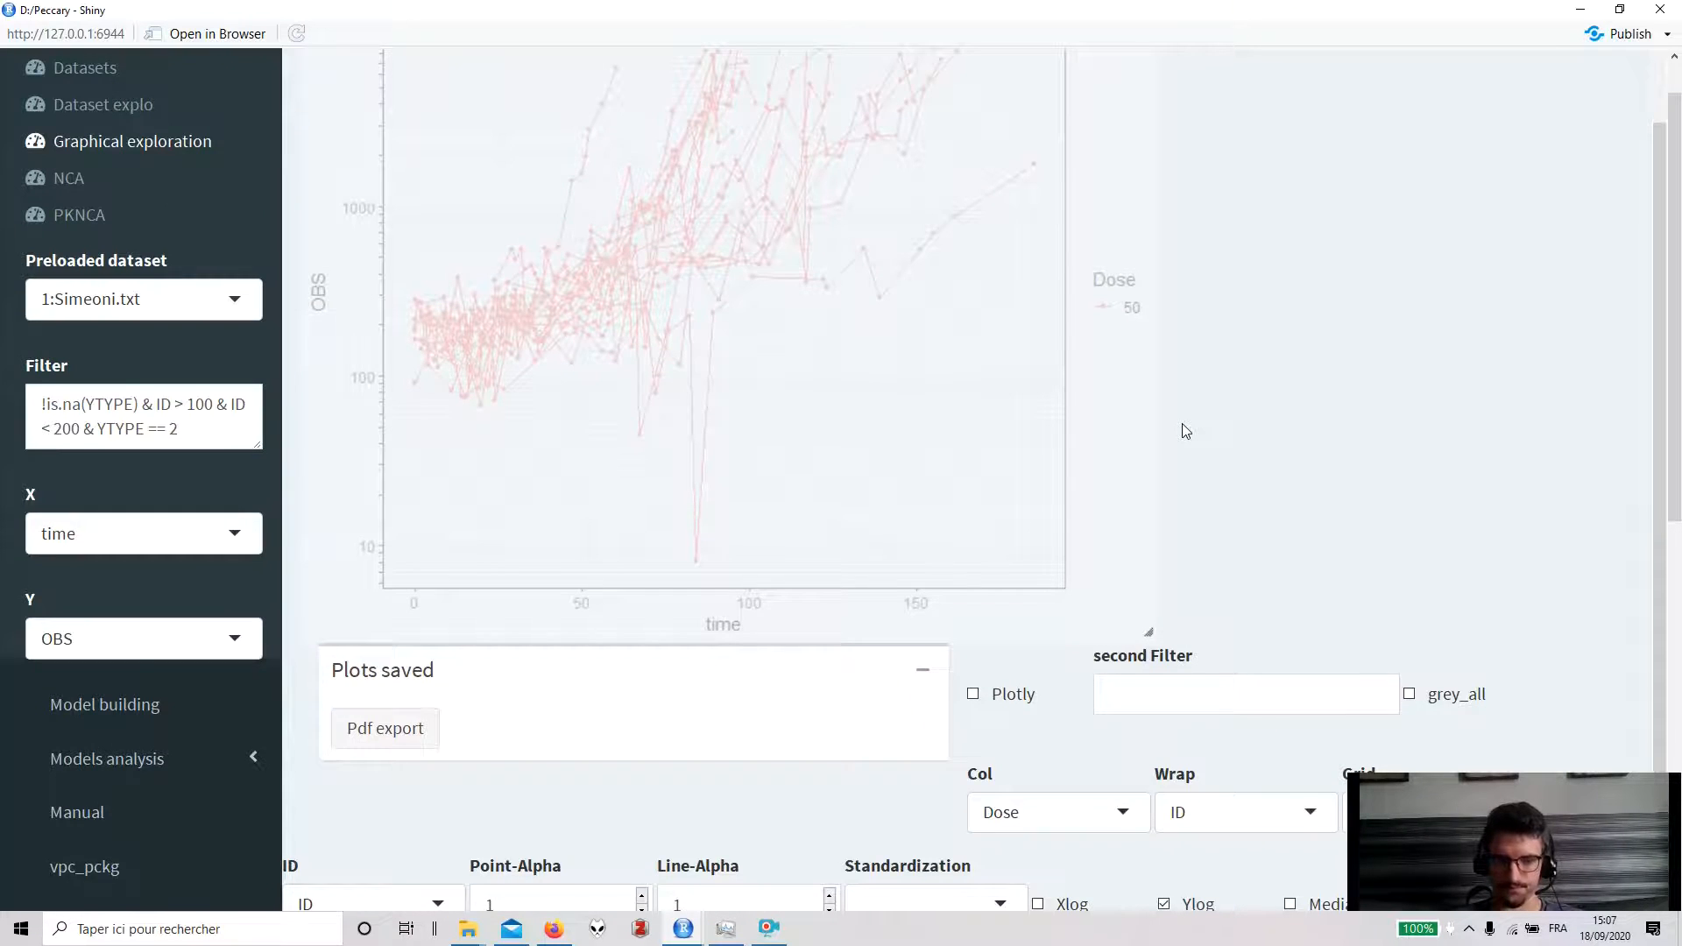
scroll(1185, 430, up, 2)
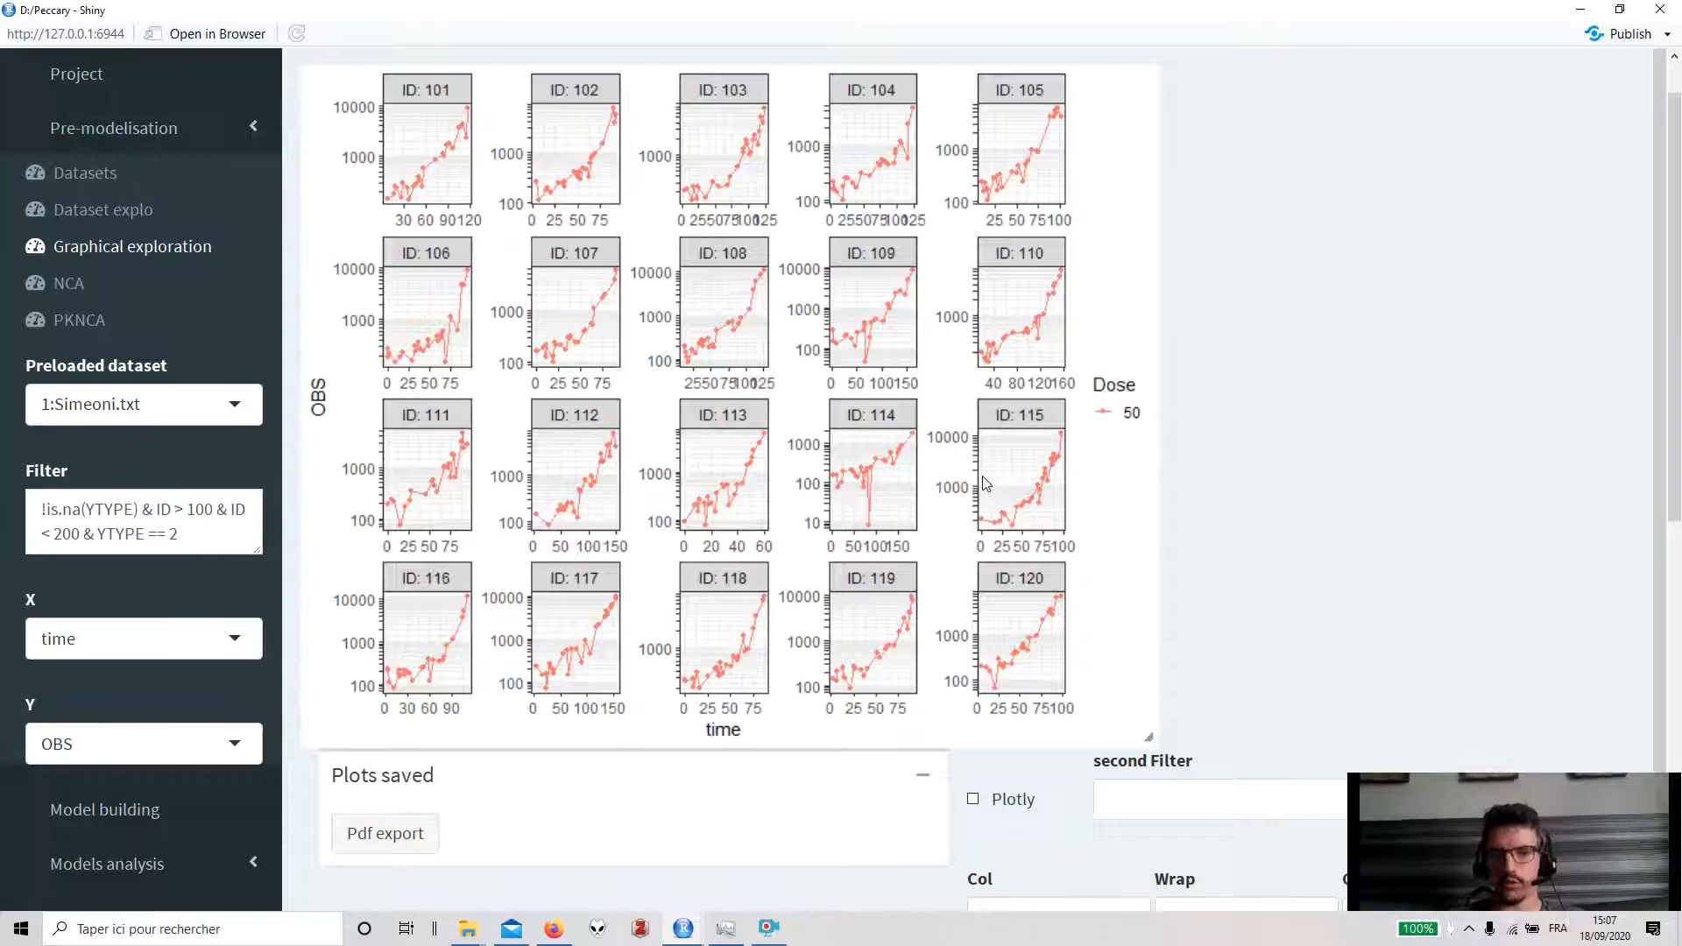
scroll(984, 483, down, 5)
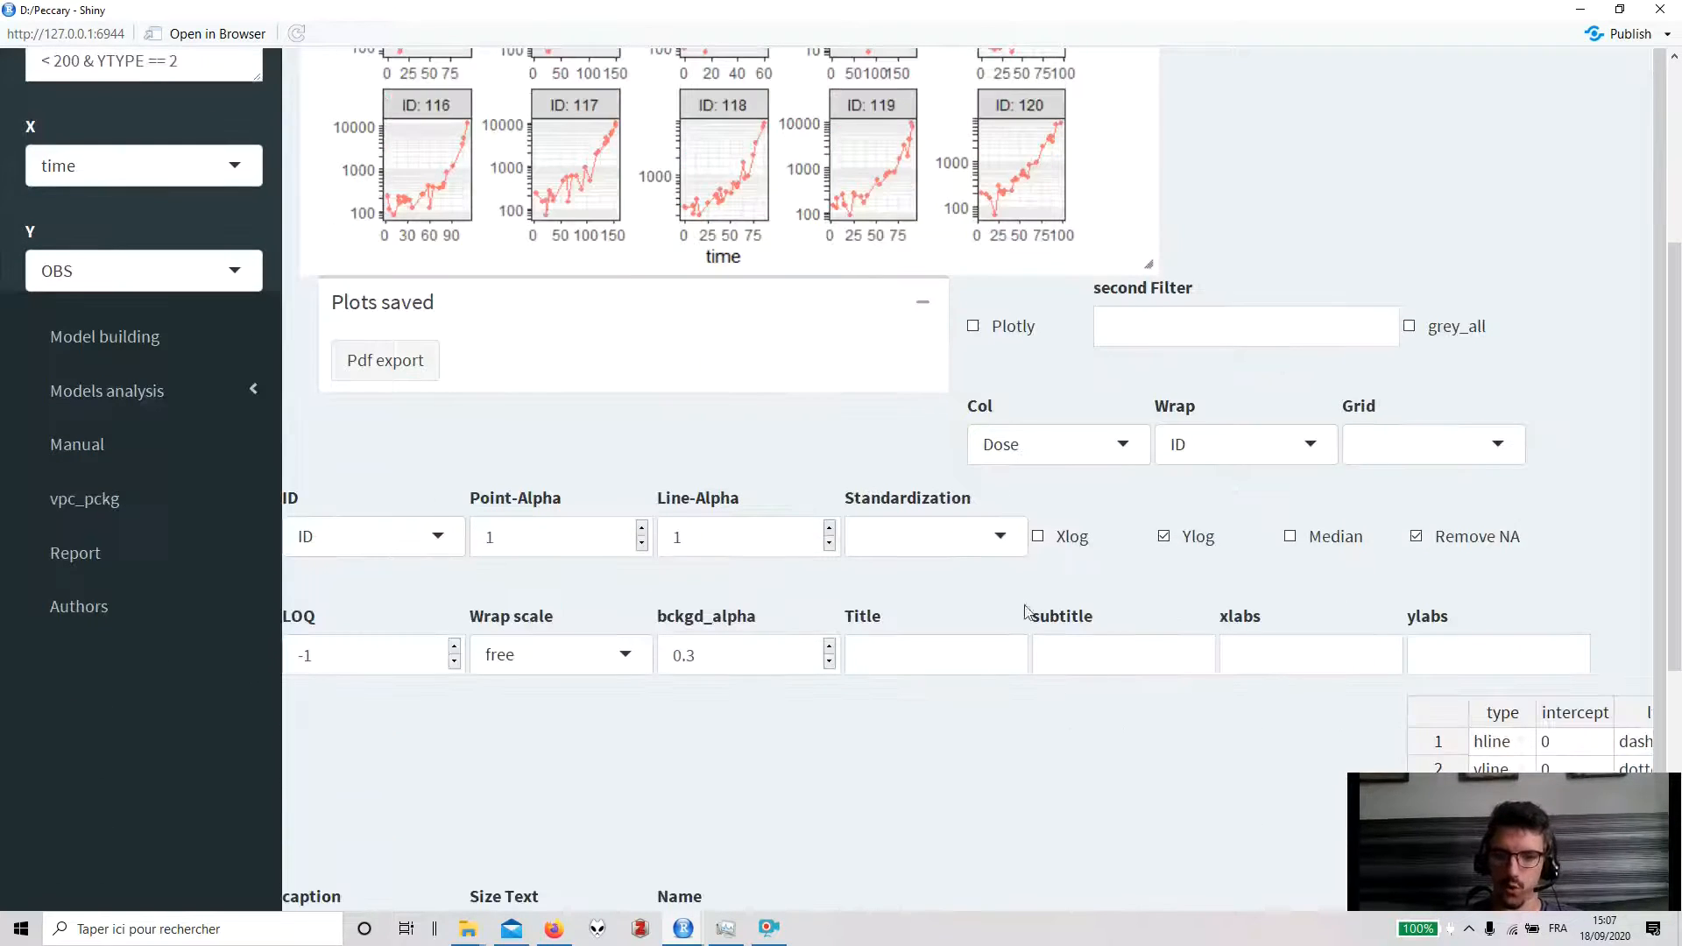
- Enable grey_all to show all other individuals in grey behind each ID panel
click(565, 656)
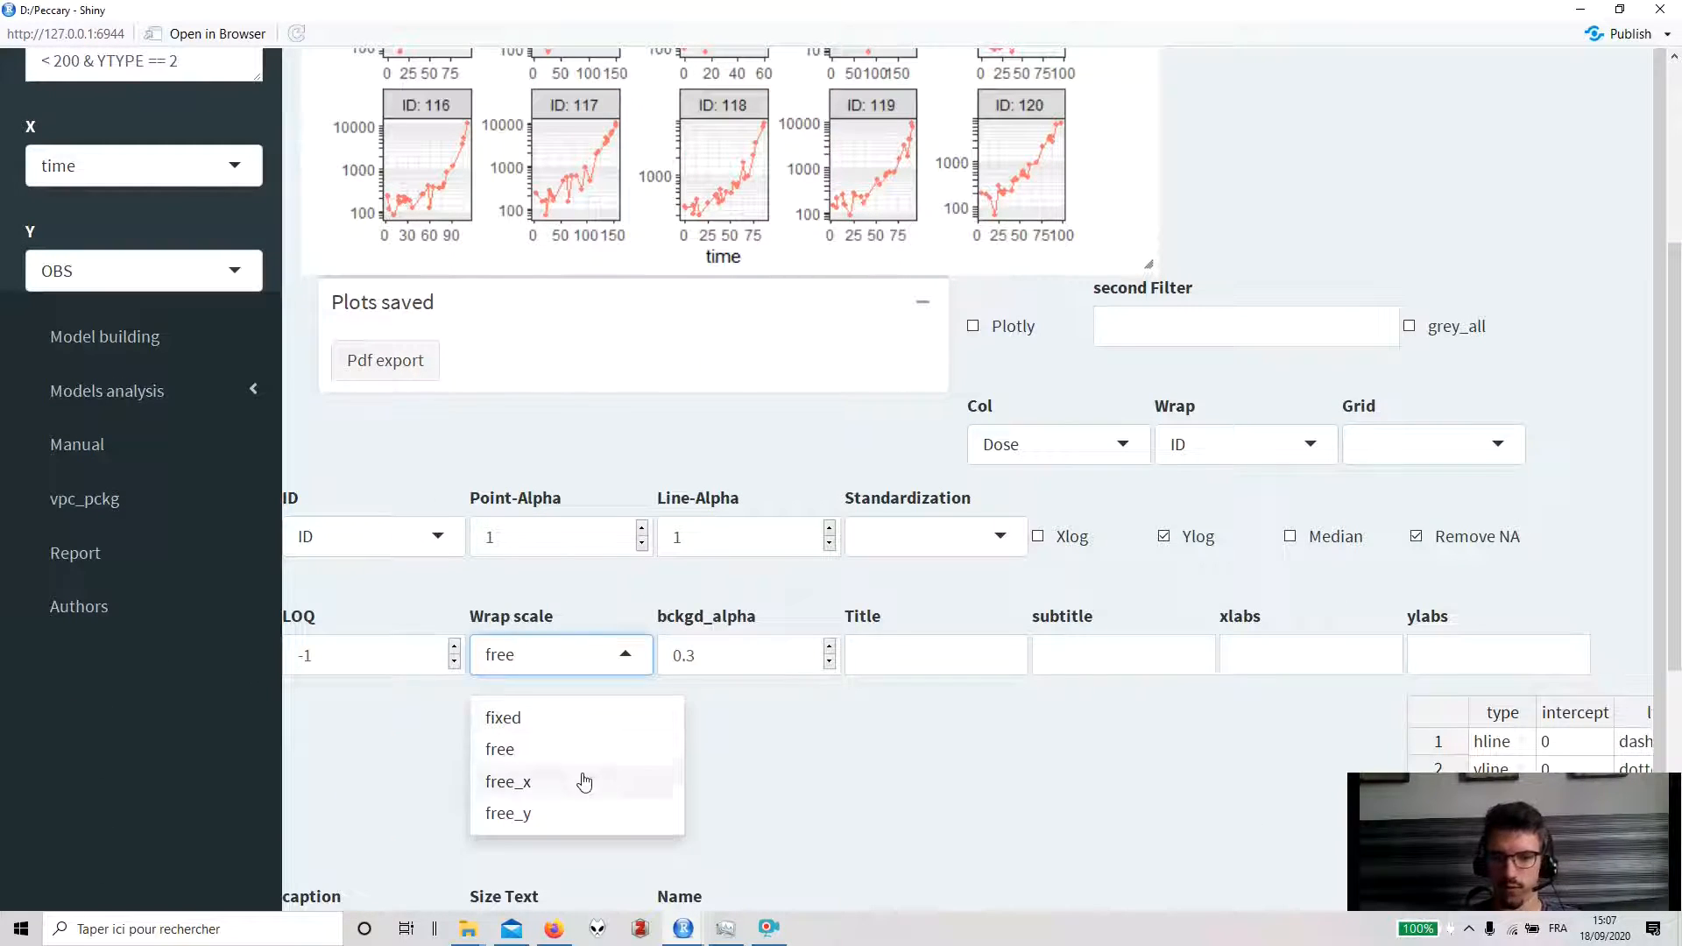
click(1384, 180)
scroll(1370, 250, up, 3)
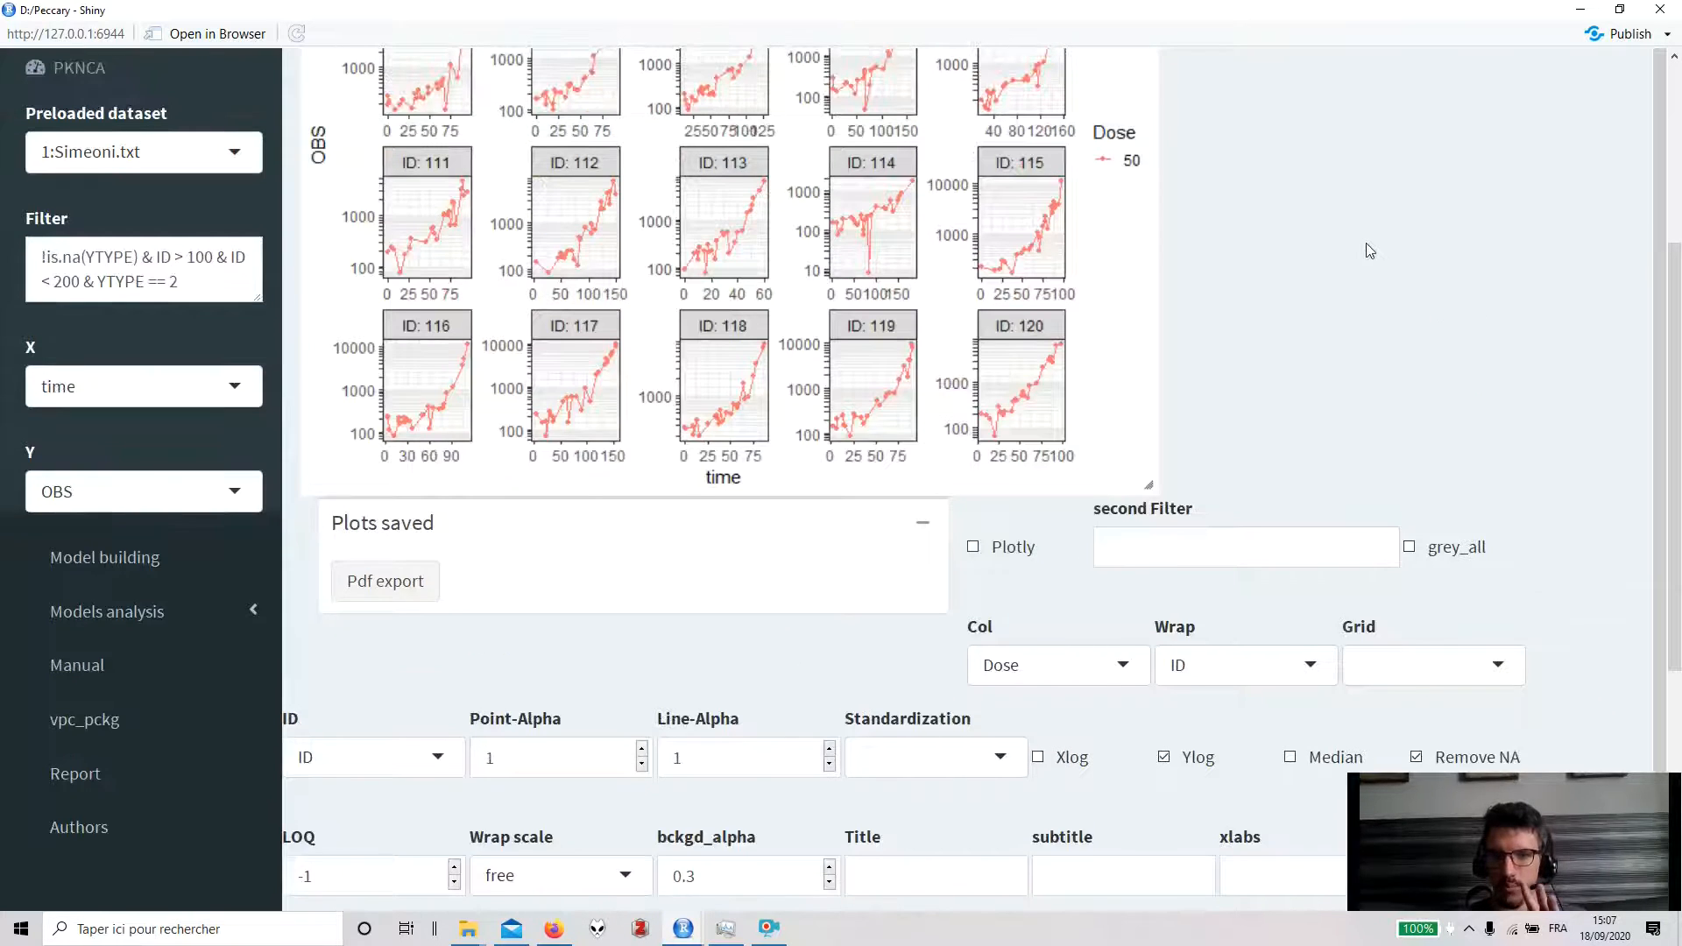
scroll(1370, 252, up, 1)
click(1454, 654)
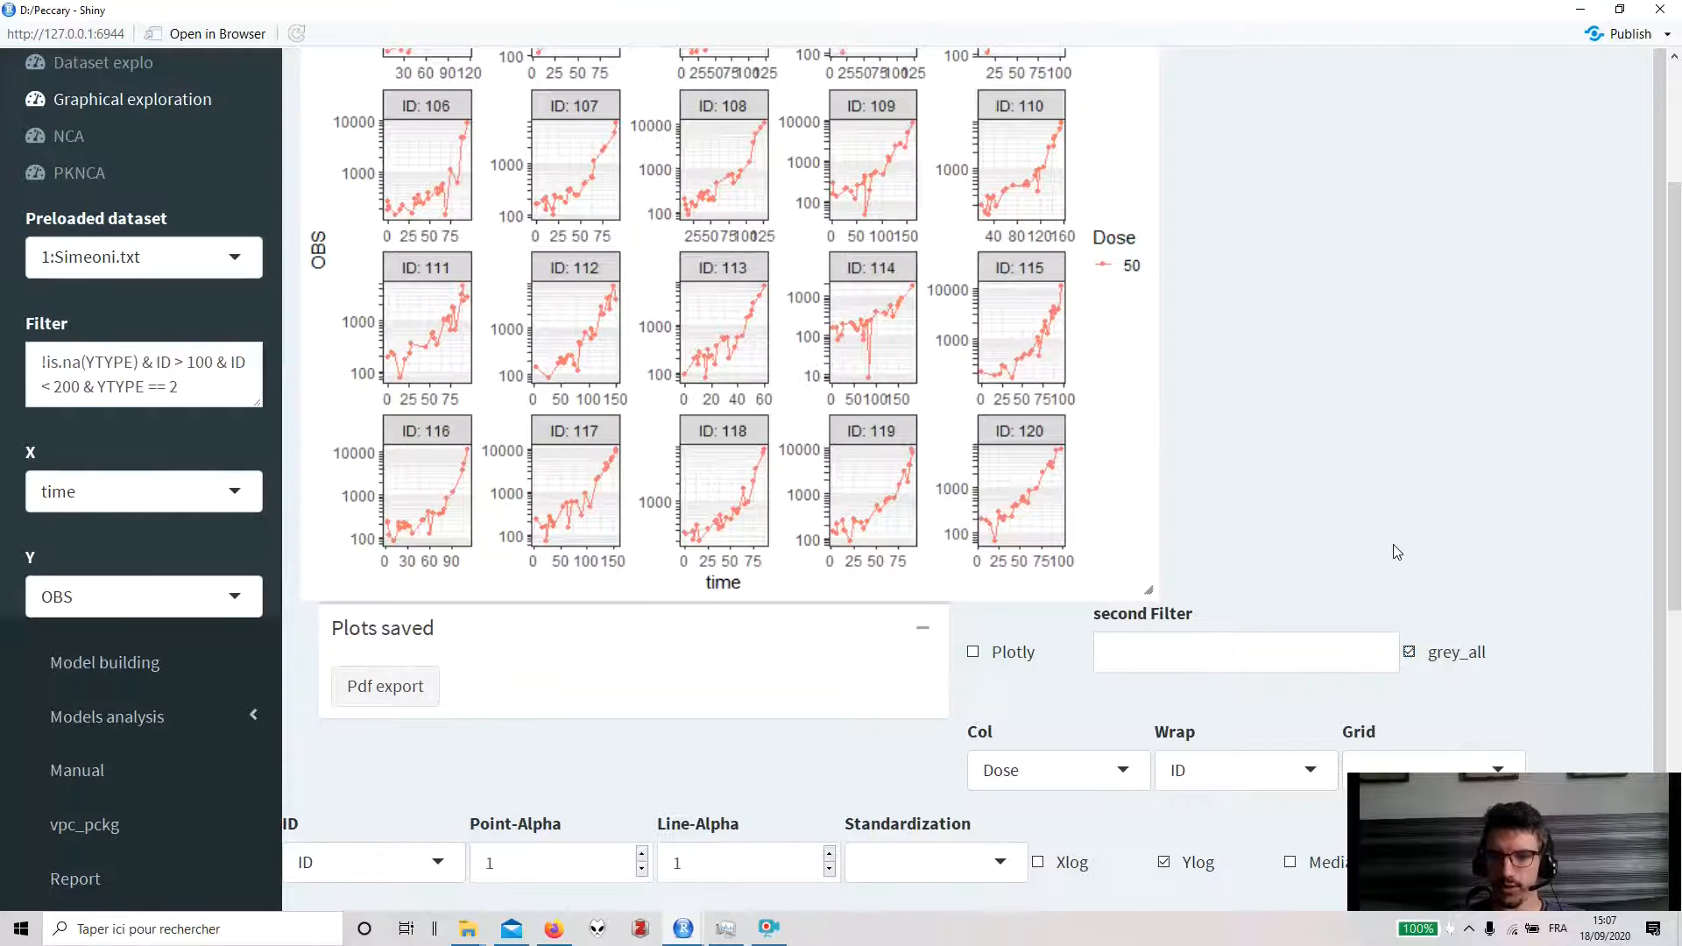
scroll(1391, 552, up, 1)
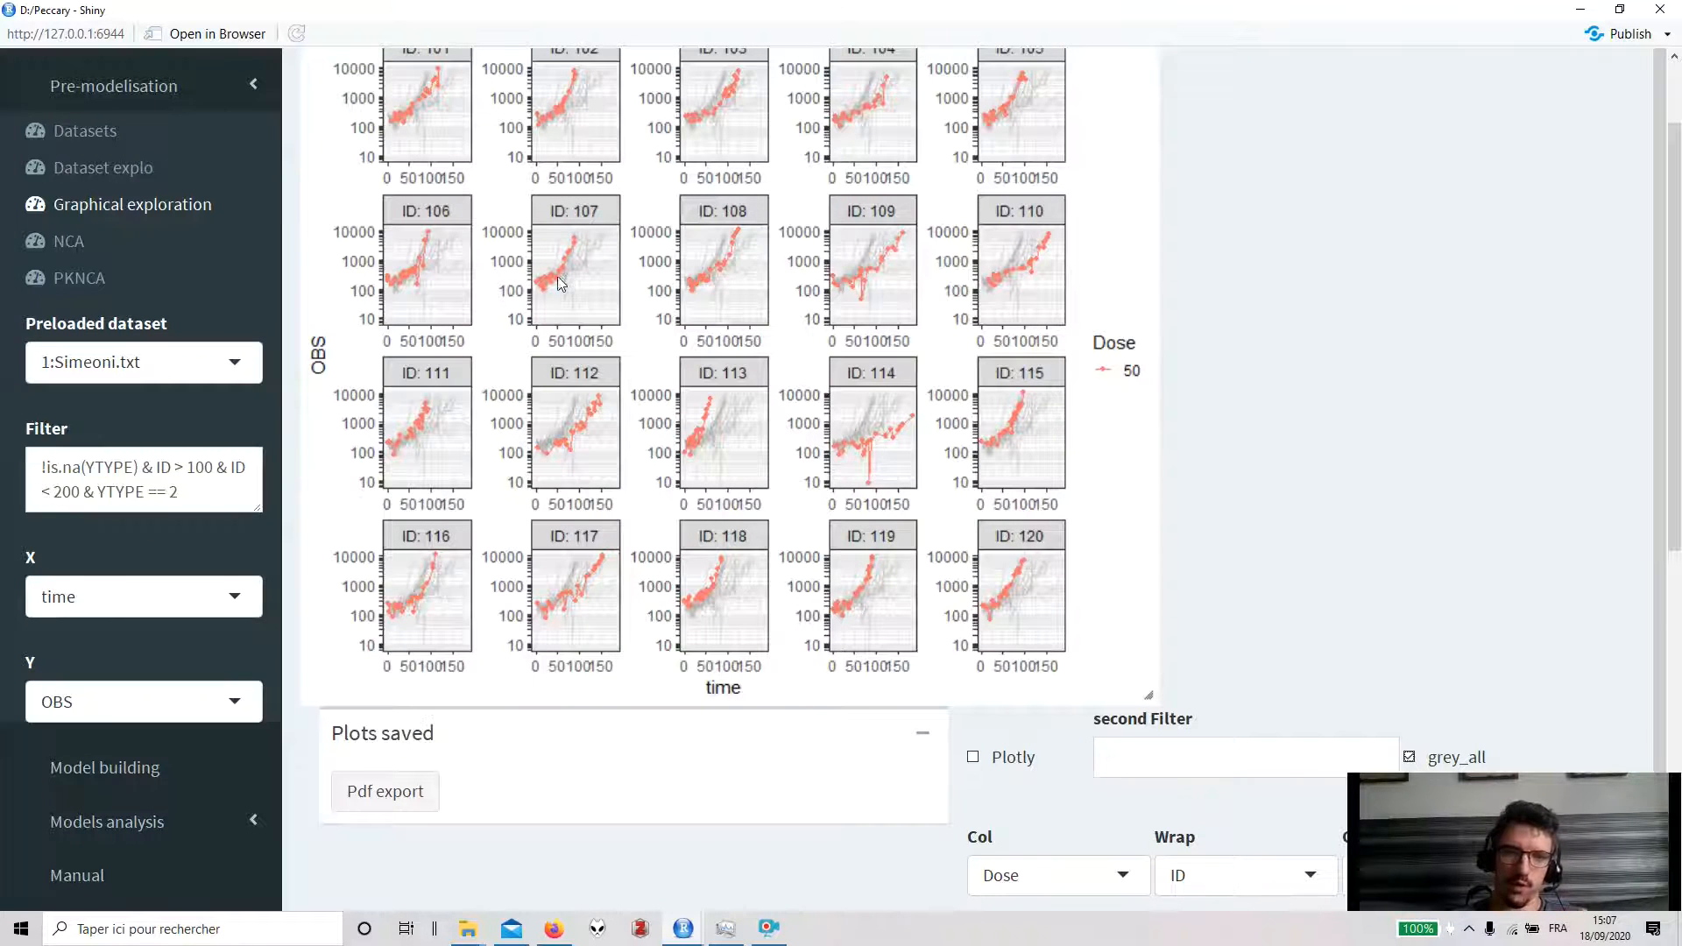
scroll(582, 289, up, 1)
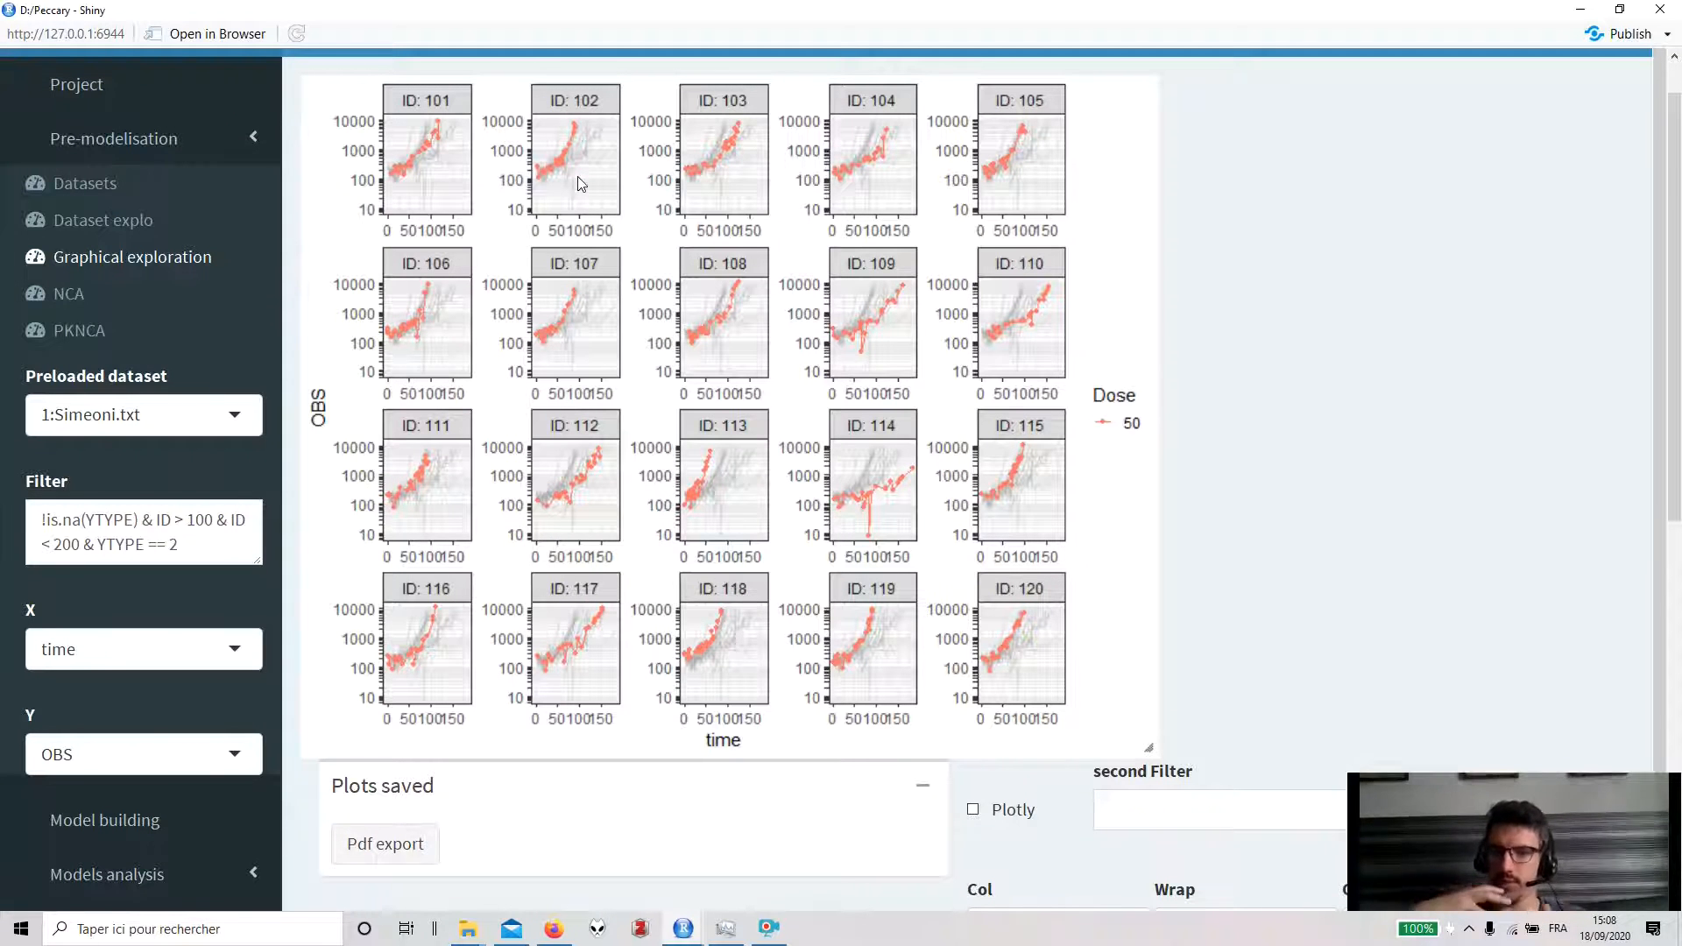
- Set the second filter to ID == 119 to highlight a single individual
click(1150, 804)
scroll(1214, 622, down, 1)
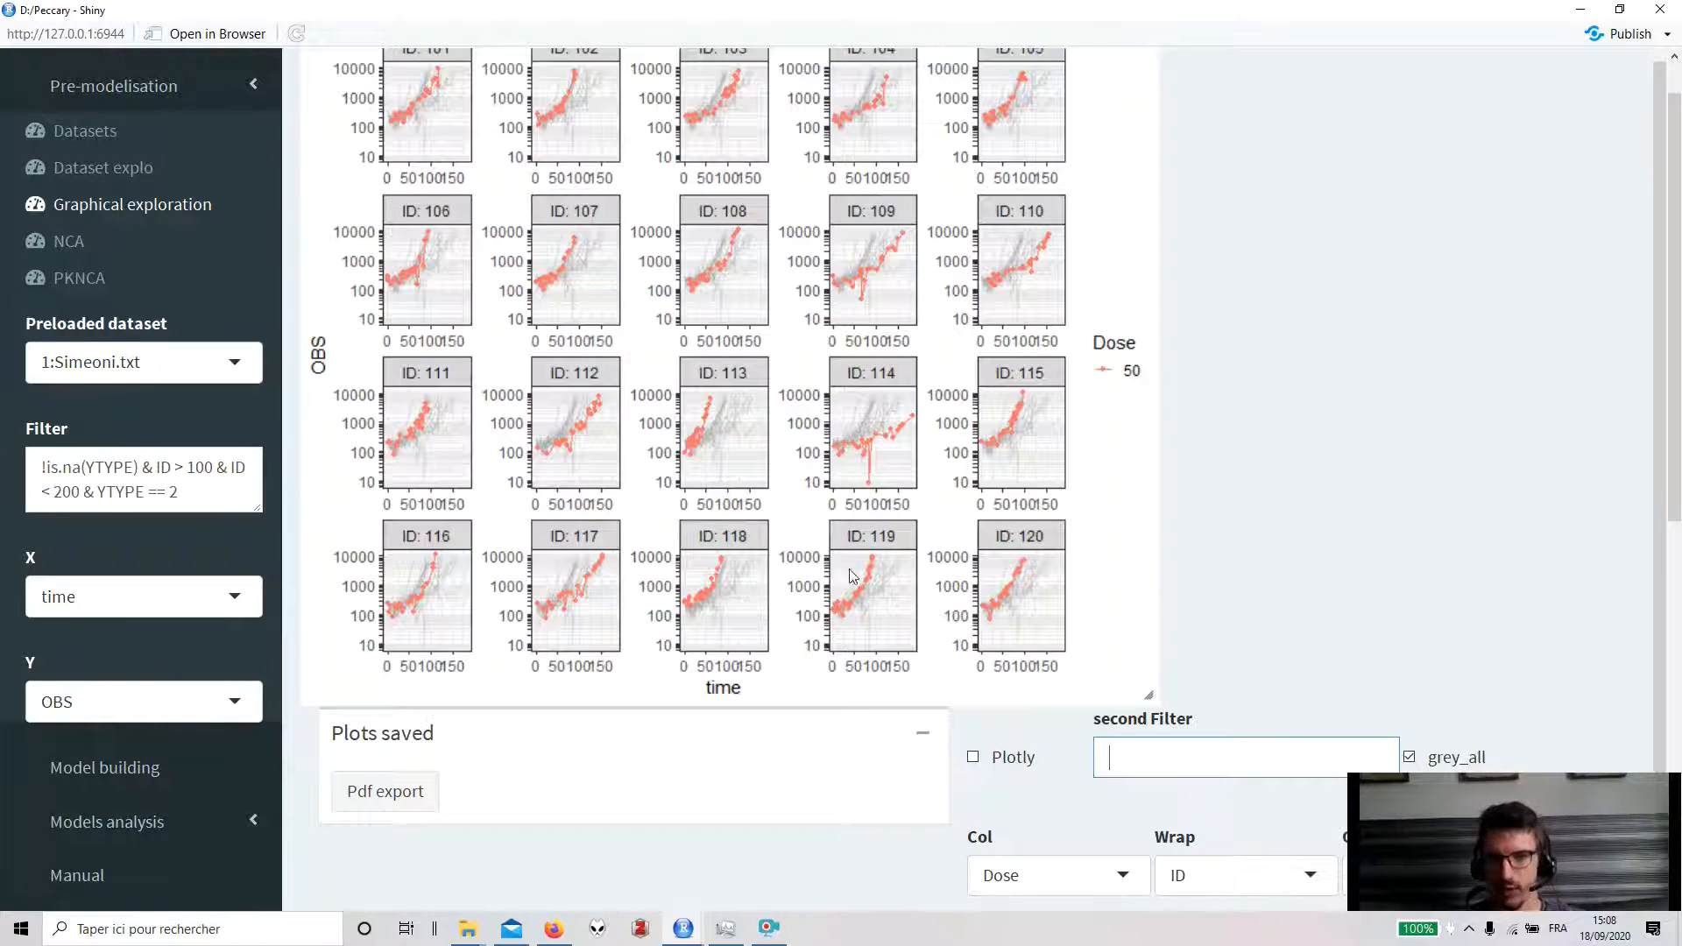
text(ID == 119)
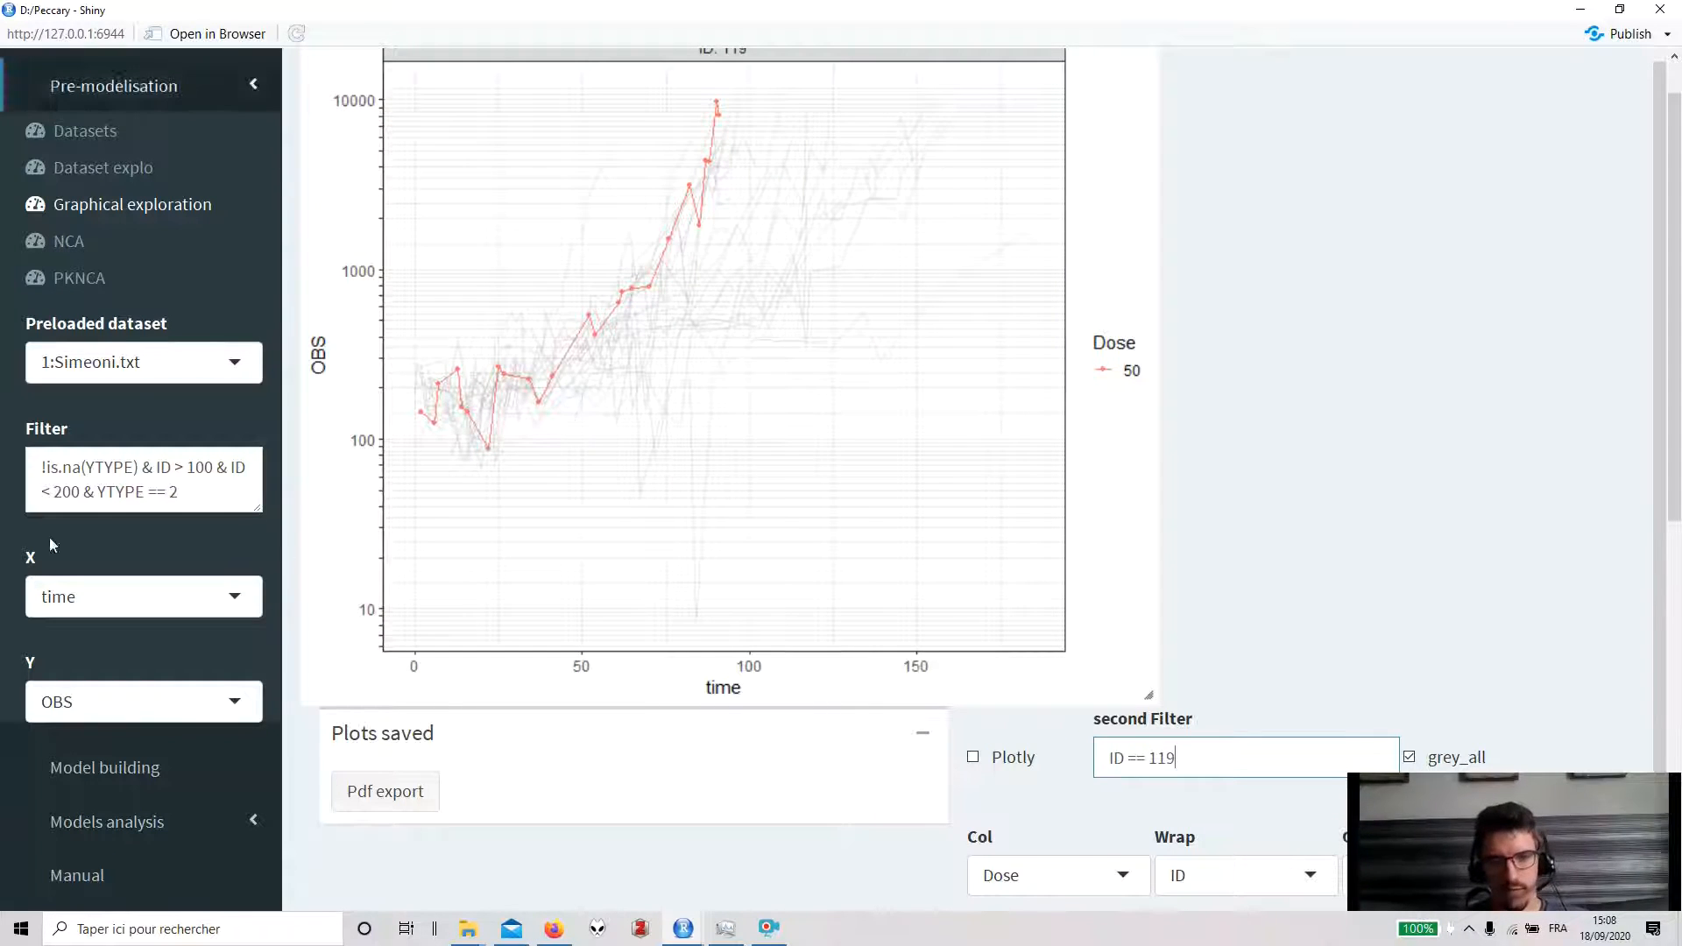
- Move the ID == 119 condition from the second filter into the main filter
drag(1271, 759, 1105, 758)
key(BackSpace)
click(227, 503)
text(& ID == 119)
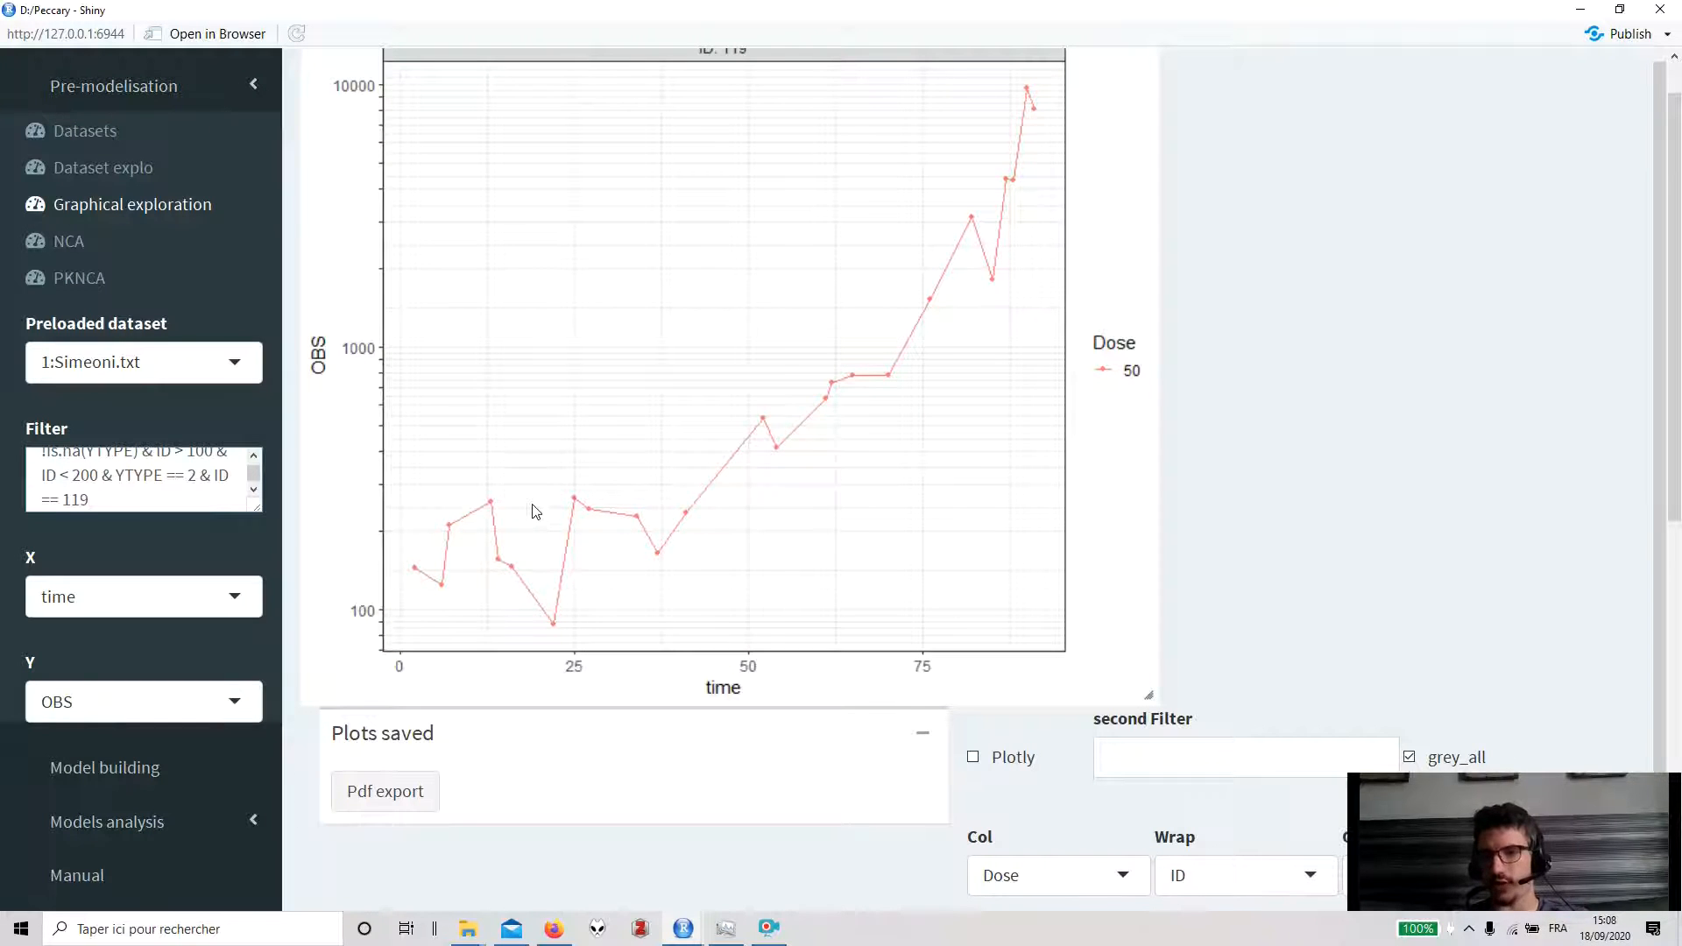
- Move the ID == 119 condition back from the main filter into the second filter
drag(208, 508, 207, 489)
key(ctrl+c)
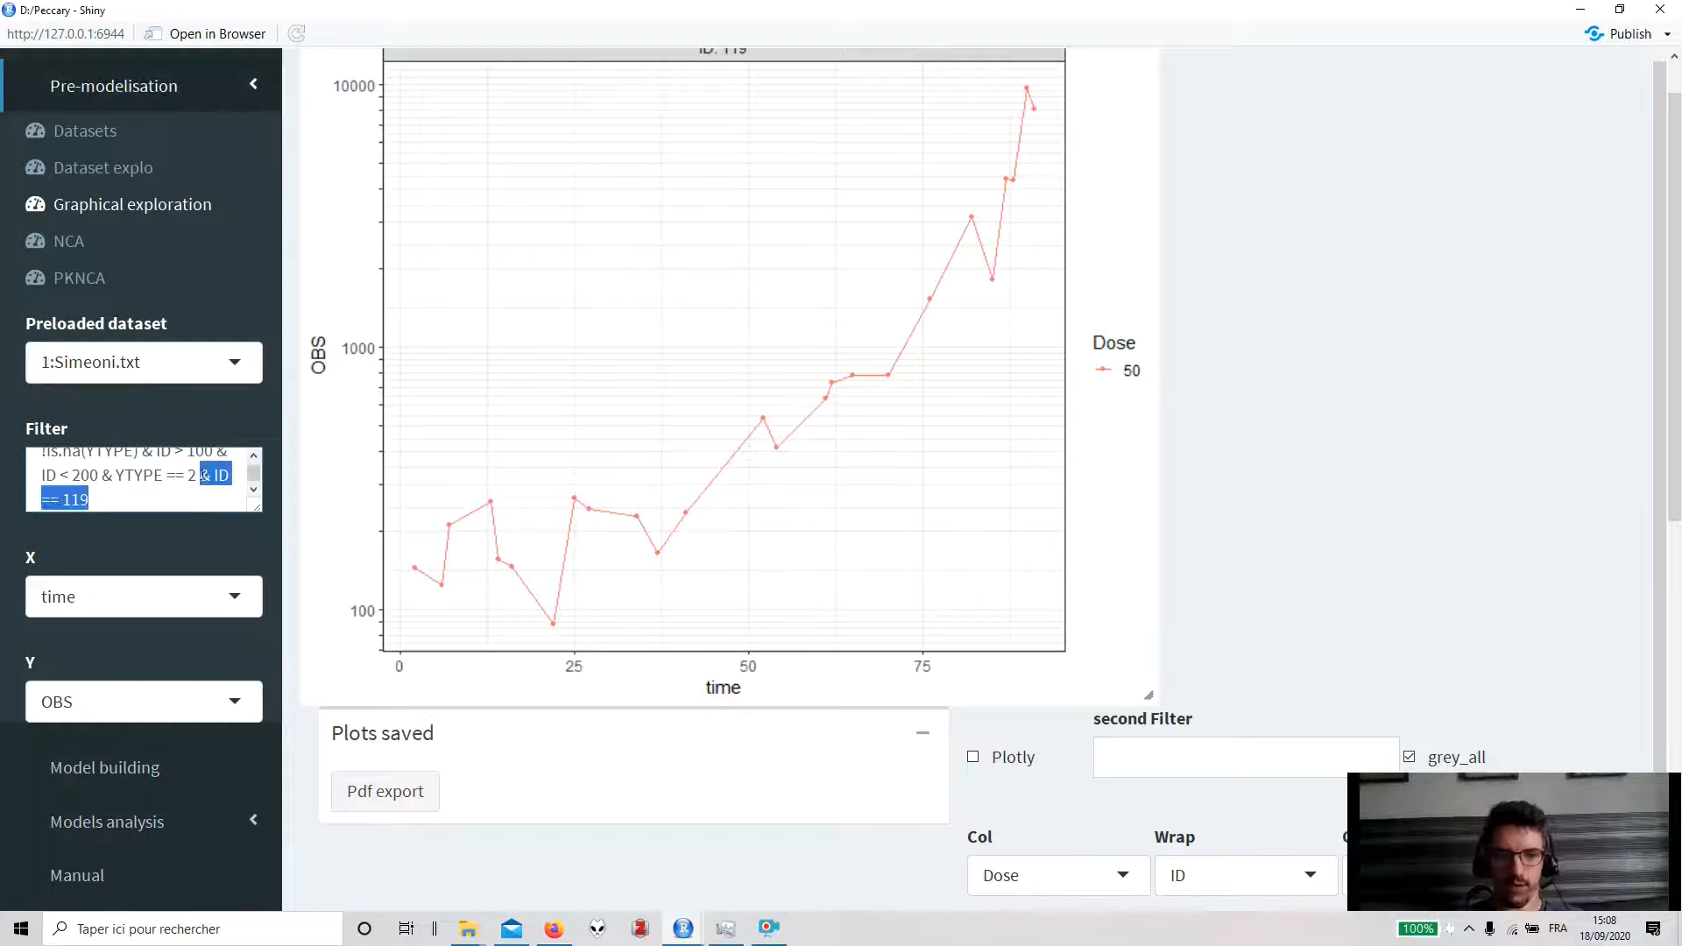
key(BackSpace)
click(1235, 763)
key(ctrl+v)
click(1123, 755)
key(BackSpace)
key(BackSpace)
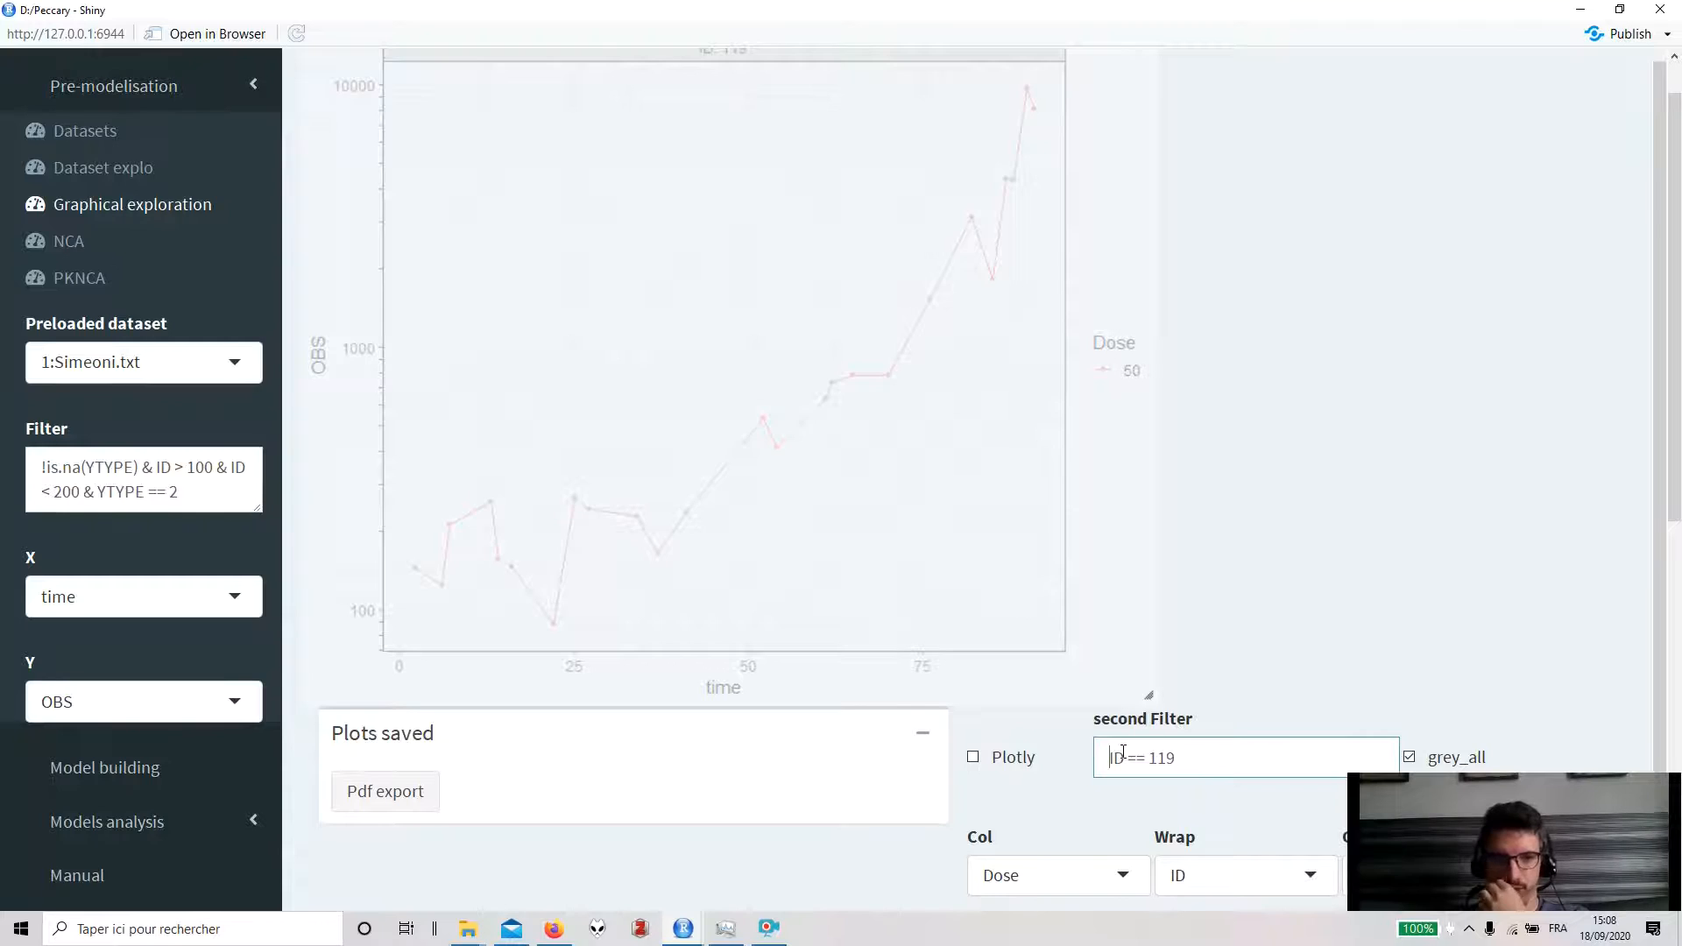
- Expand the R code panel and examine the generated filter lines
scroll(1123, 753, down, 9)
double_click(927, 644)
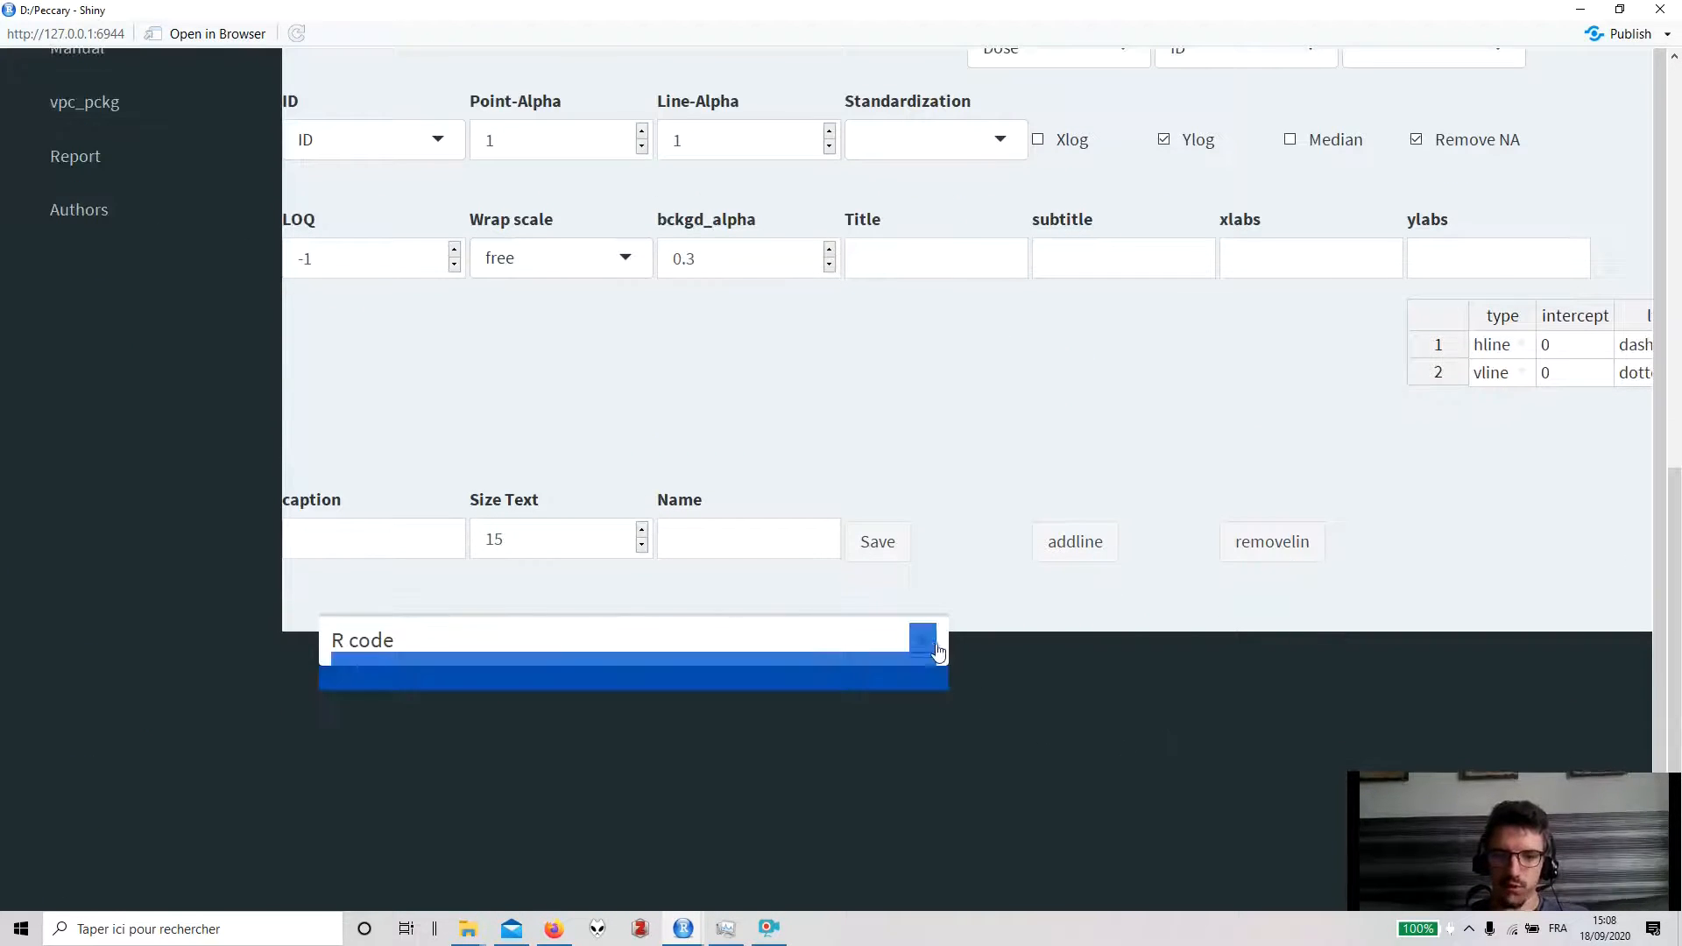
scroll(1058, 696, down, 4)
click(1057, 698)
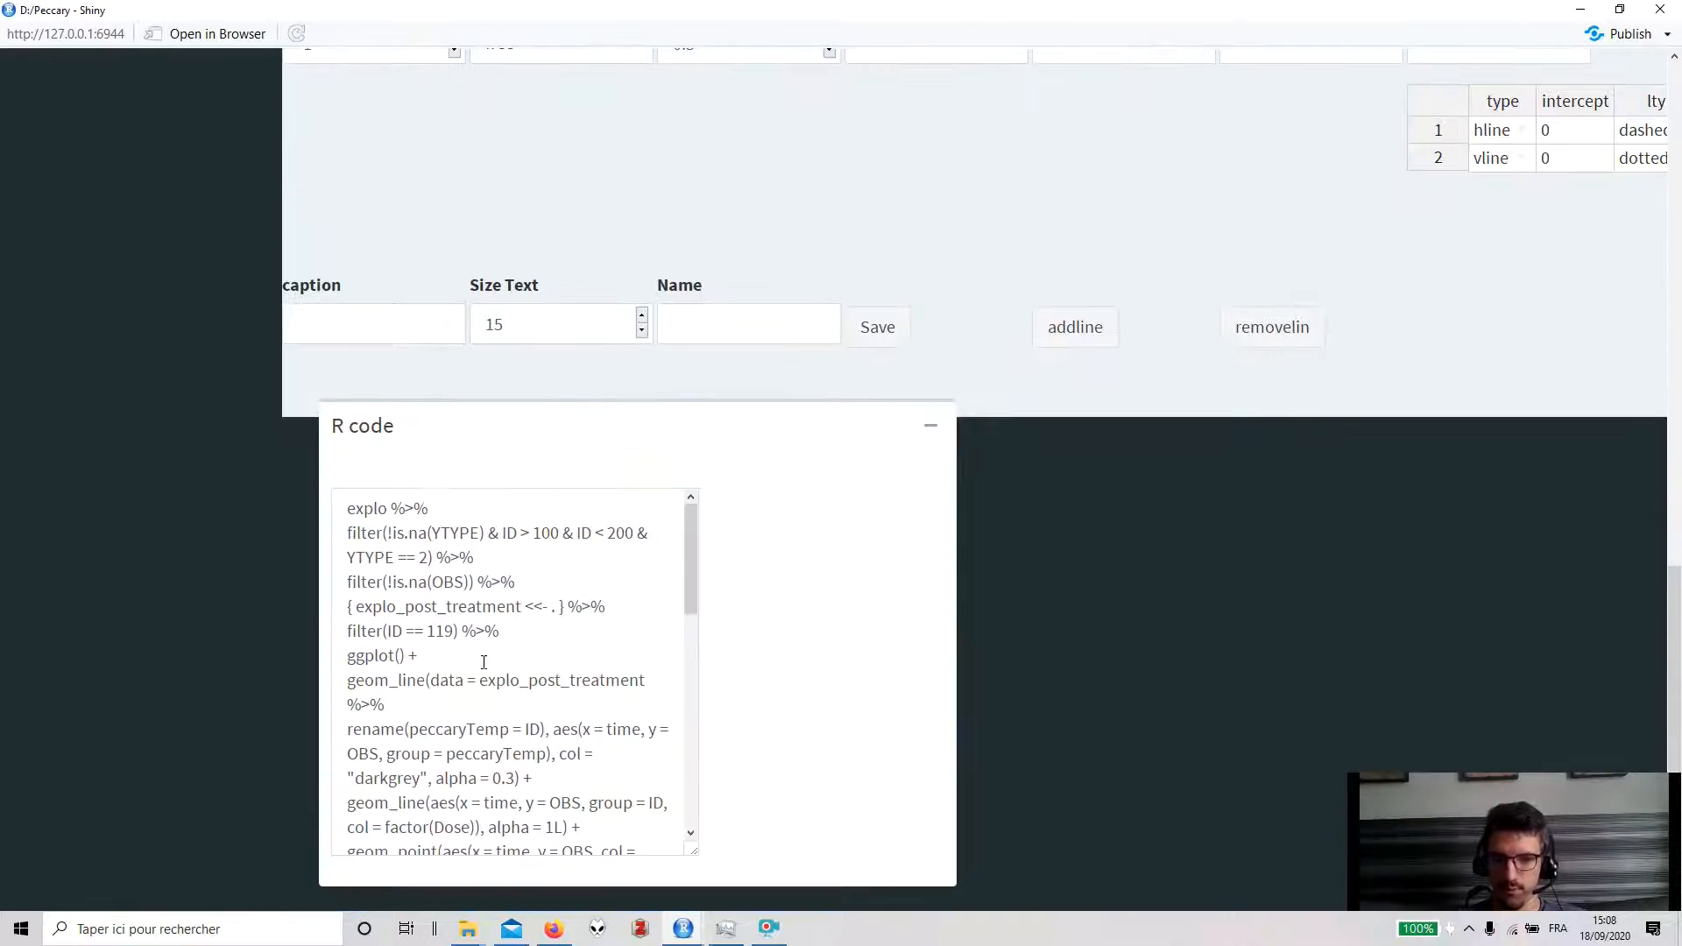
drag(511, 565, 333, 540)
click(484, 561)
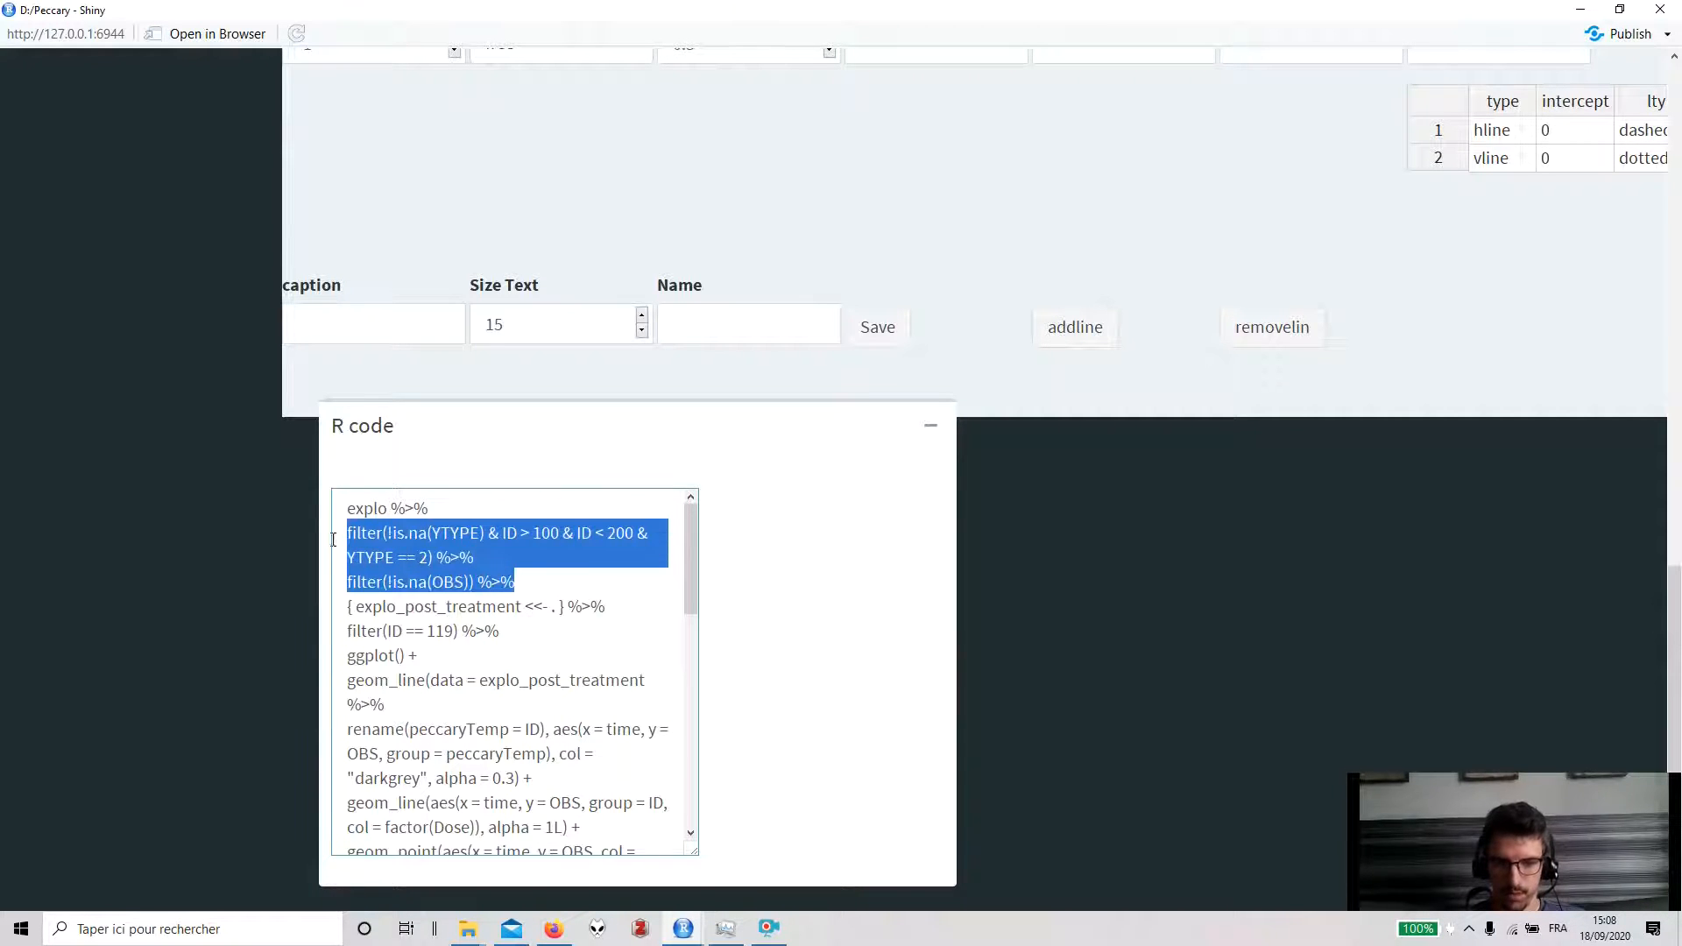
- Examine how explo_post_treatment is used in the generated R code
scroll(329, 537, up, 8)
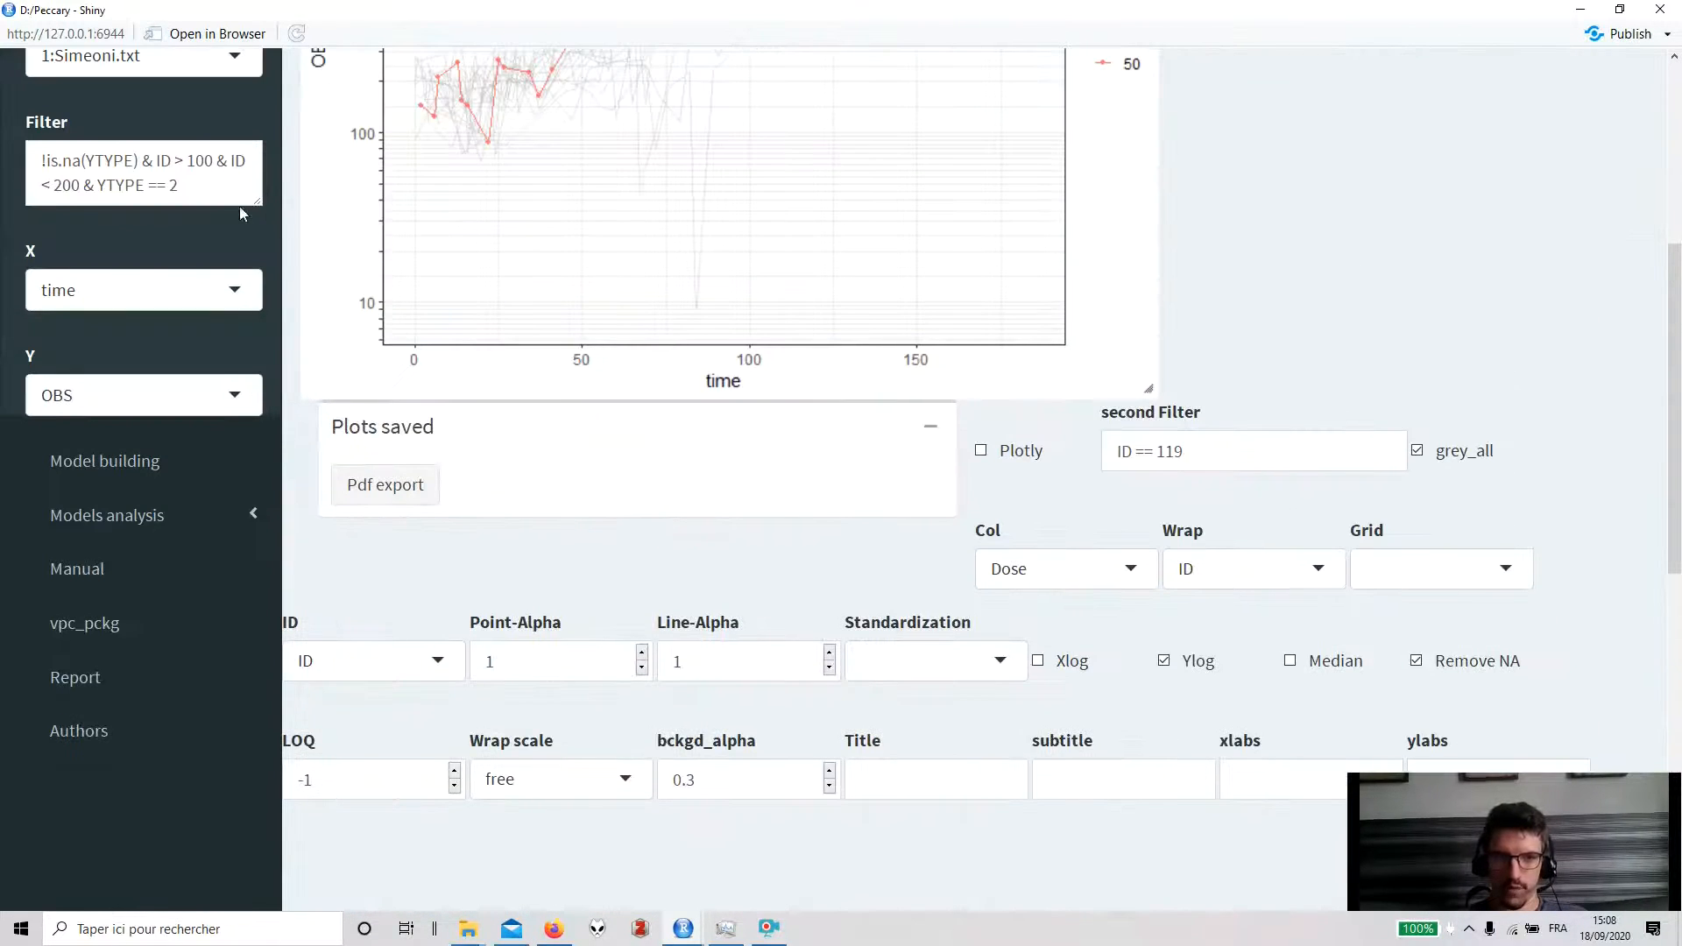
scroll(920, 565, down, 6)
drag(365, 764, 521, 769)
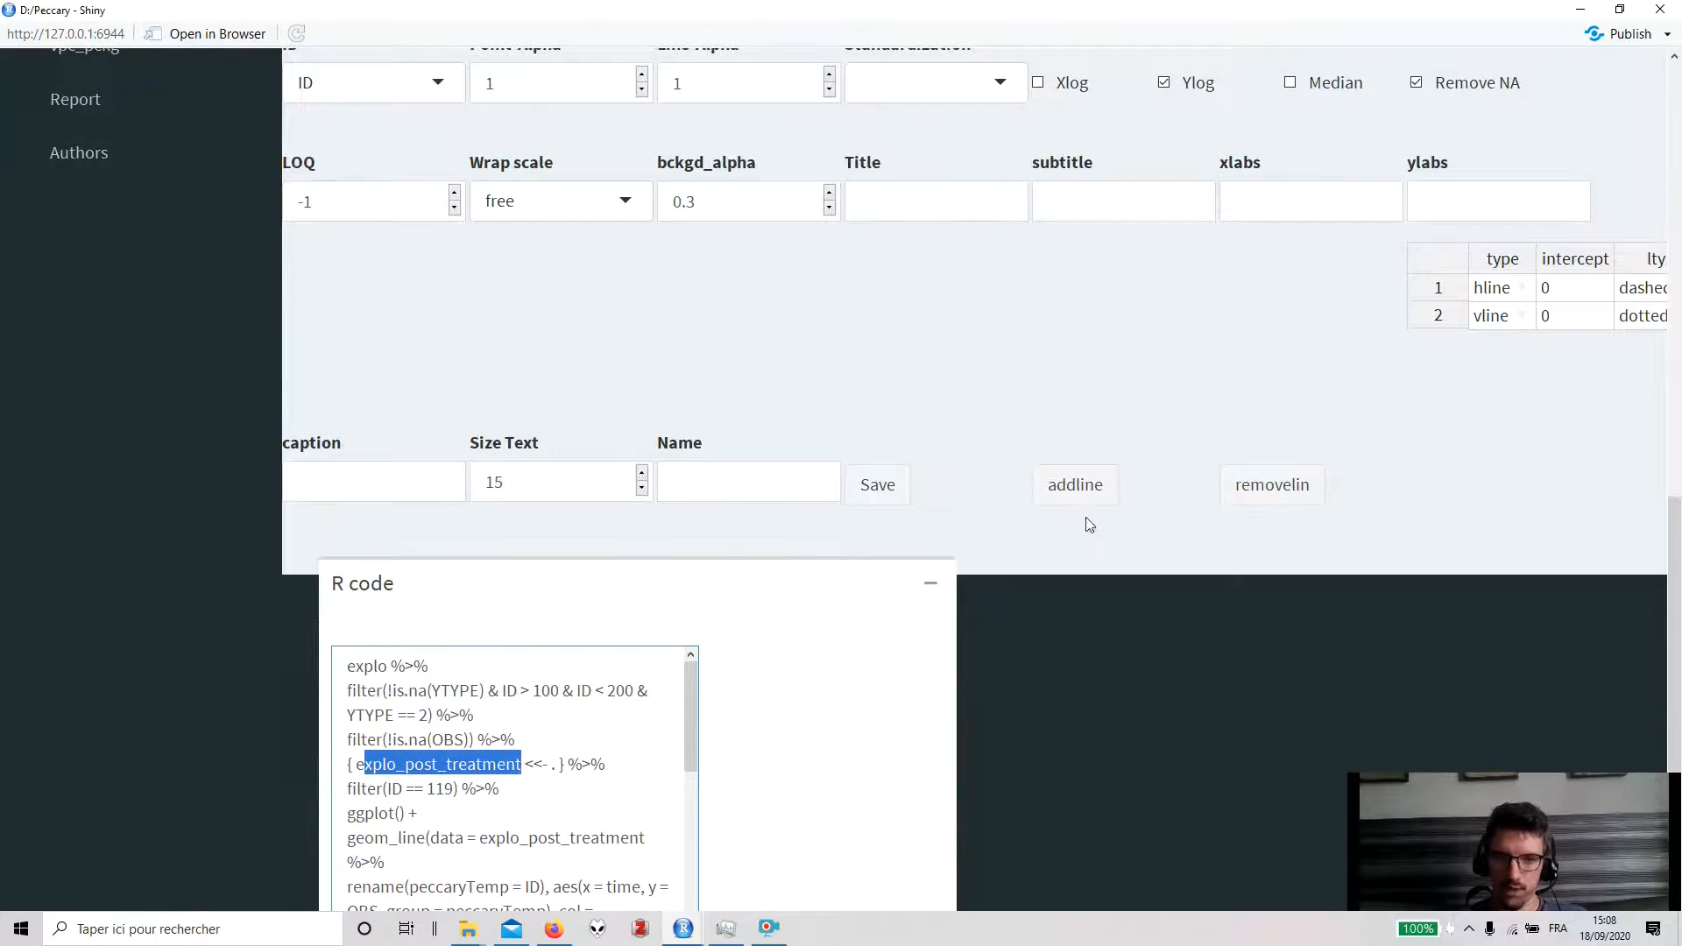
scroll(1089, 524, up, 10)
scroll(832, 679, down, 8)
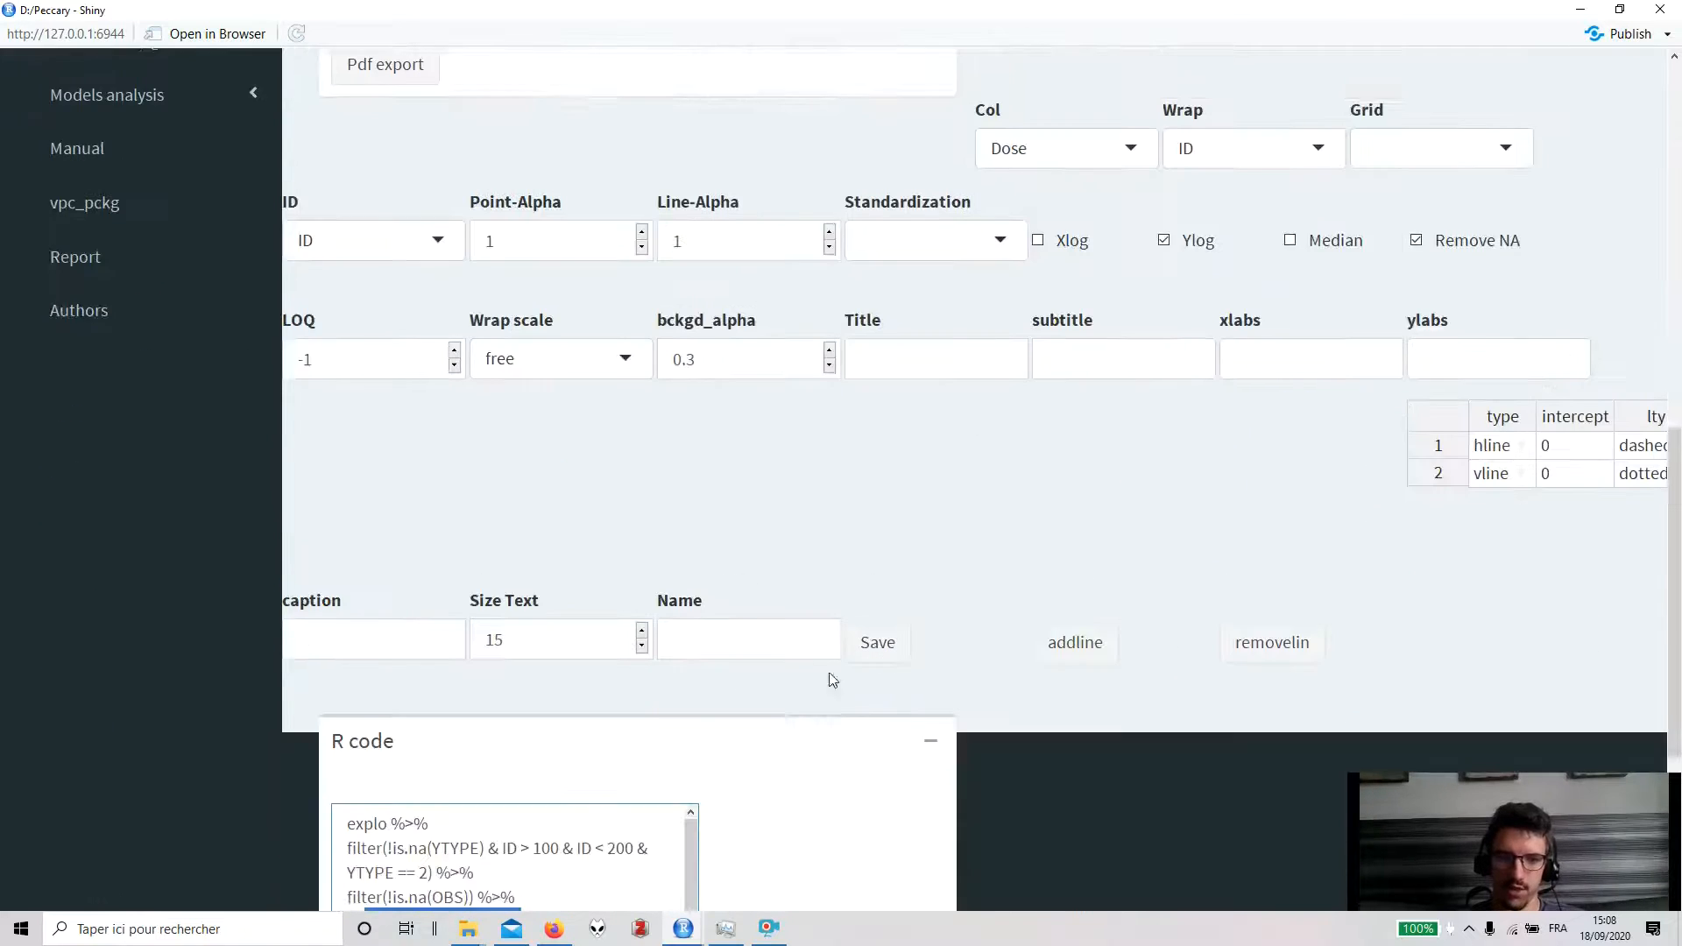
- Highlight the ID == 119 filter line in the R code and the main filter text to compare them
scroll(833, 680, down, 2)
drag(507, 739, 309, 739)
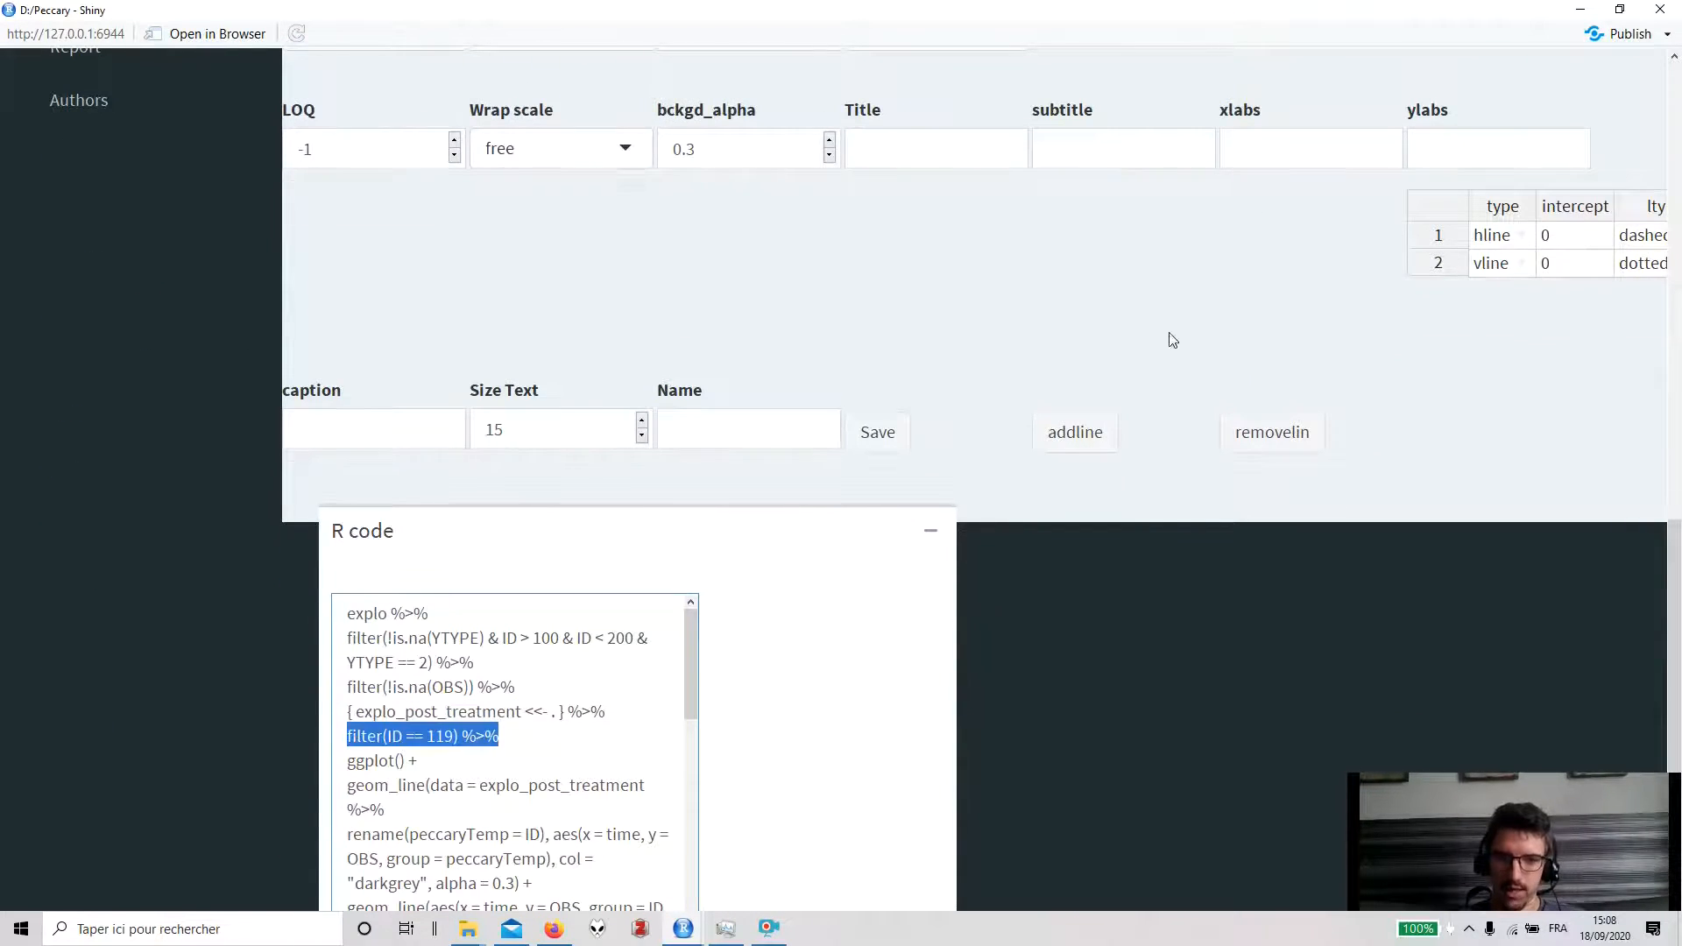
scroll(1173, 339, up, 10)
drag(180, 598, 42, 571)
scroll(953, 429, down, 2)
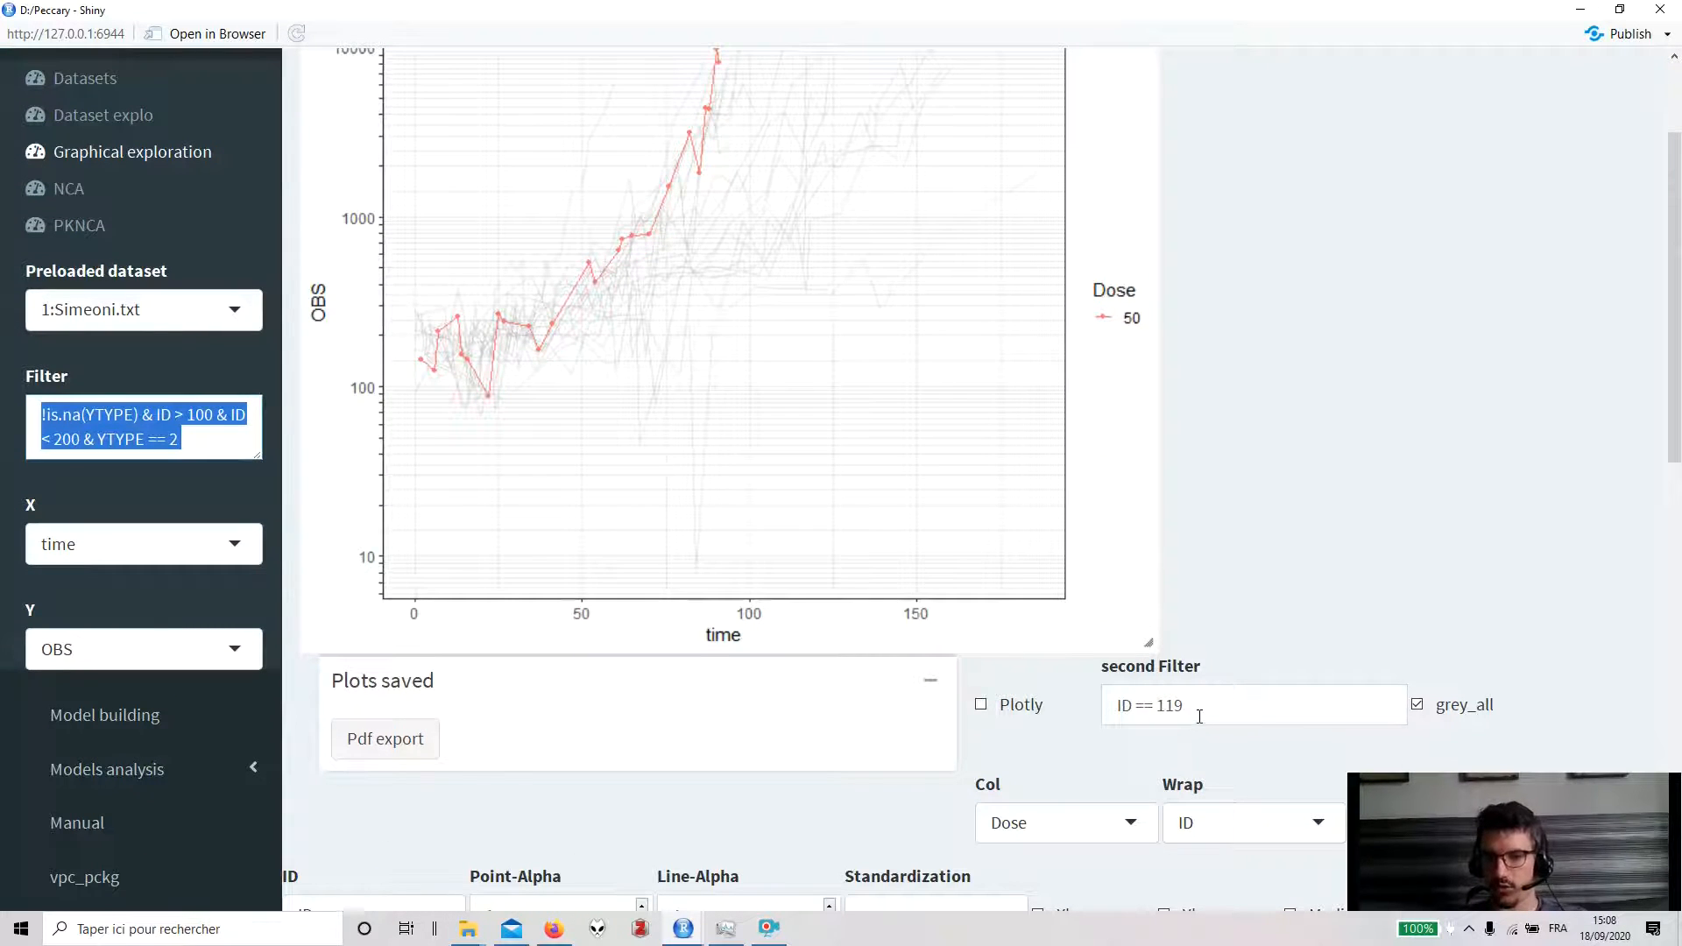
- Change the second filter to ID %in% 119:121
drag(1137, 706, 1202, 704)
text(µ)
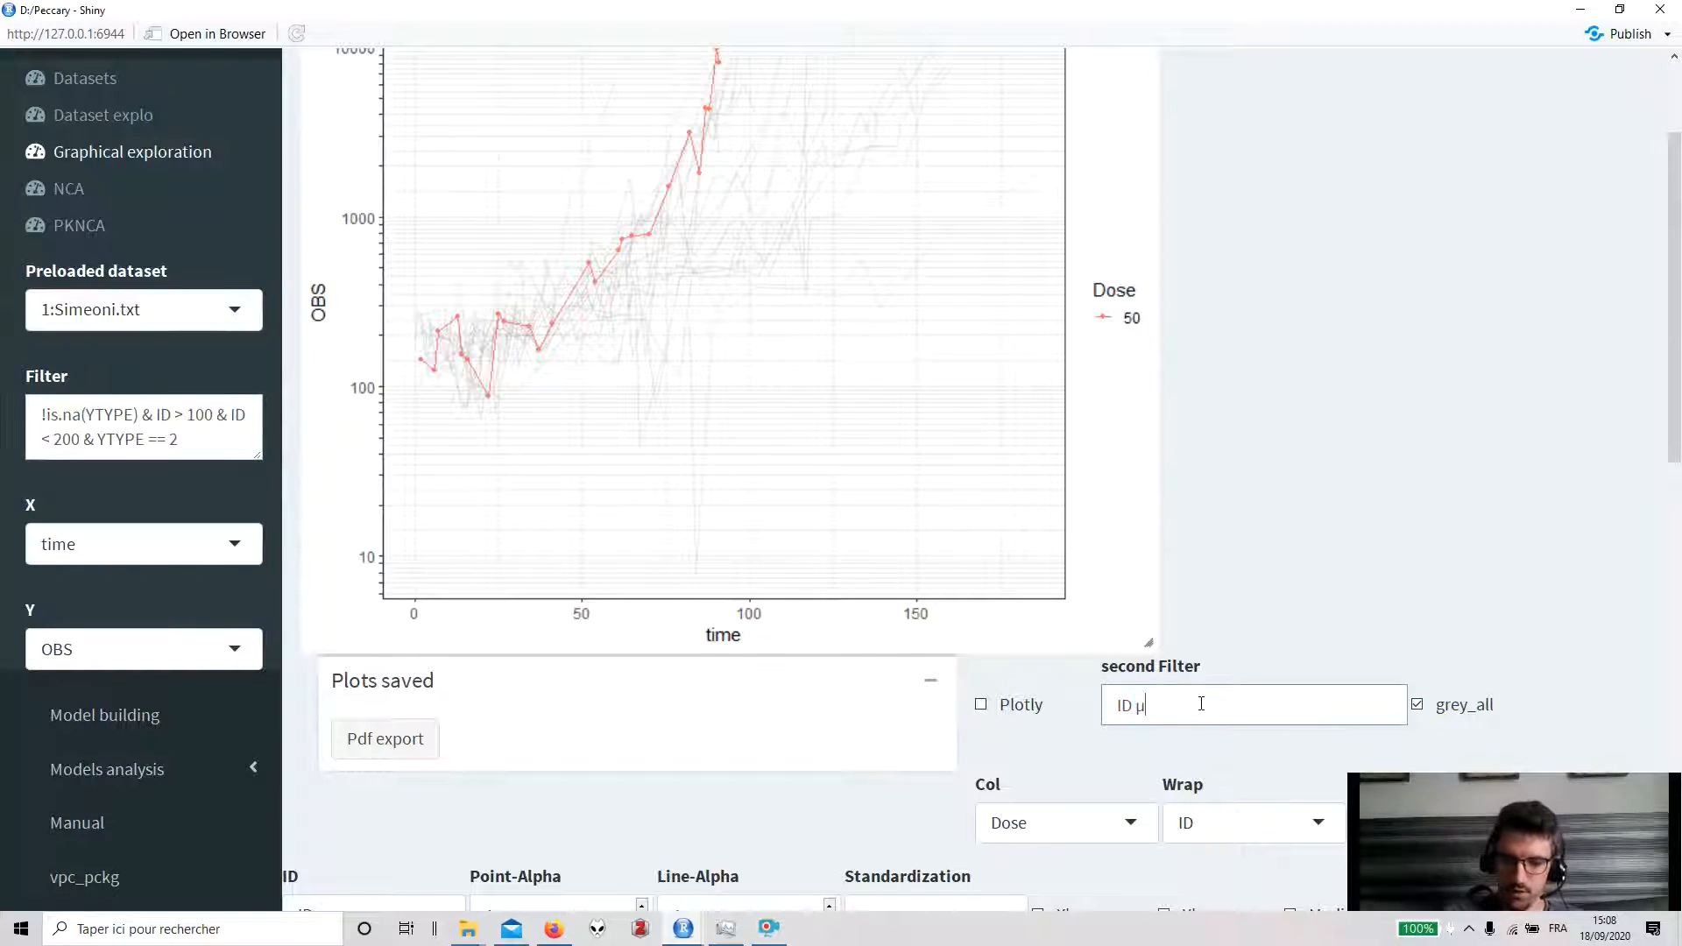
key(BackSpace)
text(%in)
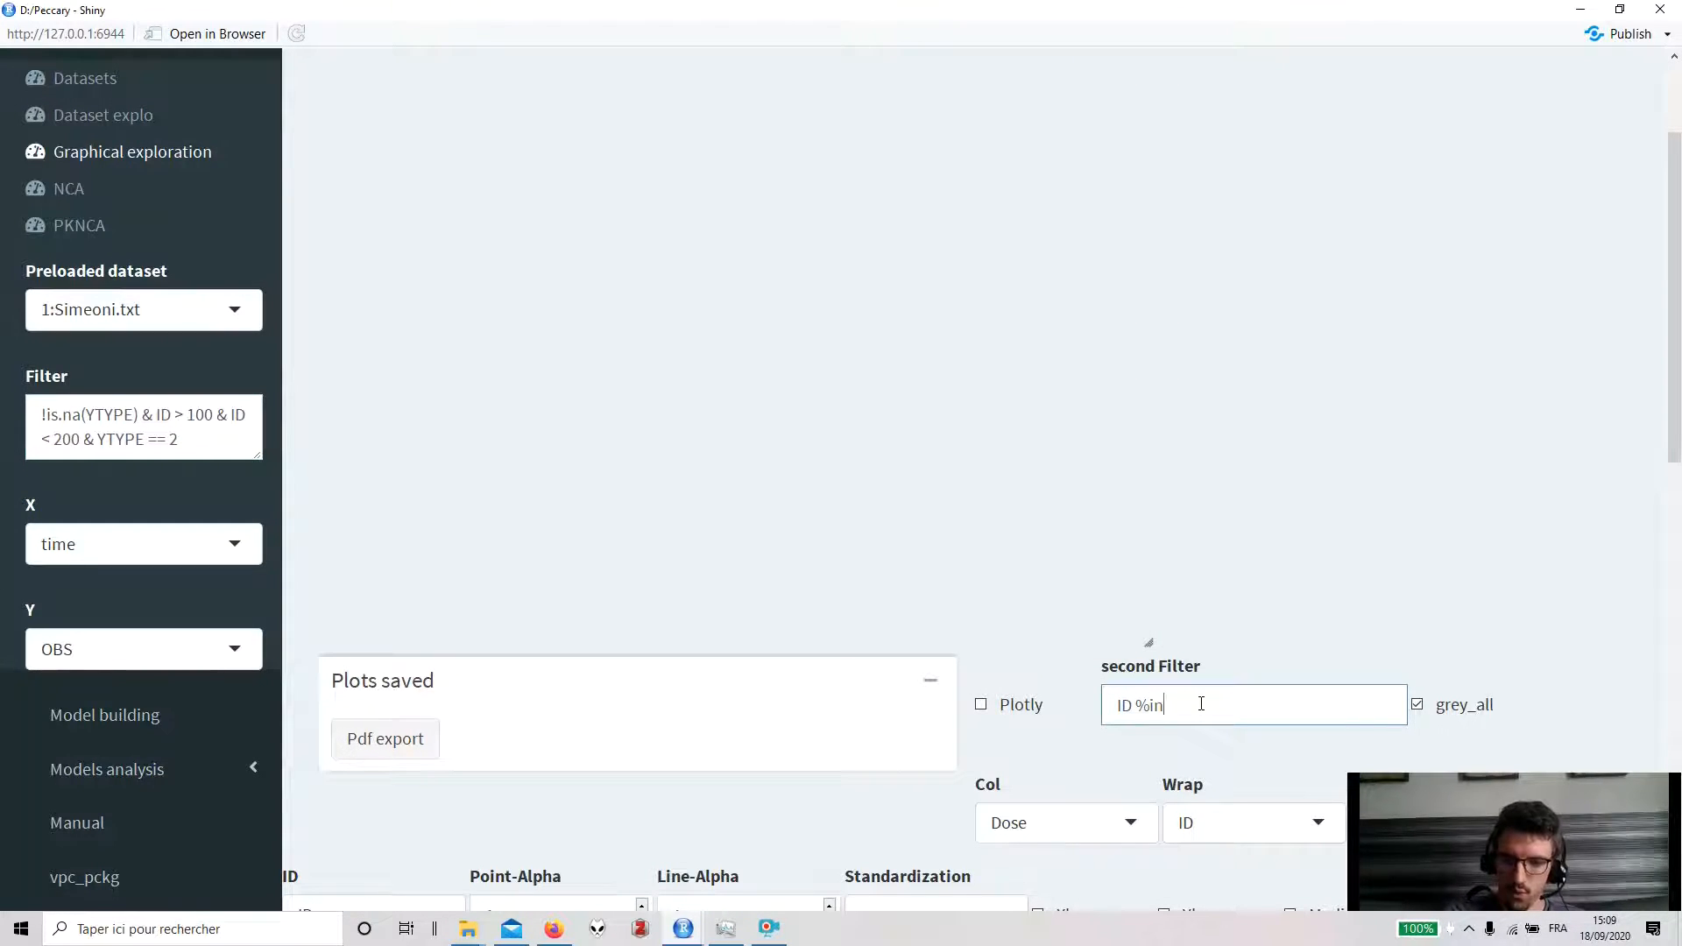
text(in% 119:121)
scroll(1183, 303, up, 2)
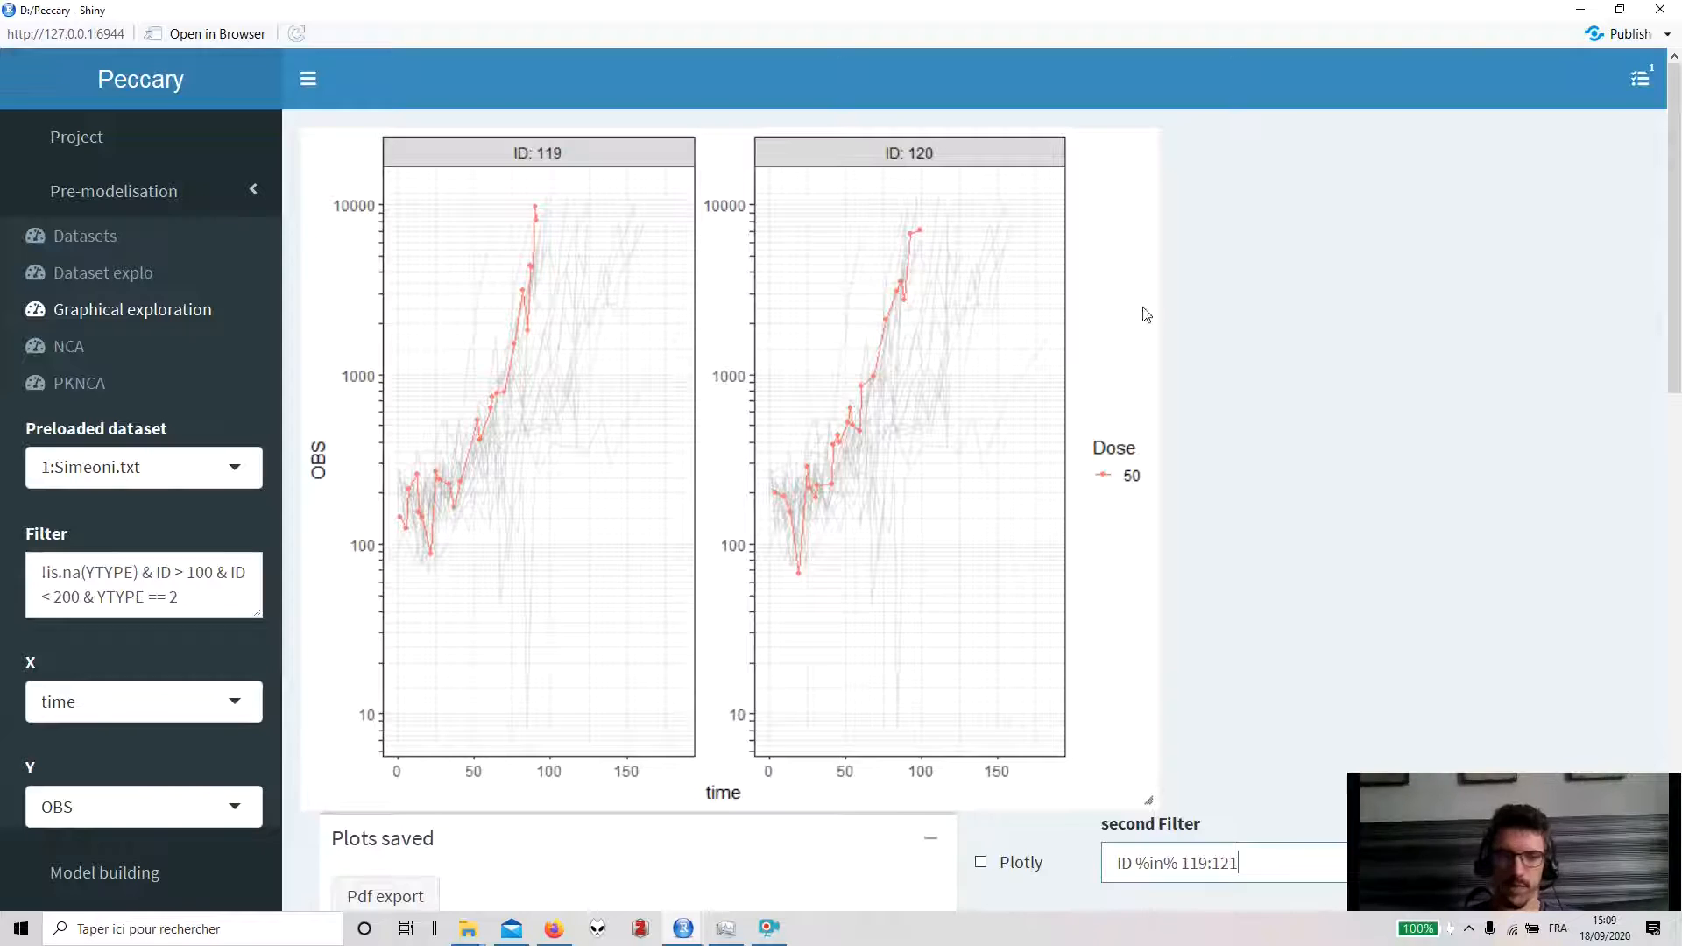
- Save the current plot under the name YTYPE2
scroll(920, 330, down, 8)
scroll(920, 347, down, 3)
click(712, 578)
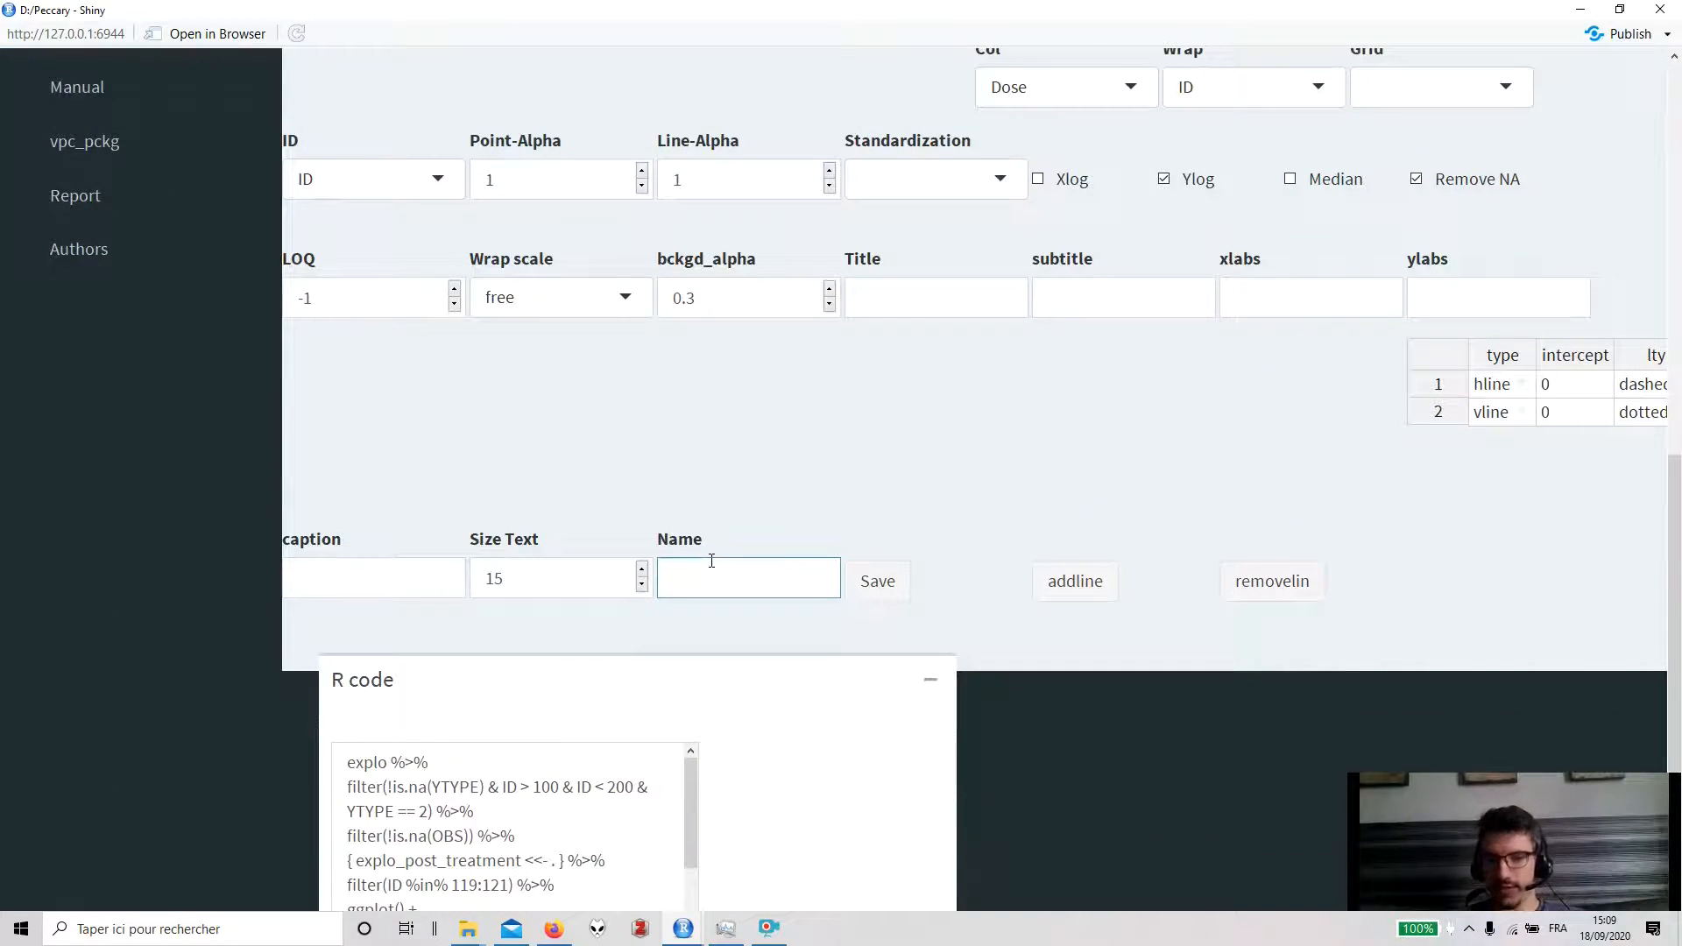
text(YTYPE2)
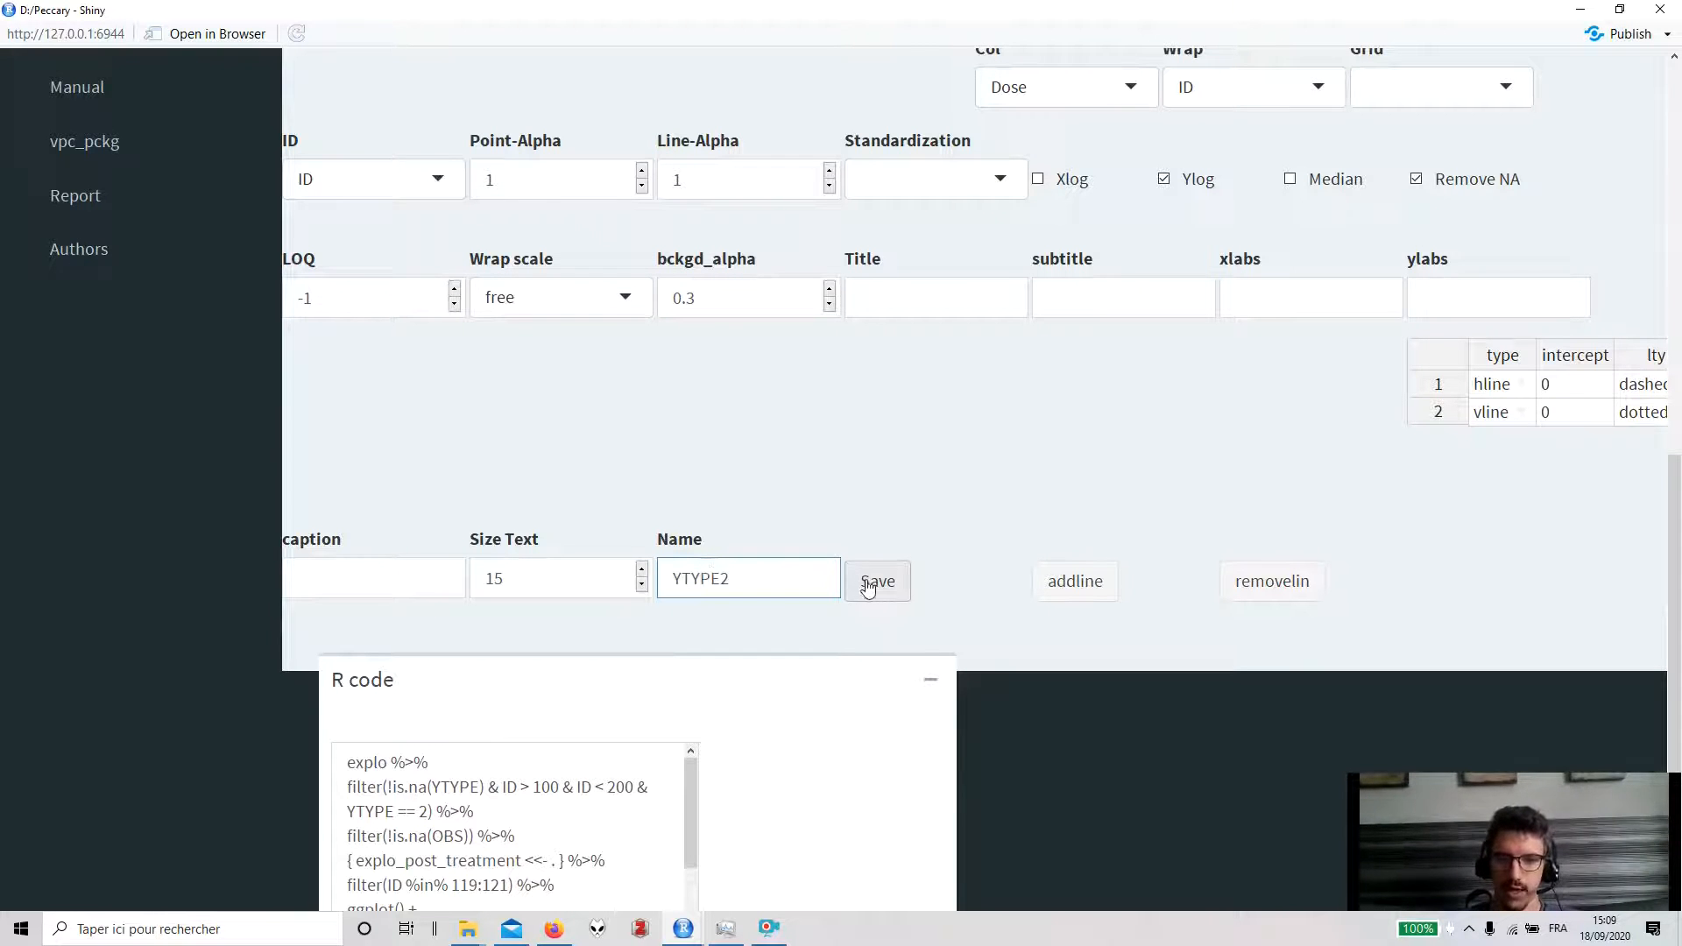
click(868, 582)
scroll(867, 586, up, 6)
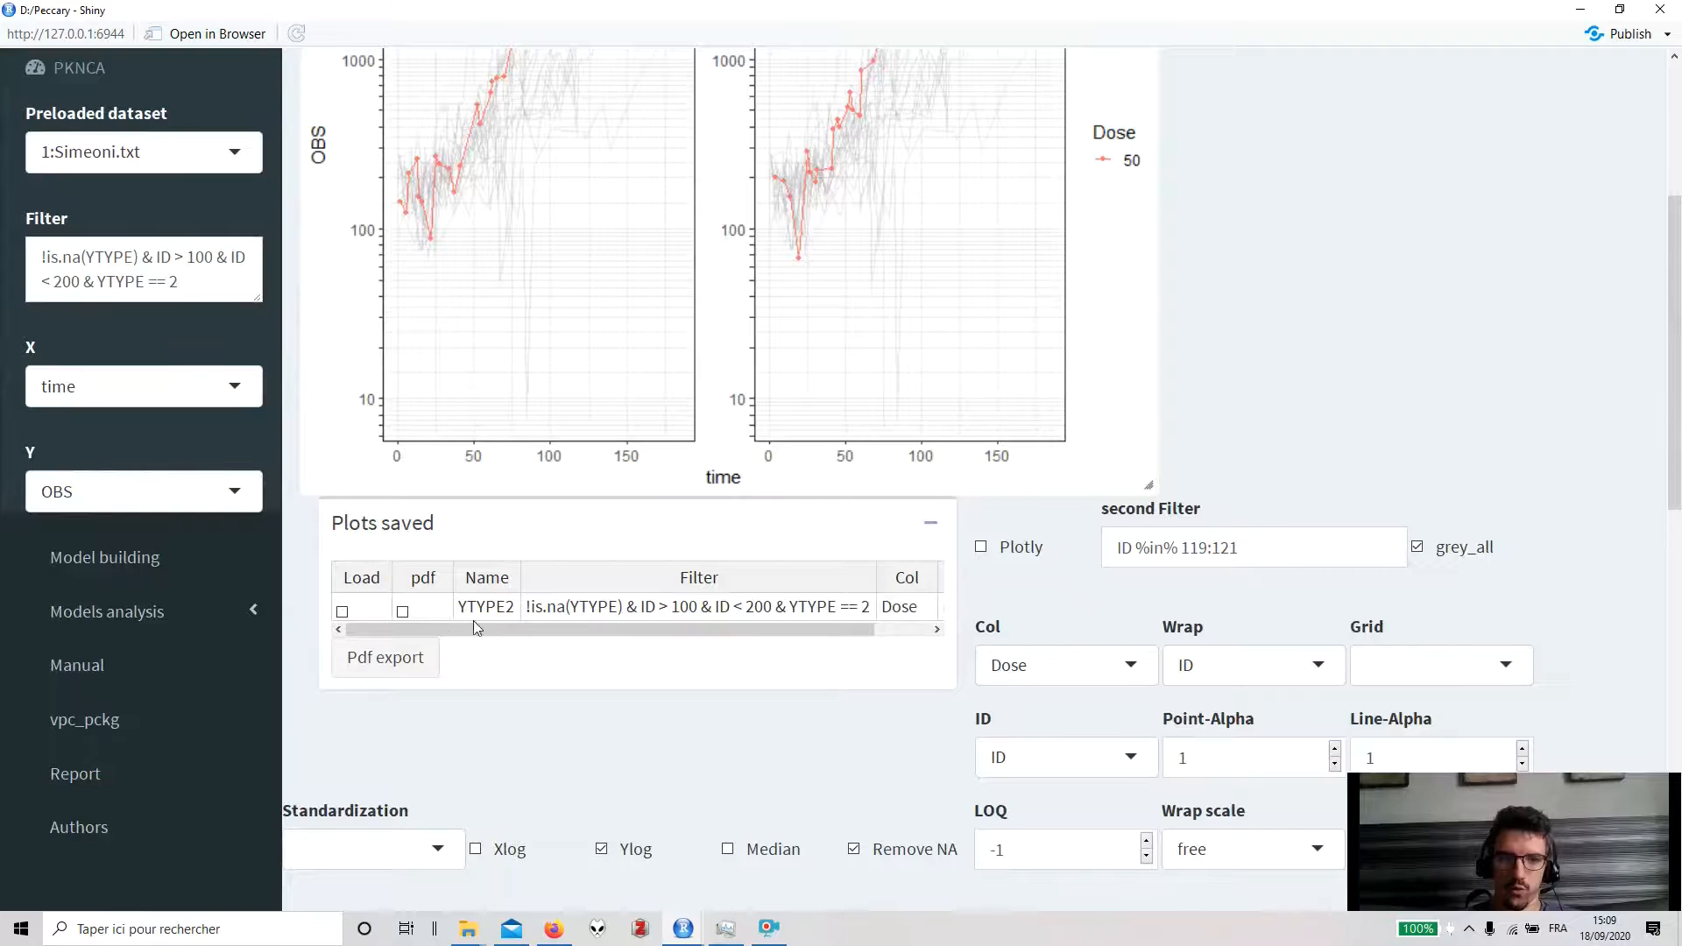
- Change the main filter condition to YTYPE == 1
scroll(474, 620, down, 6)
scroll(248, 410, up, 8)
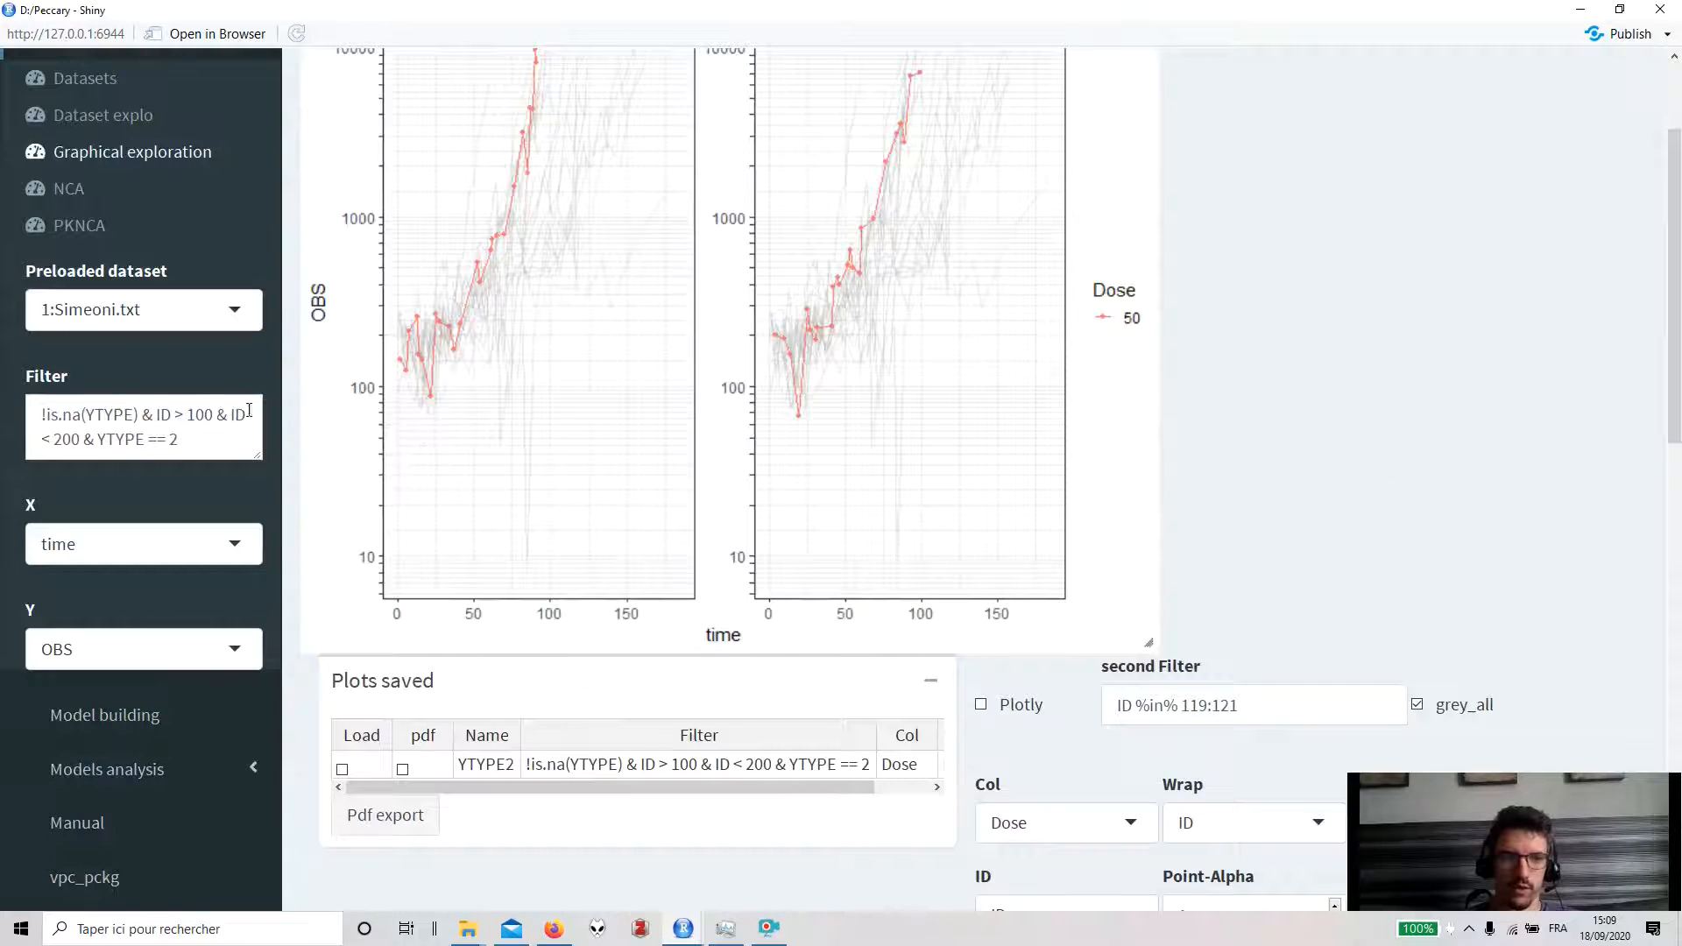
double_click(173, 439)
text(1)
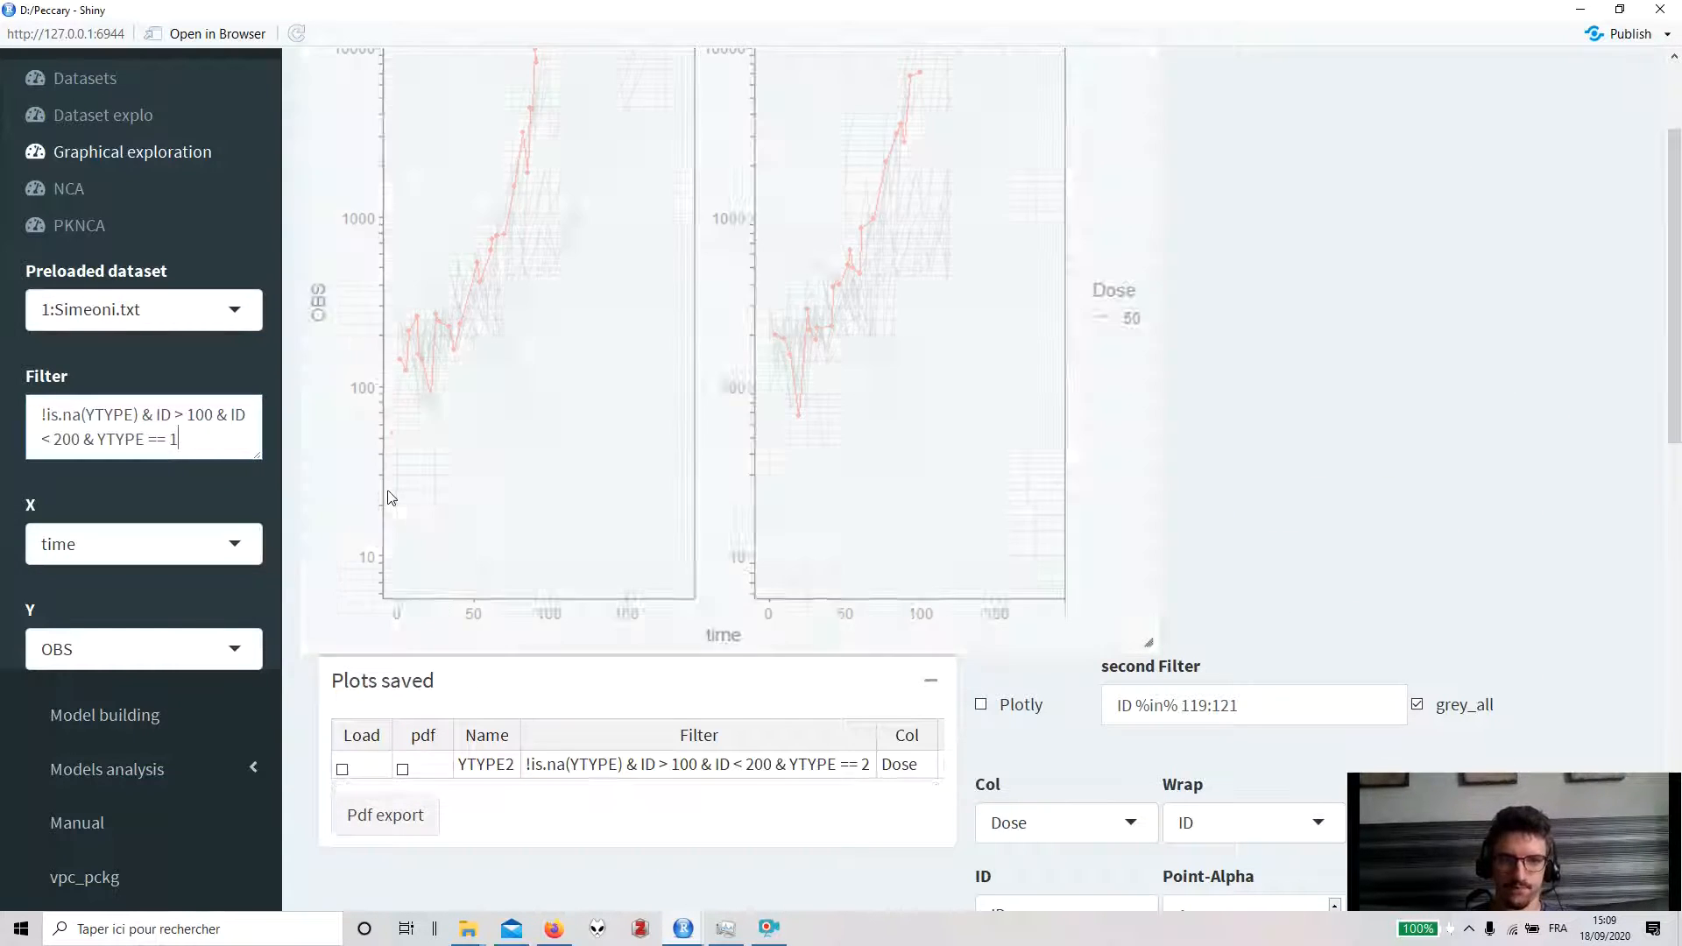
- Rename the plot YTYPE1 and save it
scroll(391, 498, up, 3)
scroll(813, 656, down, 15)
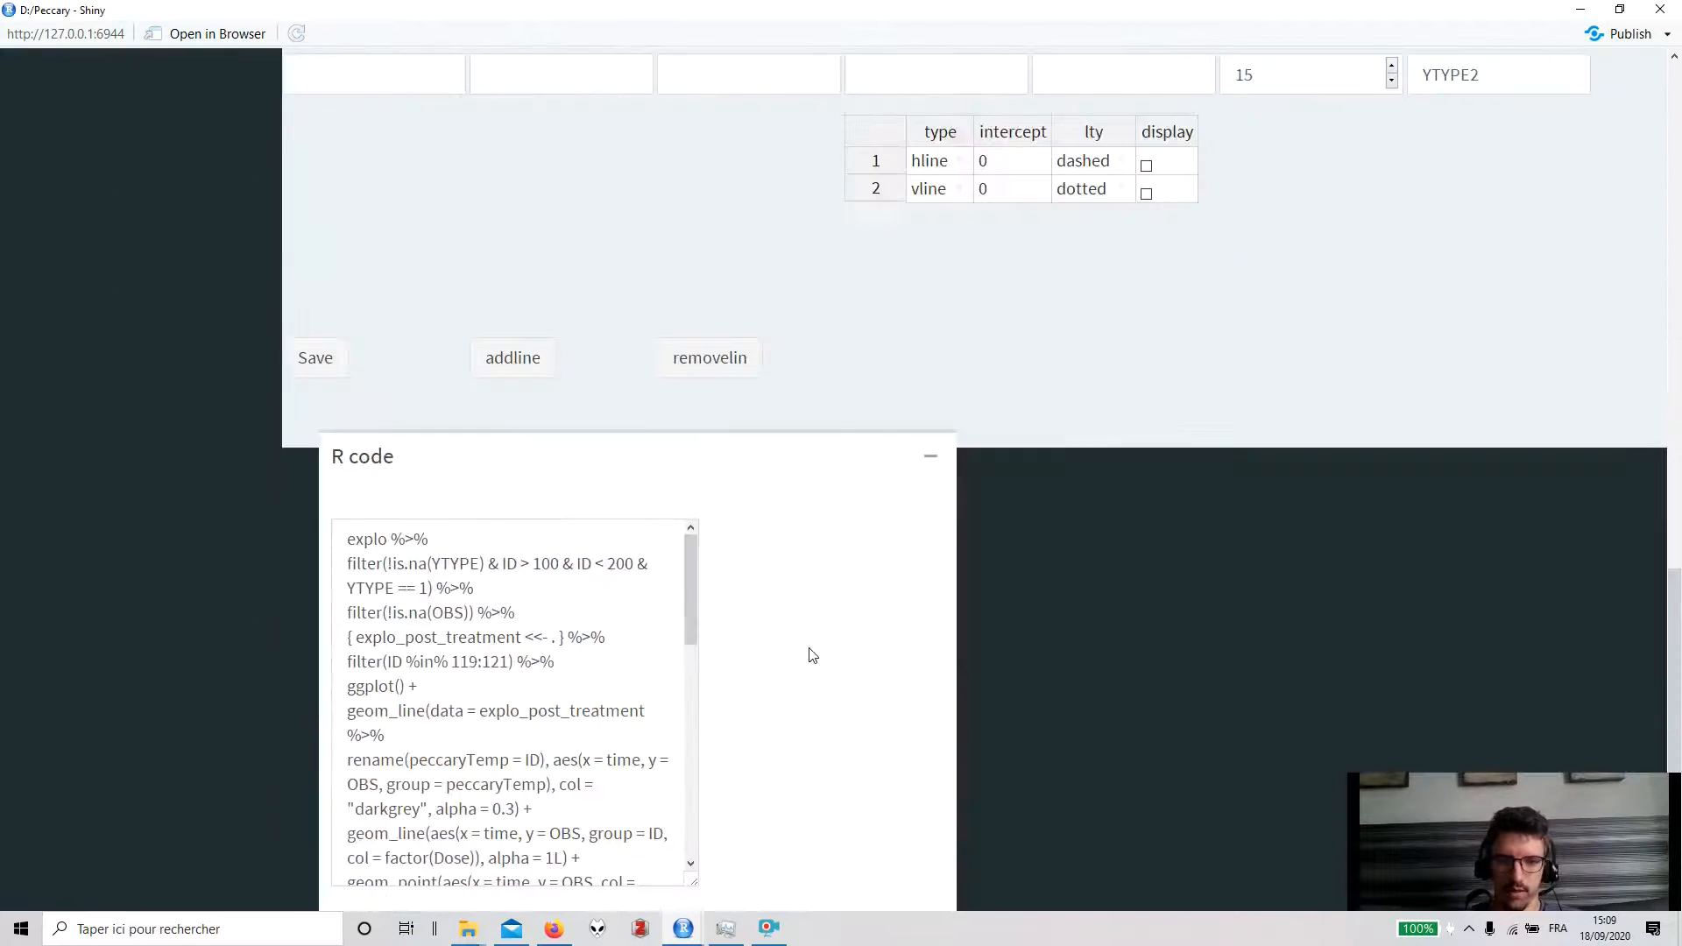
scroll(555, 425, up, 3)
scroll(714, 394, down, 3)
scroll(734, 401, up, 6)
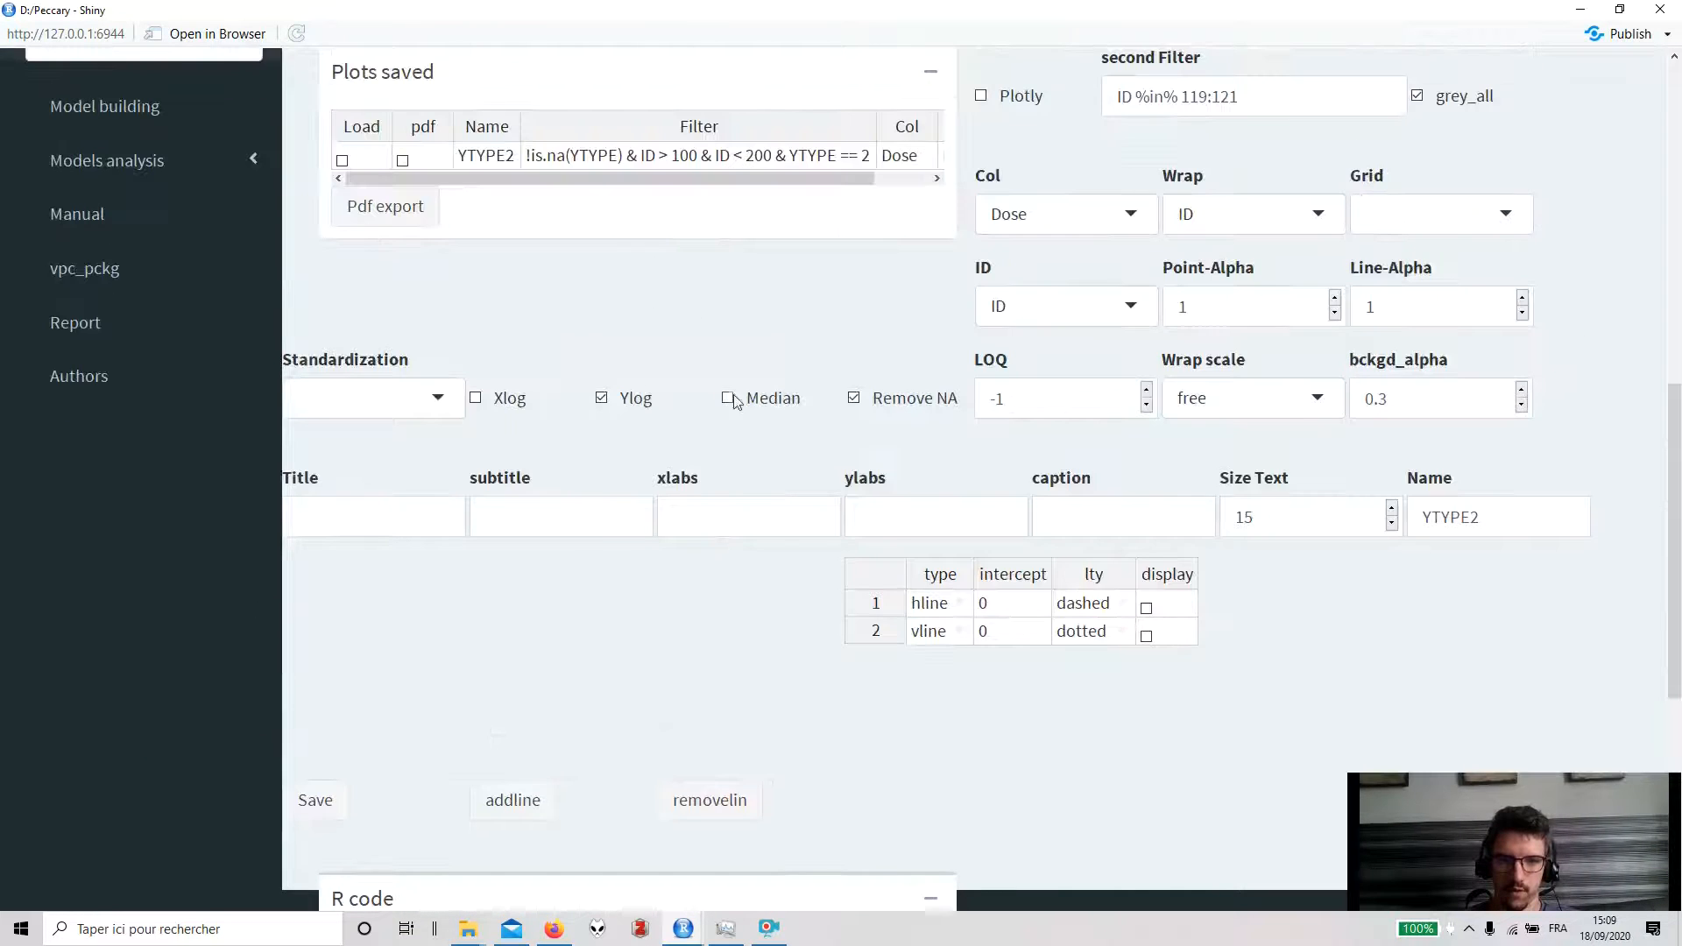
click(1493, 508)
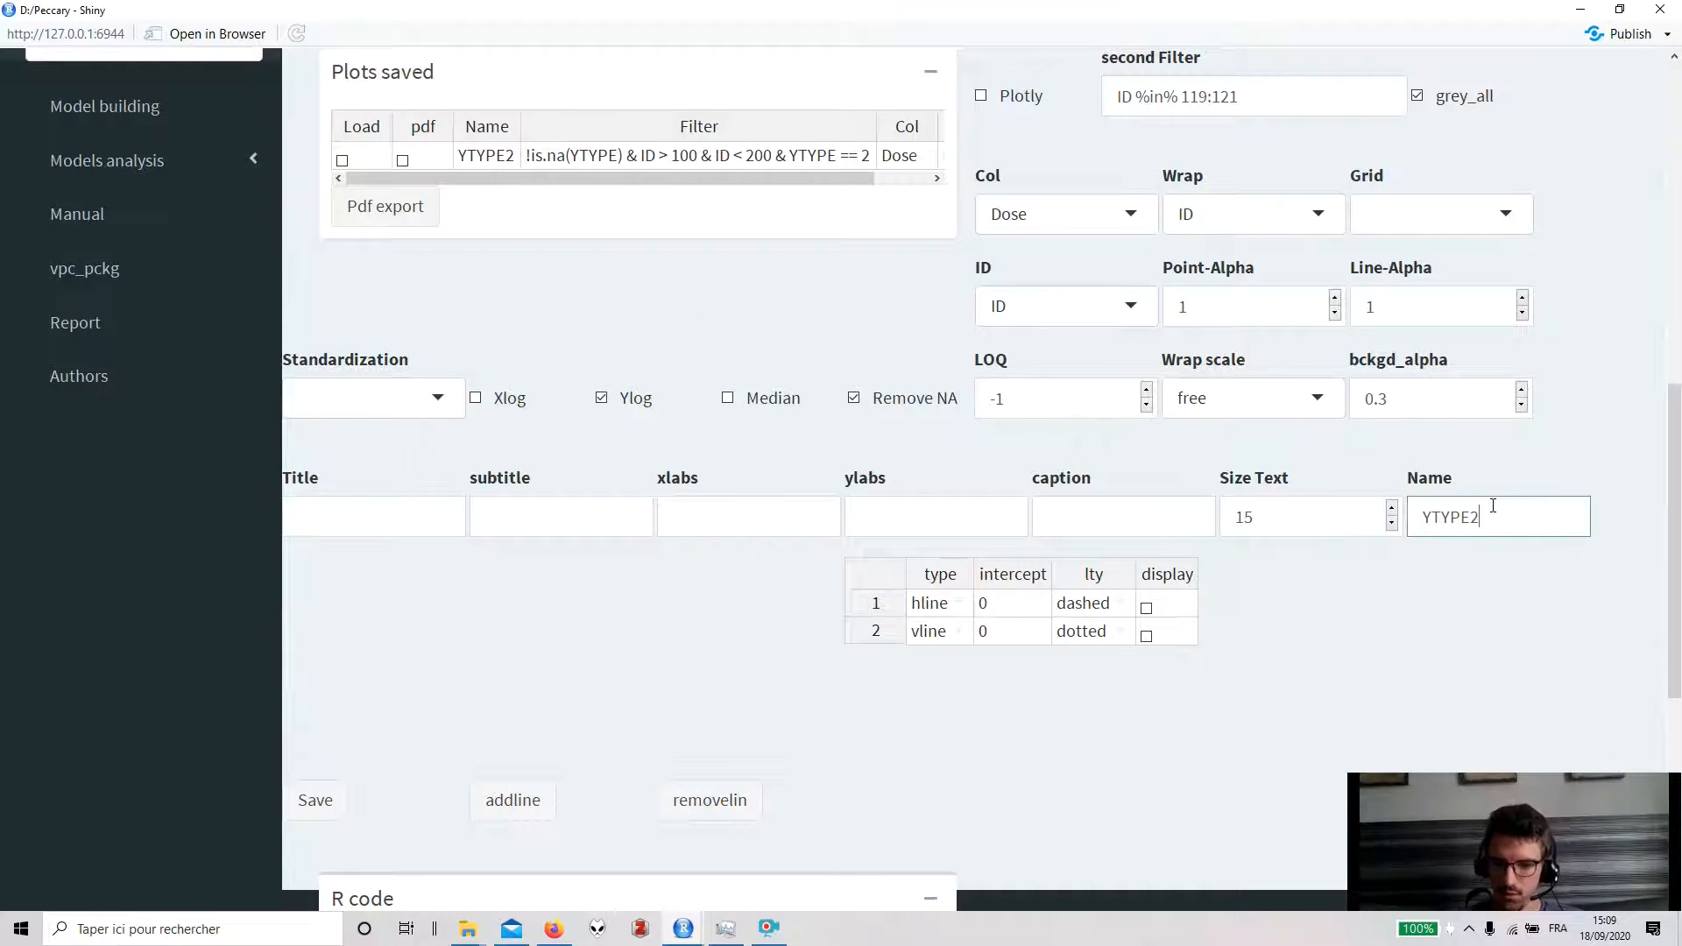
text(1)
click(315, 800)
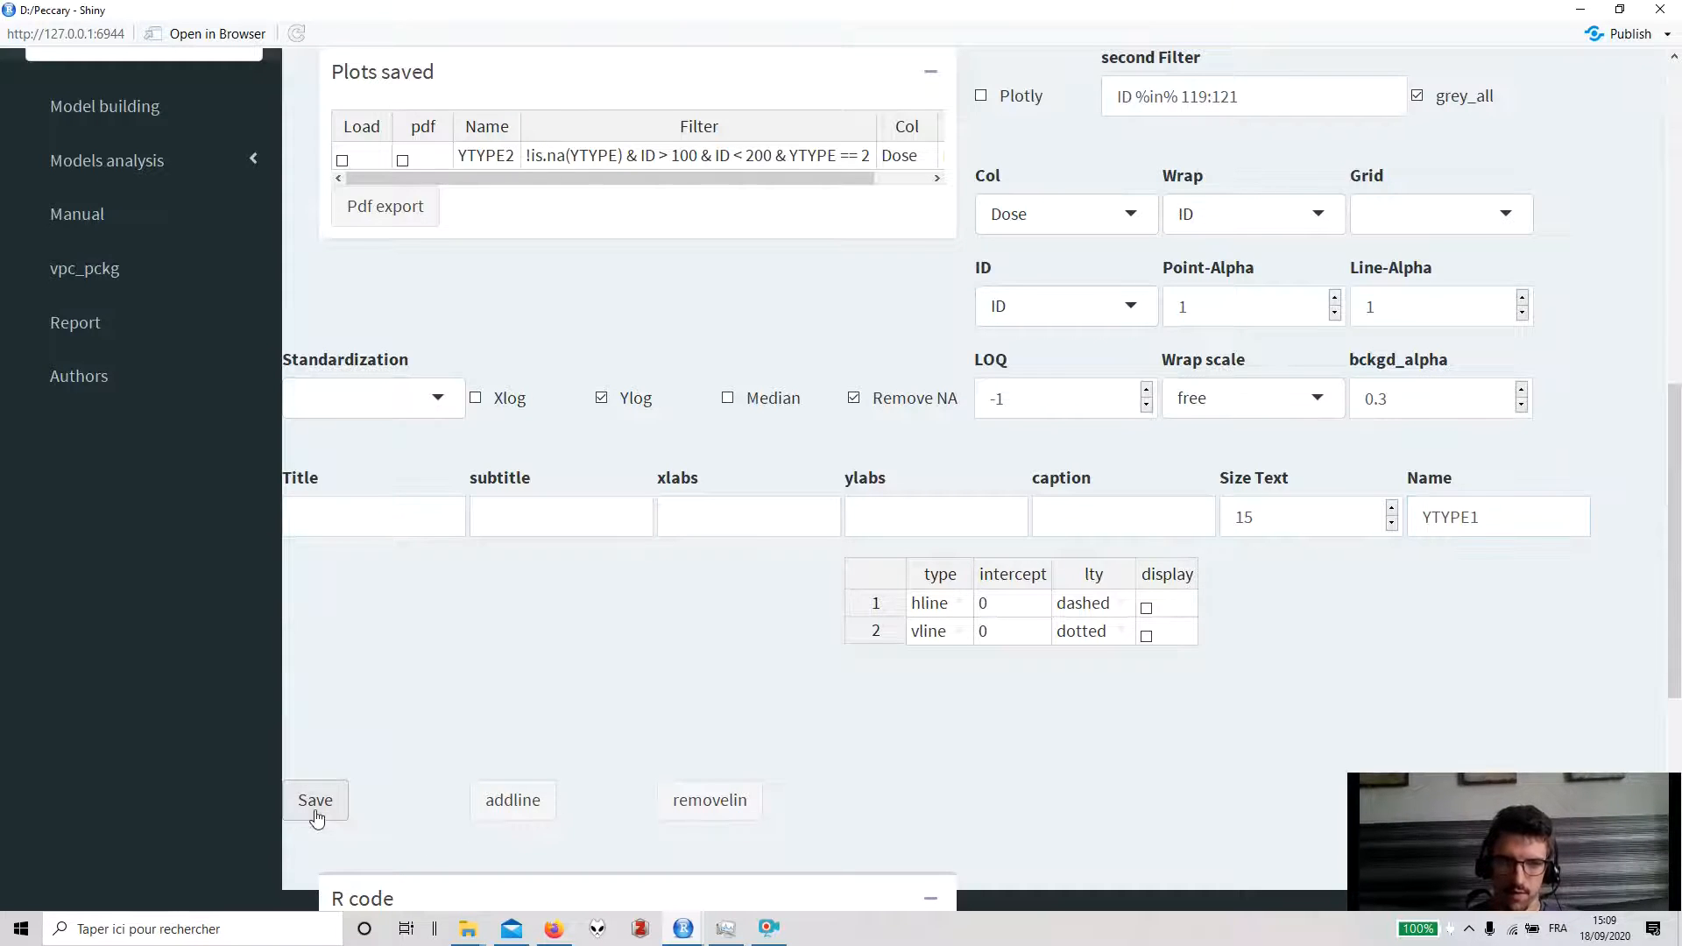
- Load the saved YTYPE2 plot from the saved plots list
scroll(393, 586, up, 4)
scroll(354, 567, up, 2)
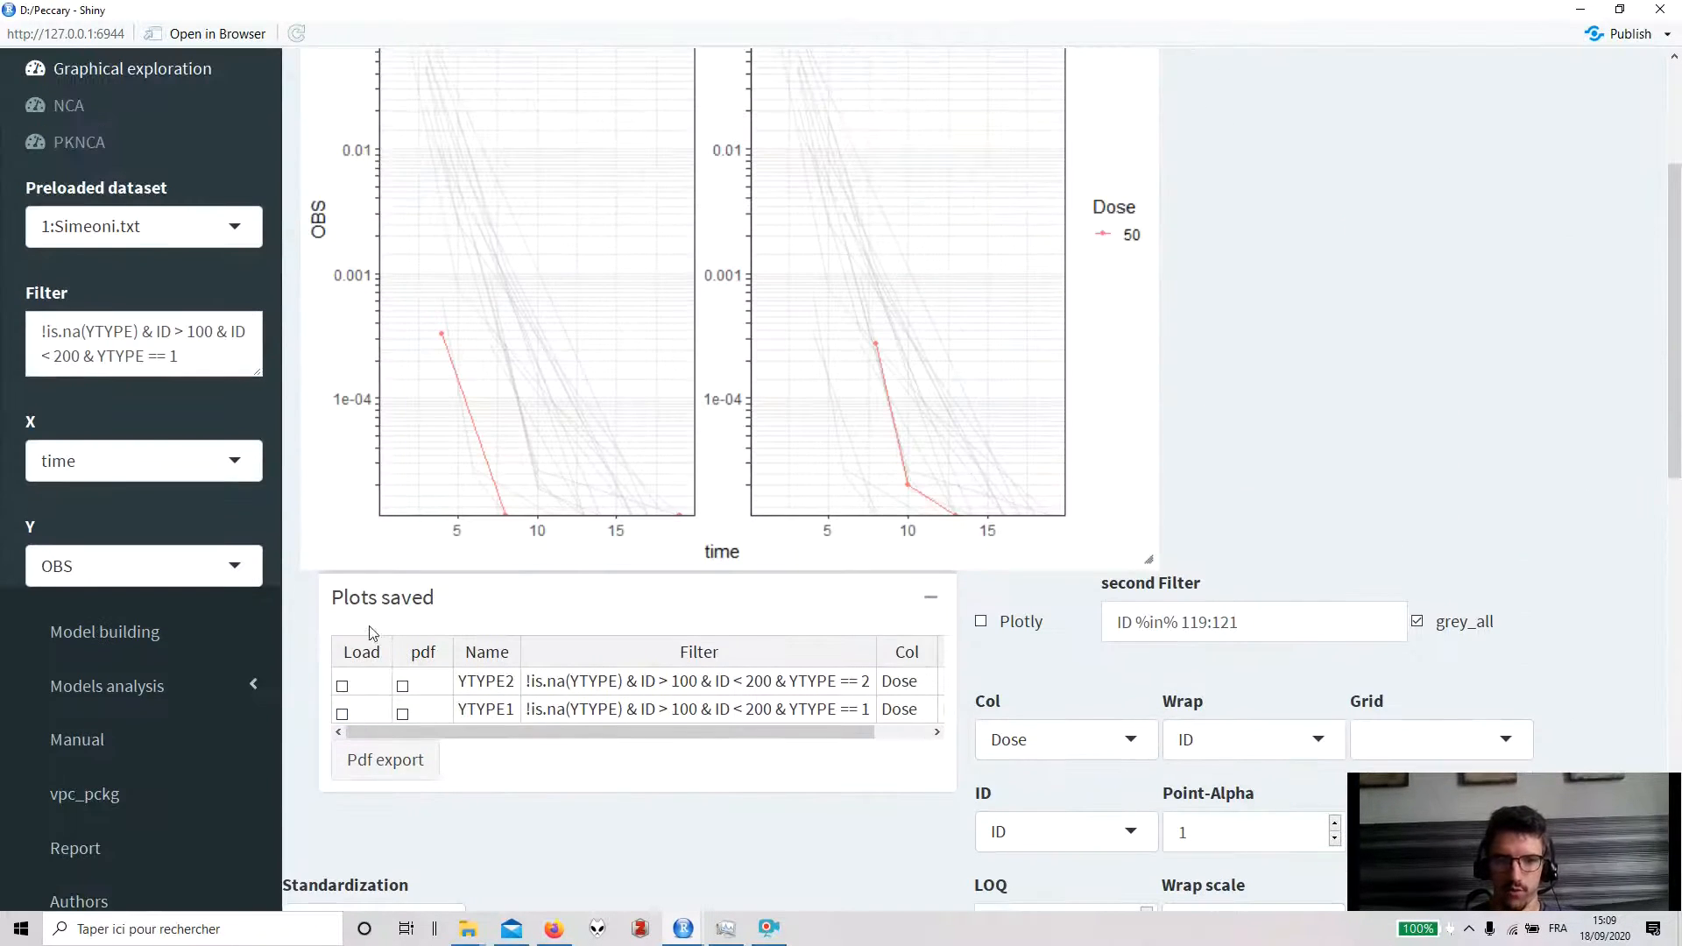
click(343, 687)
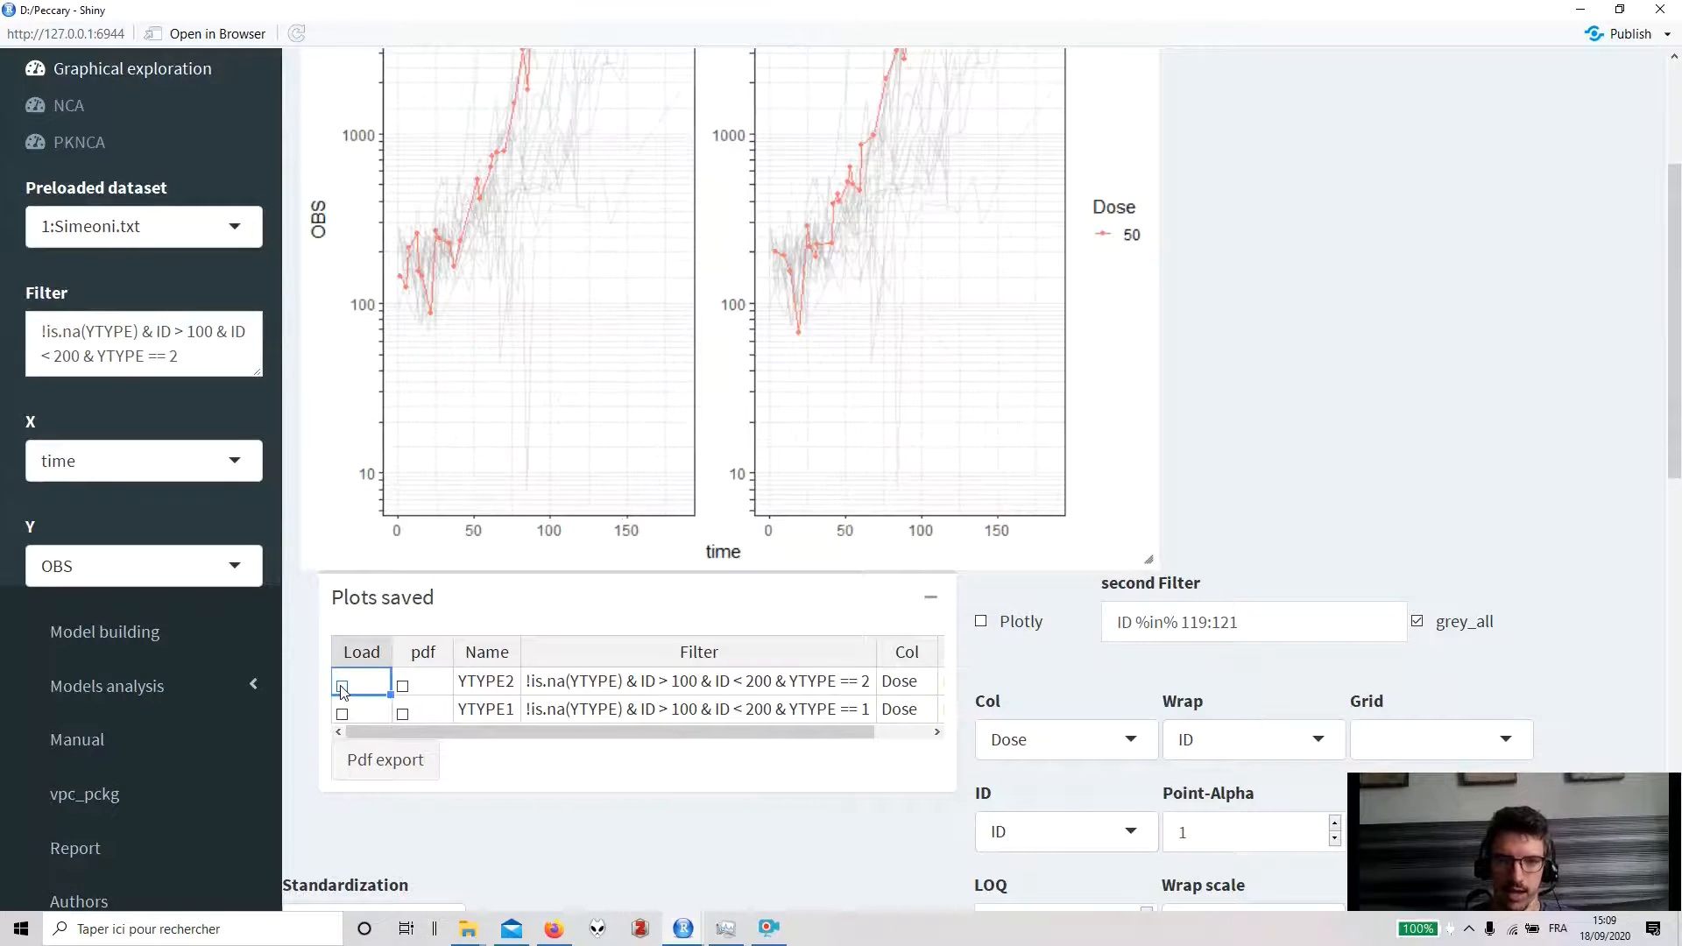
scroll(599, 474, up, 3)
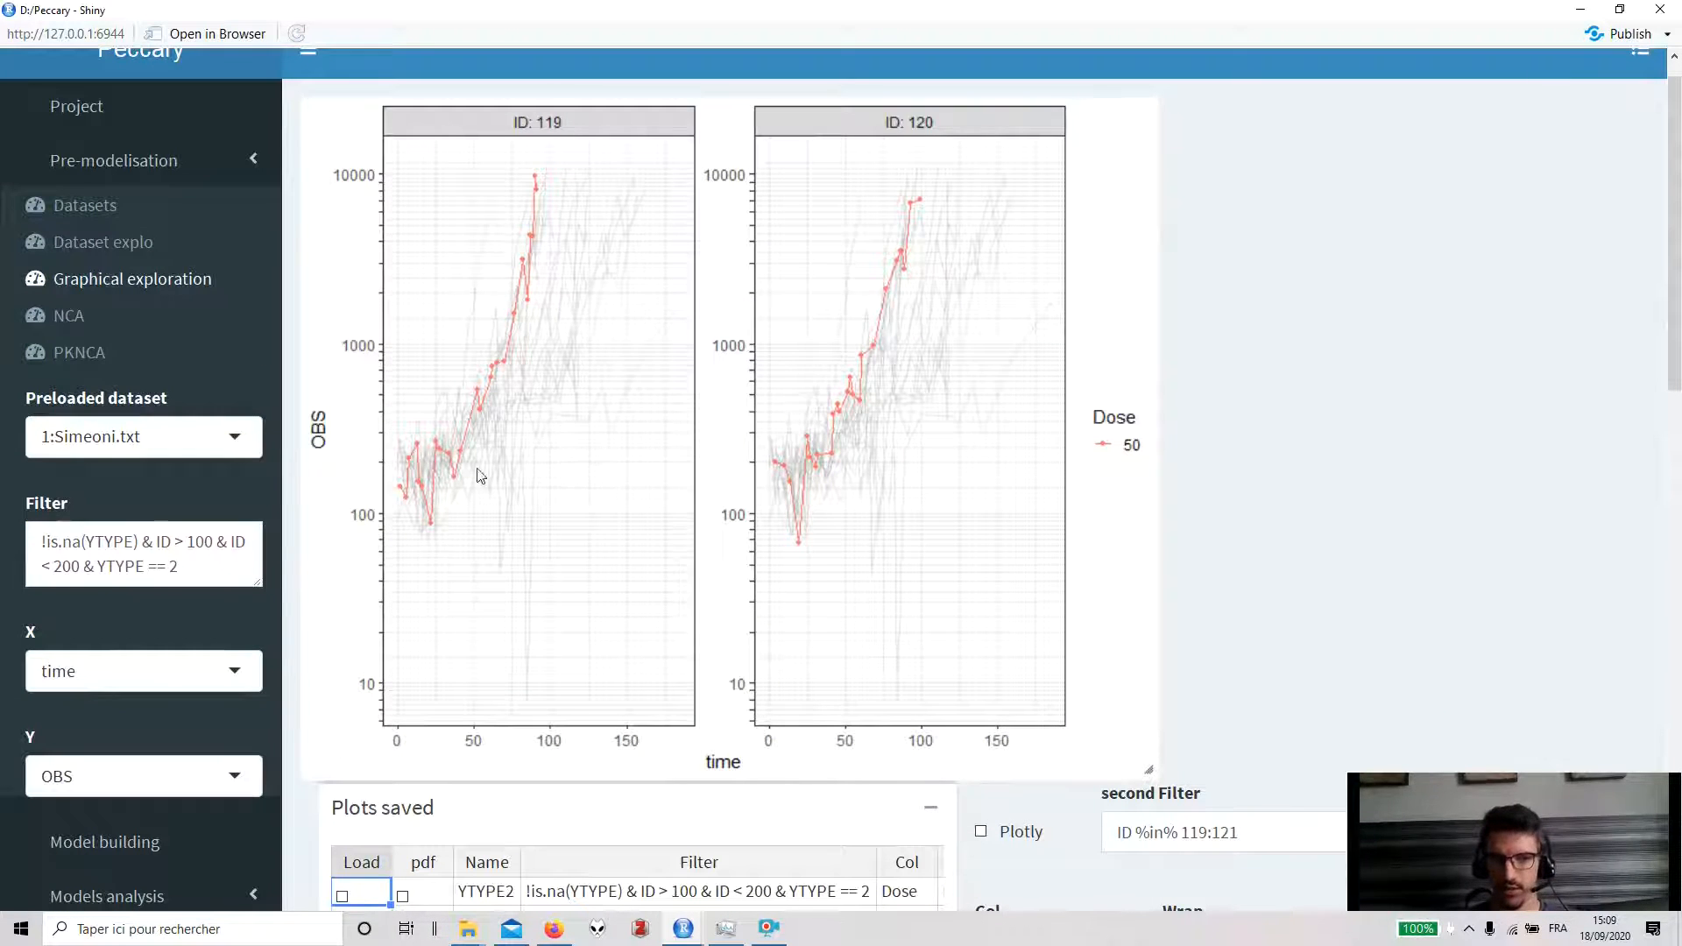
- Switch the preloaded dataset to 2:Theoph.txt
click(132, 436)
click(126, 529)
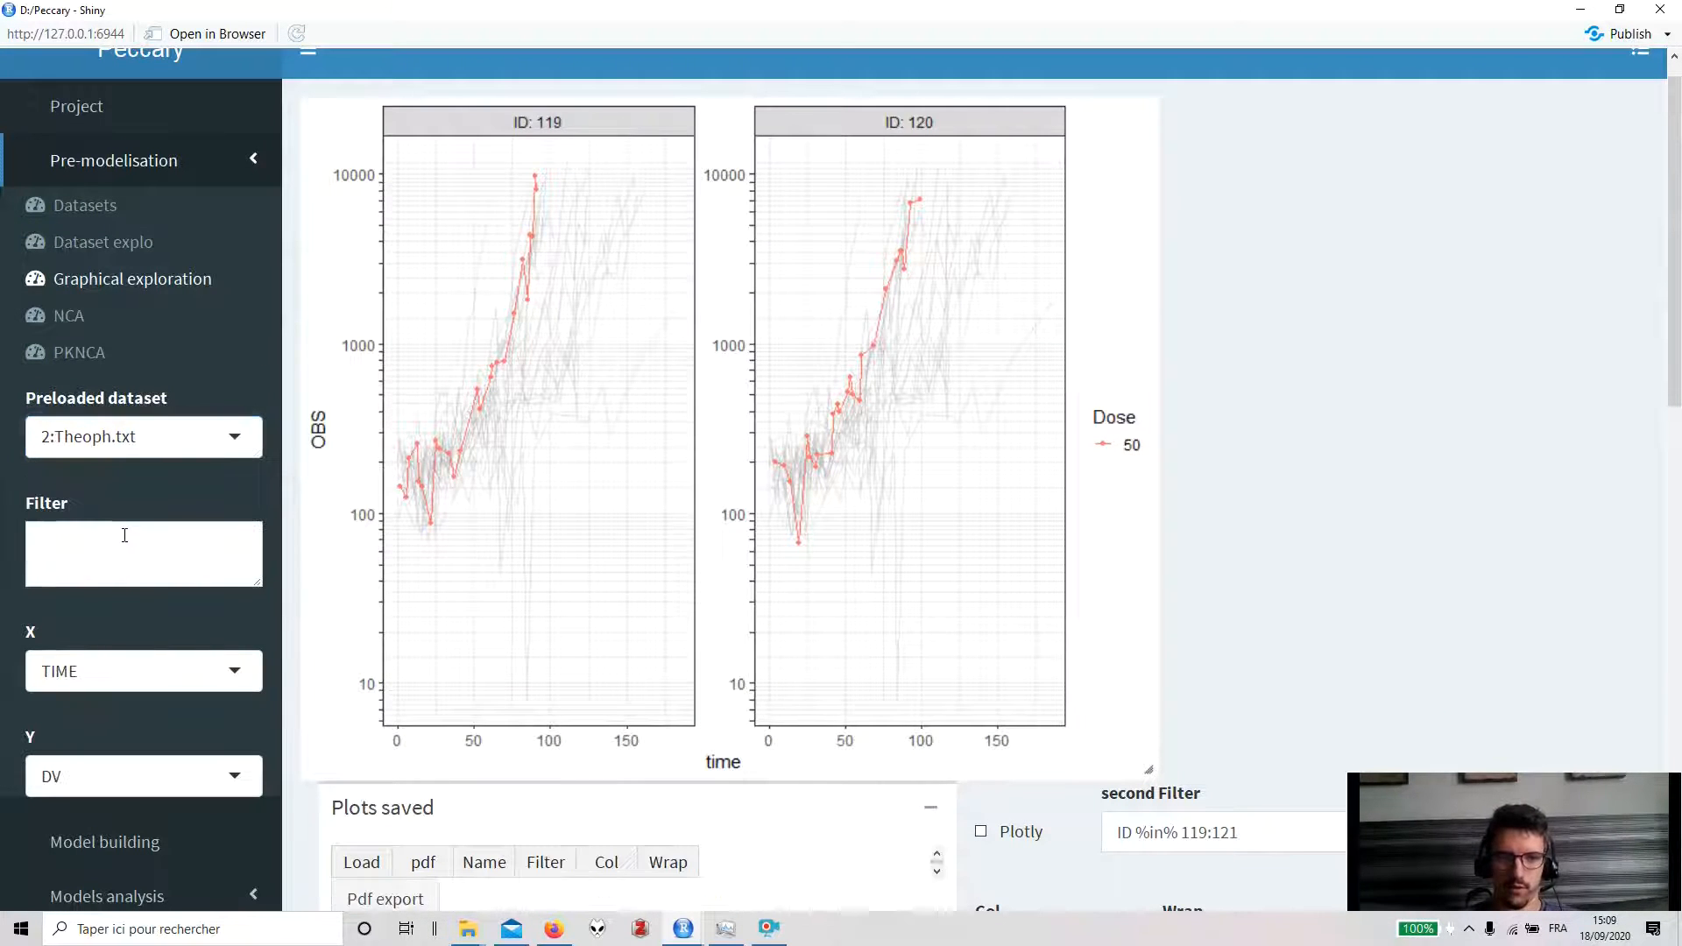
- Clear the second filter
scroll(443, 532, down, 2)
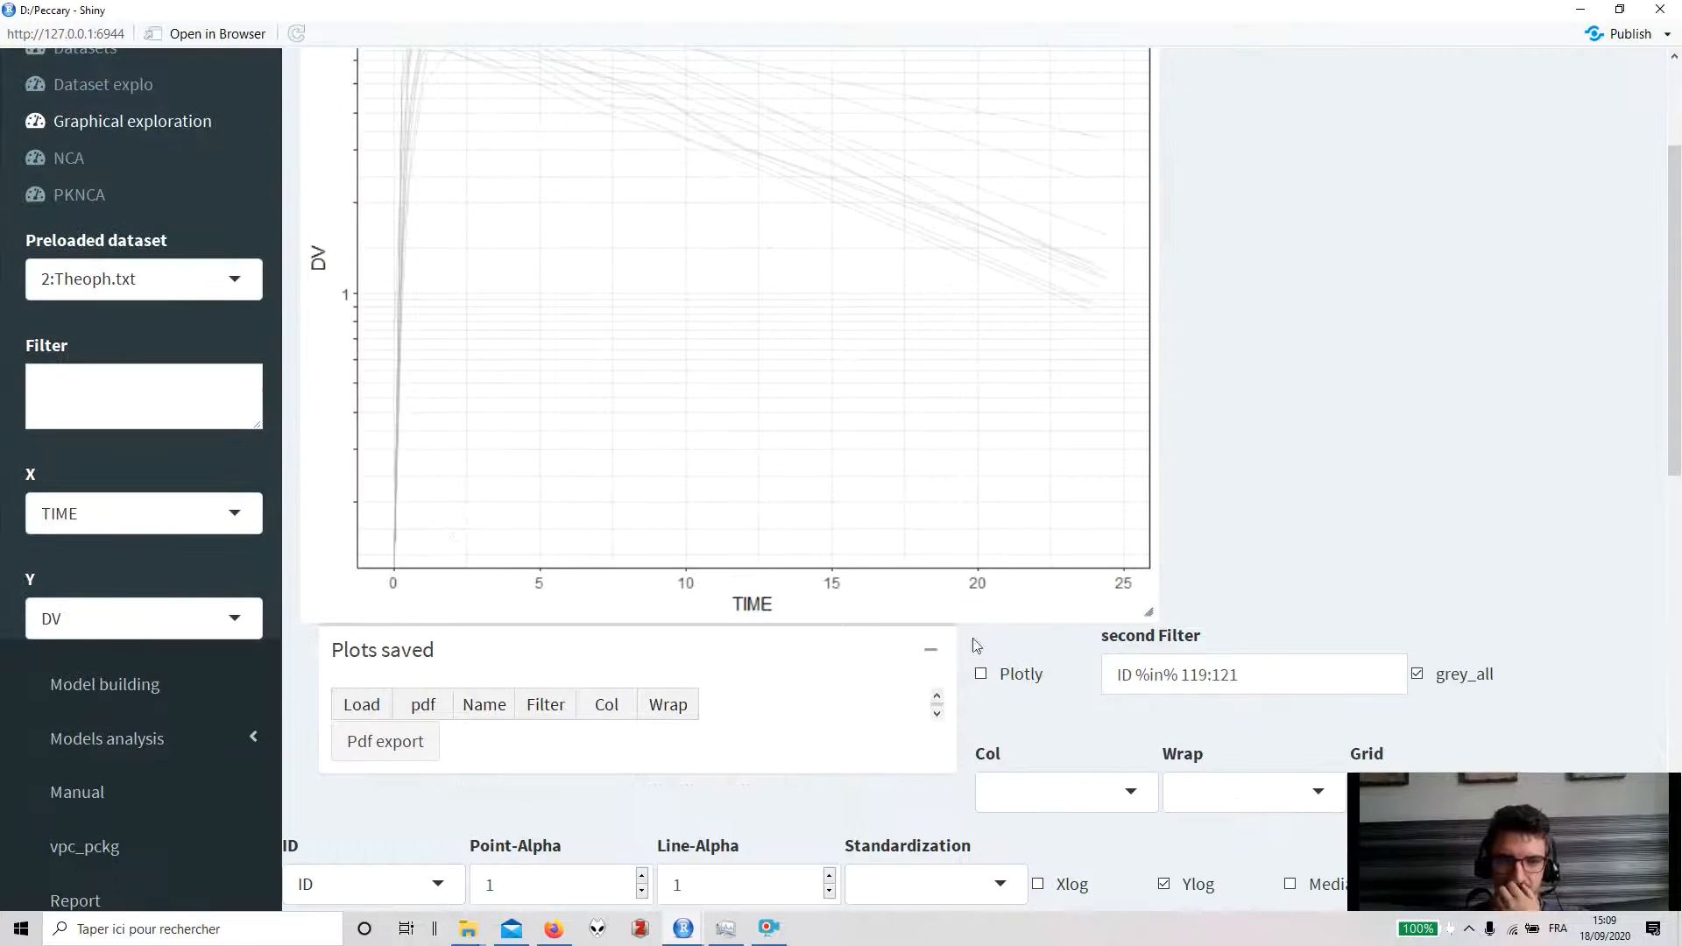
drag(1243, 677, 1113, 676)
key(BackSpace)
scroll(880, 614, up, 1)
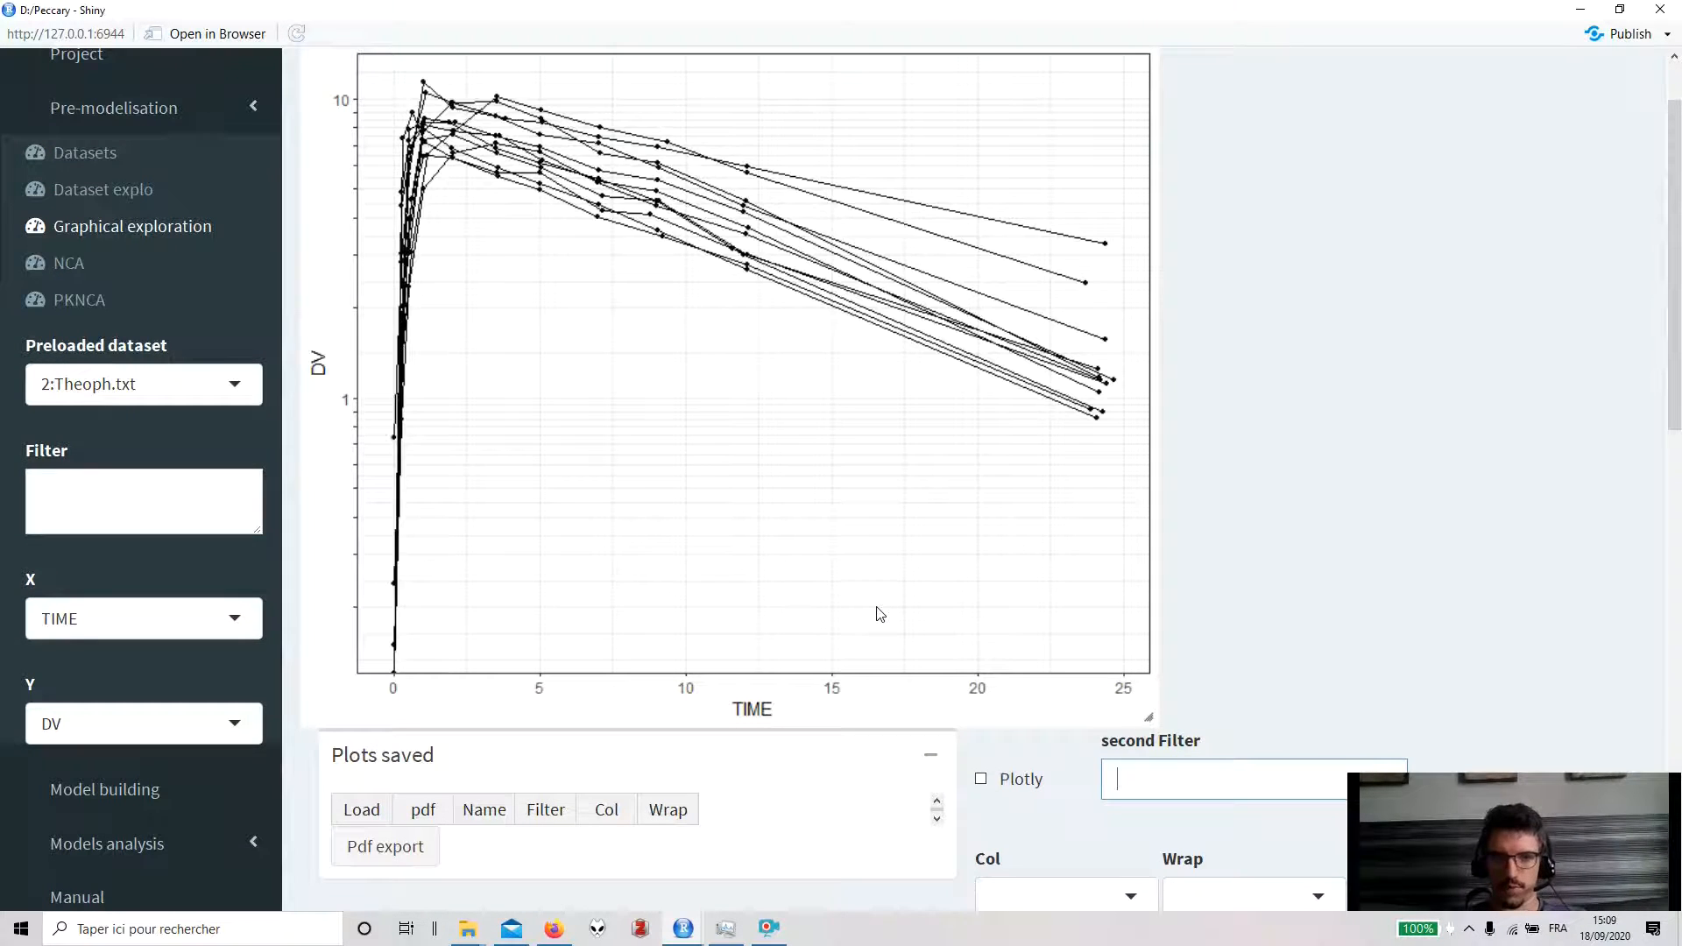
- Save the Theoph plot under the name rrezrezrez
scroll(880, 613, down, 4)
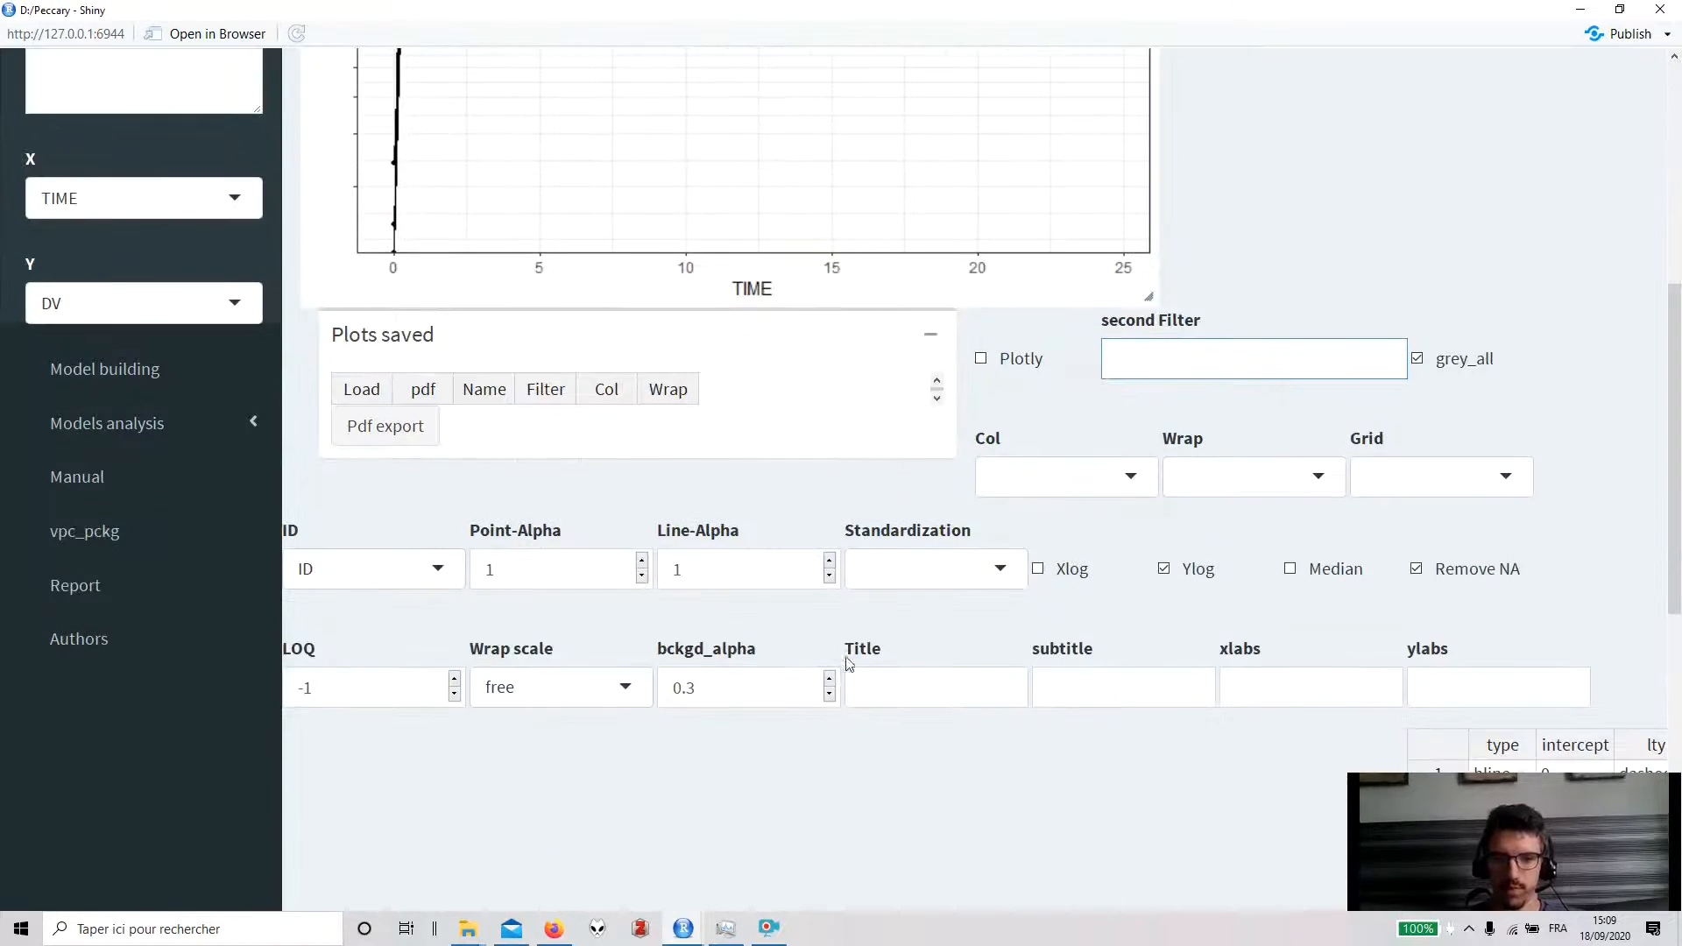
scroll(877, 655, down, 3)
double_click(701, 705)
text(rrezrezrez)
click(878, 710)
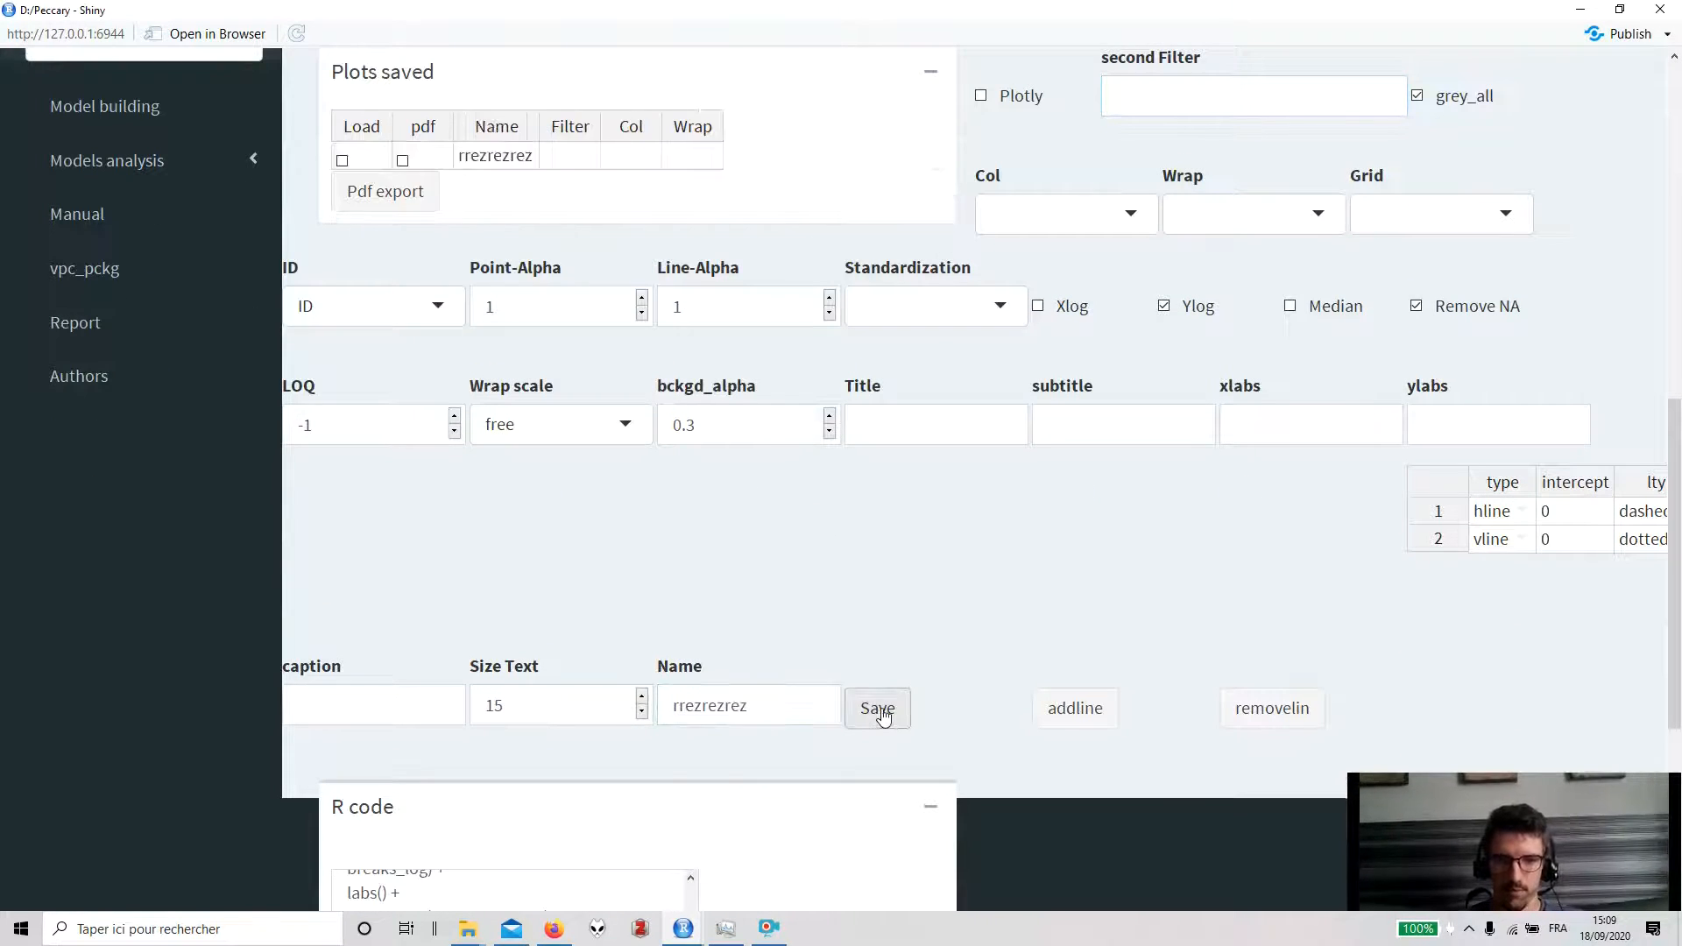
- Switch back to 1:Simeoni.txt and load the saved YTYPE2 plot
scroll(834, 577, up, 8)
click(171, 385)
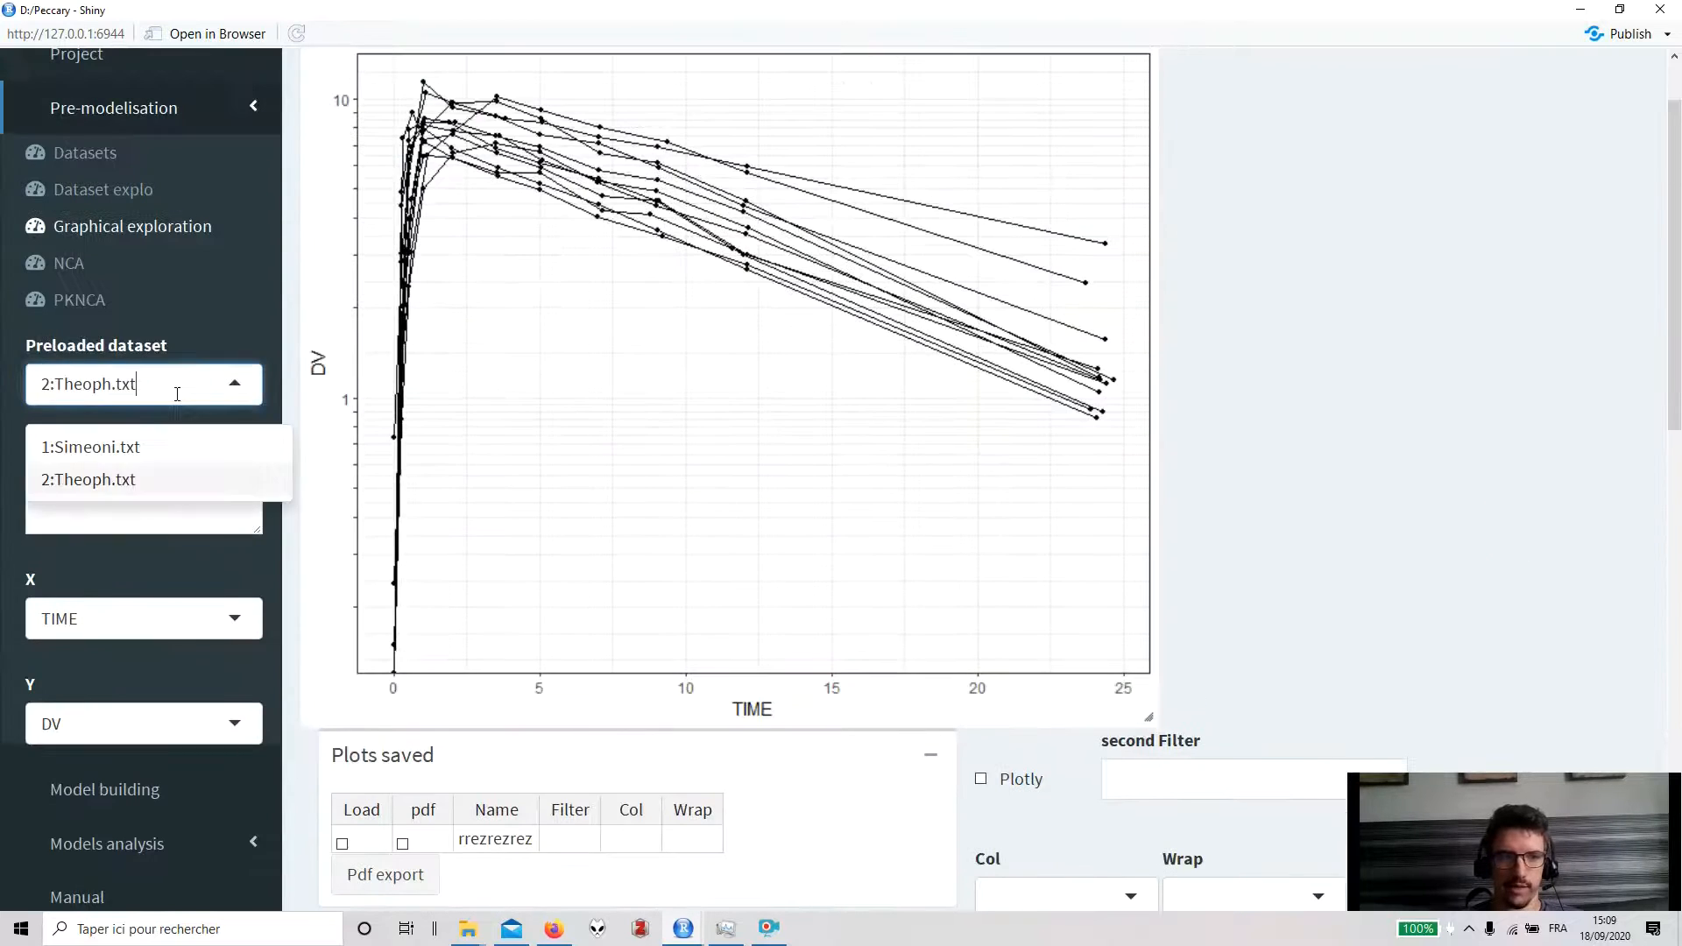
click(123, 446)
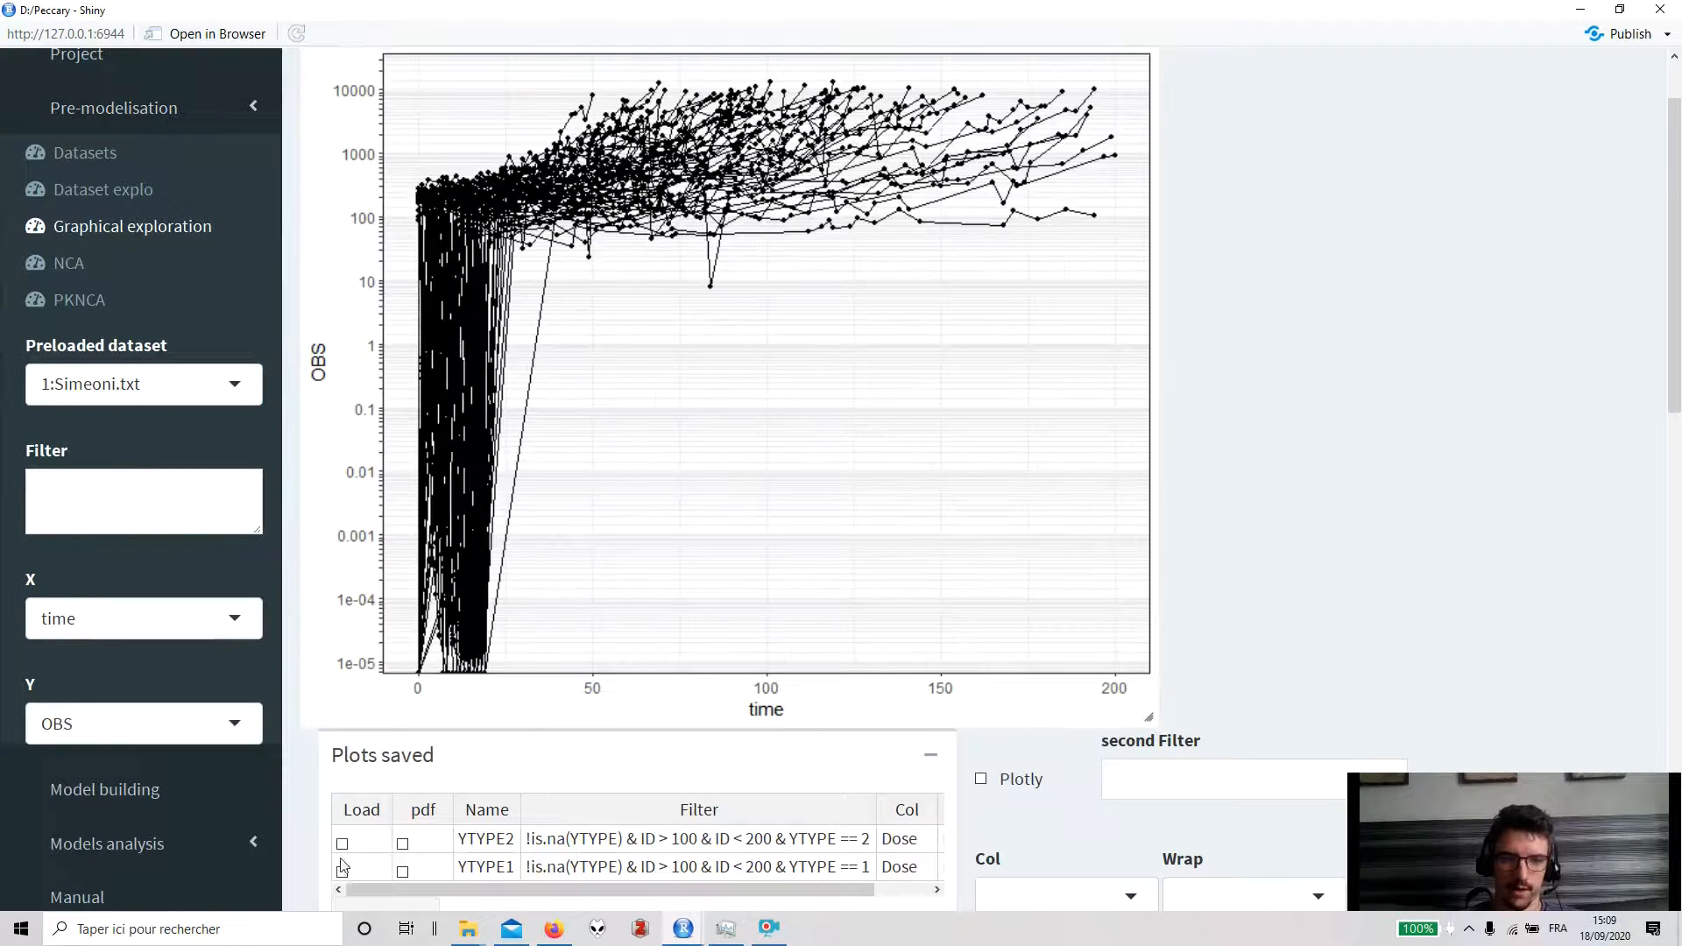
click(343, 845)
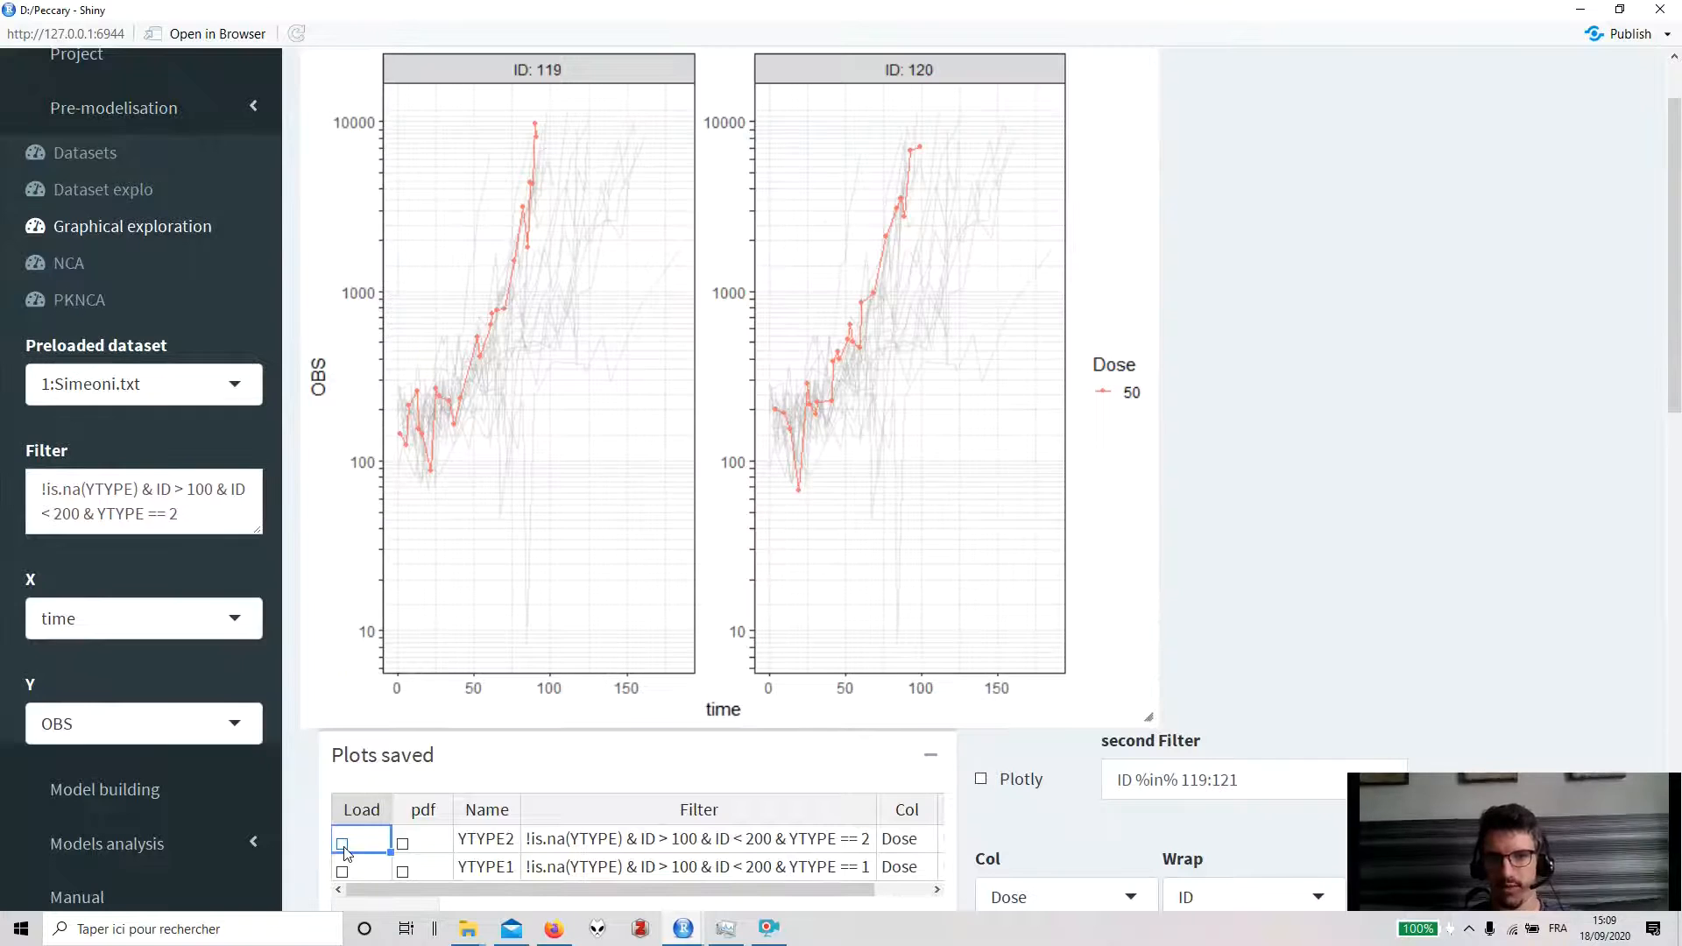
scroll(132, 109, up, 1)
- Browse the Project, Datasets, Dataset explo and Graphical exploration pages
click(123, 147)
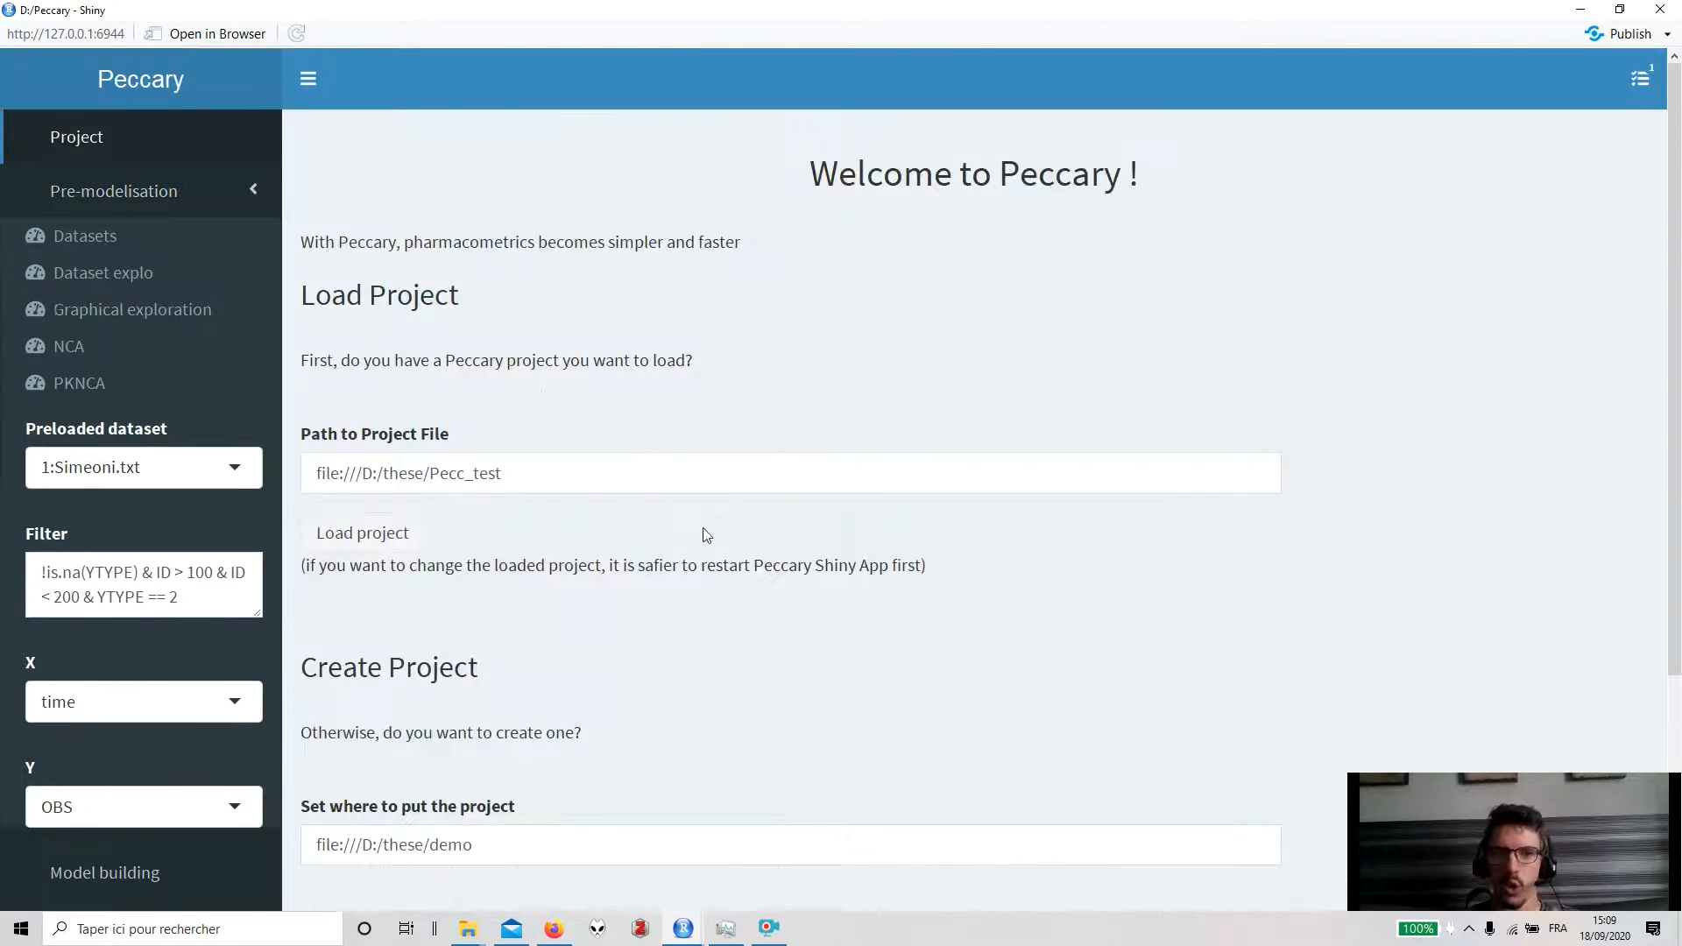
click(107, 238)
click(120, 275)
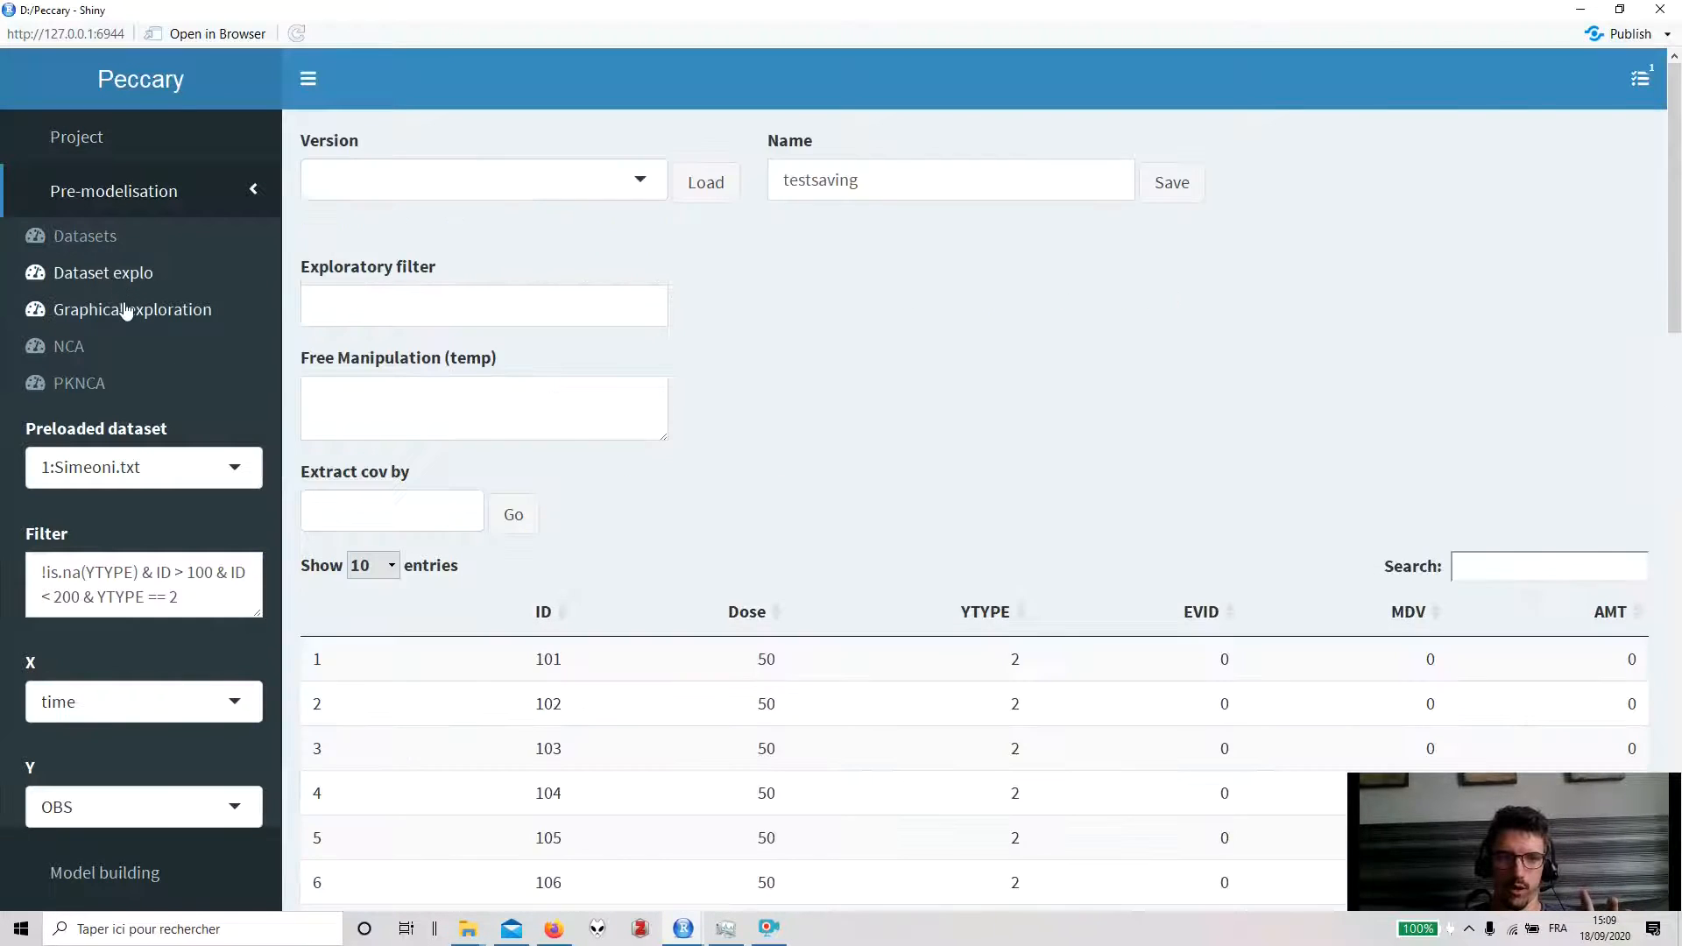
click(124, 314)
- Close the app and relaunch it with peccary_app3 from the R console, then maximize its window
click(1661, 10)
click(1634, 412)
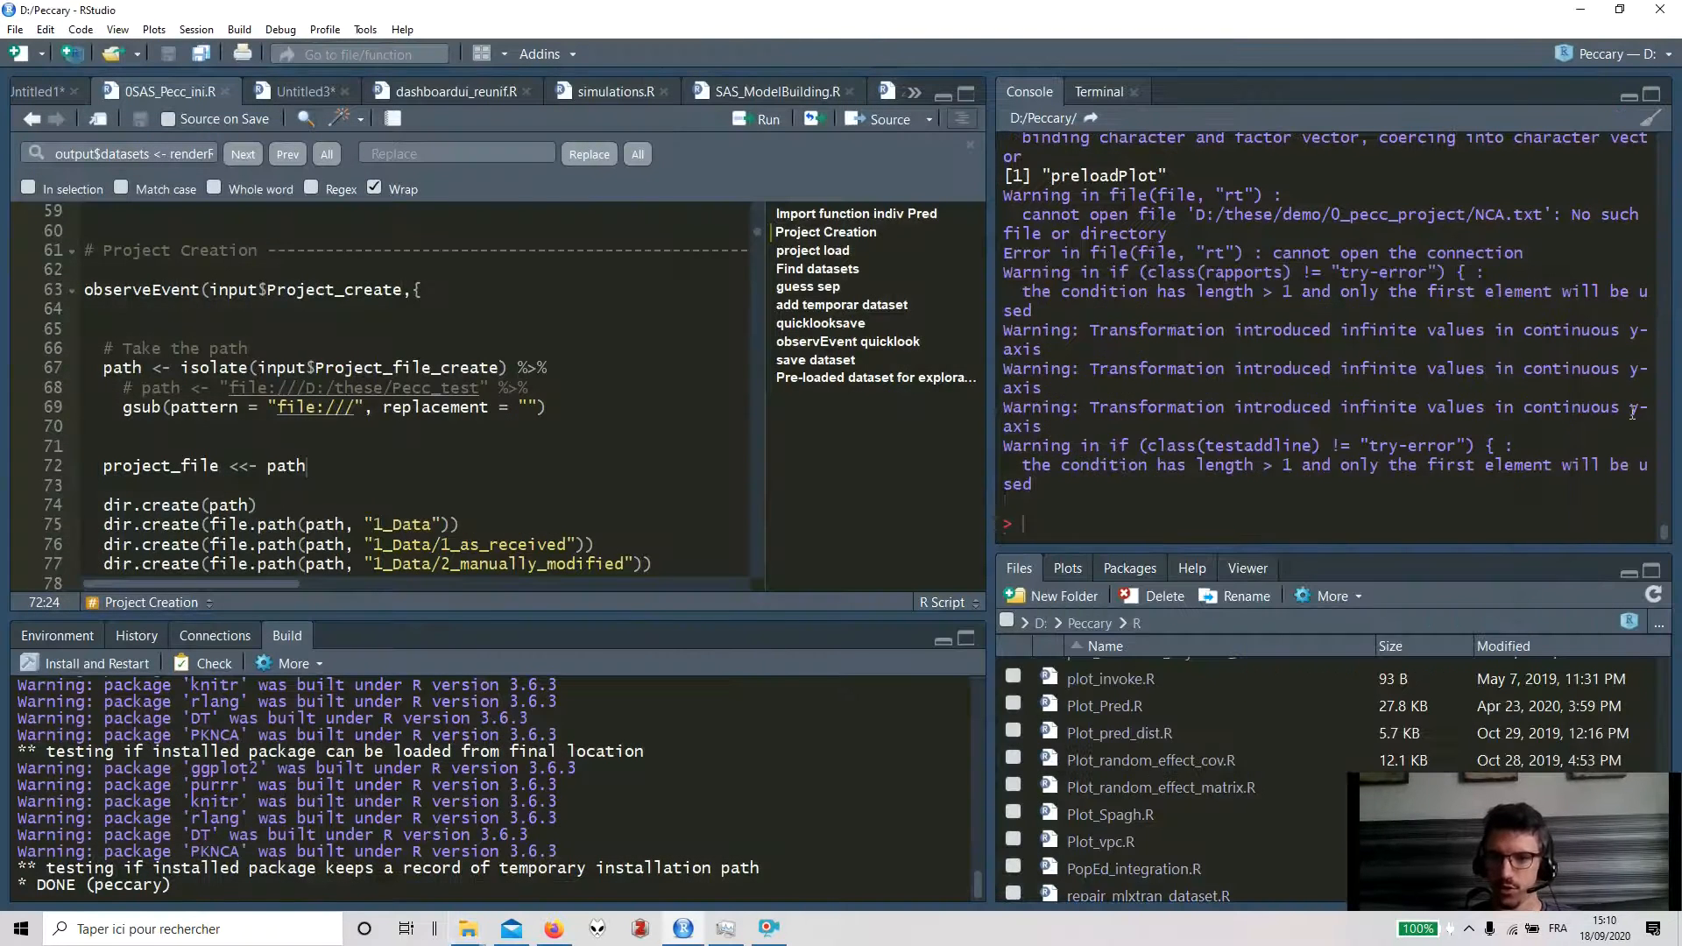
text(peccar)
key(Down)
key(Down)
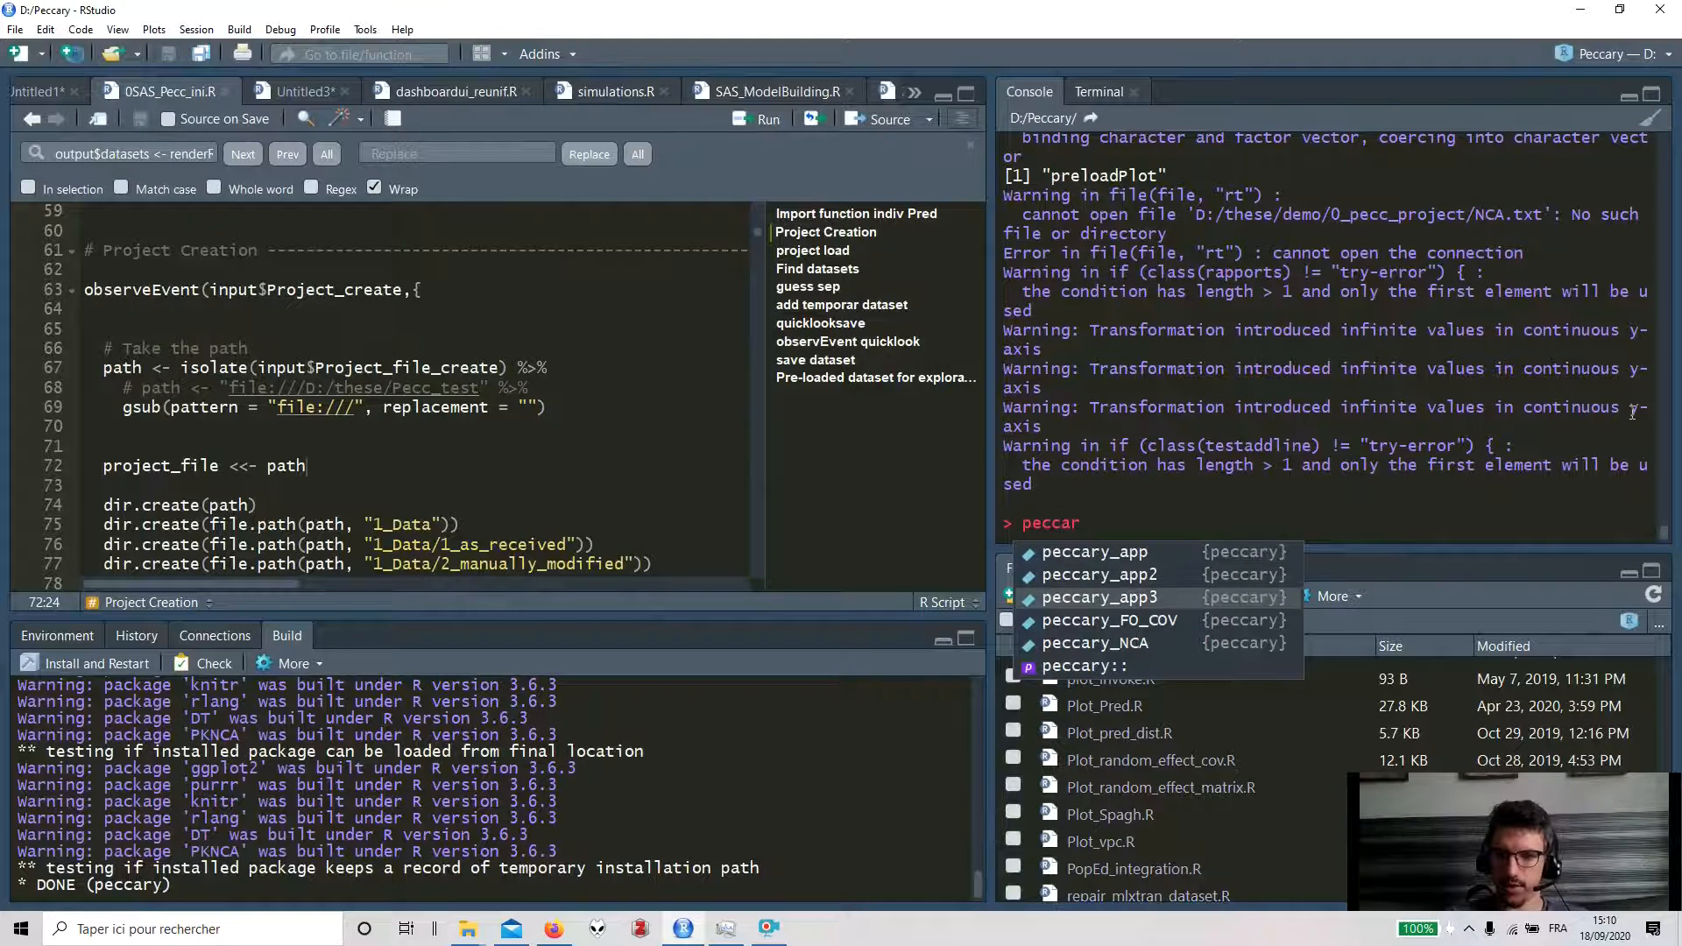
key(Return)
key(Return)
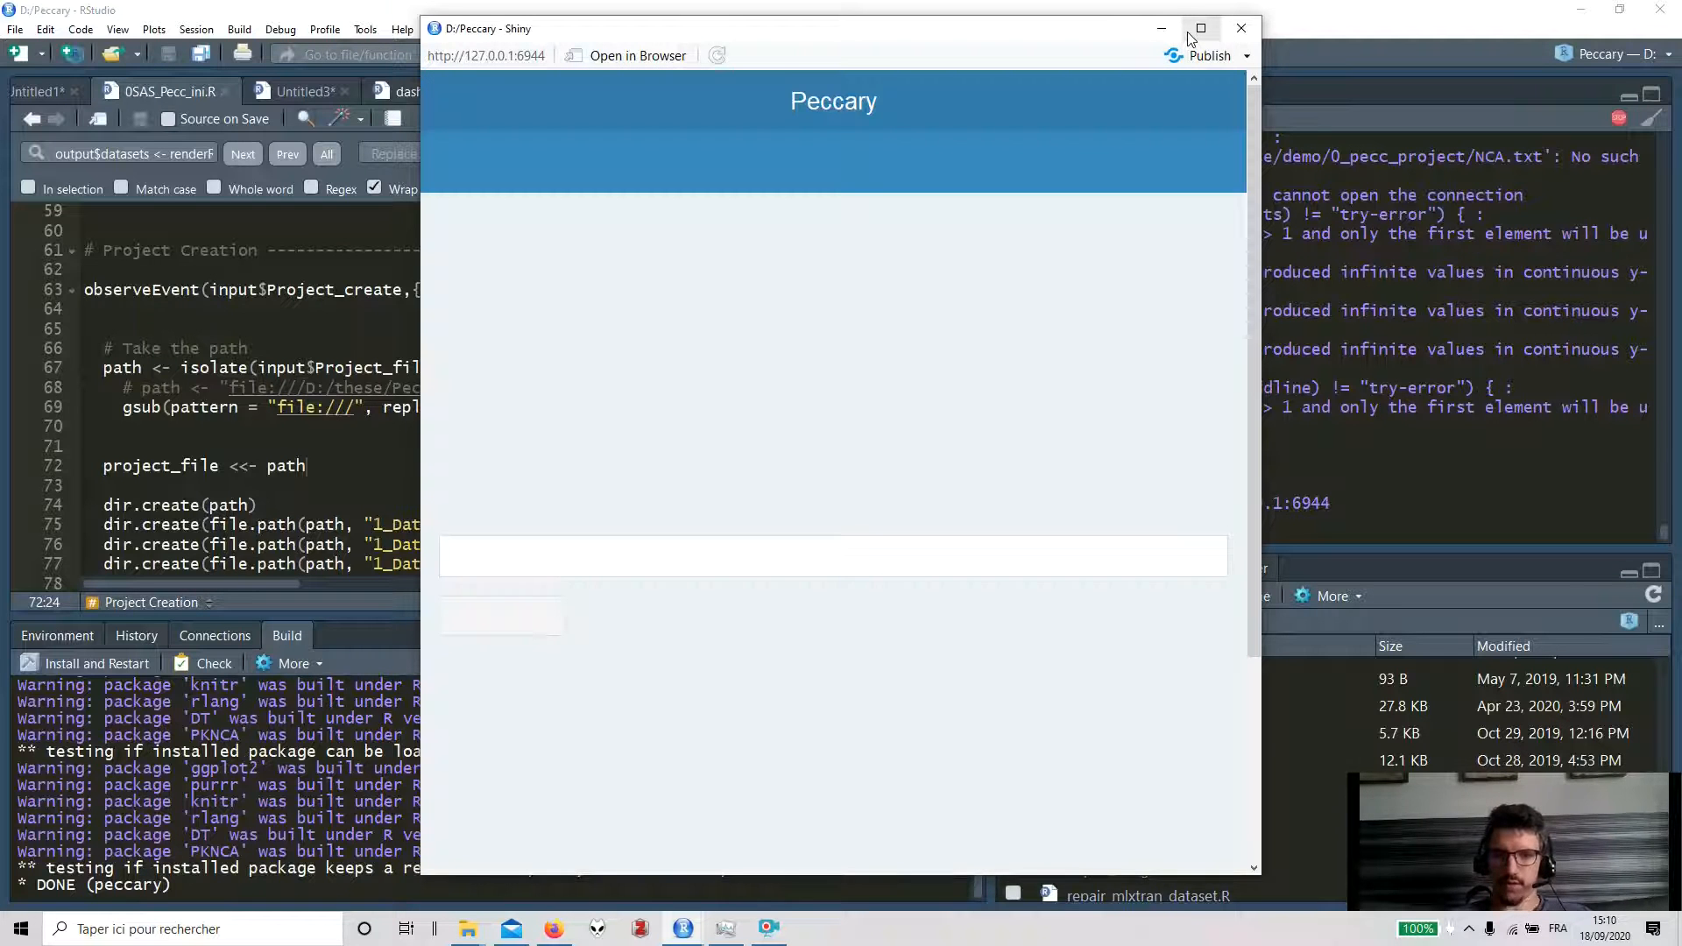
click(1199, 28)
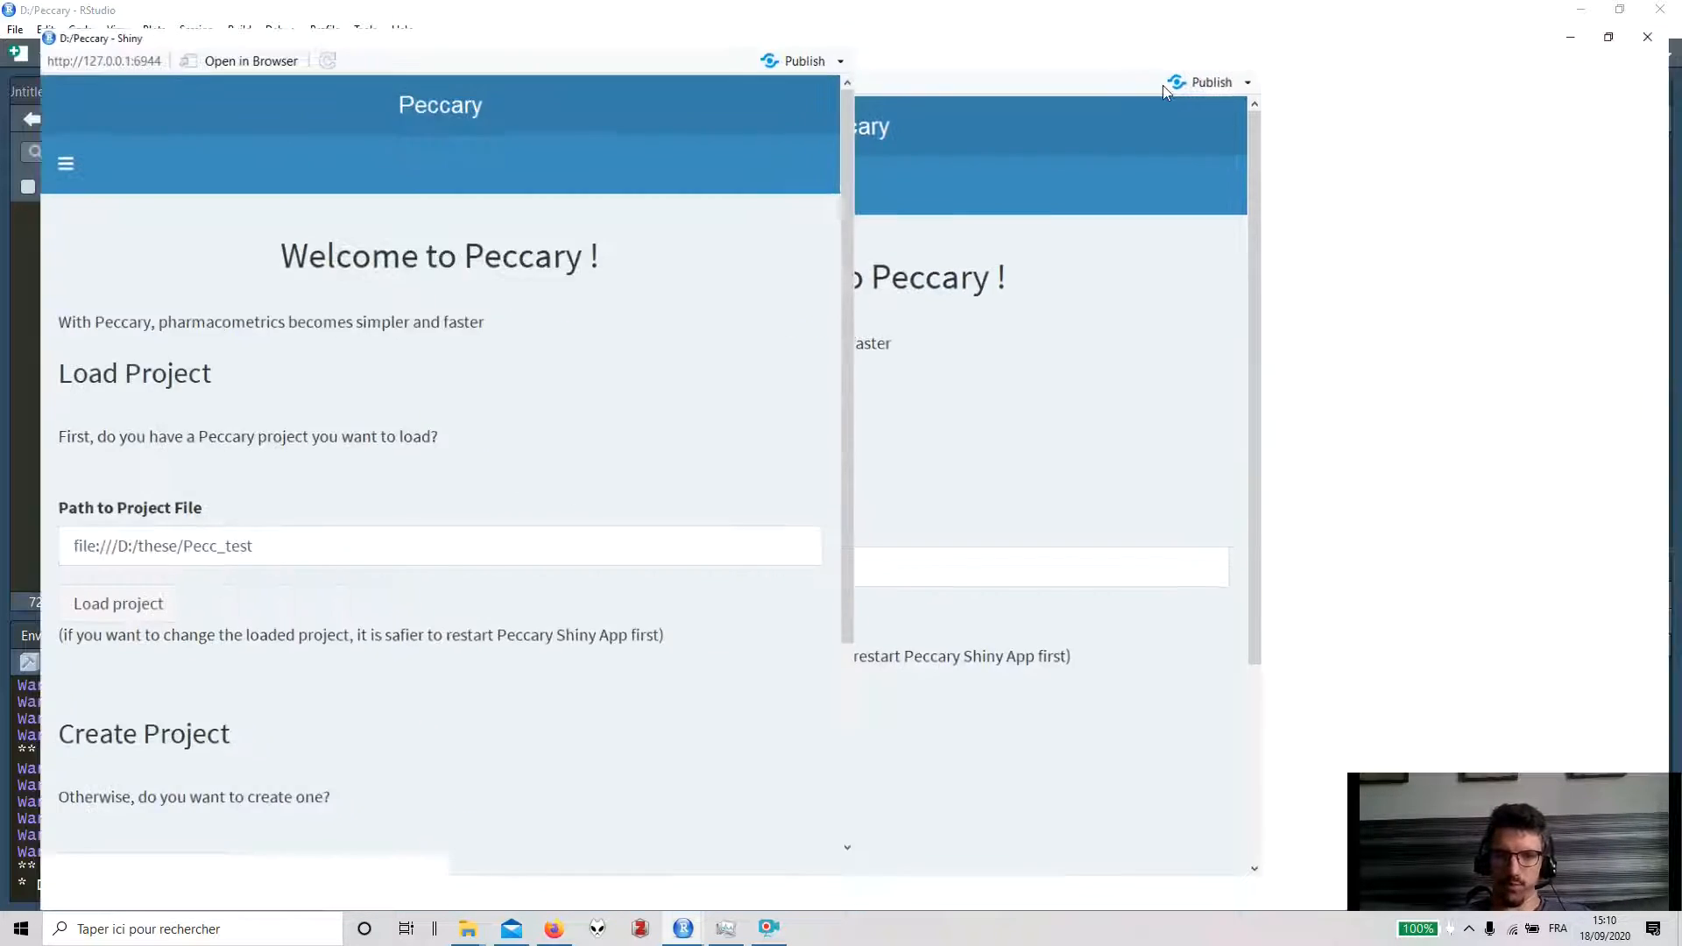
- Load the project from file:///D:/these/demo
drag(519, 478, 428, 480)
text(demo)
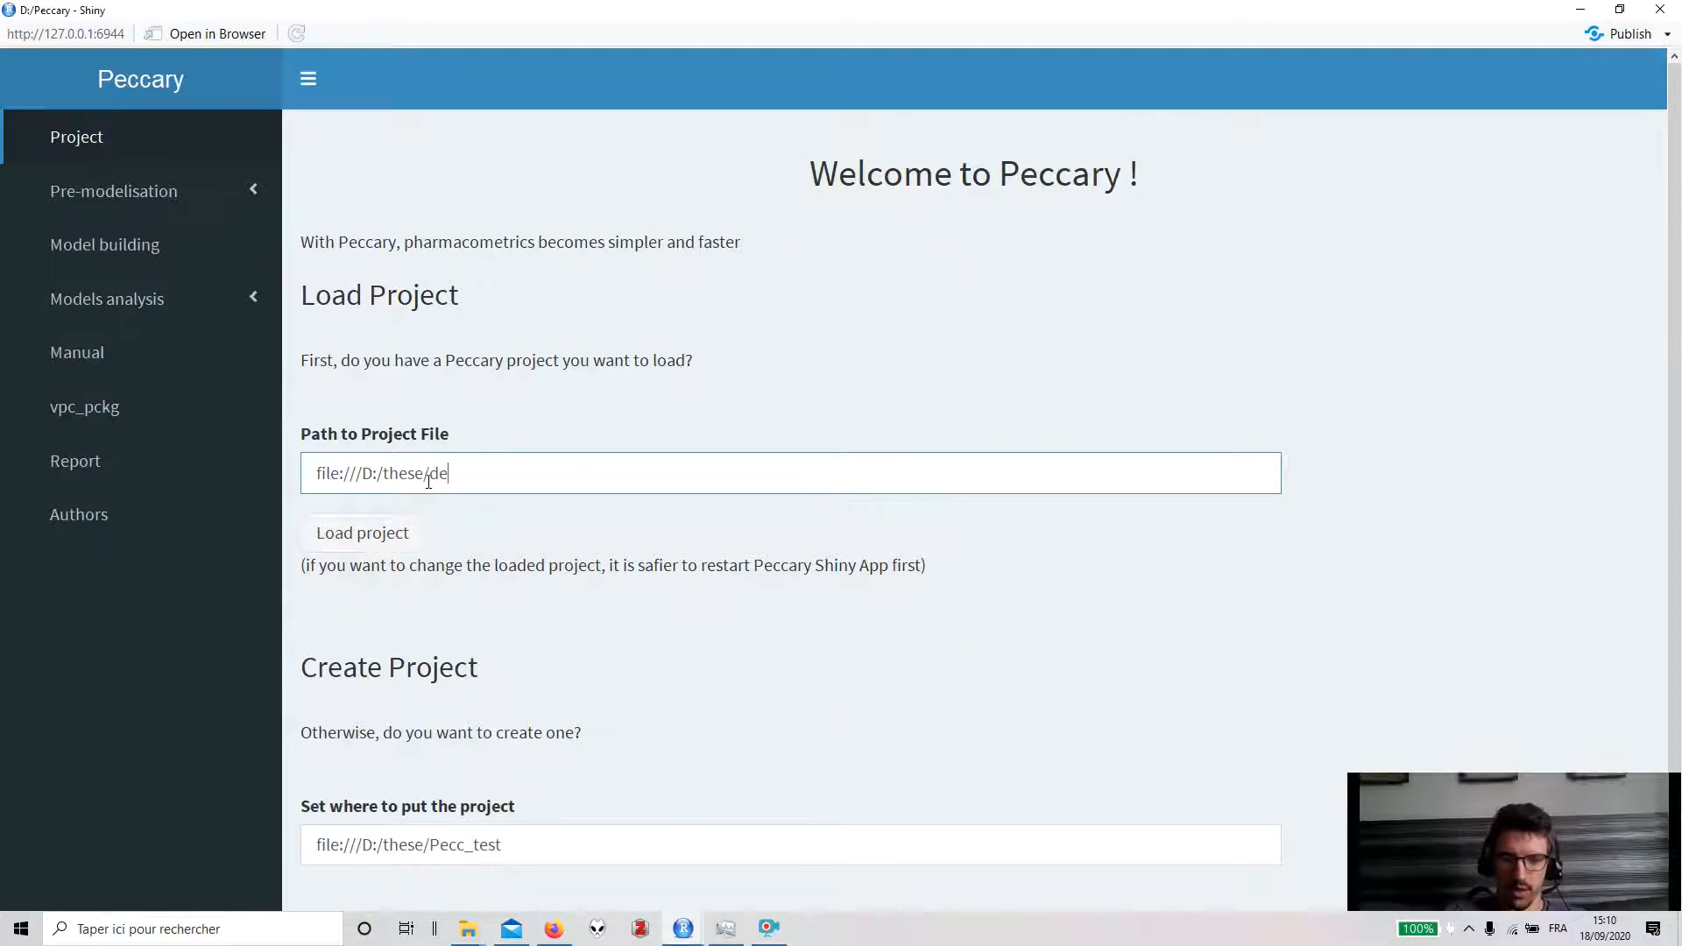
click(395, 531)
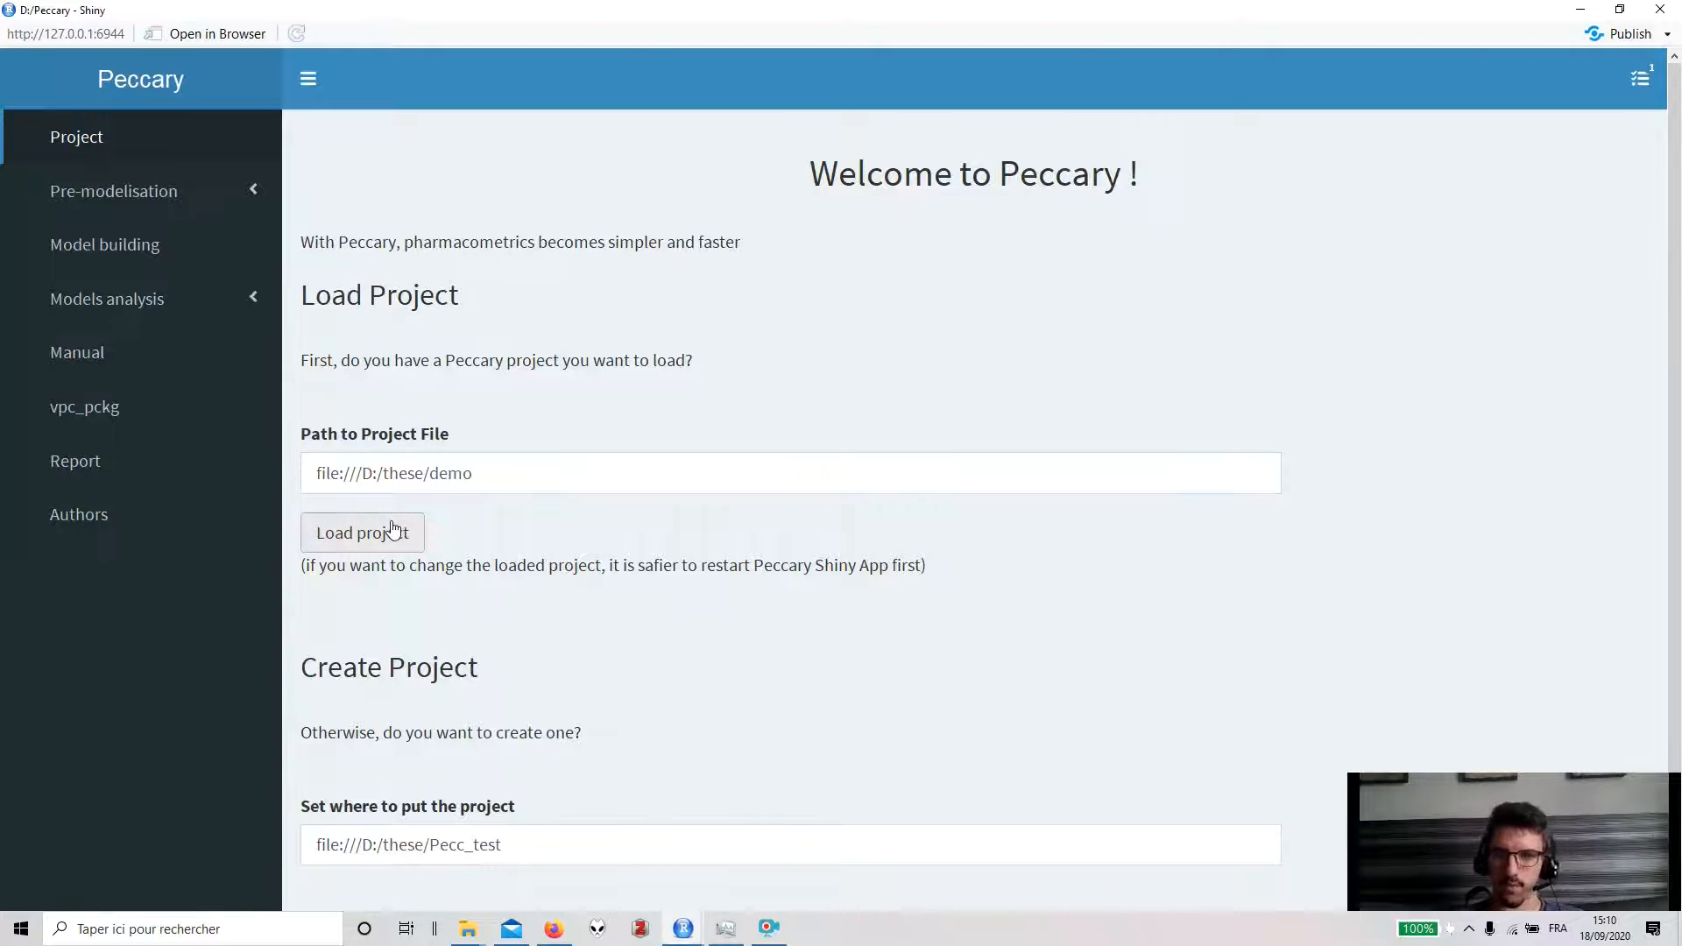
- Open Graphical exploration under Pre-modelisation with 1:Simeoni.txt as the preloaded dataset
click(216, 210)
click(218, 463)
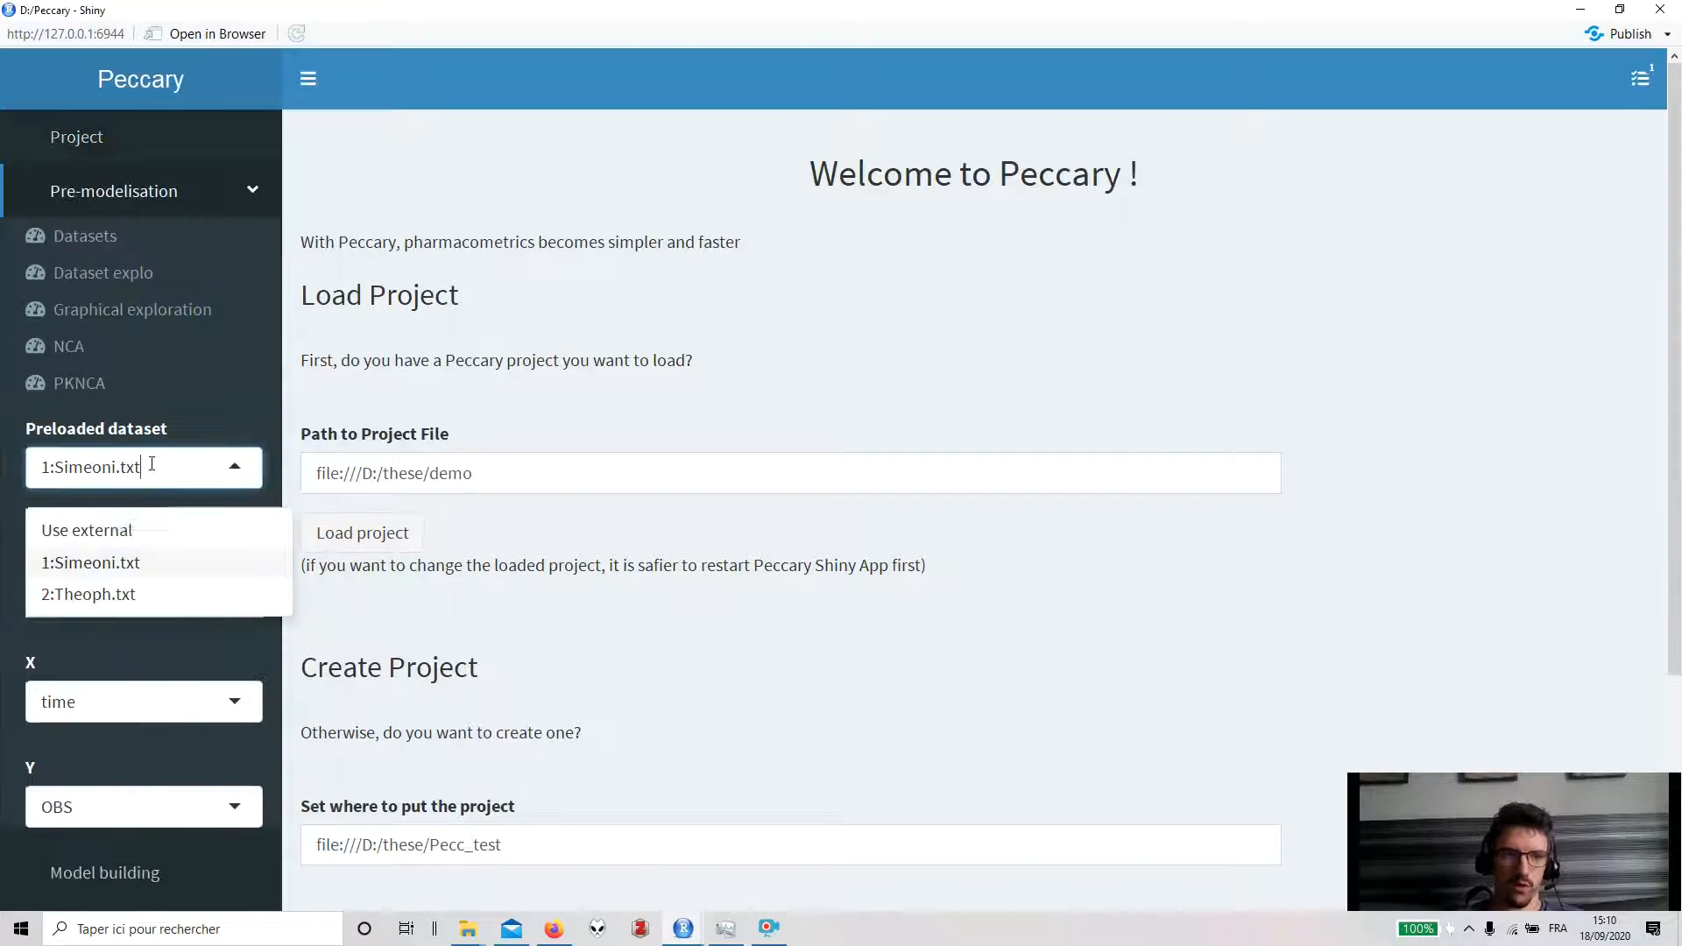
click(169, 311)
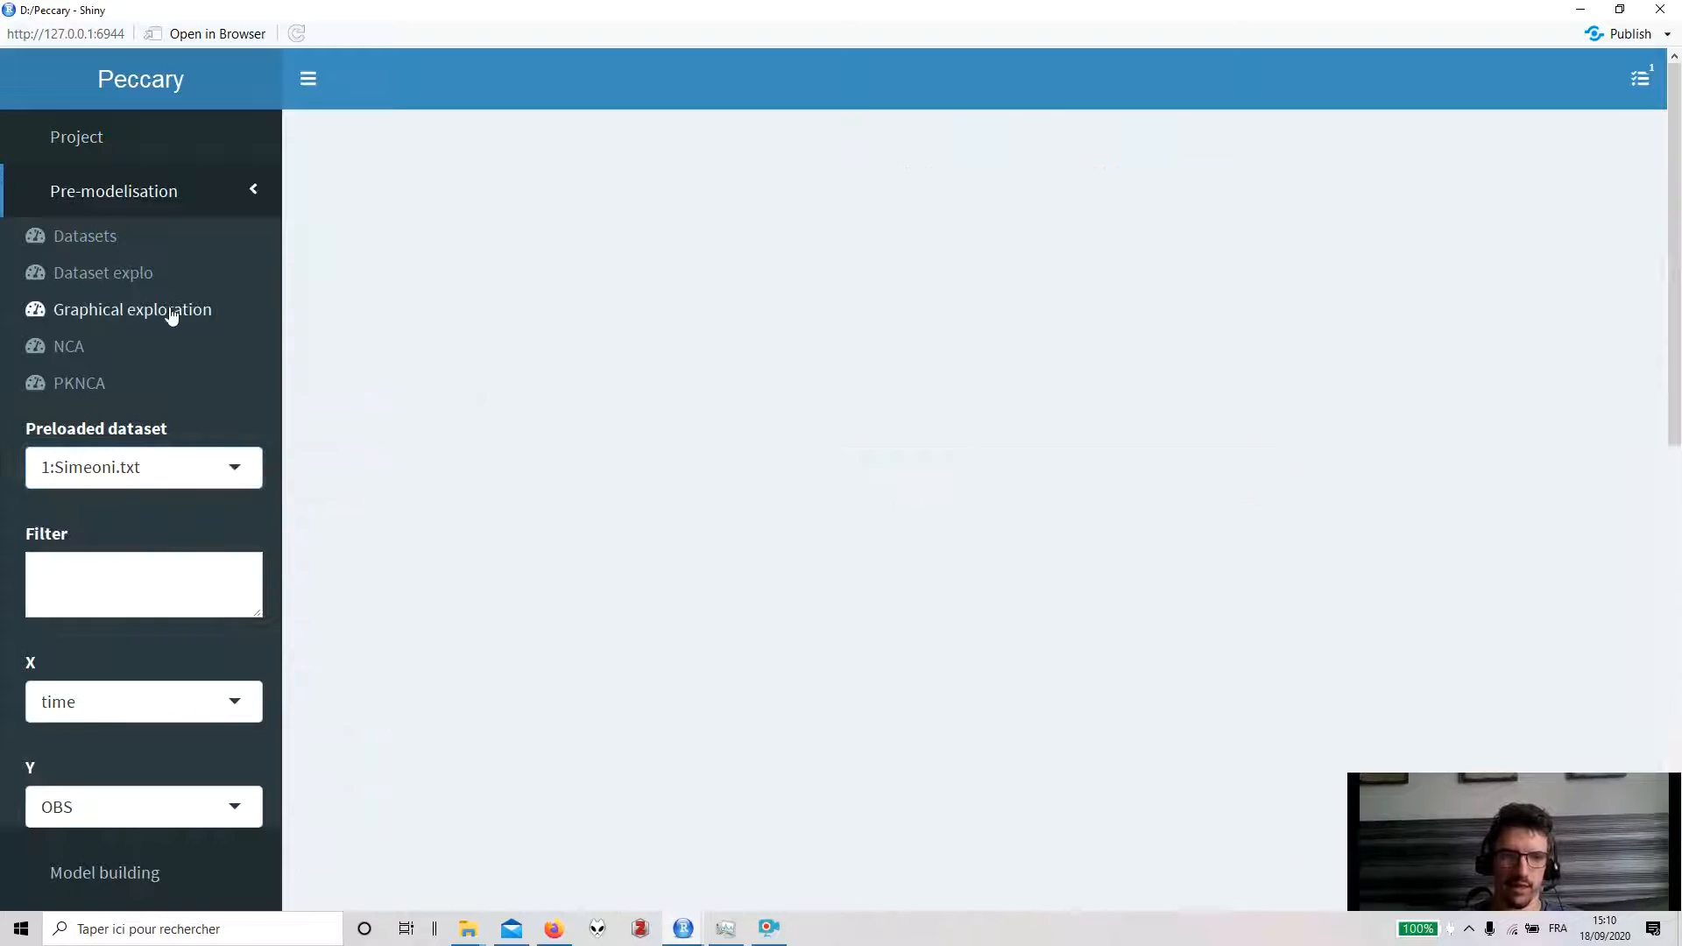
- Examine the restored Simeoni plot and its filter on the Graphical exploration page
scroll(243, 459, down, 1)
scroll(244, 459, down, 3)
click(343, 777)
scroll(556, 492, up, 3)
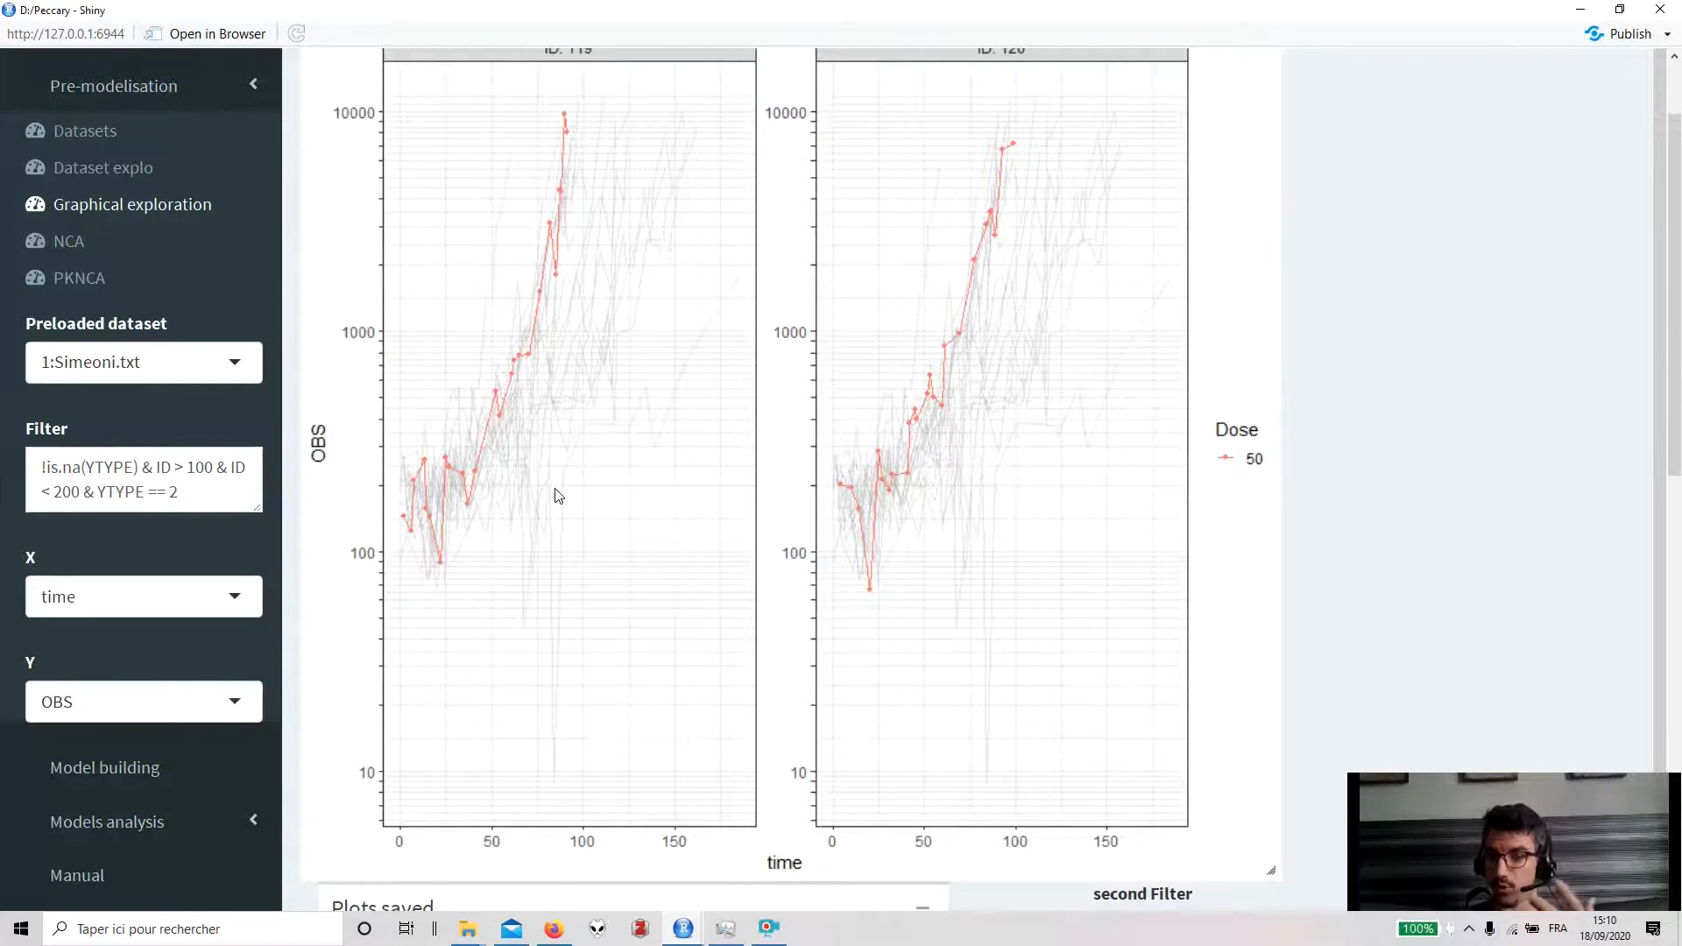
scroll(555, 496, up, 1)
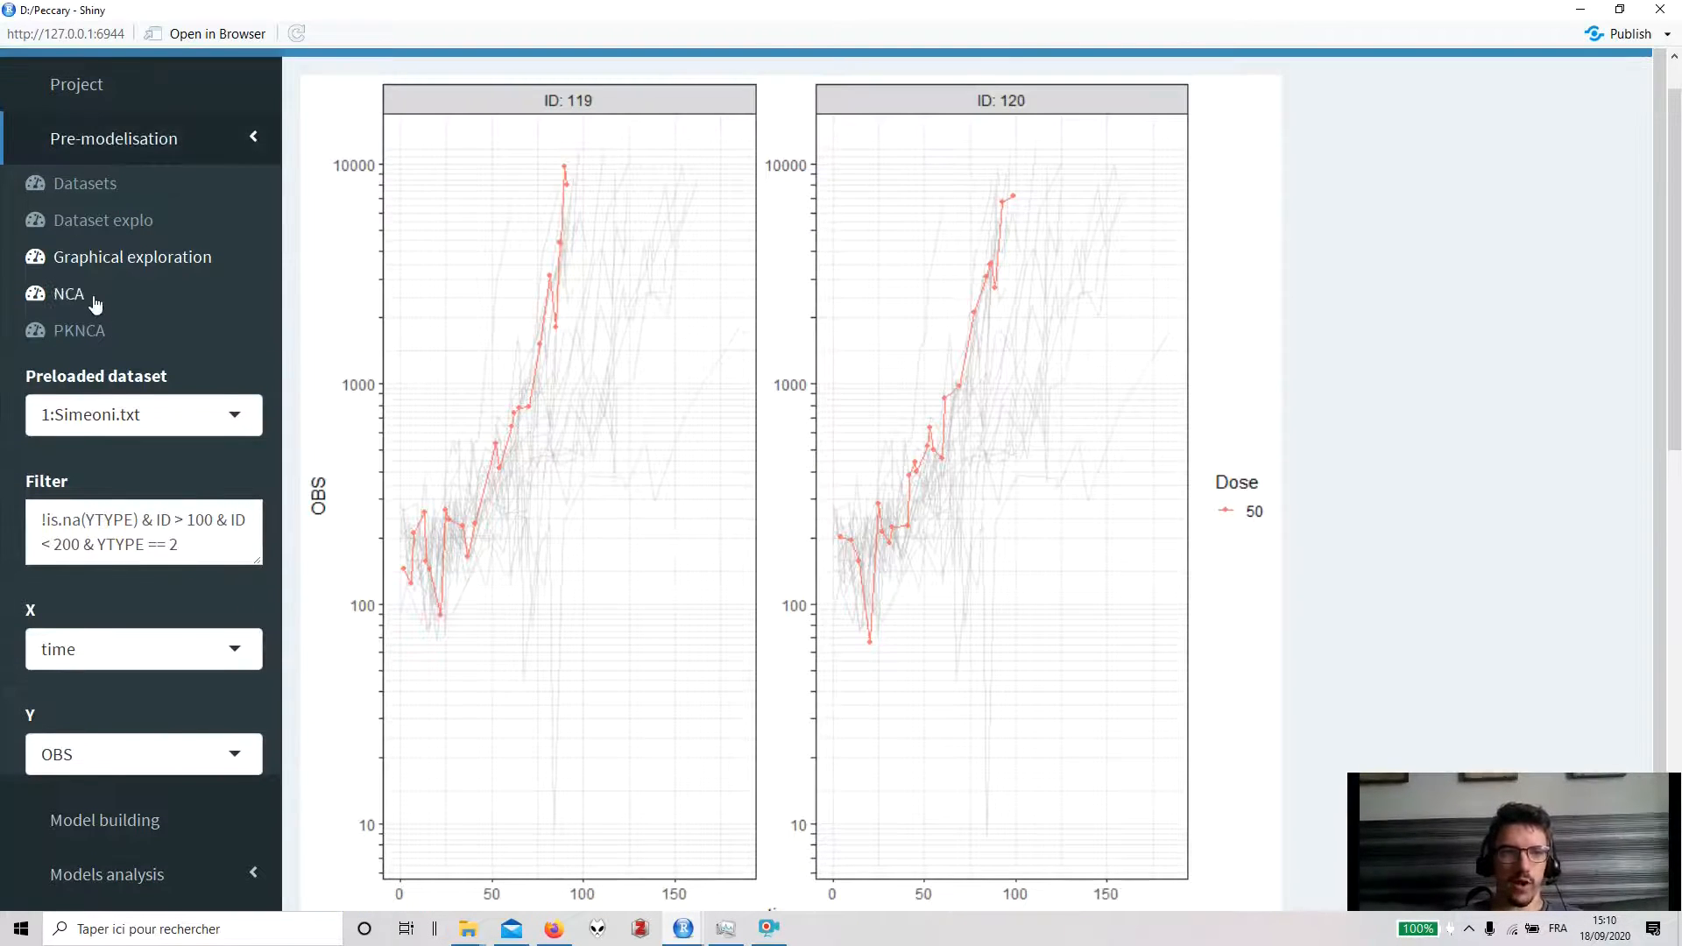
- Switch the preloaded dataset to 2:Theoph.txt and clear the leftover second filter text
click(128, 427)
click(110, 543)
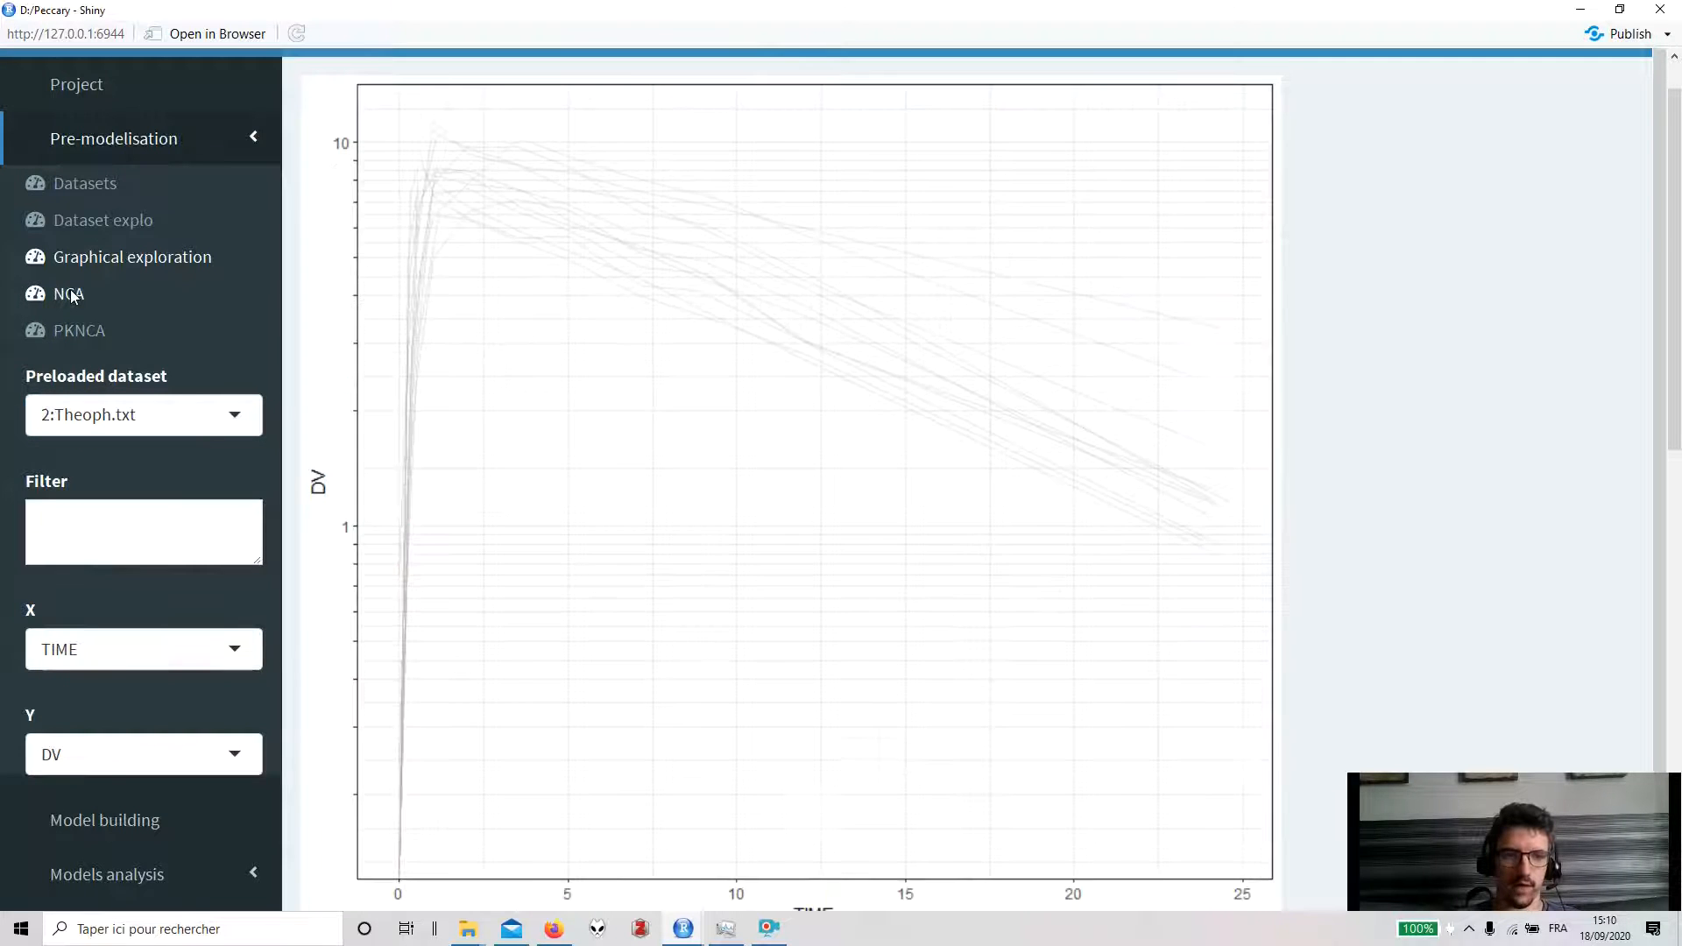
scroll(613, 526, down, 3)
drag(1231, 763, 1012, 751)
key(BackSpace)
scroll(964, 481, up, 4)
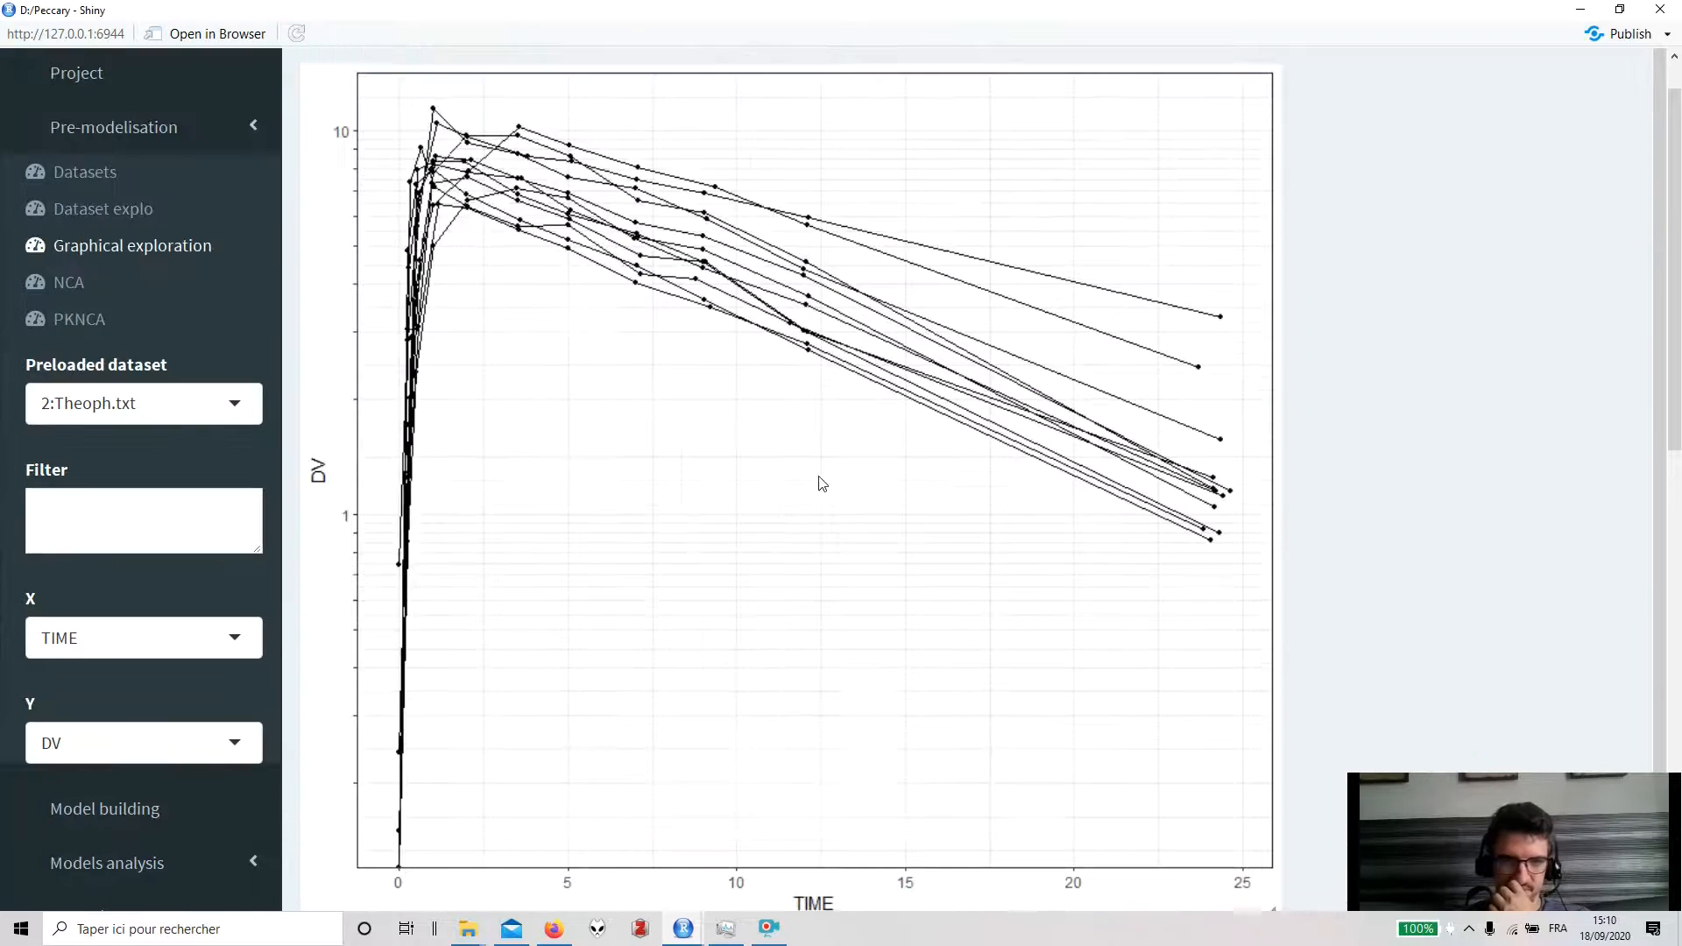
- Open the NCA page and set the NCA covariate to Dose
click(69, 346)
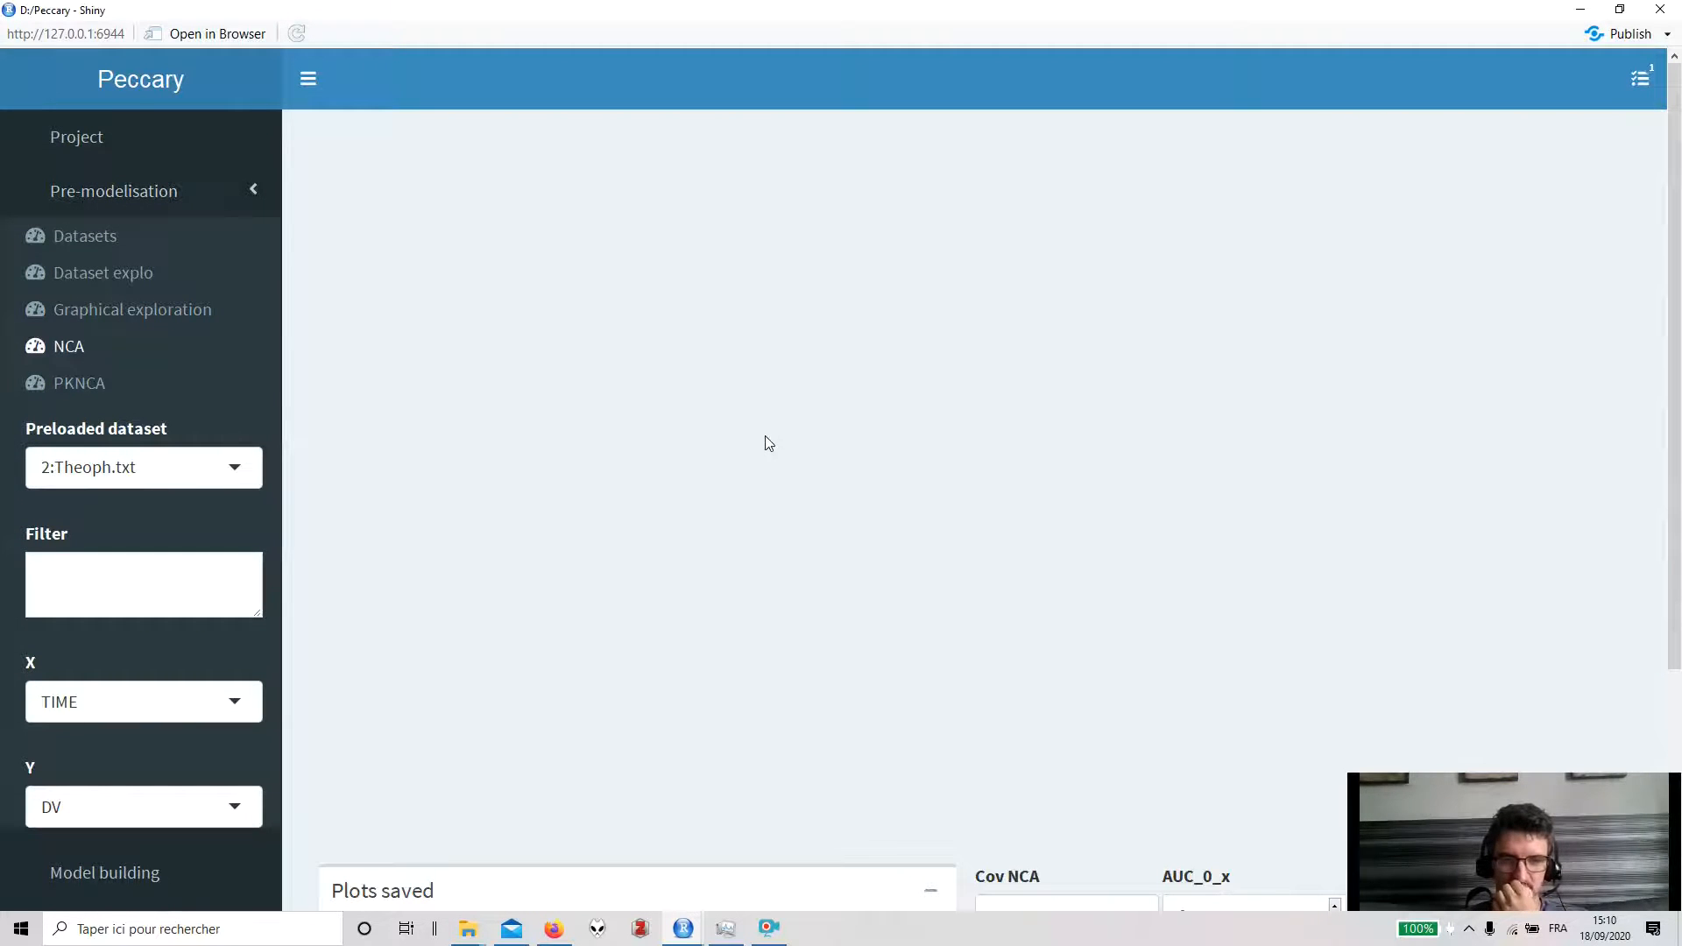
scroll(768, 443, down, 1)
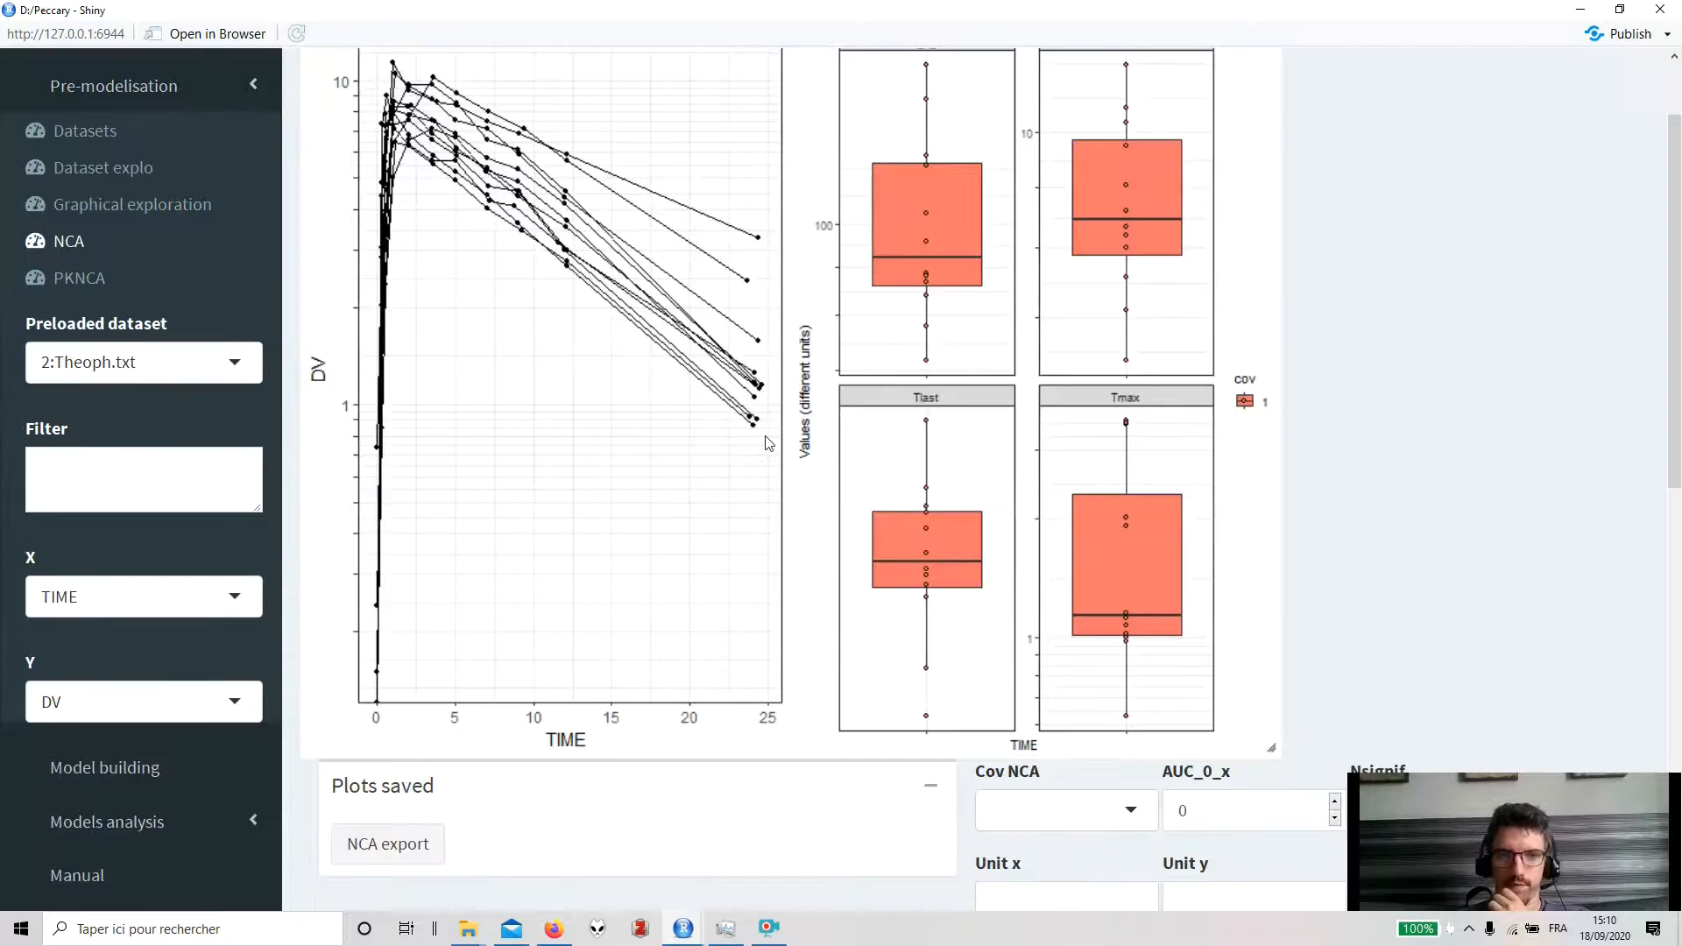
scroll(768, 443, down, 1)
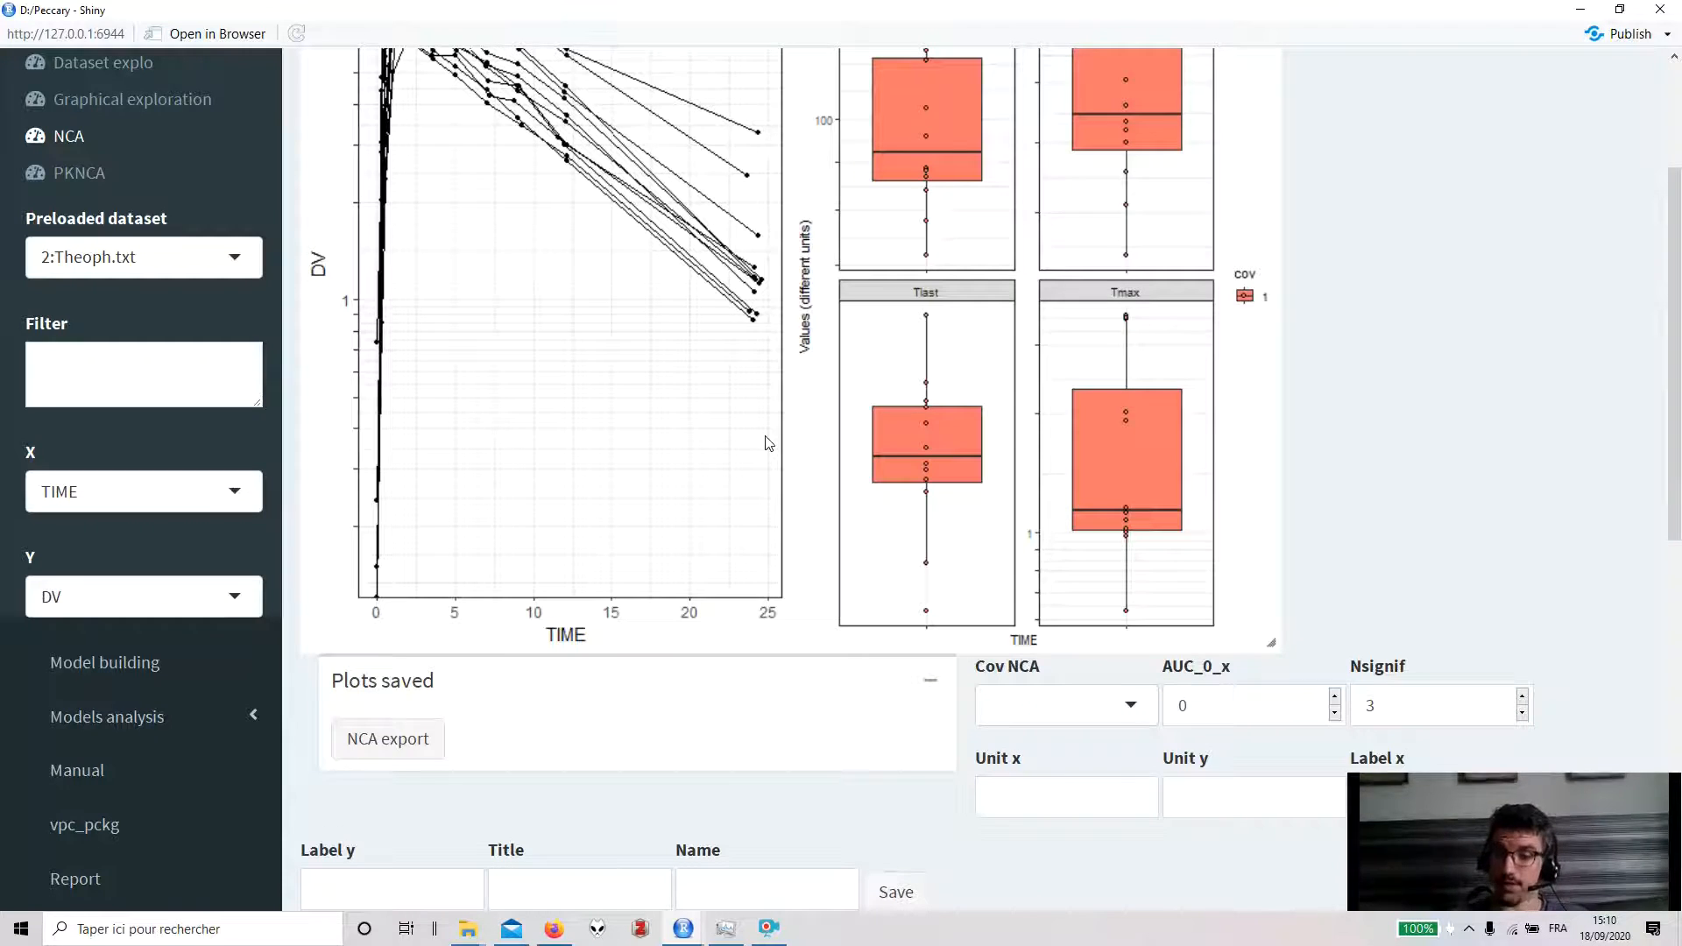
click(1027, 717)
scroll(1027, 716, down, 1)
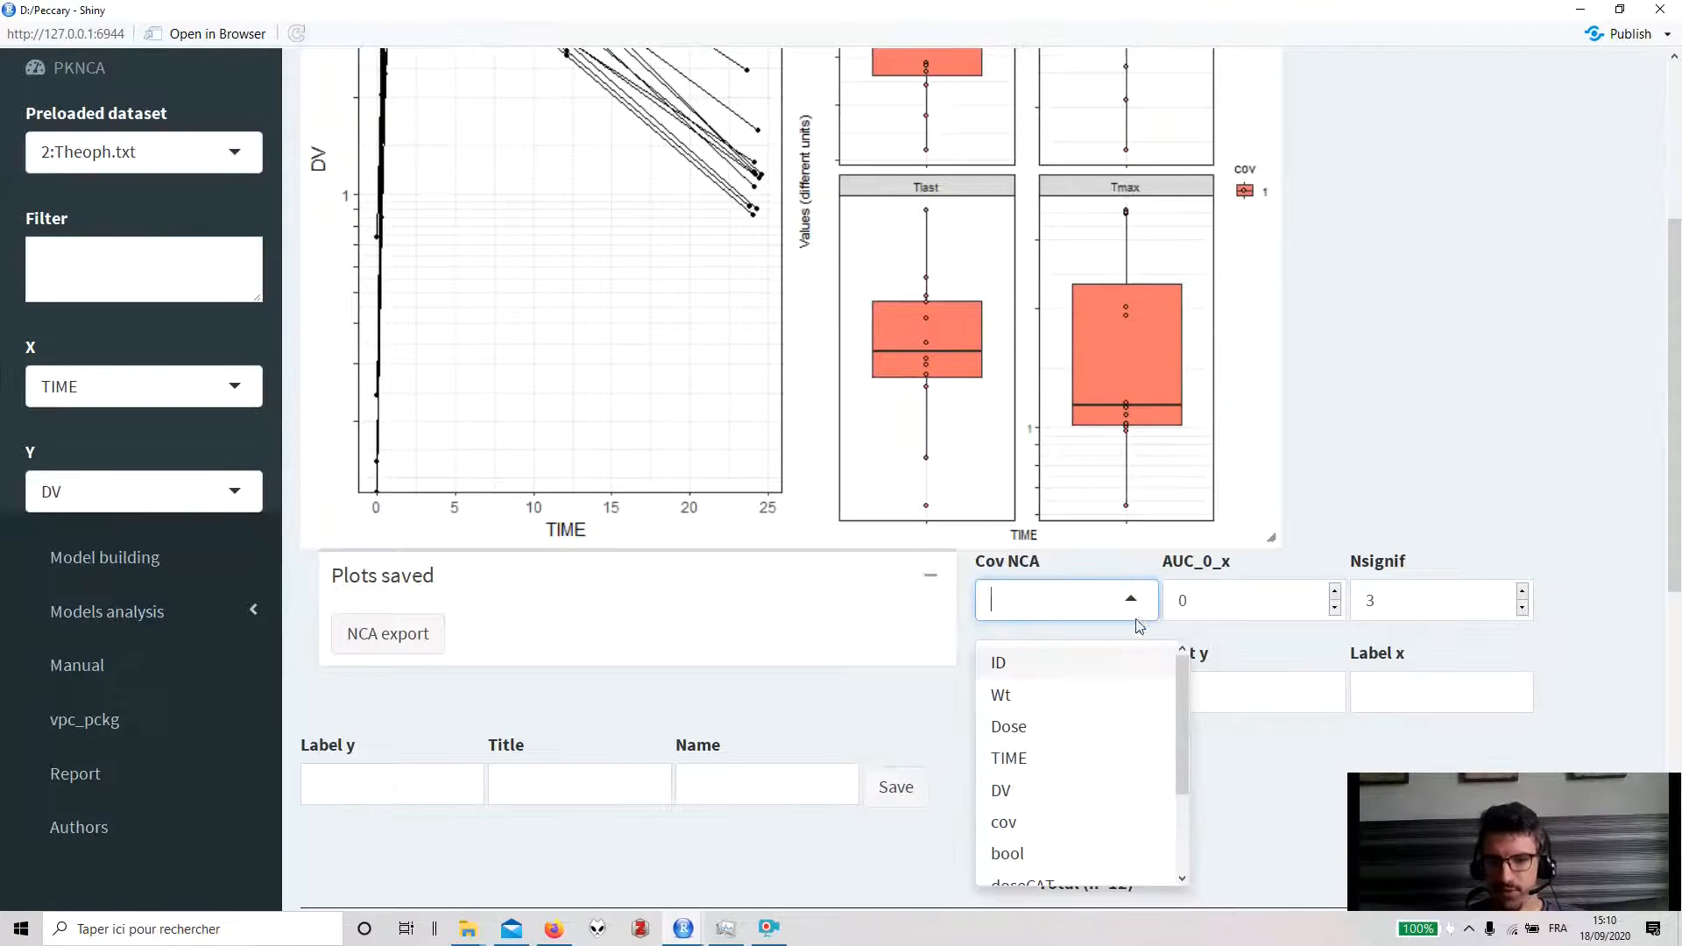
click(1091, 728)
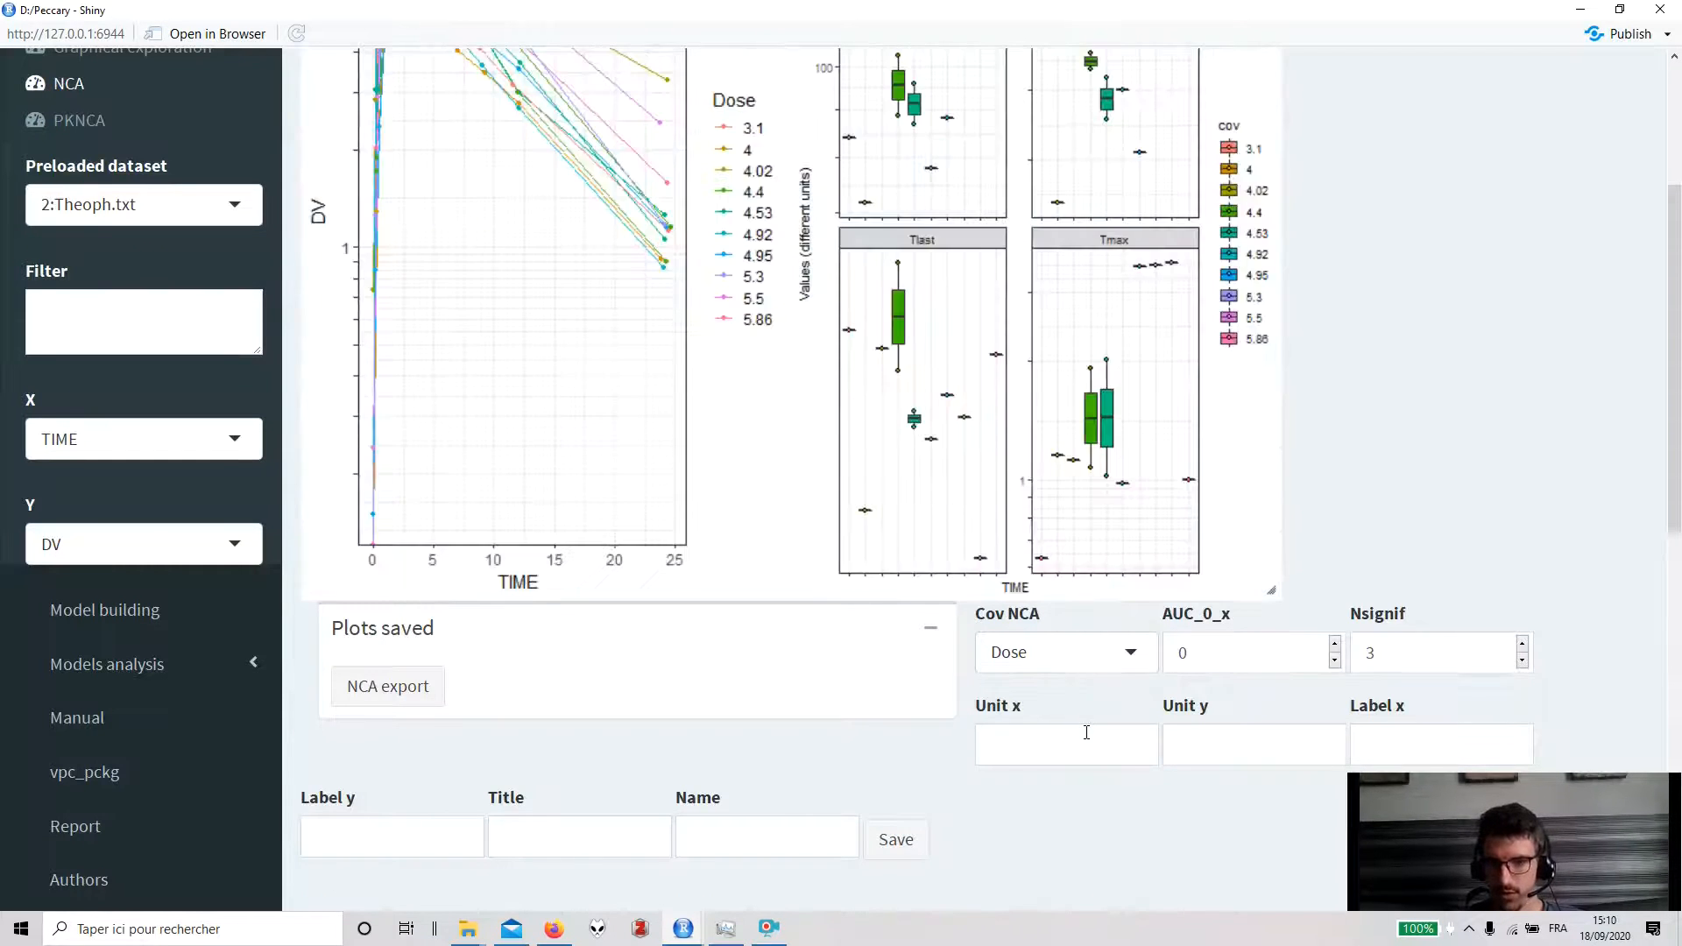
- Change the NCA covariate to doseCAT
scroll(1086, 732, up, 2)
scroll(1086, 740, down, 3)
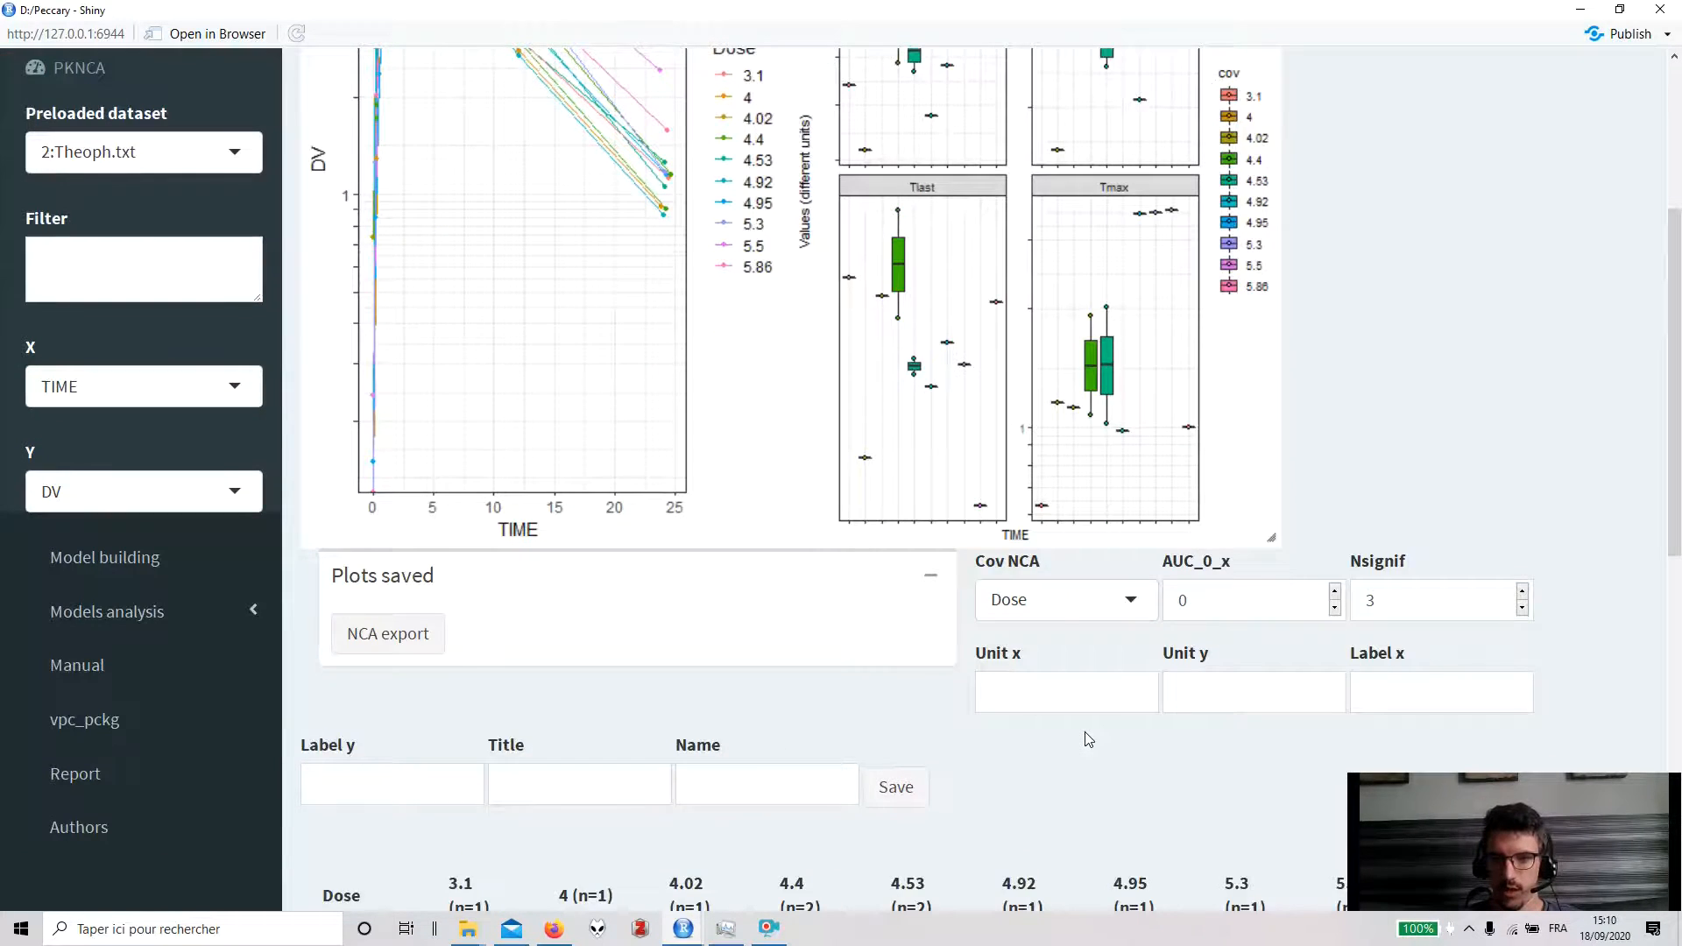
scroll(1086, 740, up, 2)
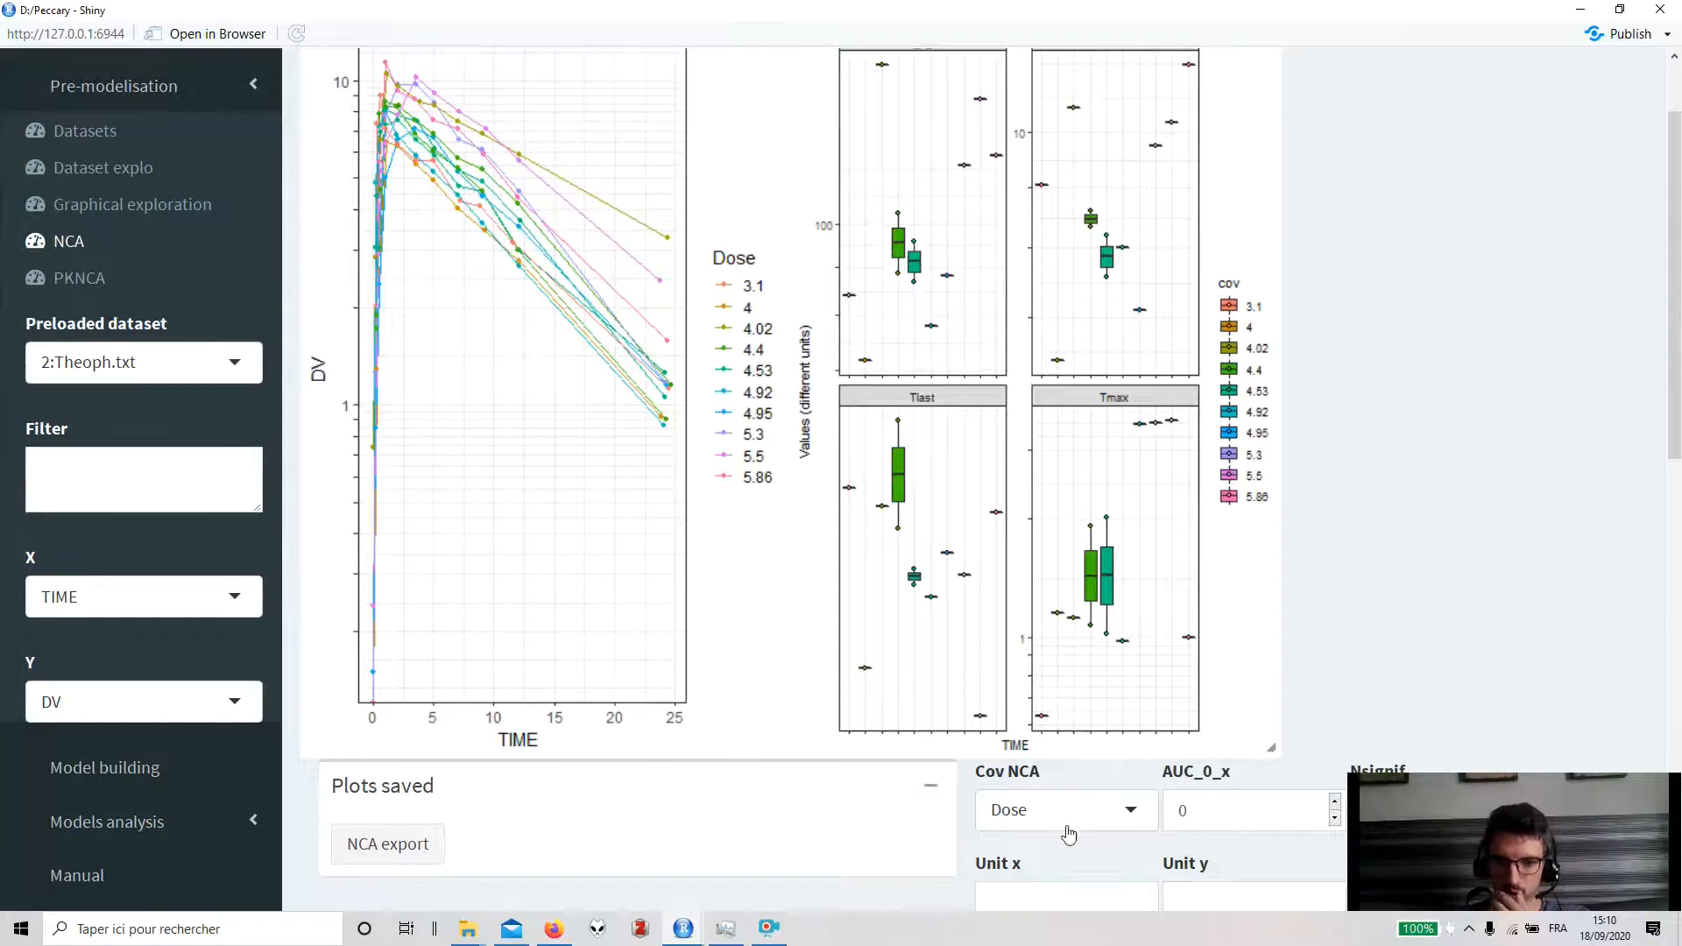
click(1069, 815)
scroll(1227, 639, down, 2)
scroll(1060, 819, down, 1)
click(1051, 833)
scroll(1164, 382, up, 1)
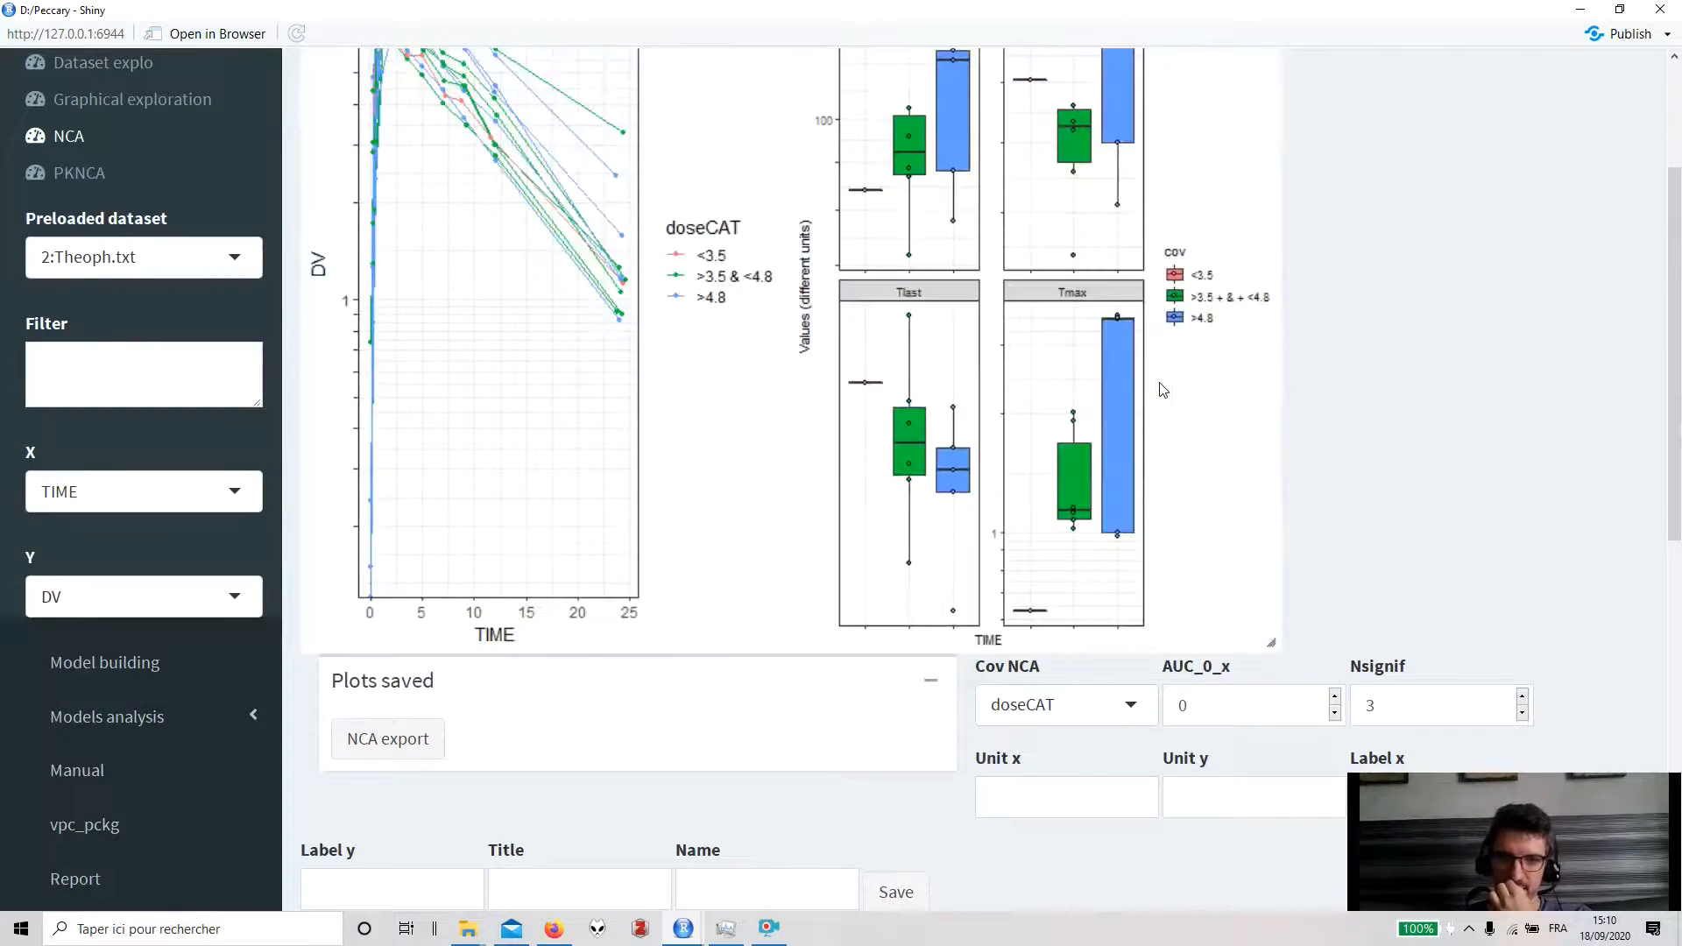
scroll(1156, 385, down, 8)
scroll(1020, 503, up, 10)
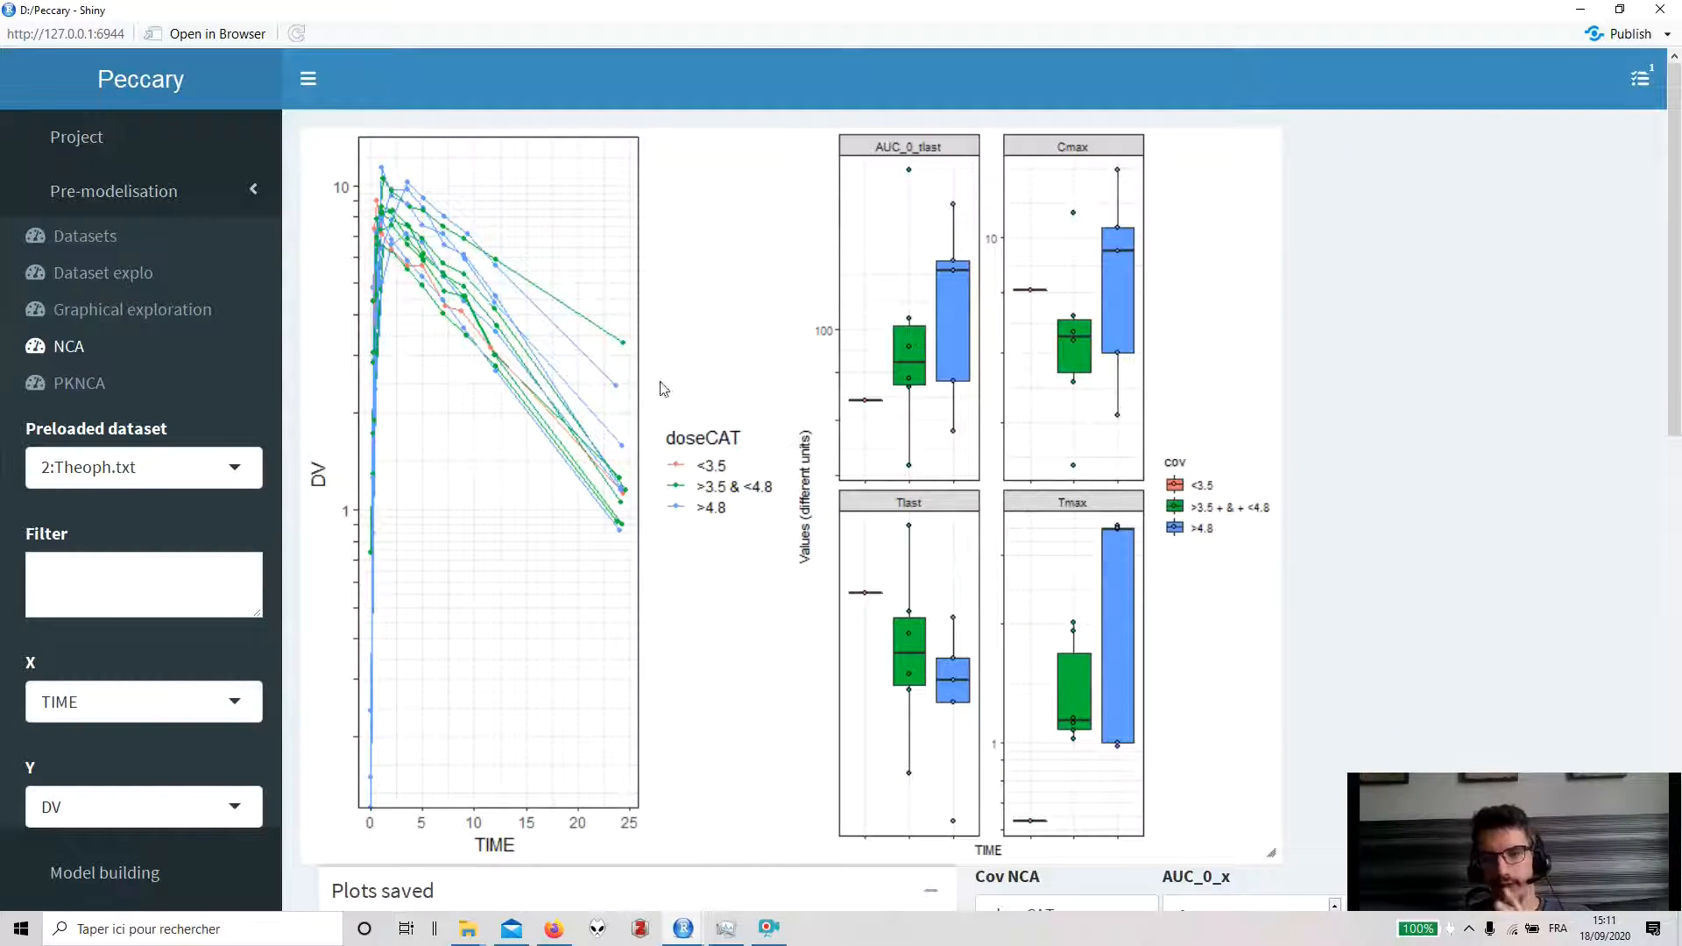
- Open PKNCA, set the covariate group to doseCAT, and run the analysis
click(142, 400)
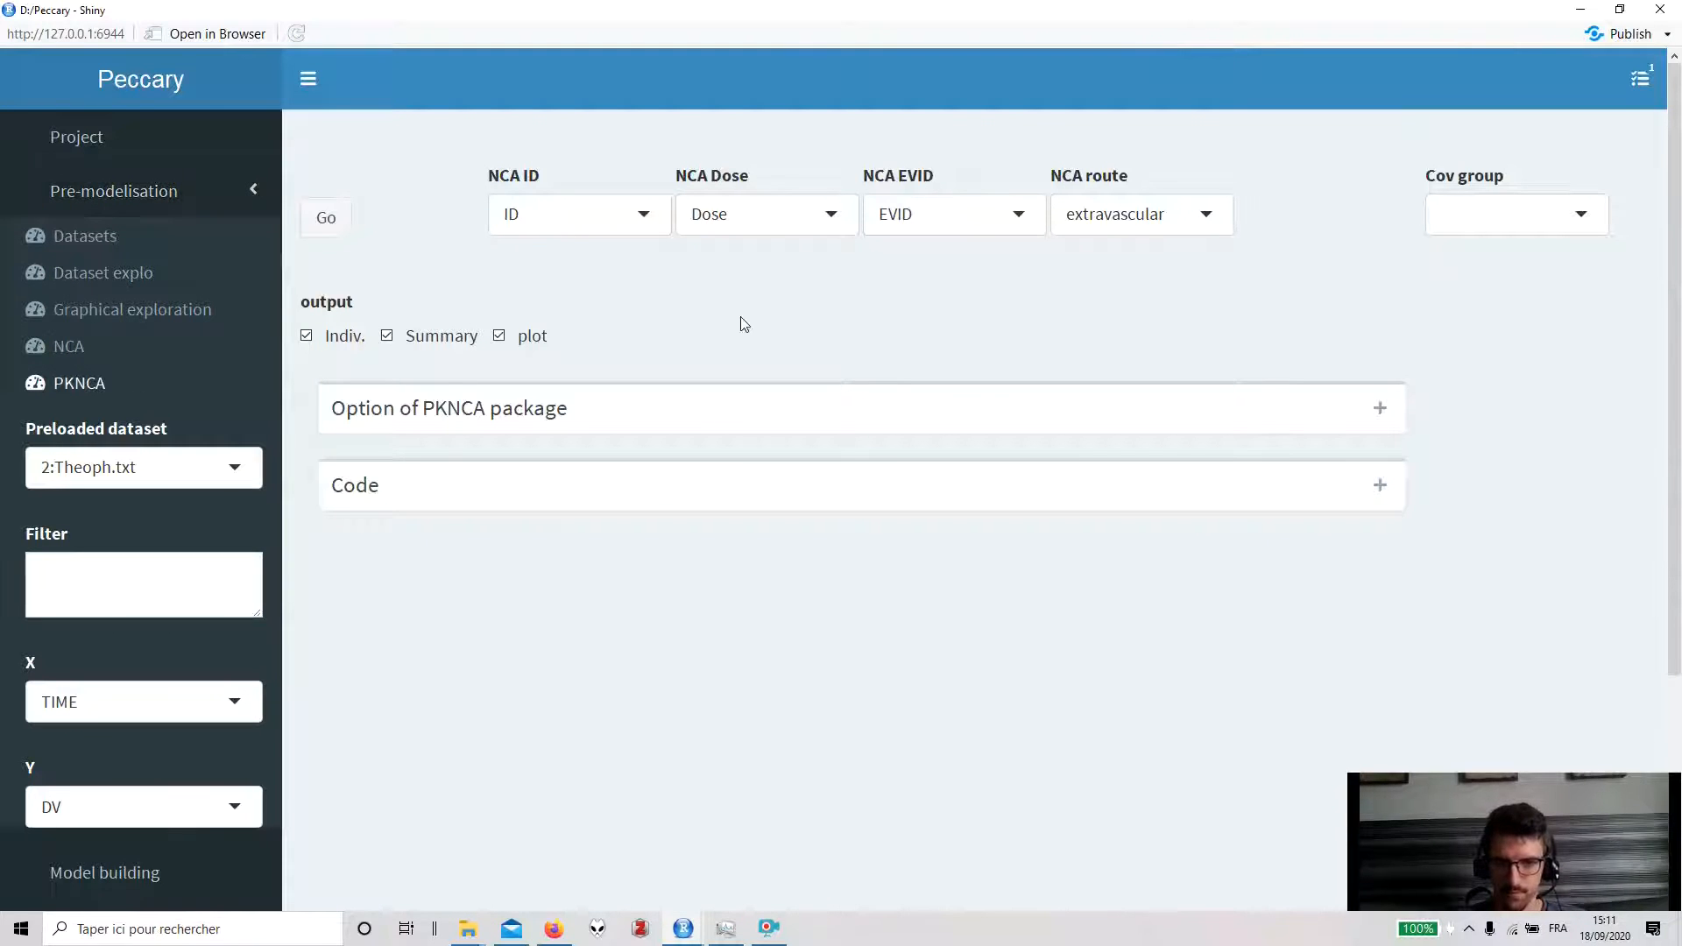
click(1463, 224)
scroll(1474, 442, down, 1)
click(1475, 456)
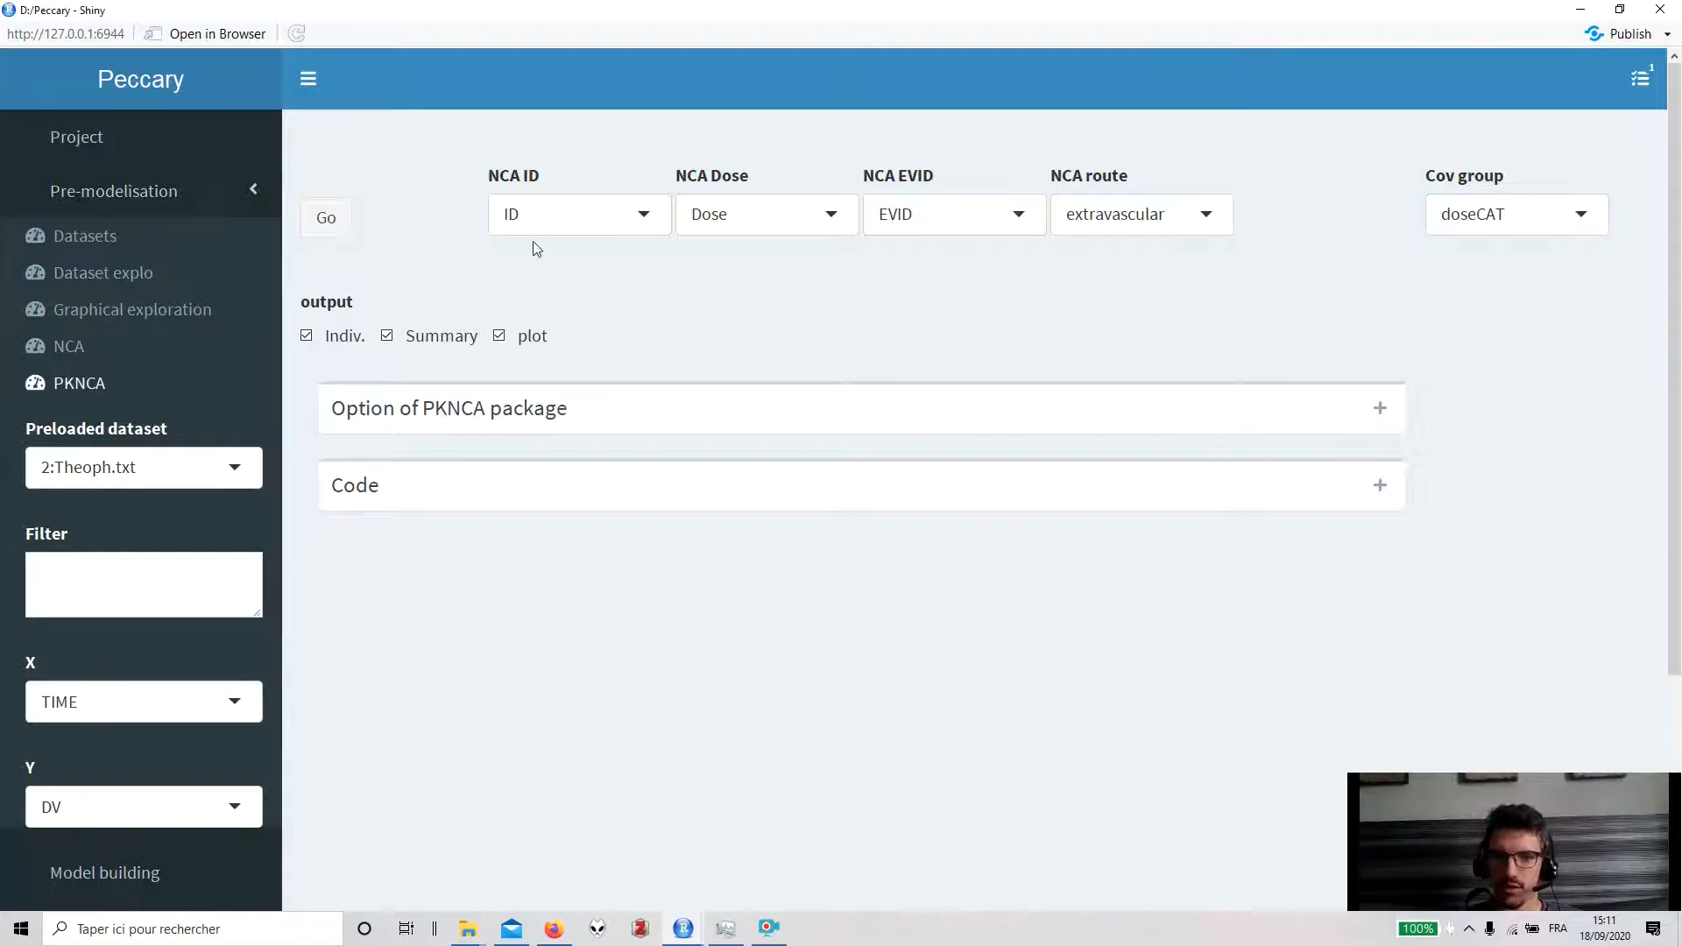
click(334, 224)
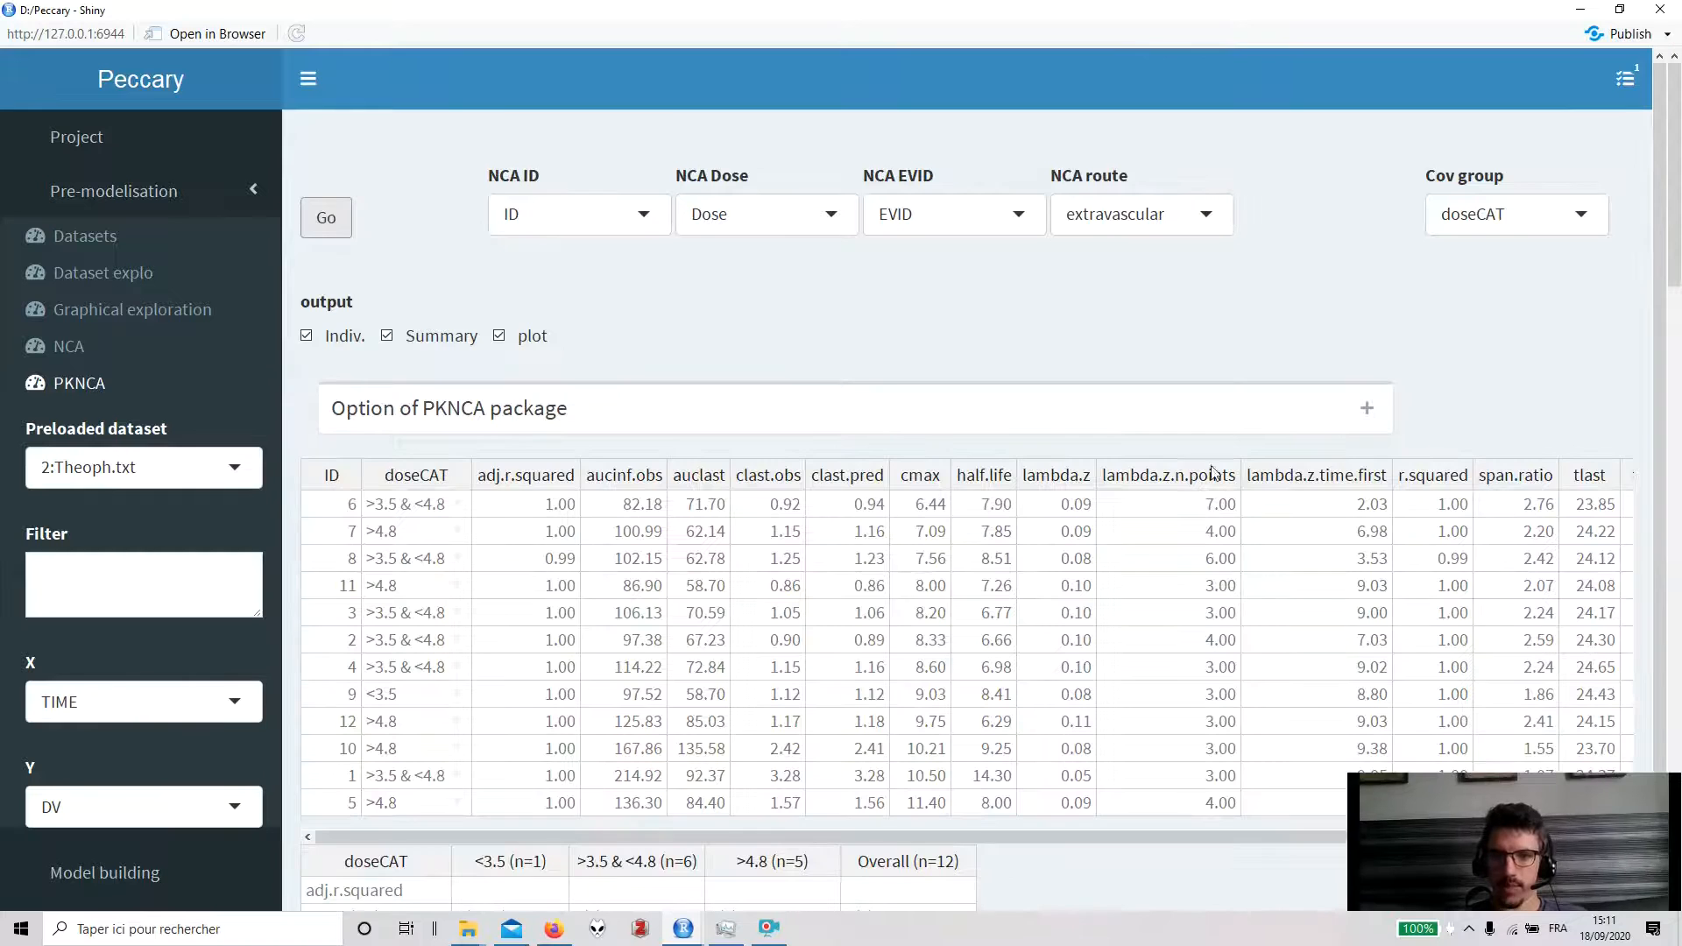
- Review the PKNCA individual results table and the summary statistics by dose category
scroll(800, 493, down, 1)
scroll(1178, 435, down, 4)
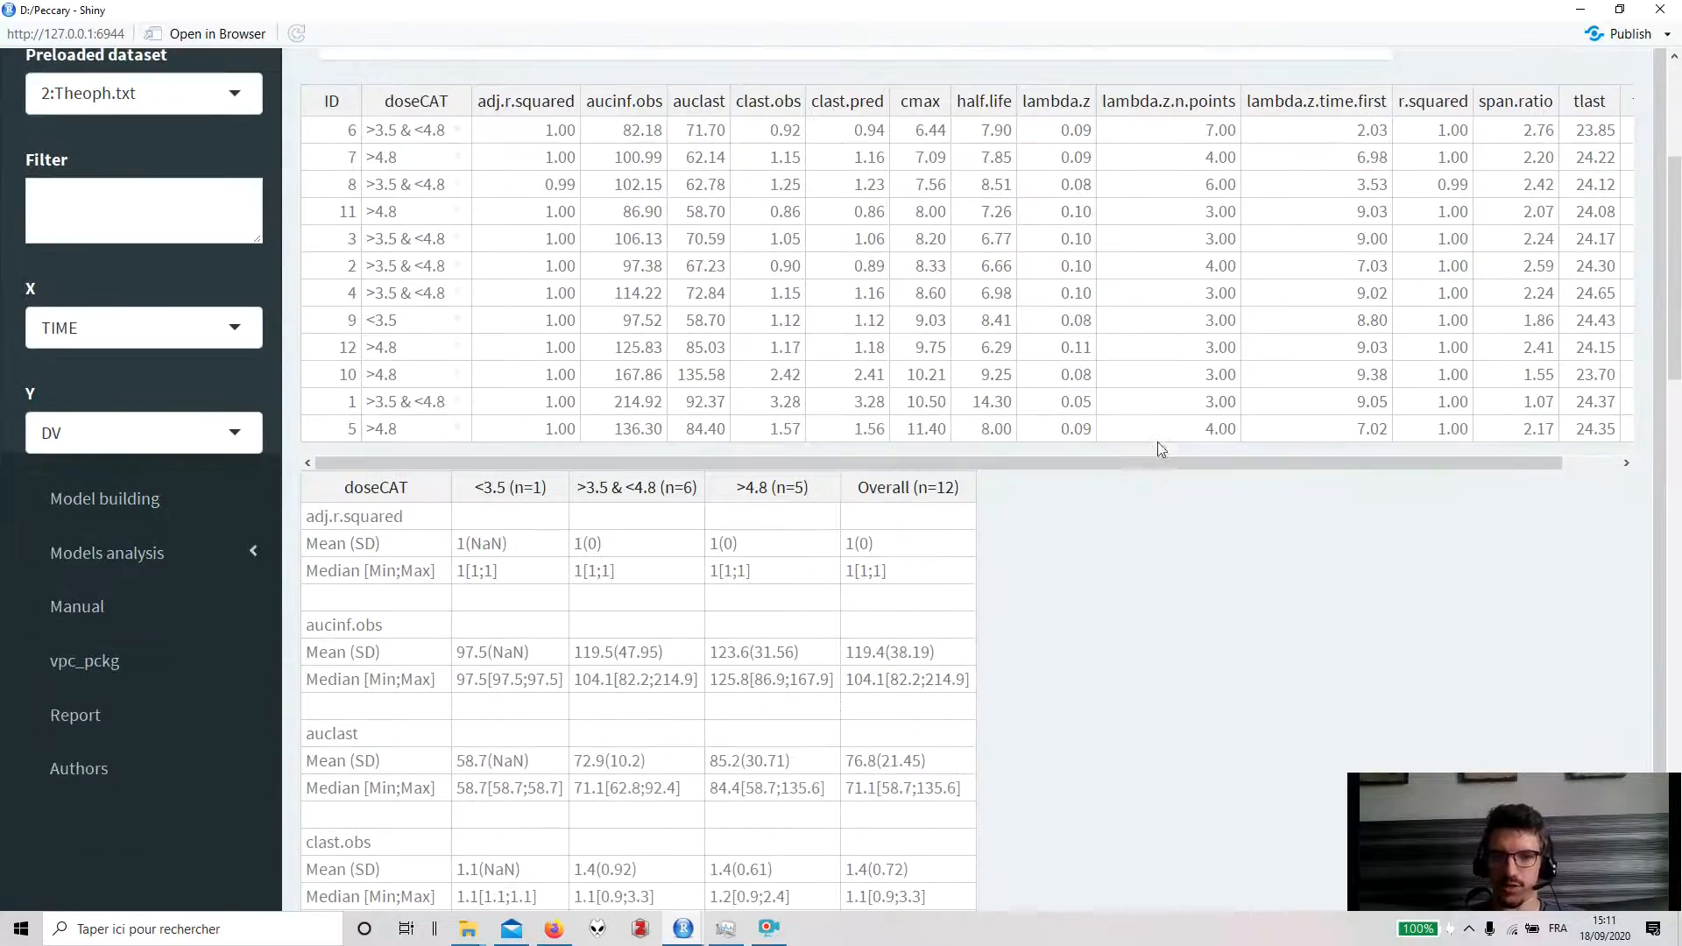
scroll(525, 626, down, 3)
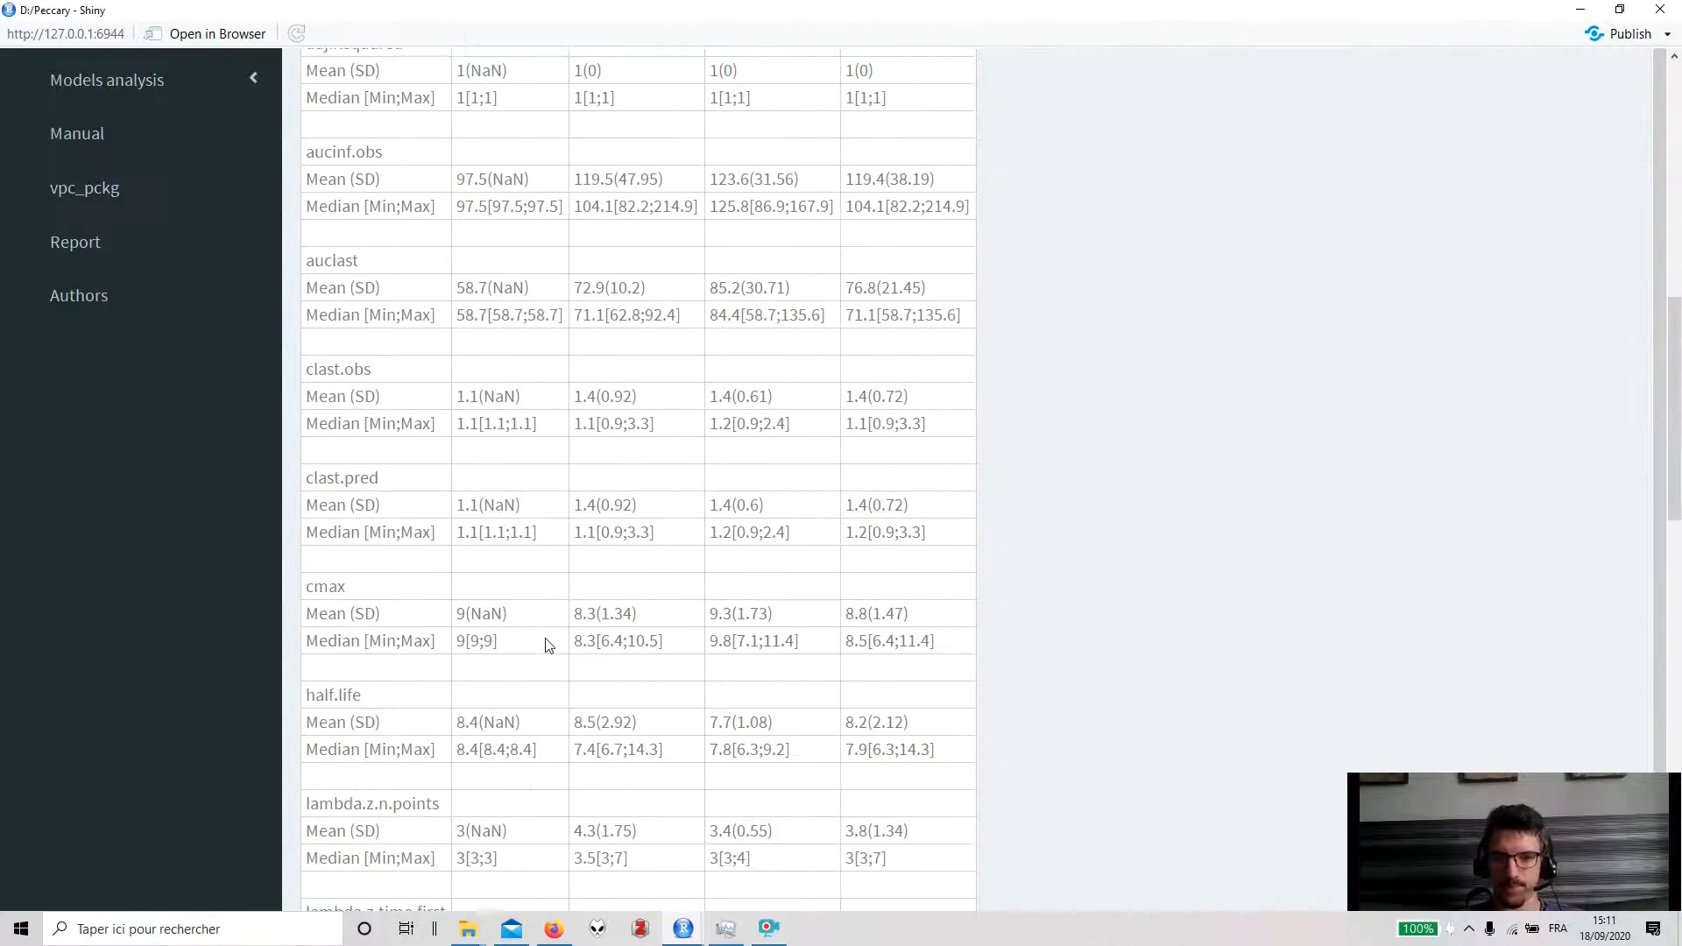
scroll(547, 644, up, 7)
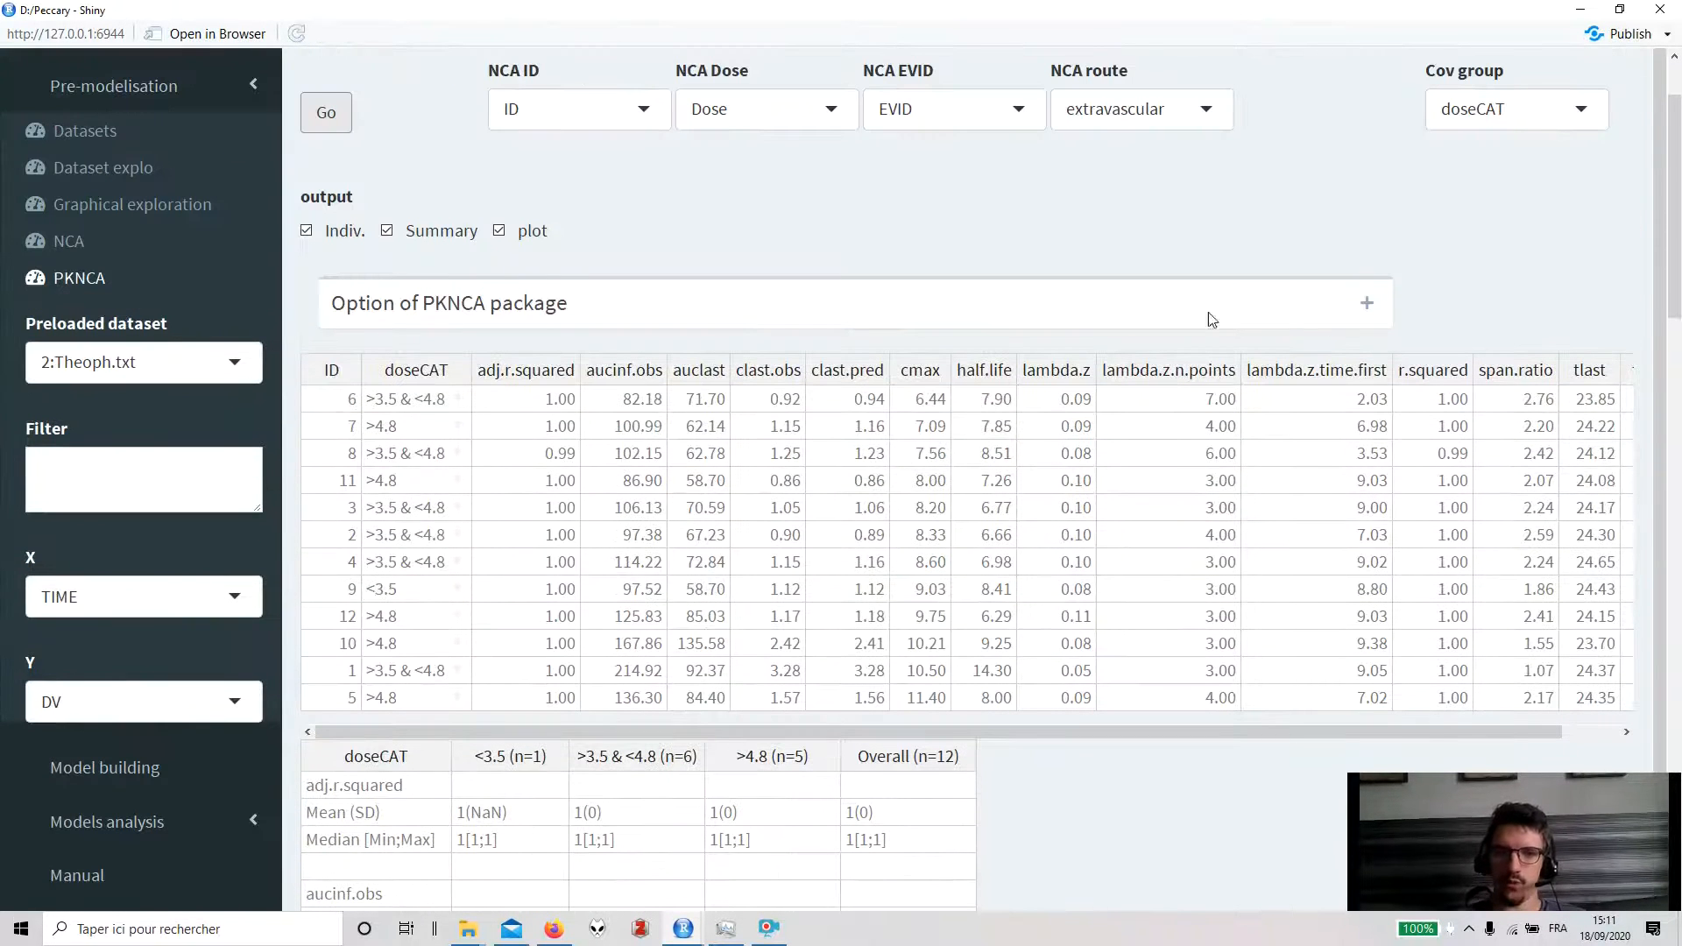
- Inspect the PKNCA package options and the remaining summary tables and plots
click(1366, 303)
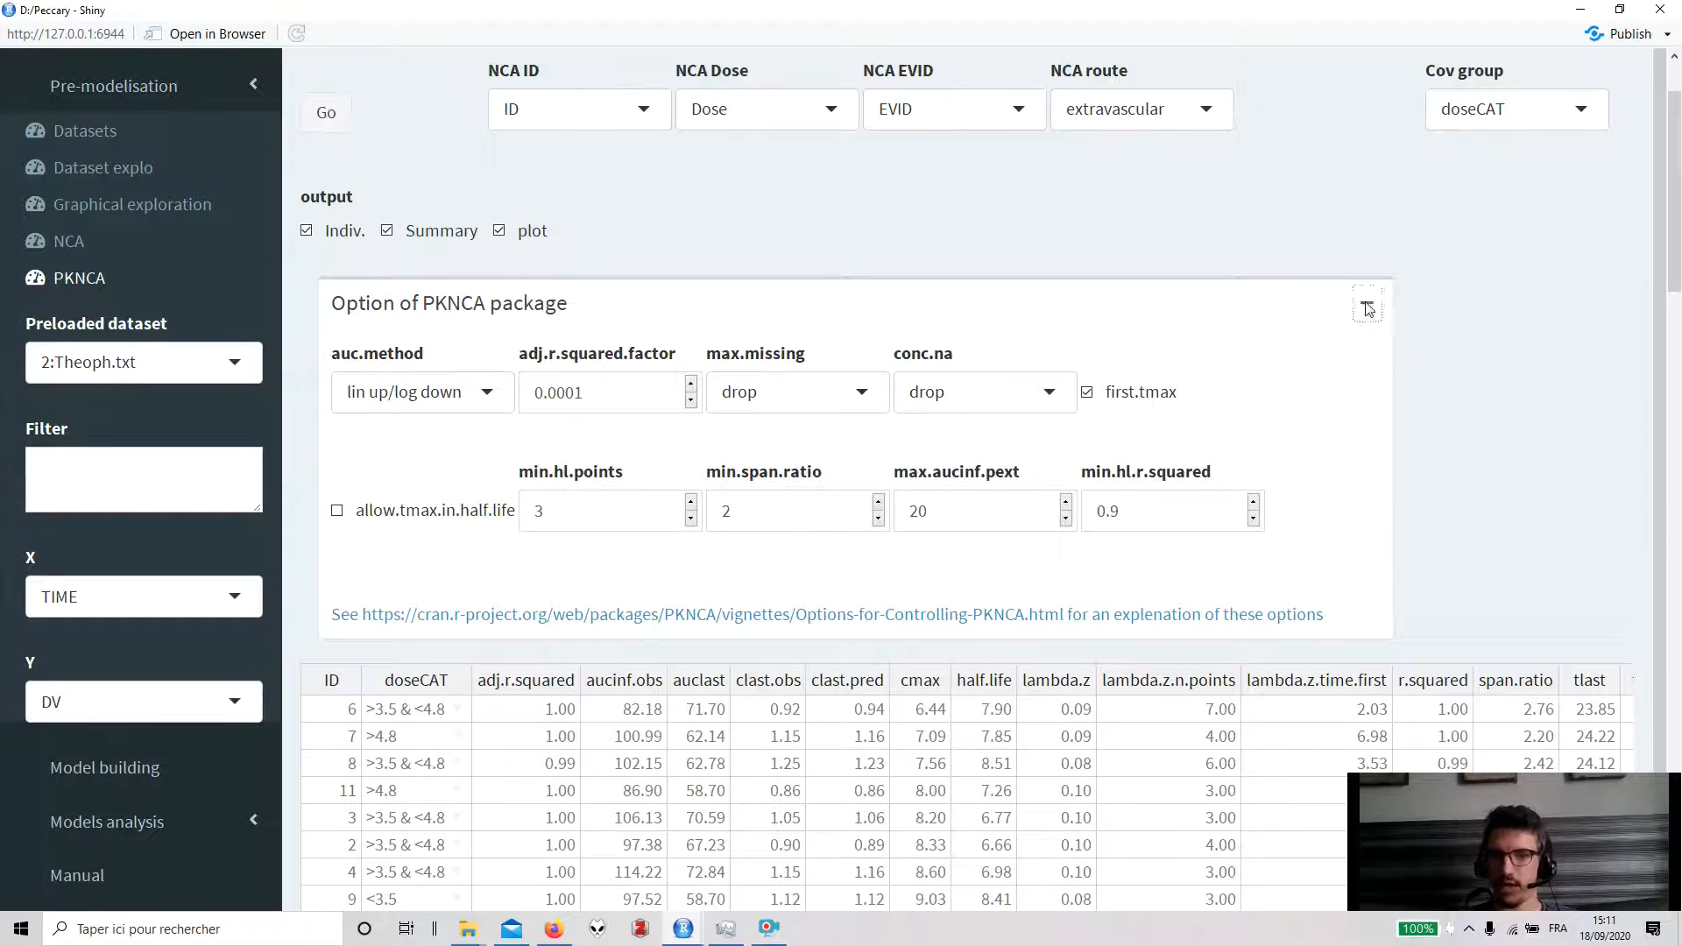
click(1366, 303)
scroll(1292, 382, down, 2)
scroll(1291, 382, down, 18)
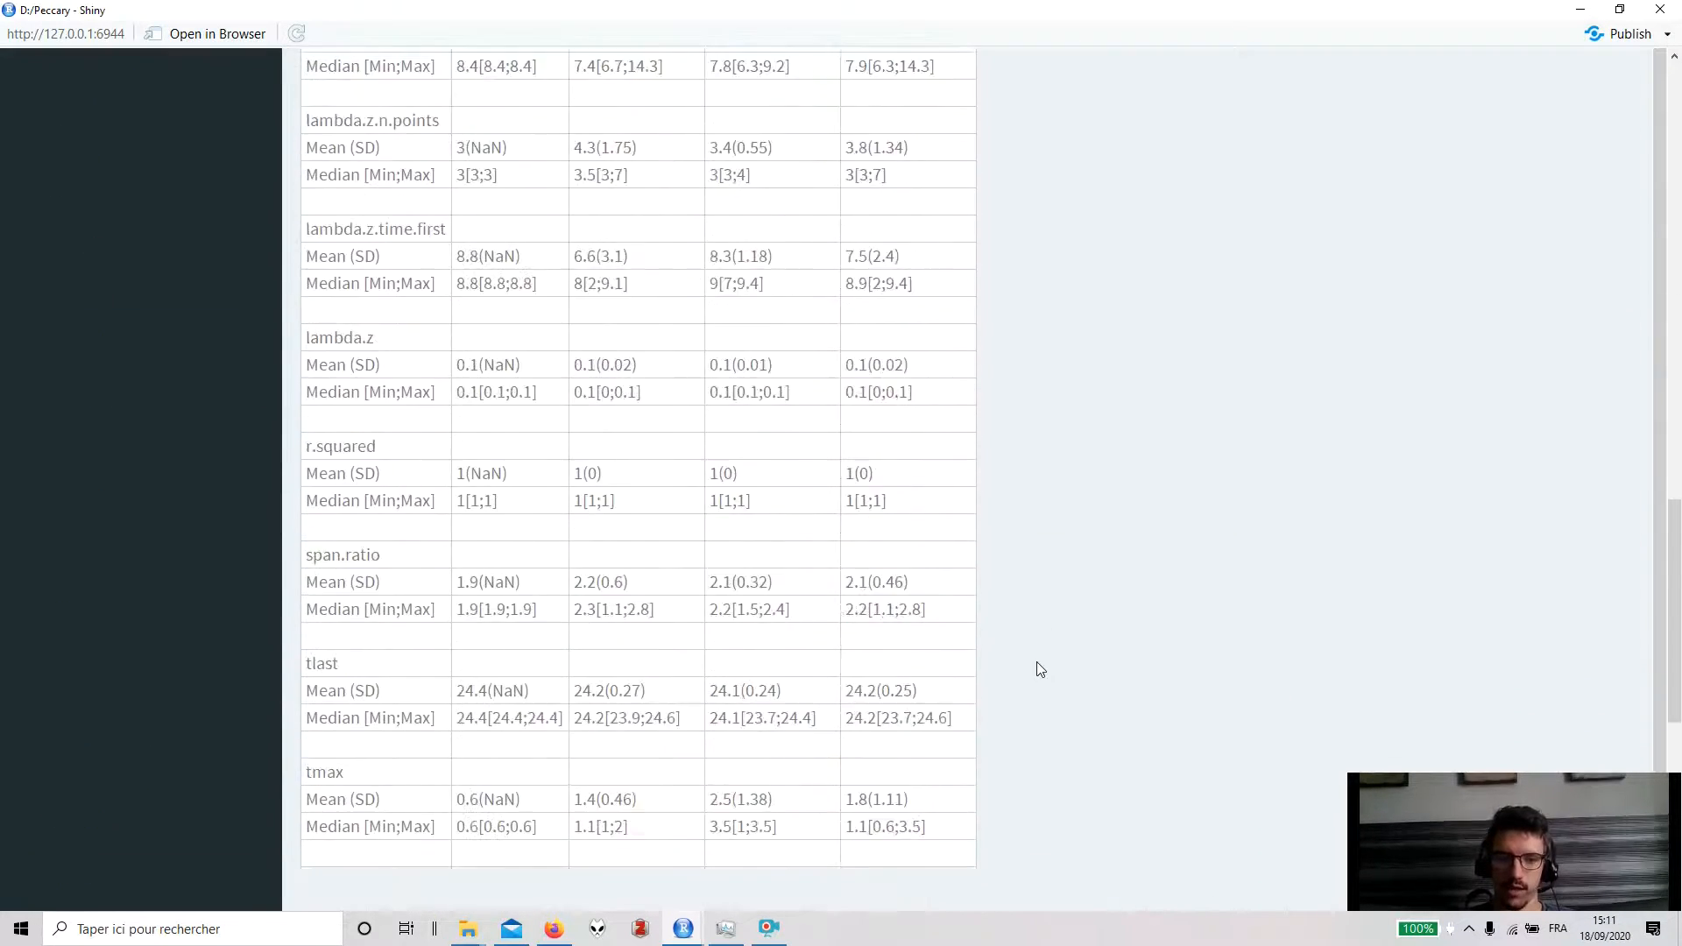
scroll(1030, 672, down, 5)
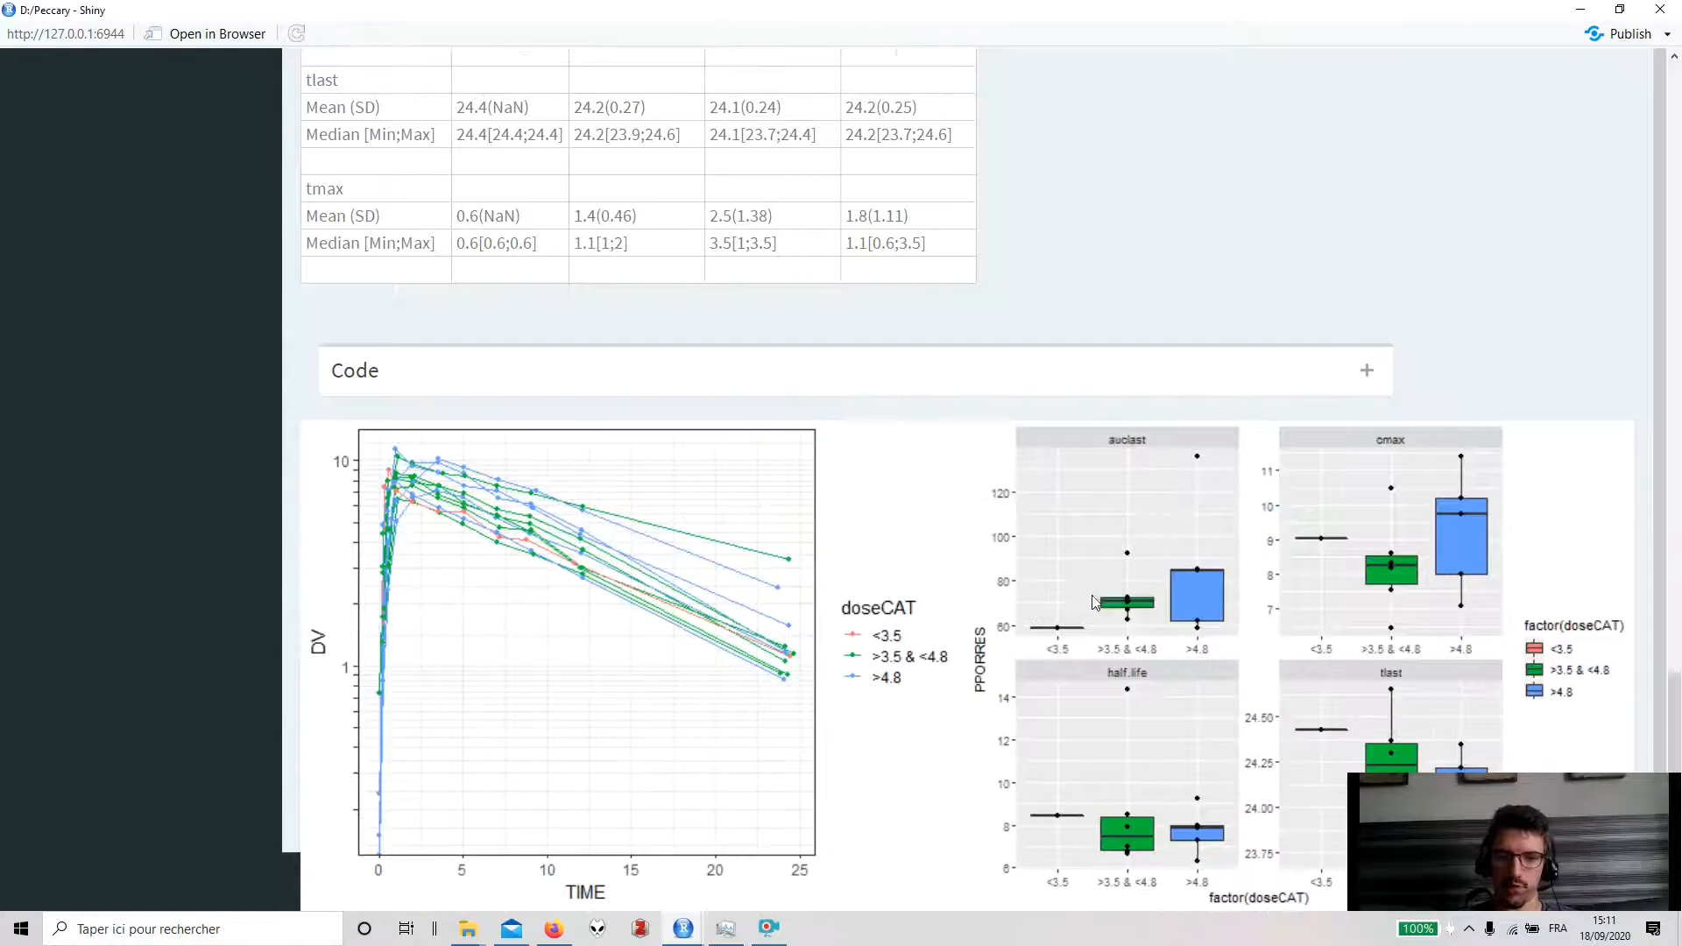
scroll(1154, 419, up, 20)
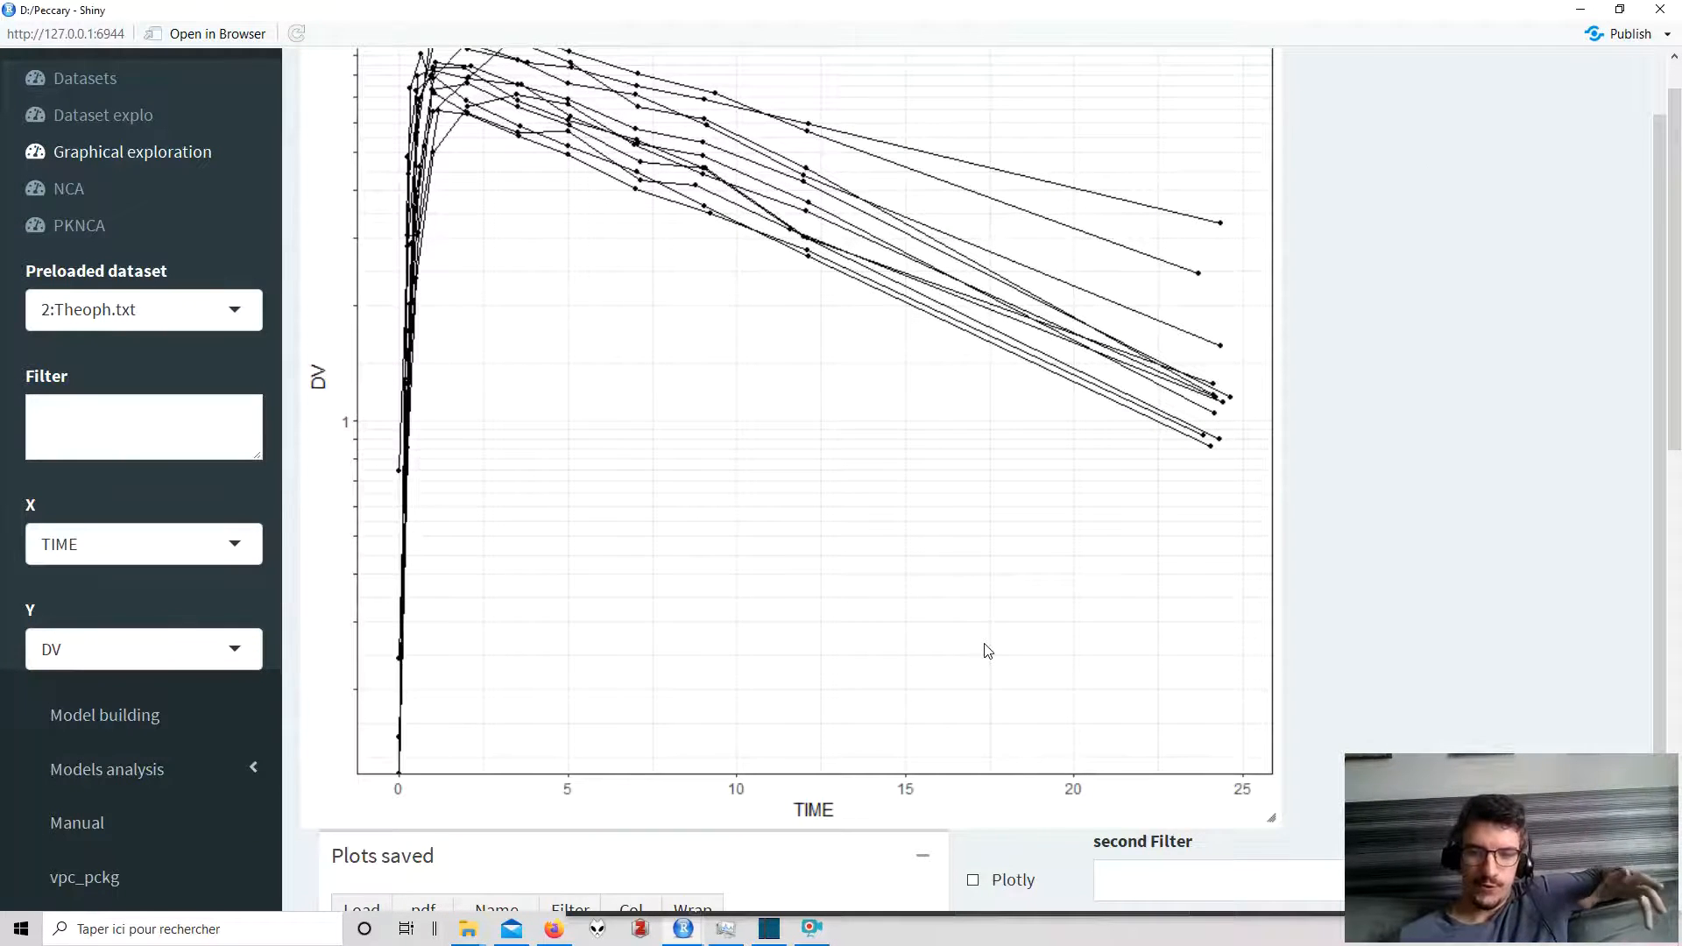
- Check the saved plots list and plot settings on the Graphical exploration page
scroll(987, 650, down, 3)
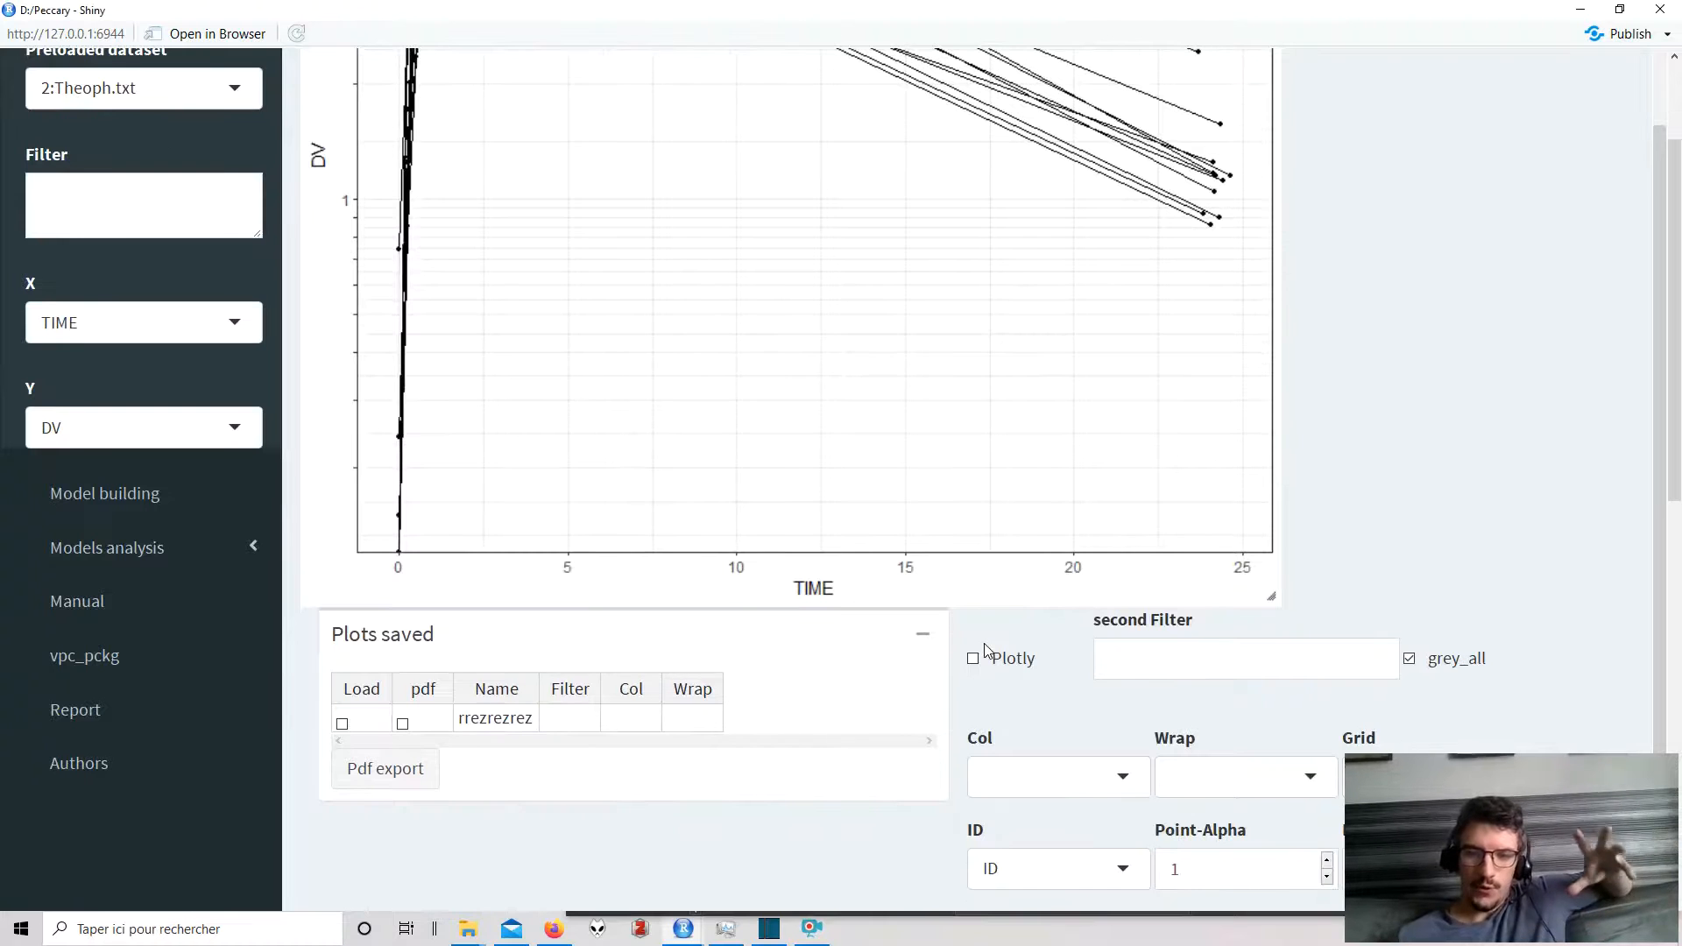
scroll(987, 650, down, 3)
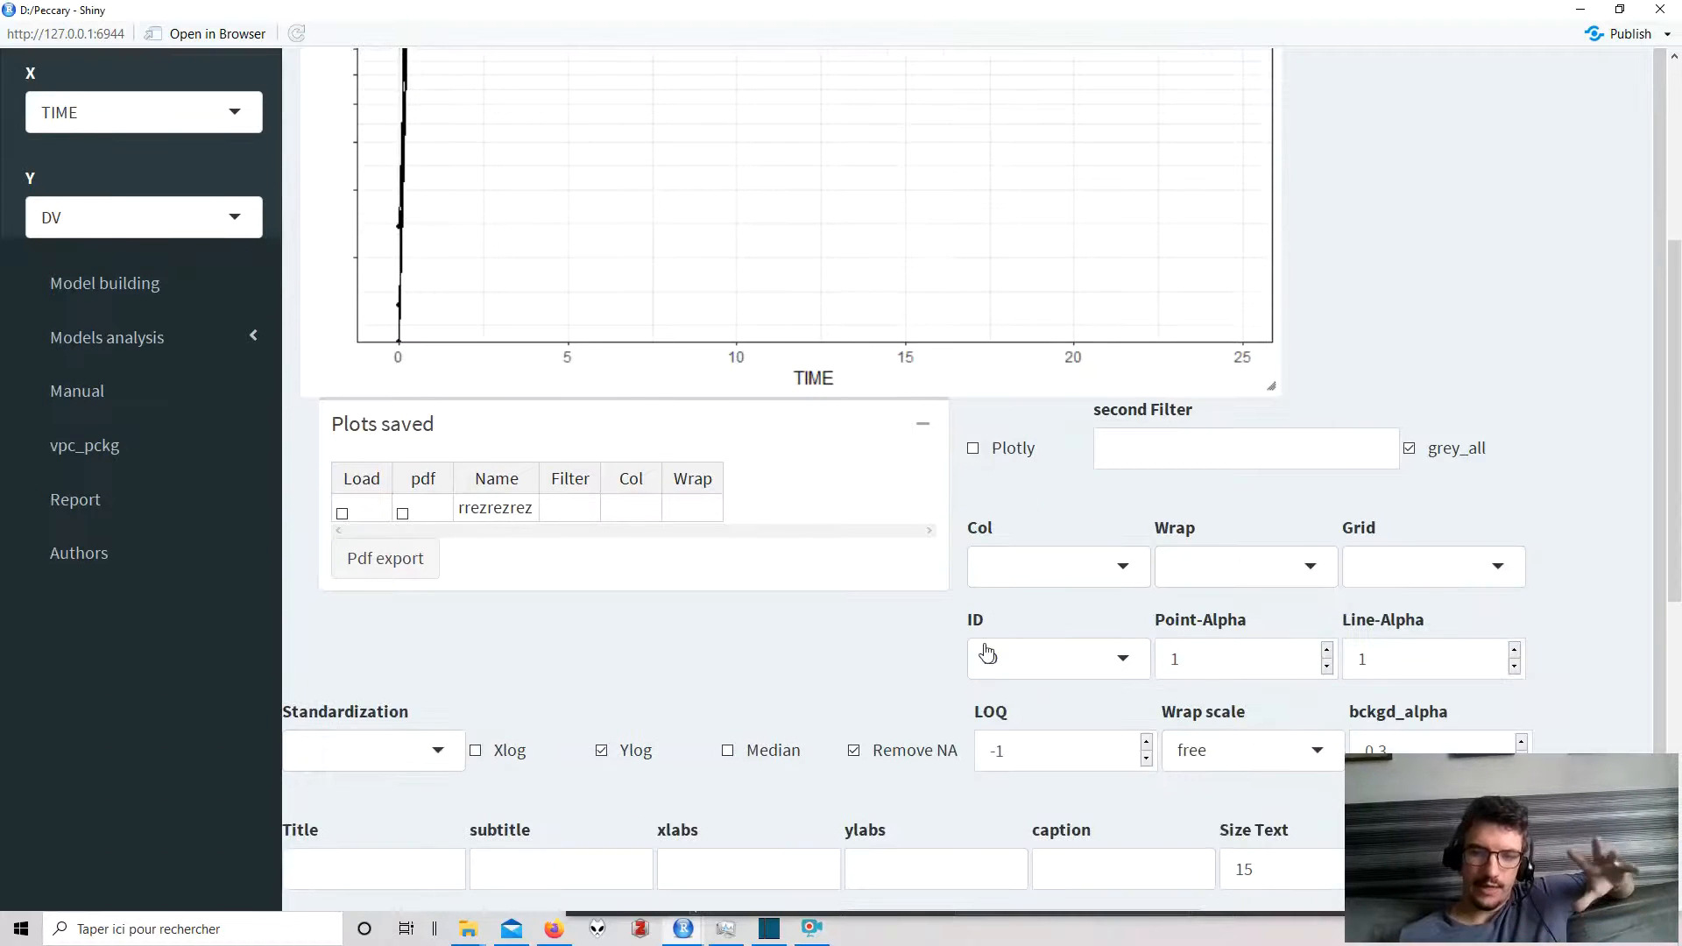
scroll(988, 642, down, 2)
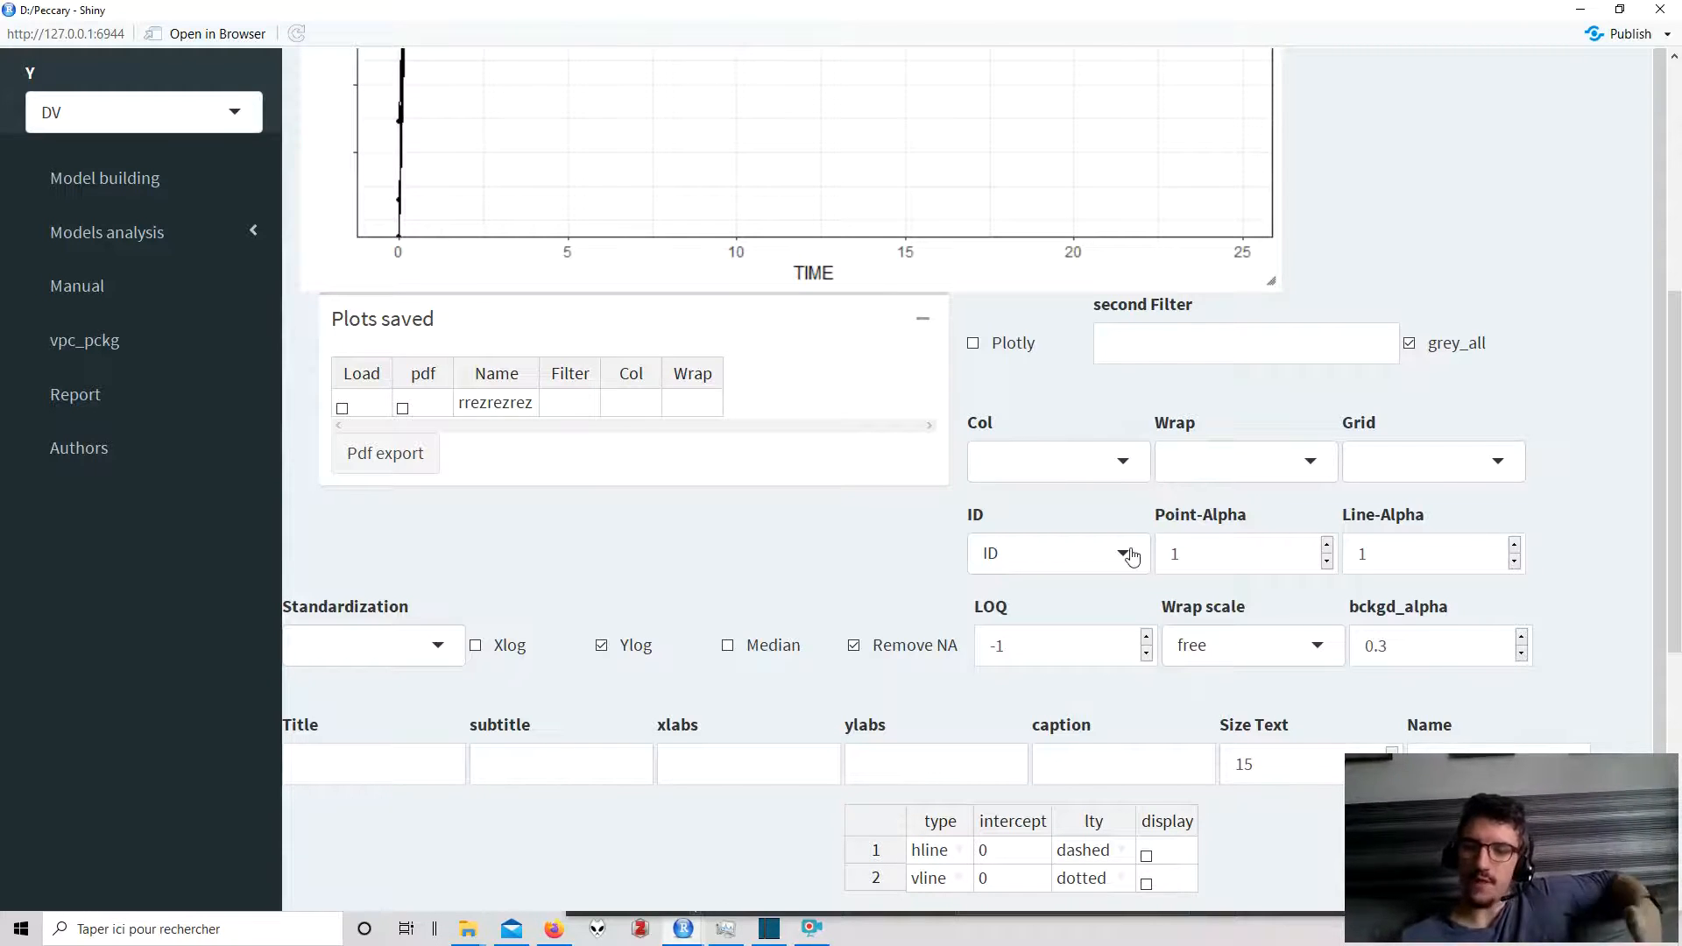
scroll(1130, 556, up, 1)
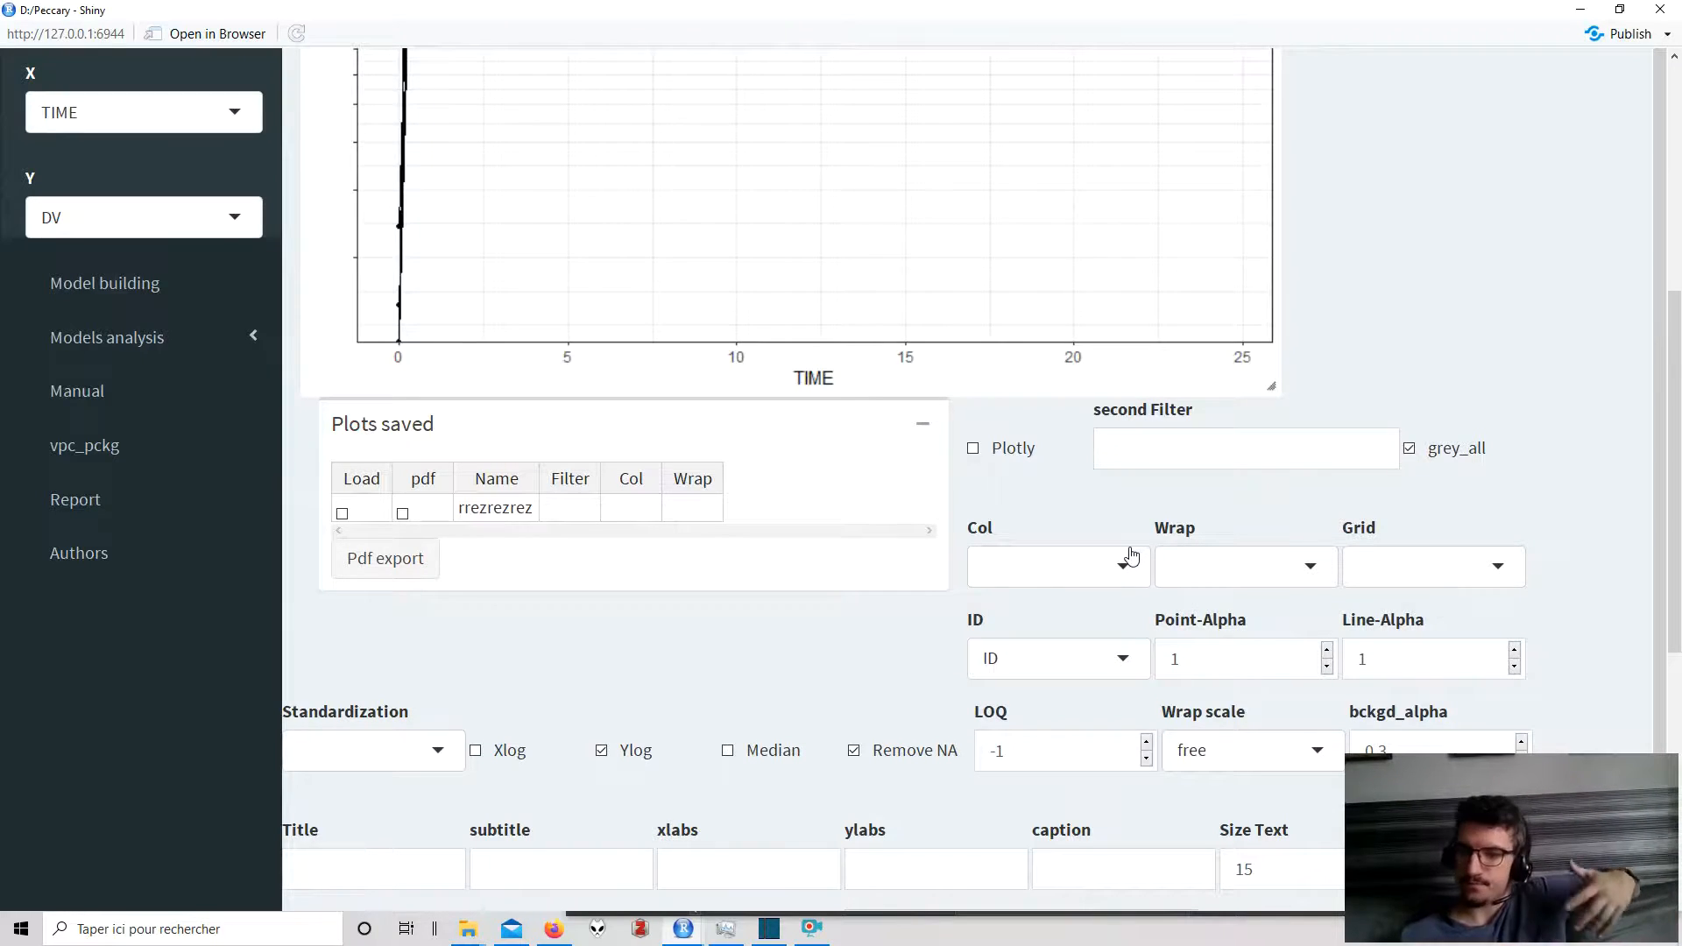
scroll(1130, 554, down, 3)
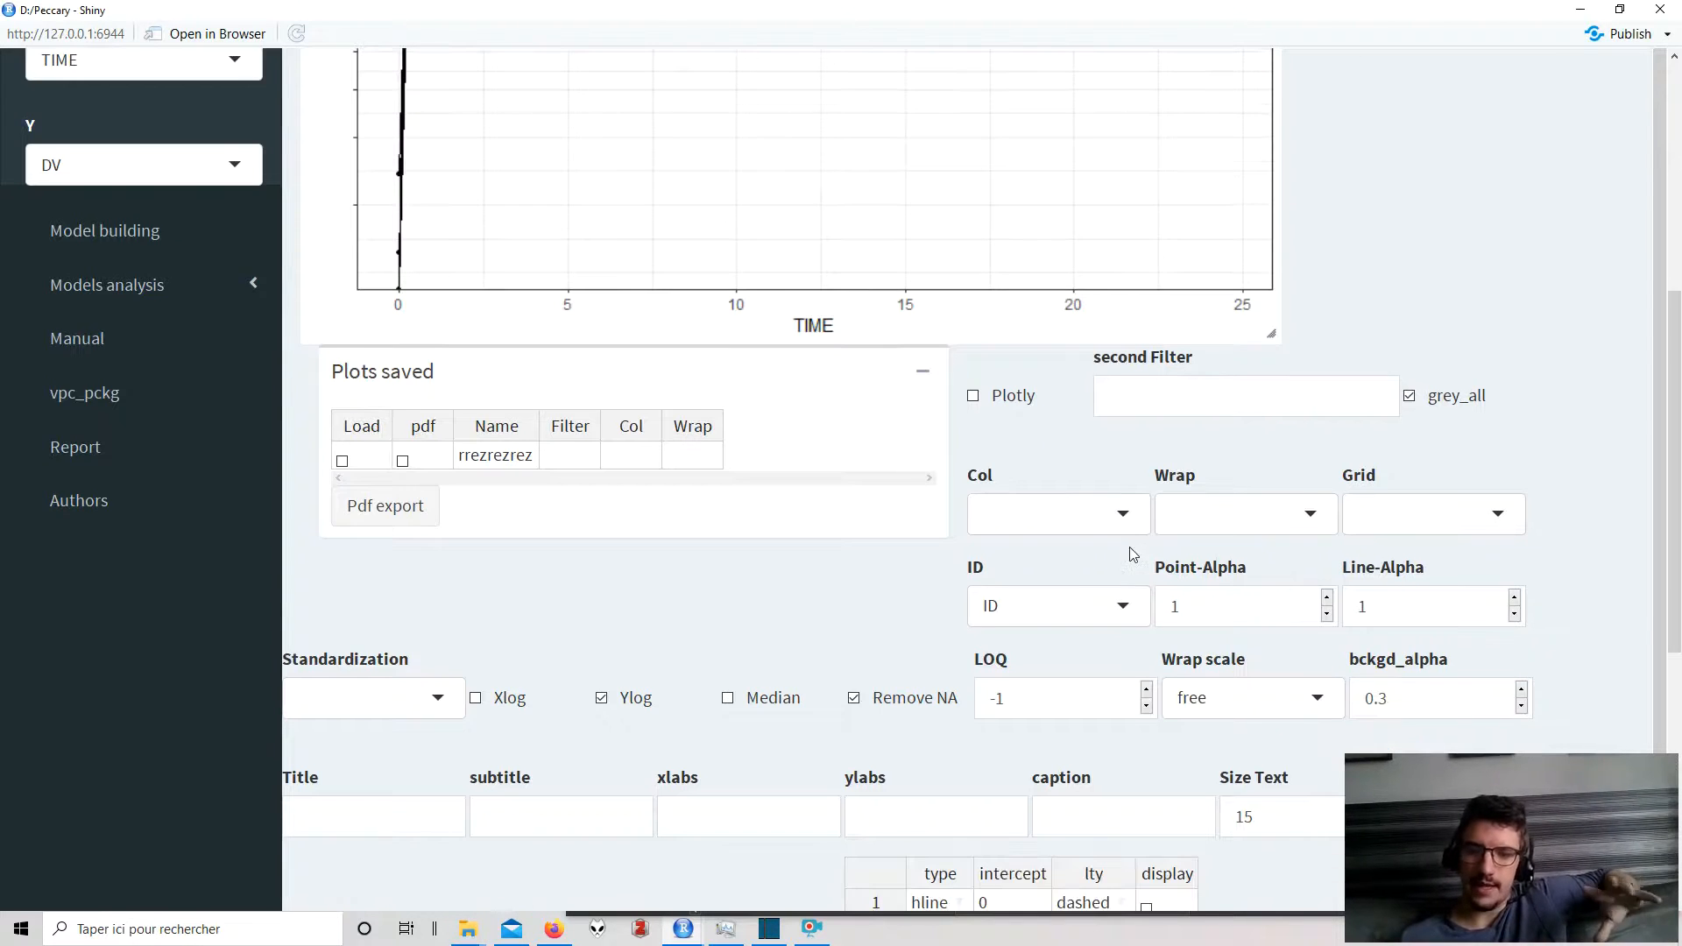
scroll(1129, 547, up, 2)
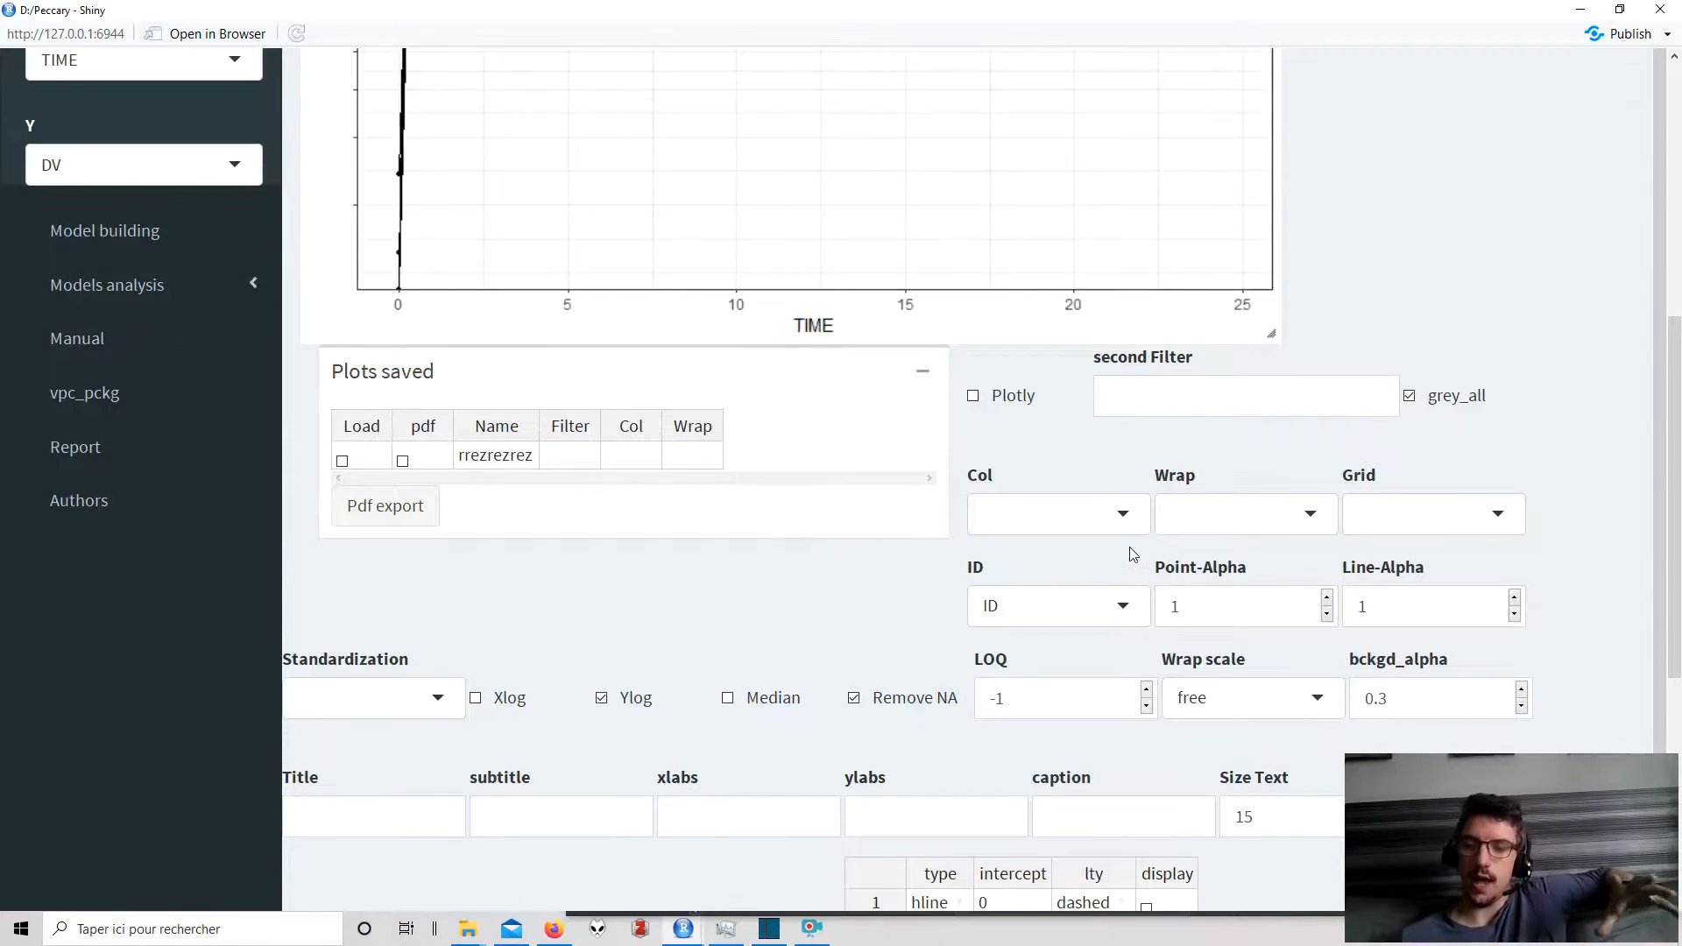